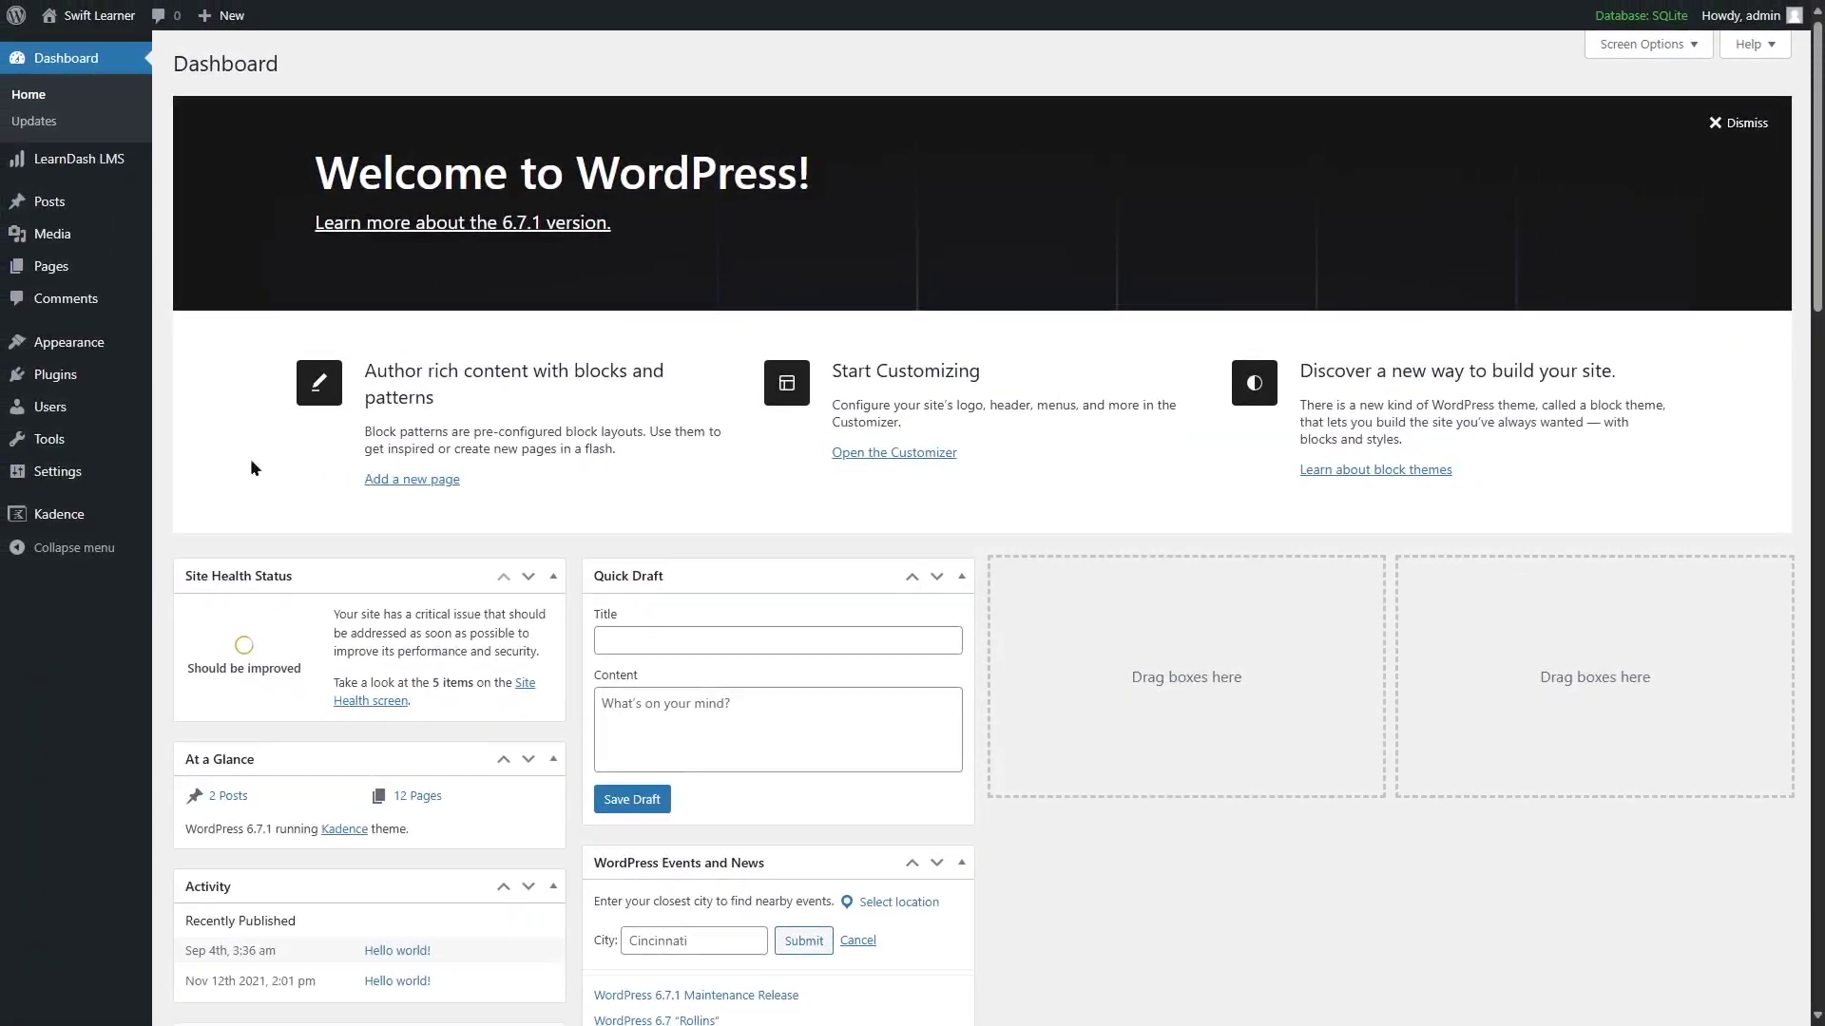
# Step: Visit the live site from the admin bar and browse the Courses page's six course cards
pyautogui.click(72, 44)
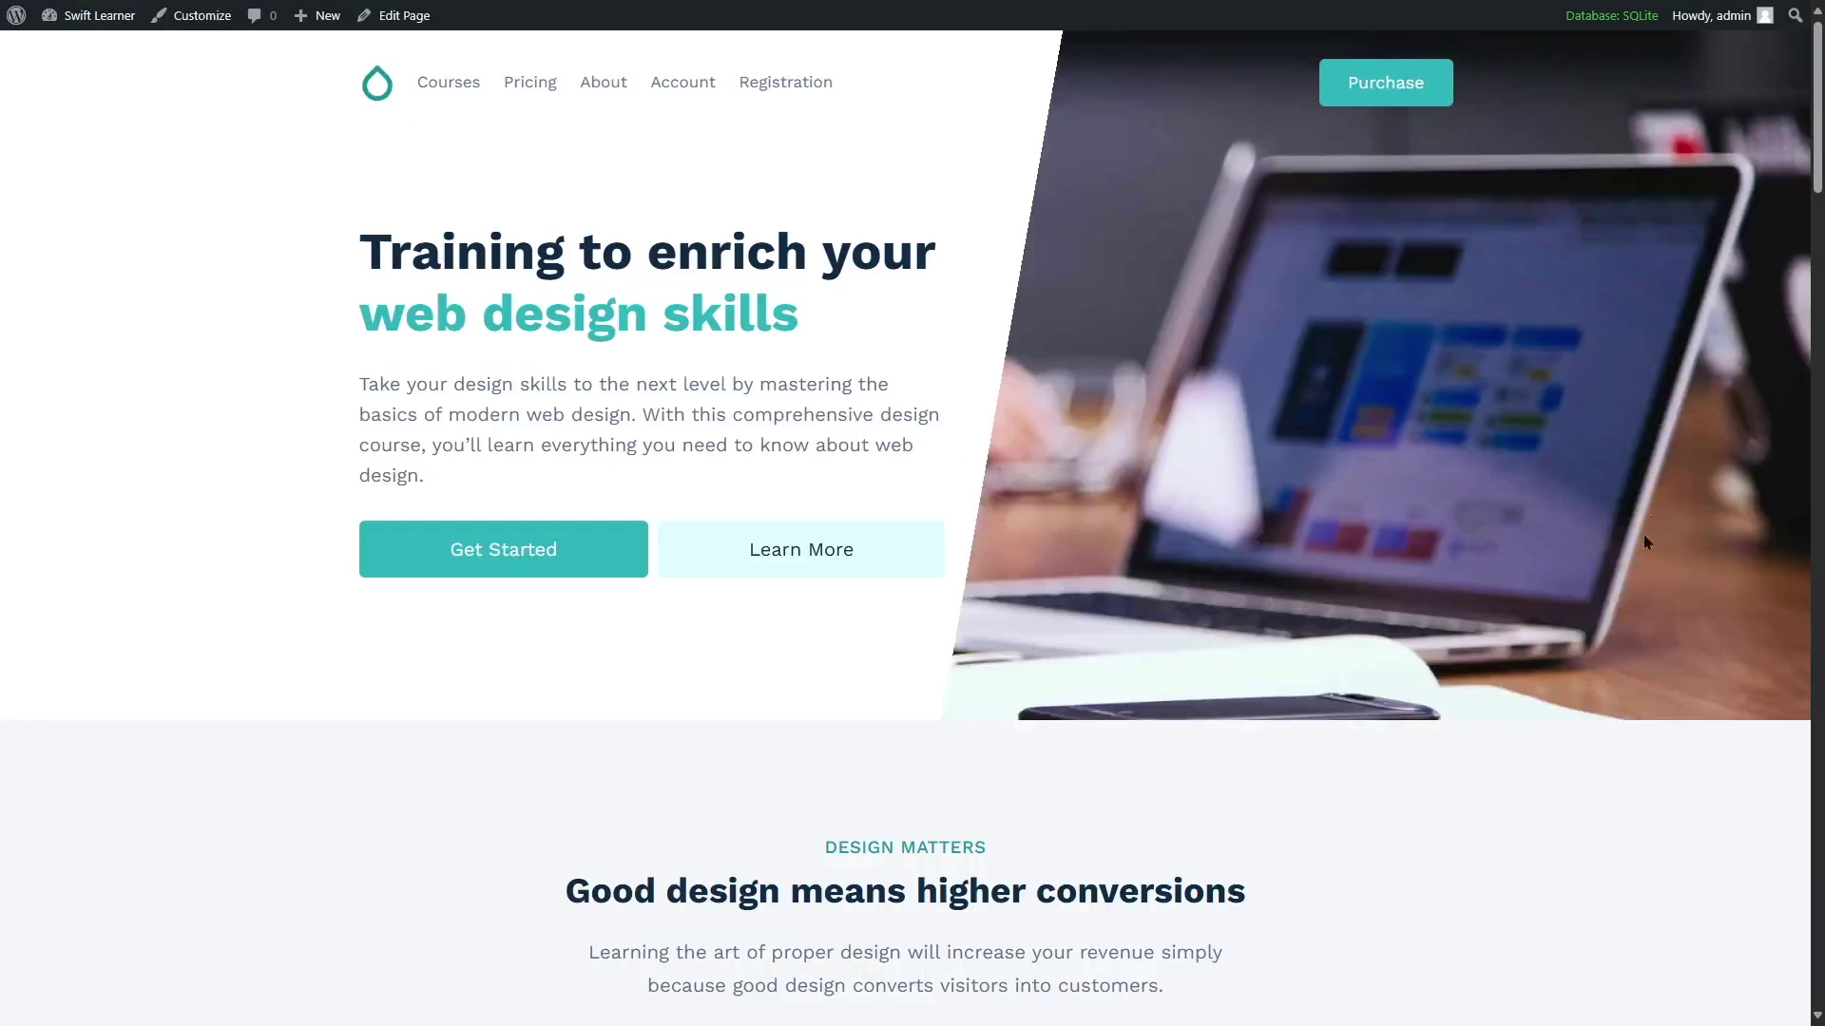
pyautogui.click(439, 87)
pyautogui.scroll(-3, 1548, 352)
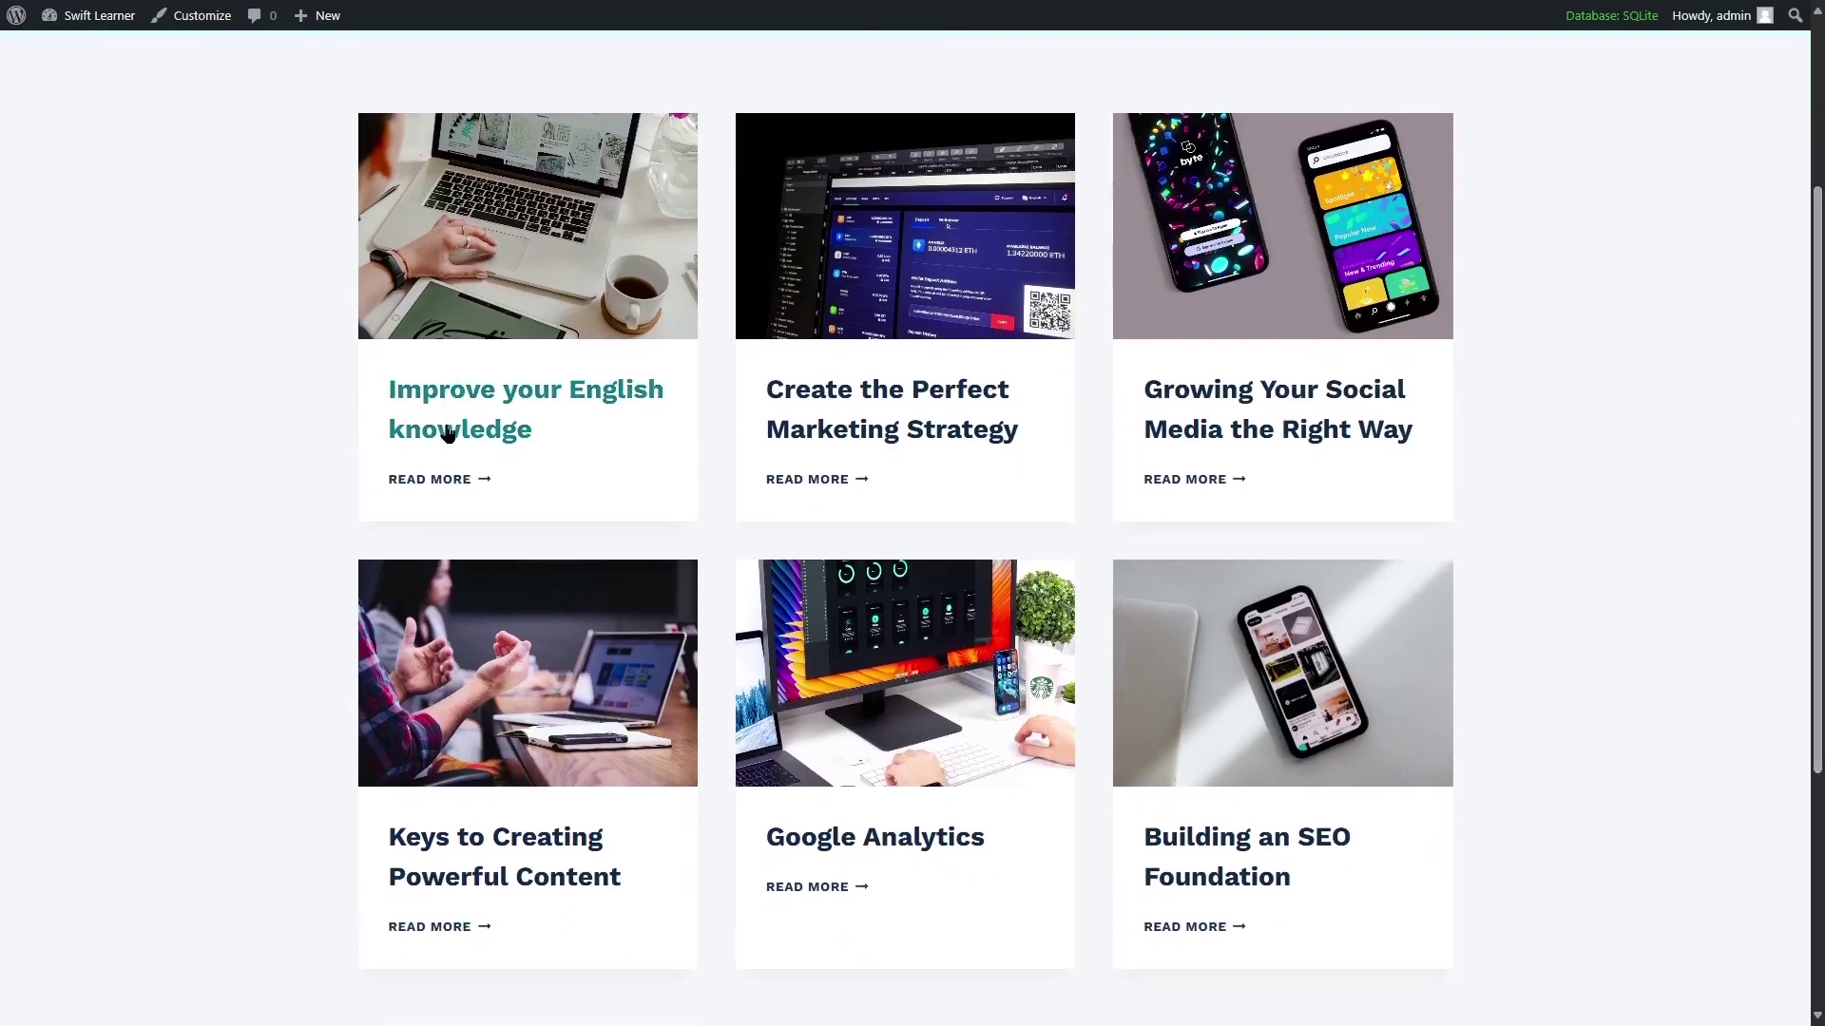
pyautogui.scroll(1, 1479, 318)
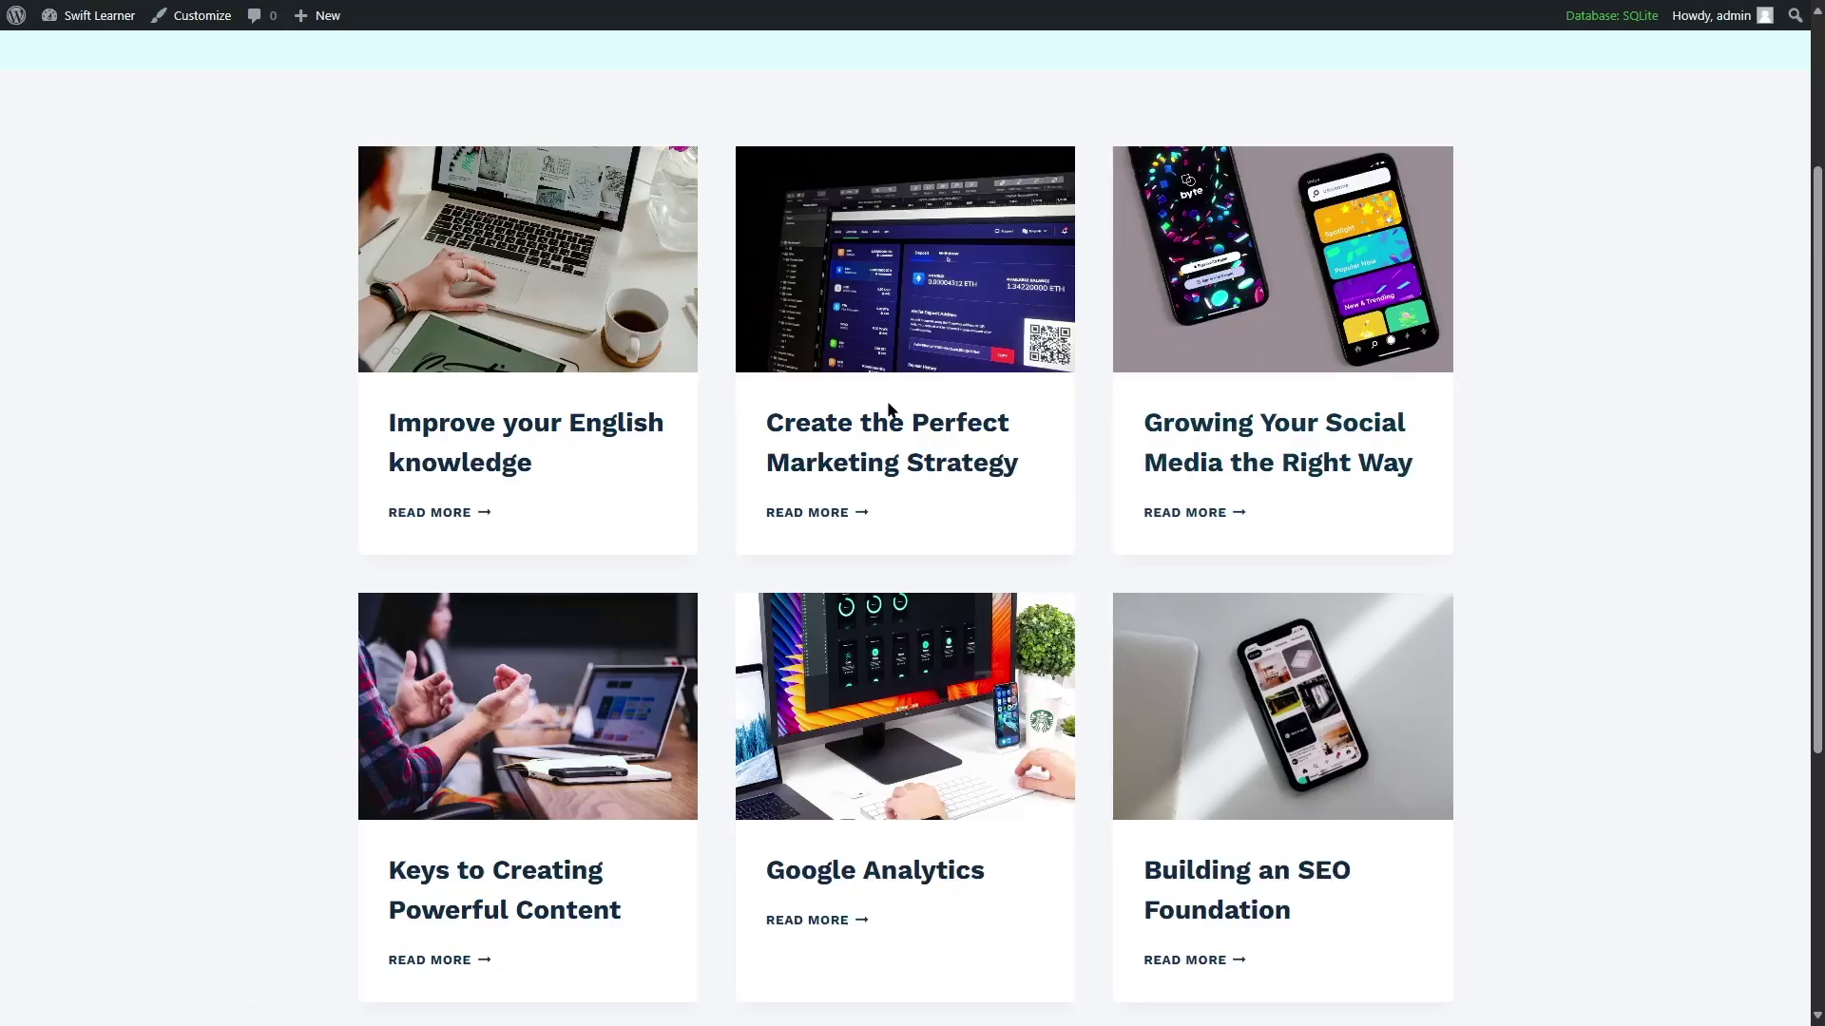
pyautogui.click(99, 50)
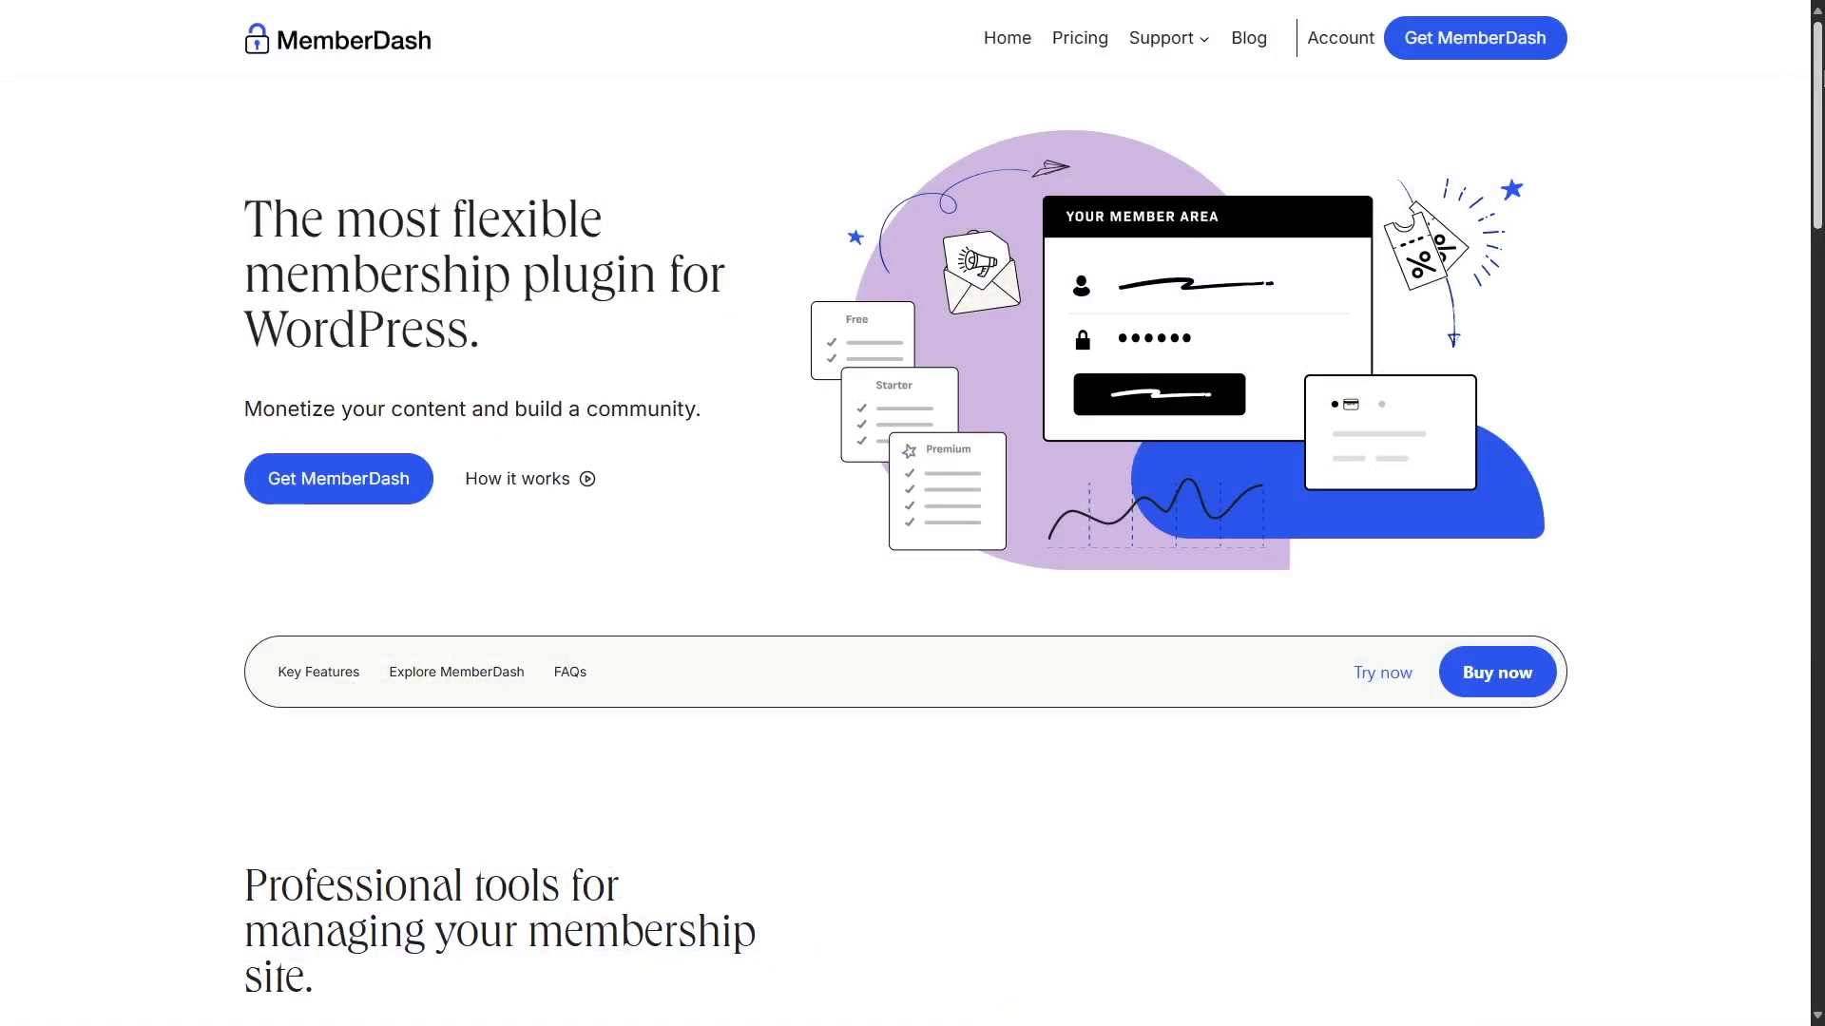
# Step: Compare the MemberDash 1 Site, 10 Sites and Unlimited plans, priced $199, $399 and $799 per year
pyautogui.scroll(-8, 912, 513)
pyautogui.scroll(-3, 912, 514)
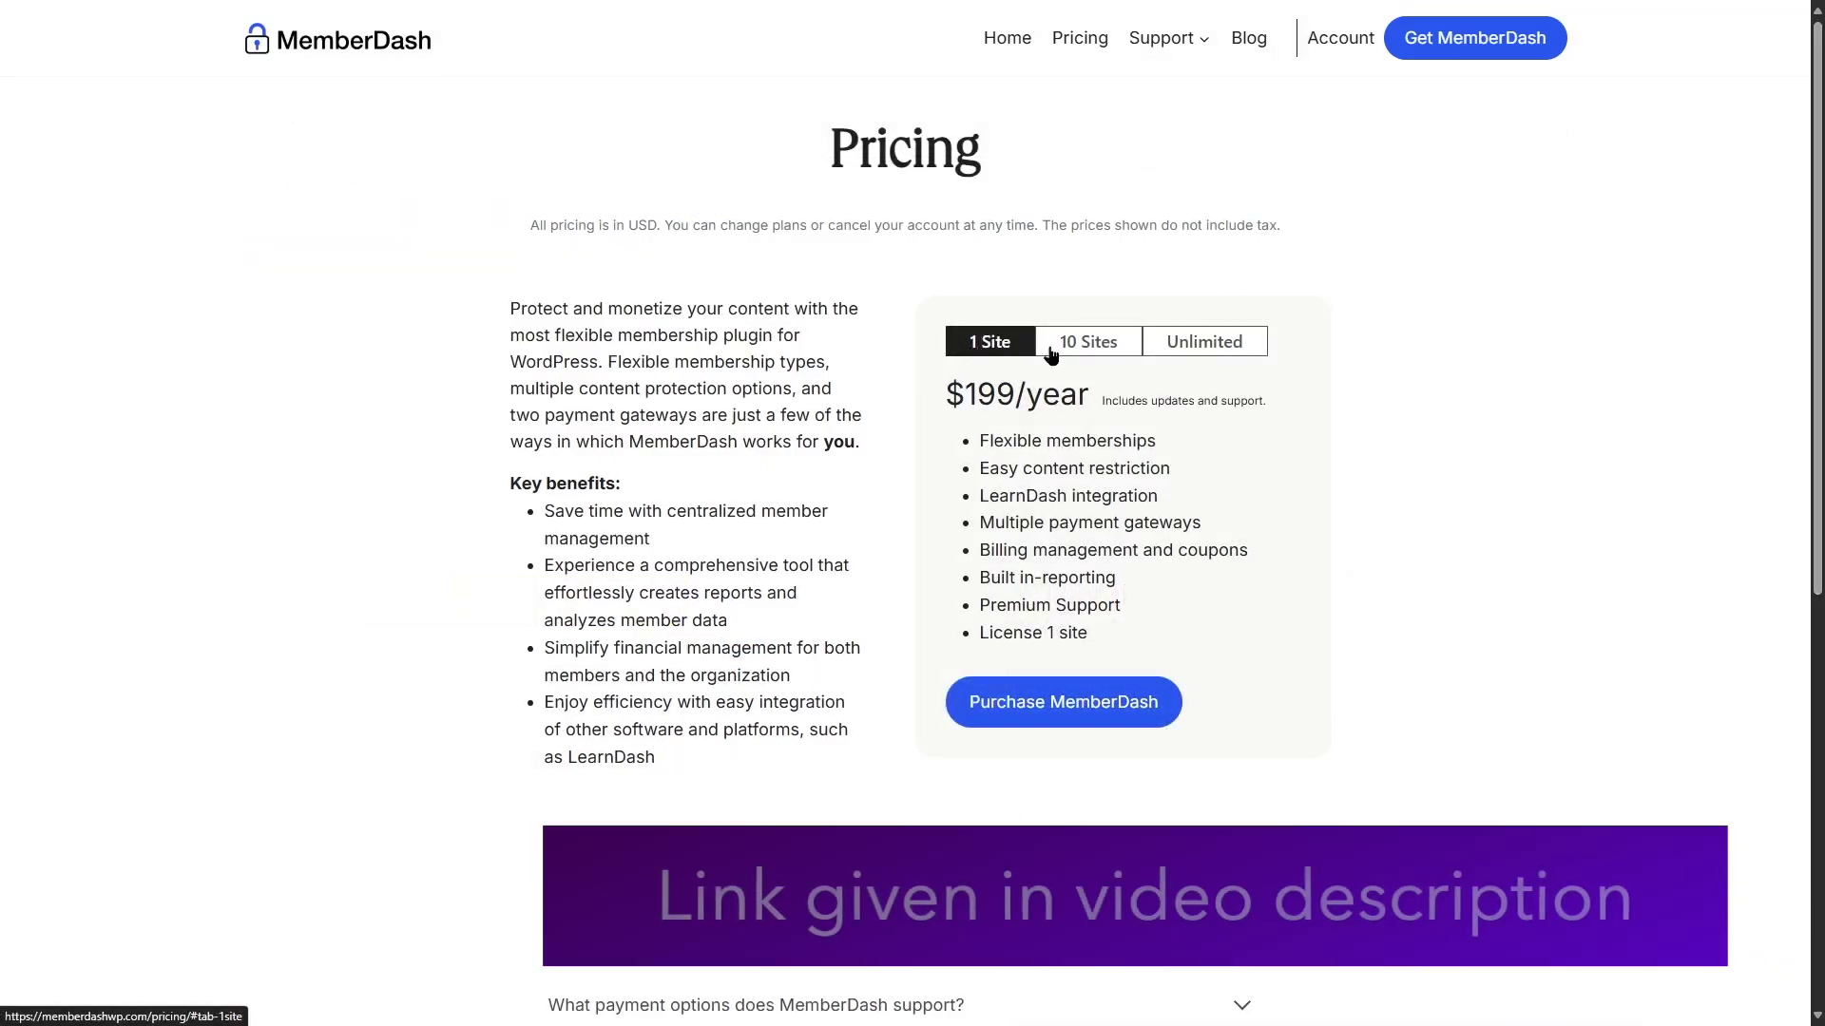
pyautogui.click(1055, 348)
pyautogui.click(1227, 348)
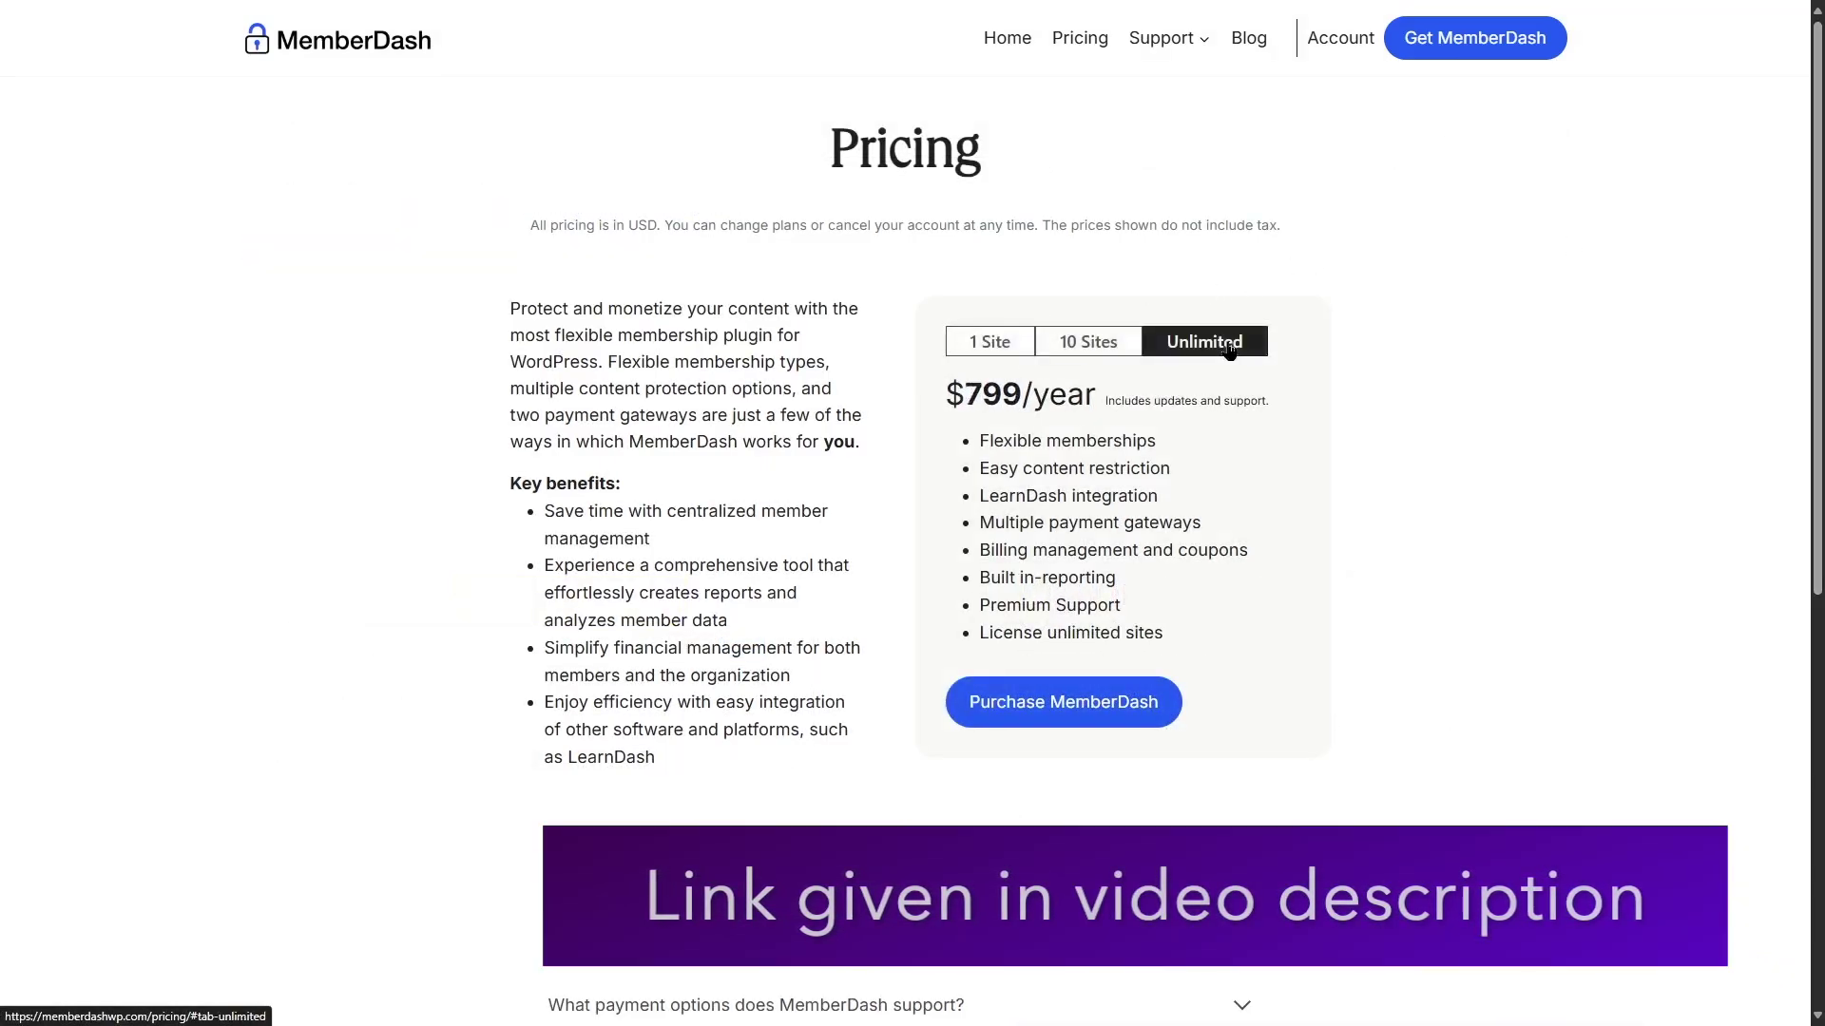
pyautogui.click(993, 344)
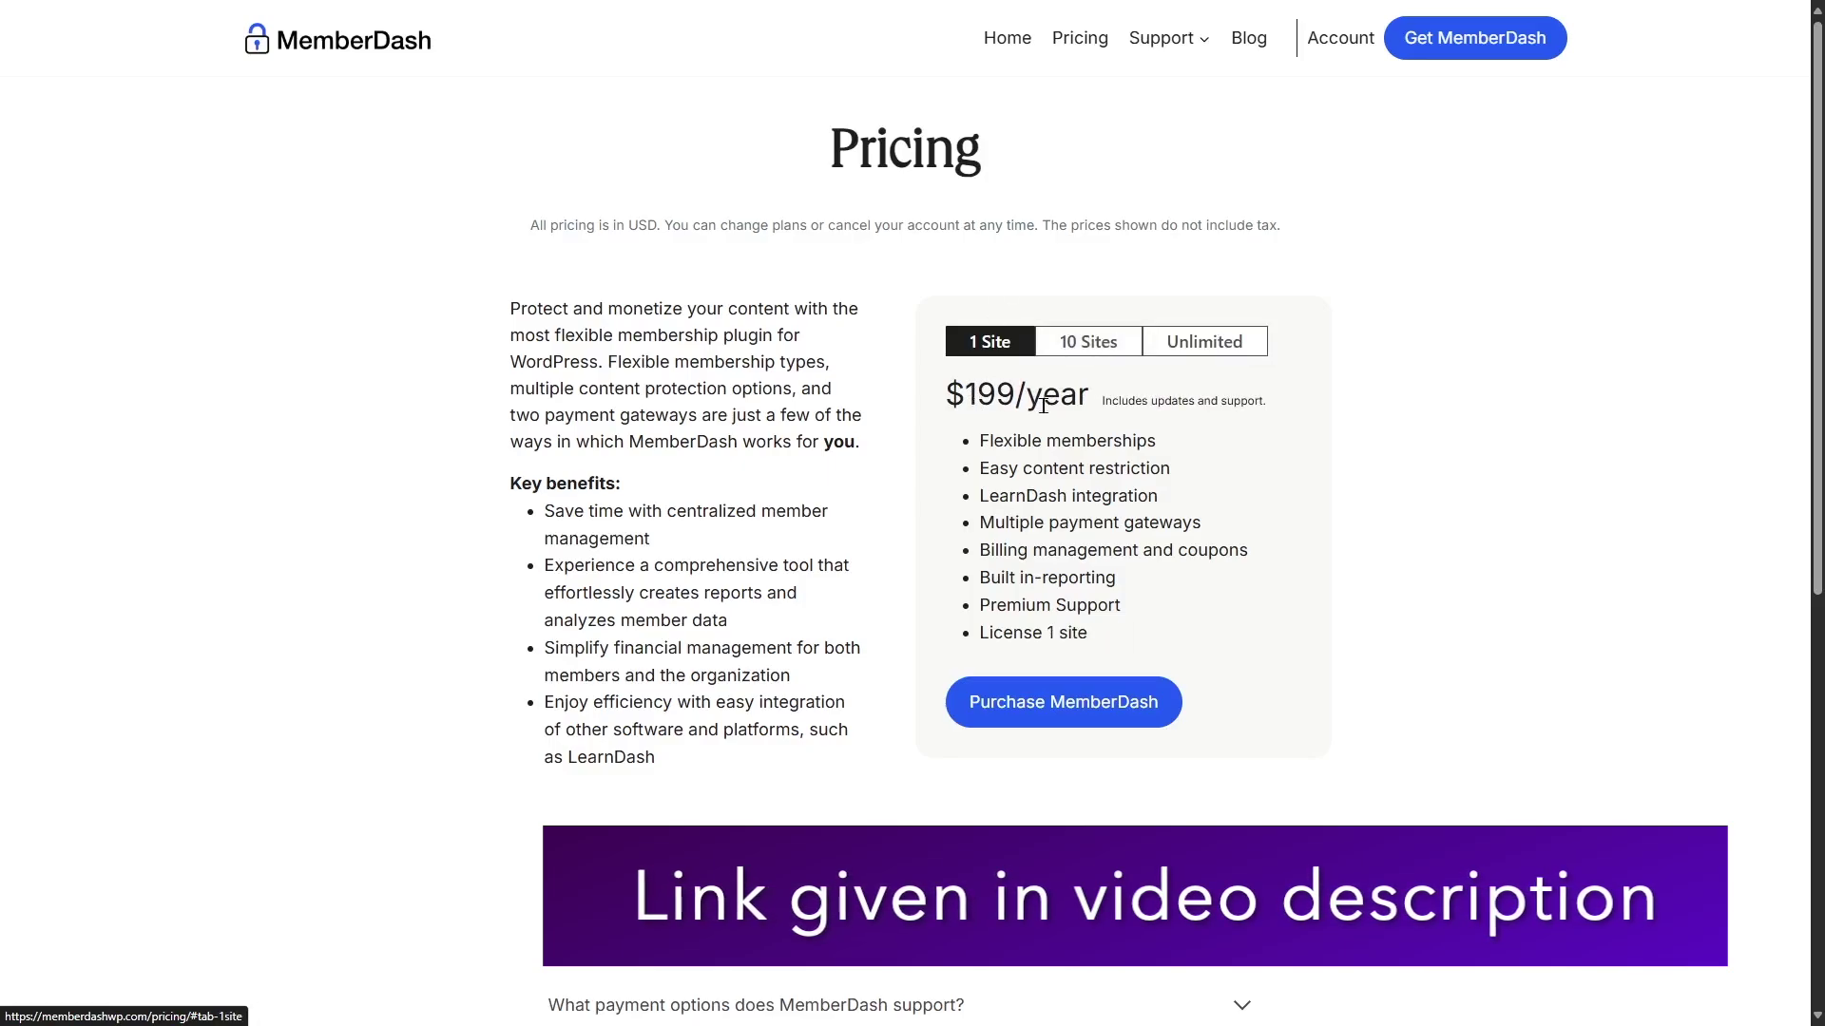
pyautogui.click(1083, 344)
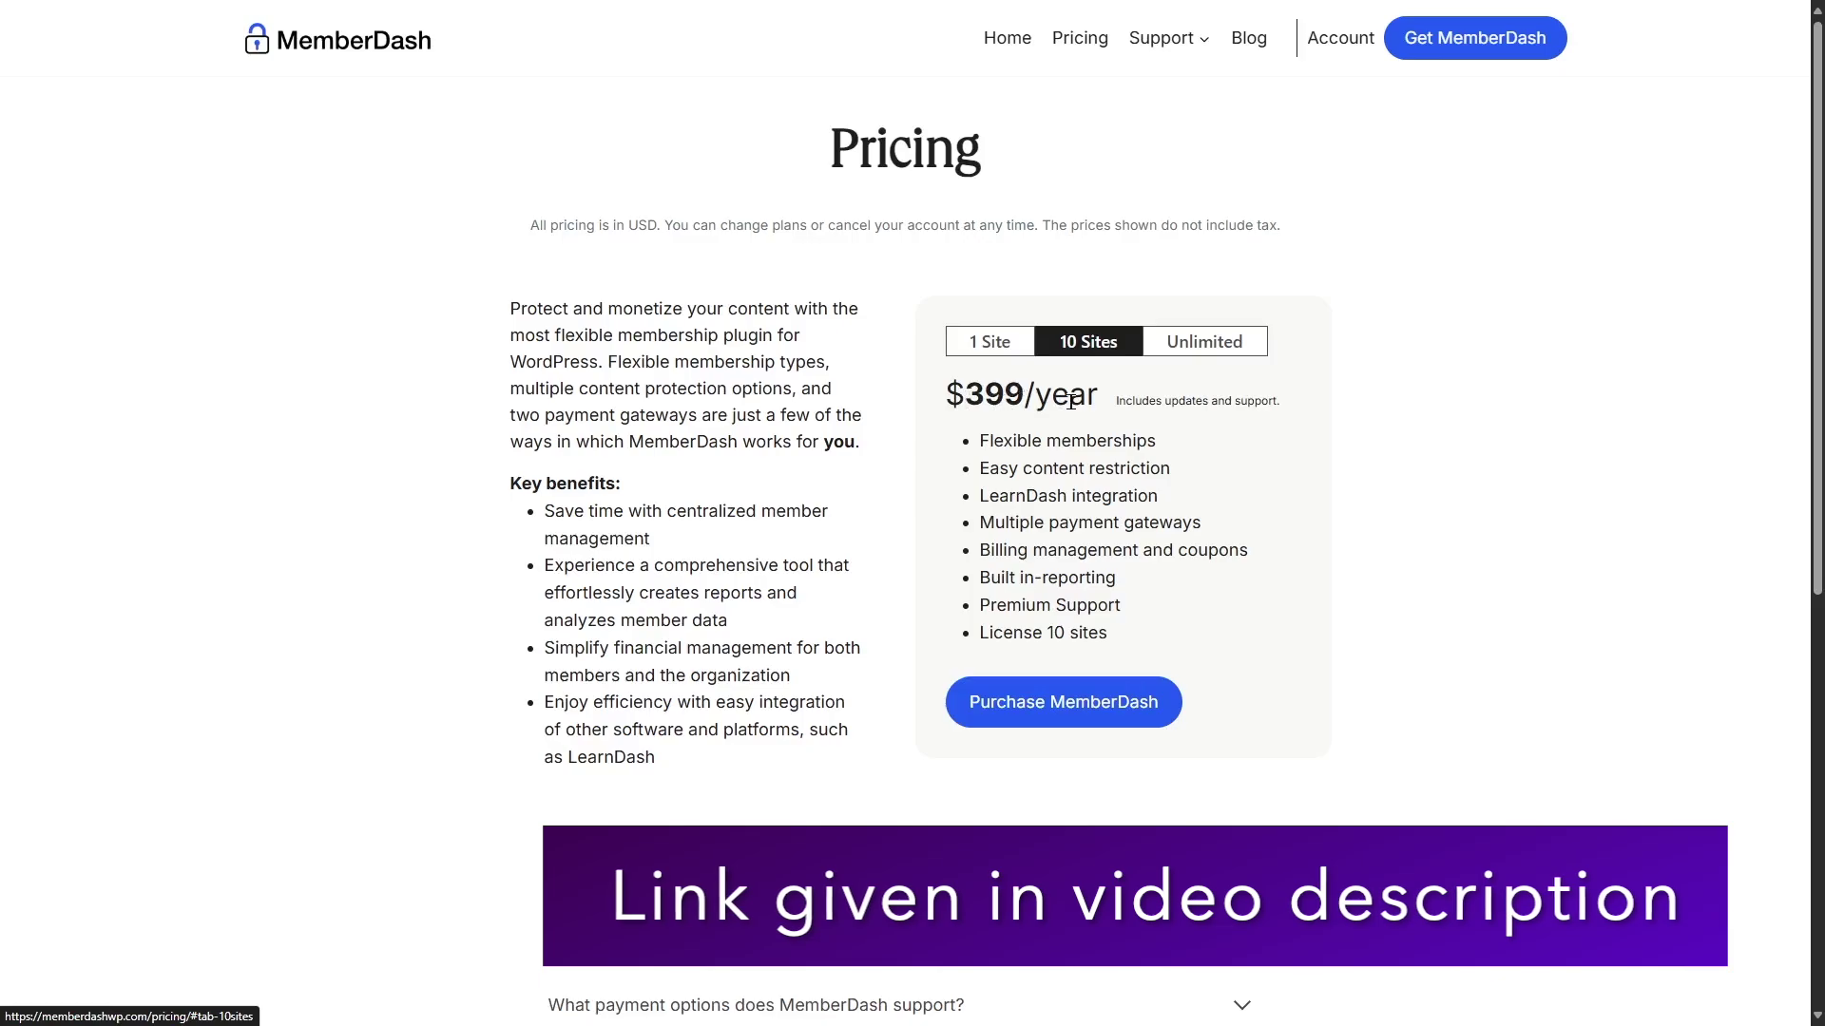
pyautogui.click(1152, 349)
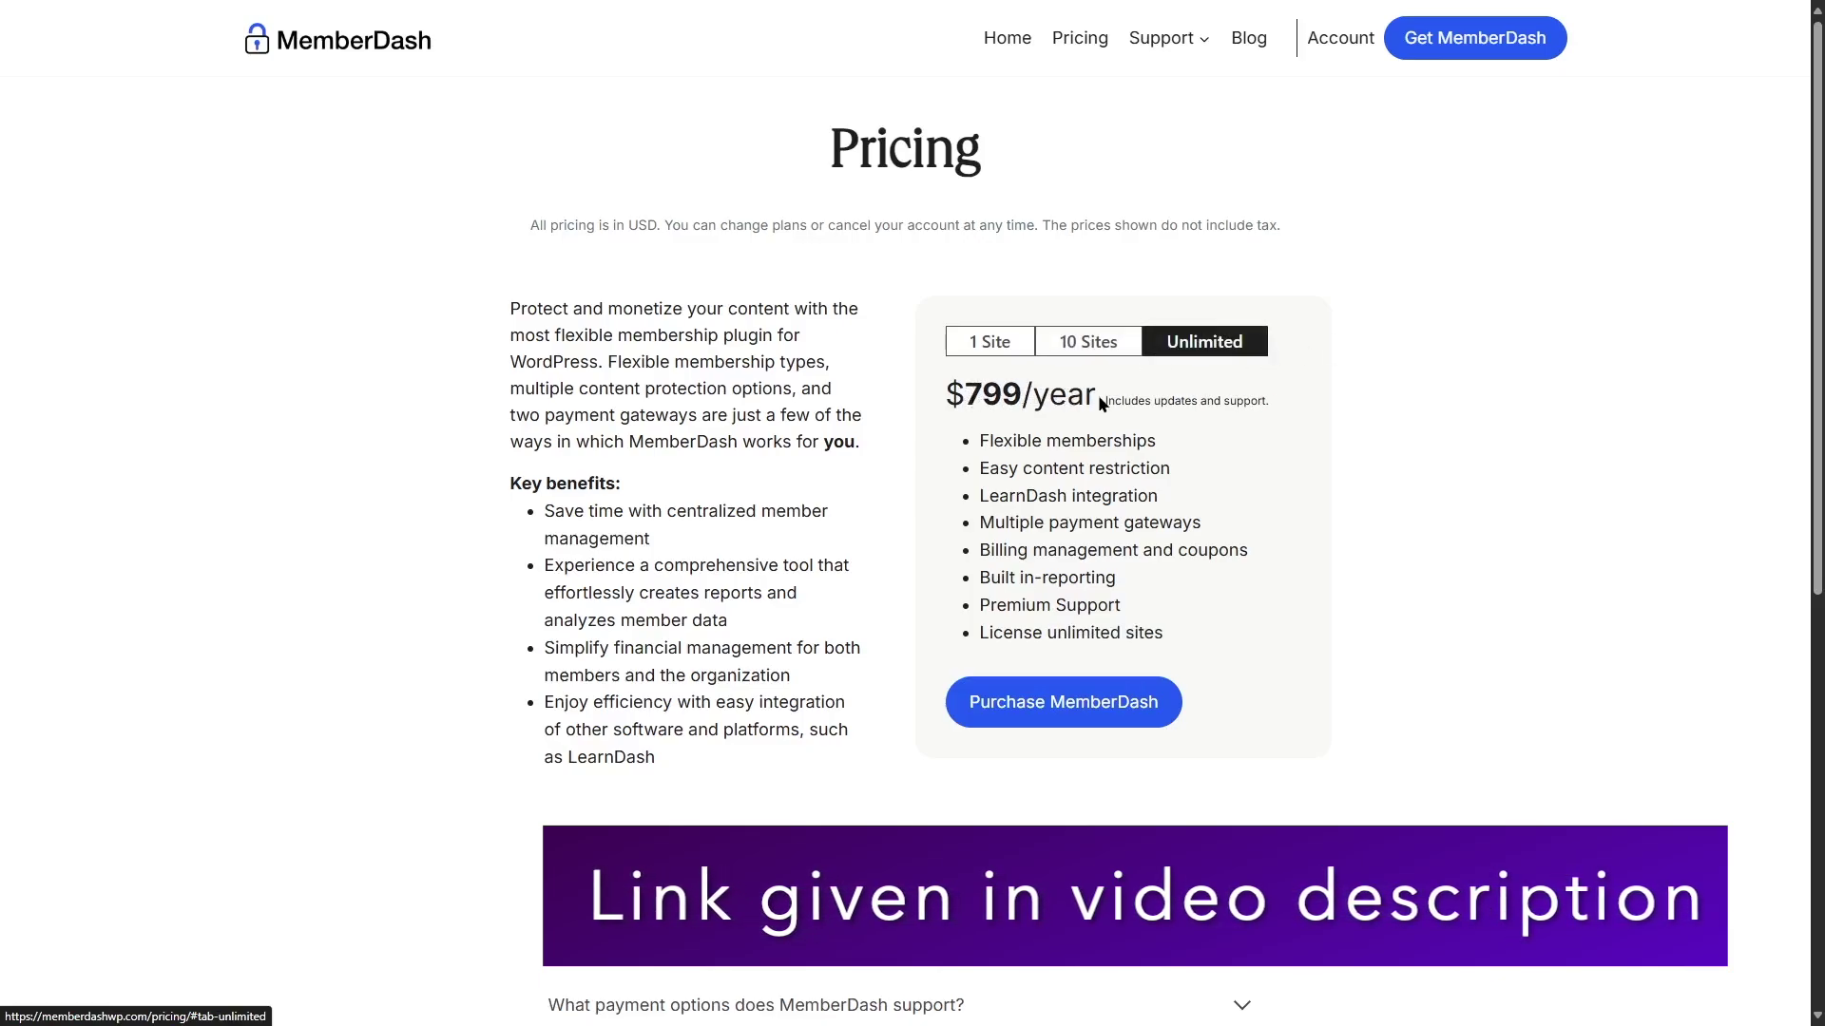
pyautogui.click(1023, 355)
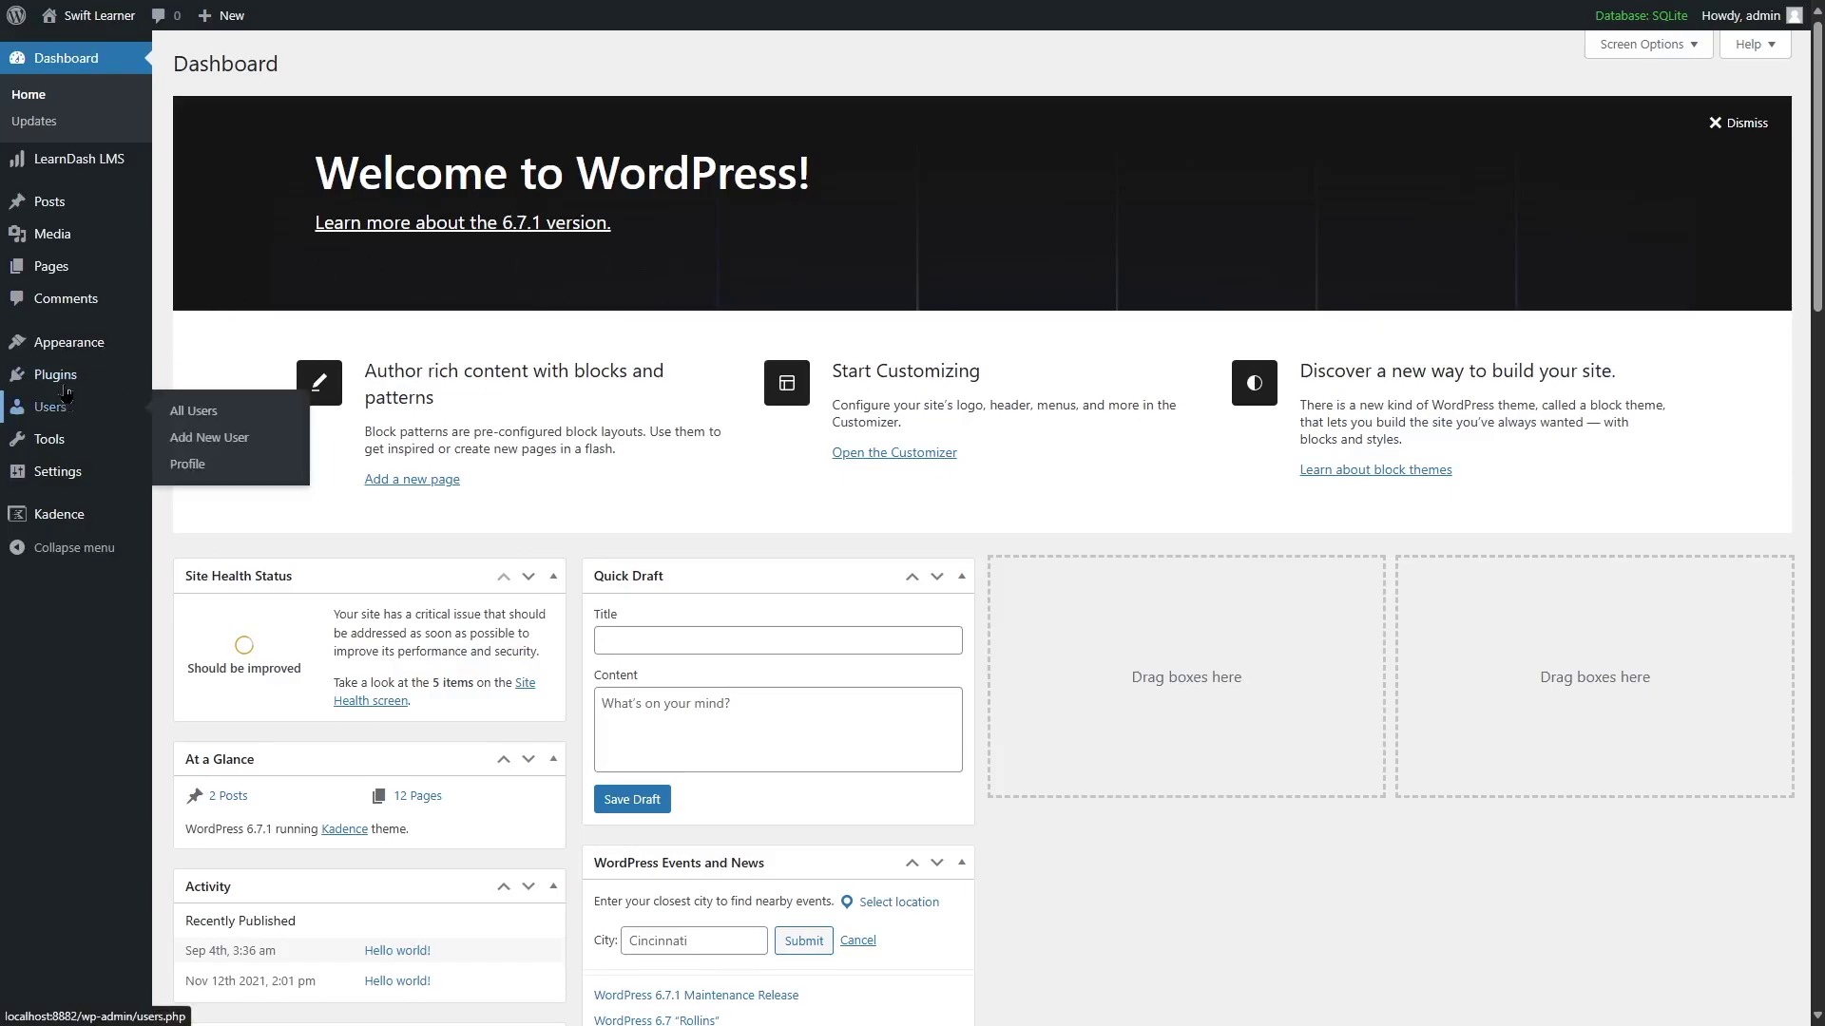
# Step: Upload memberdash-v1.4.5.zip as a new plugin, install it and activate MemberDash
pyautogui.moveTo(64, 381)
pyautogui.click(272, 408)
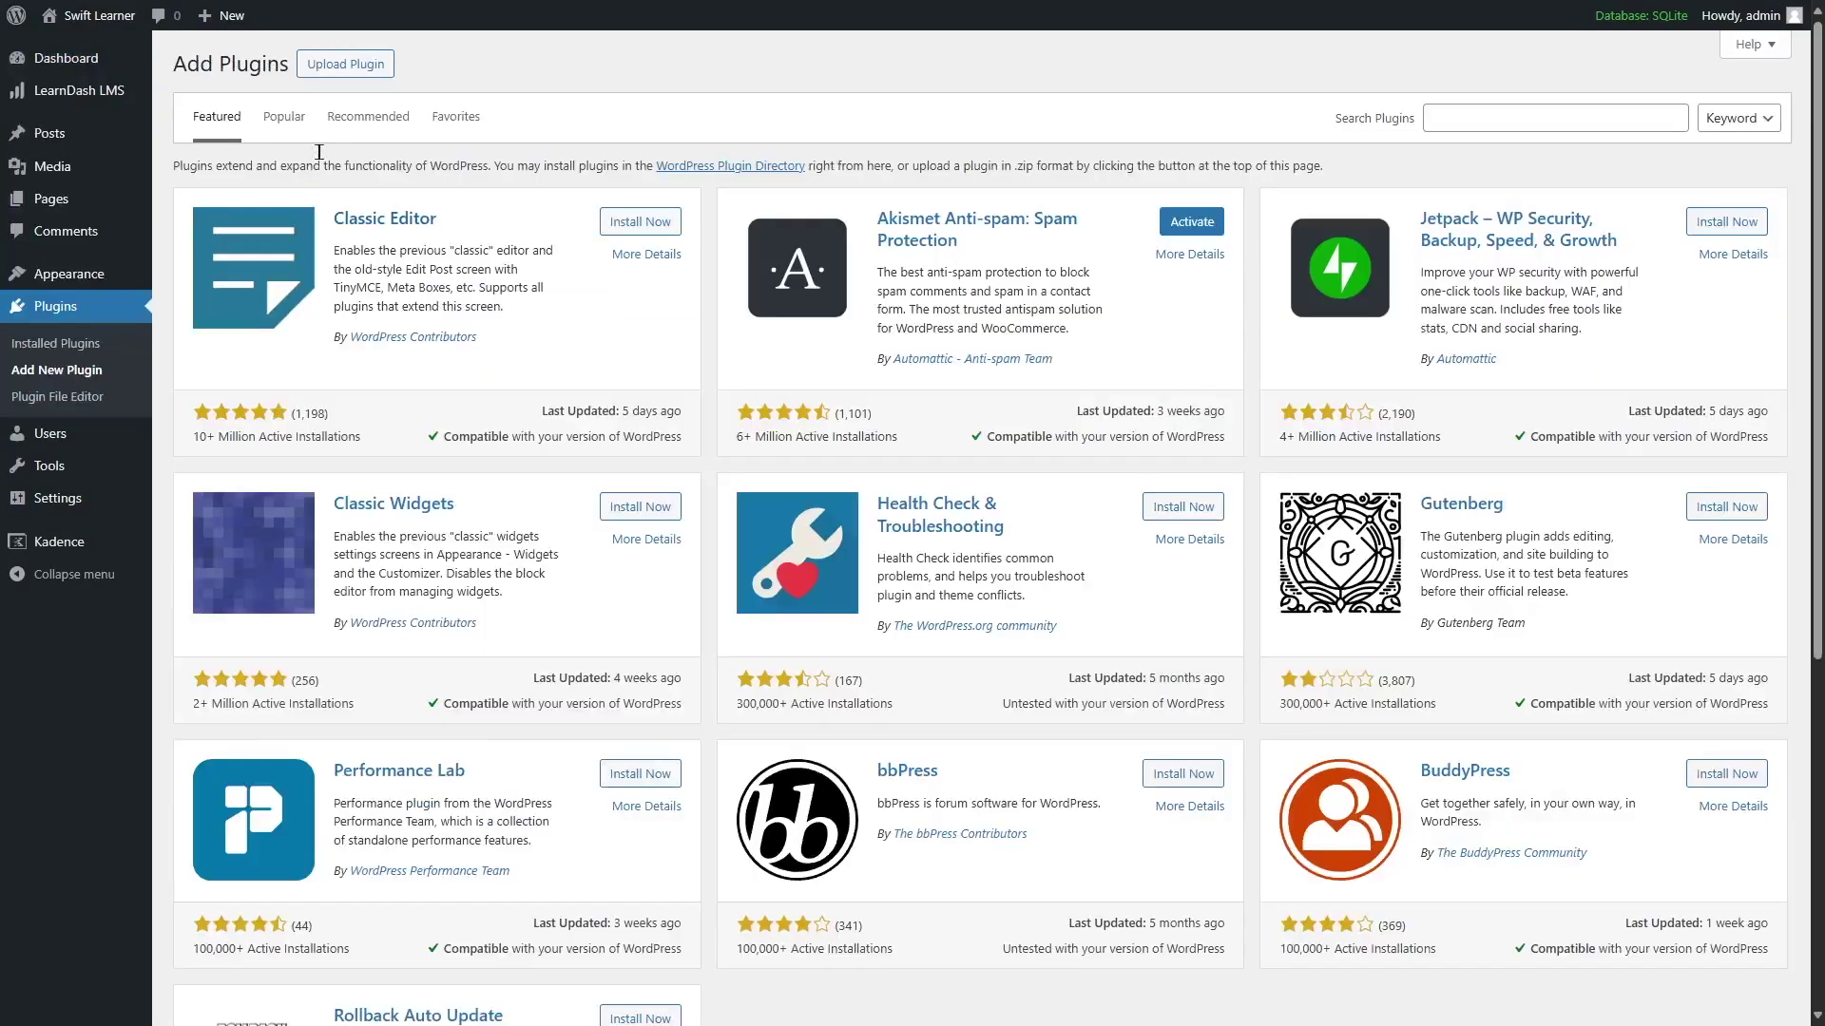
pyautogui.click(345, 65)
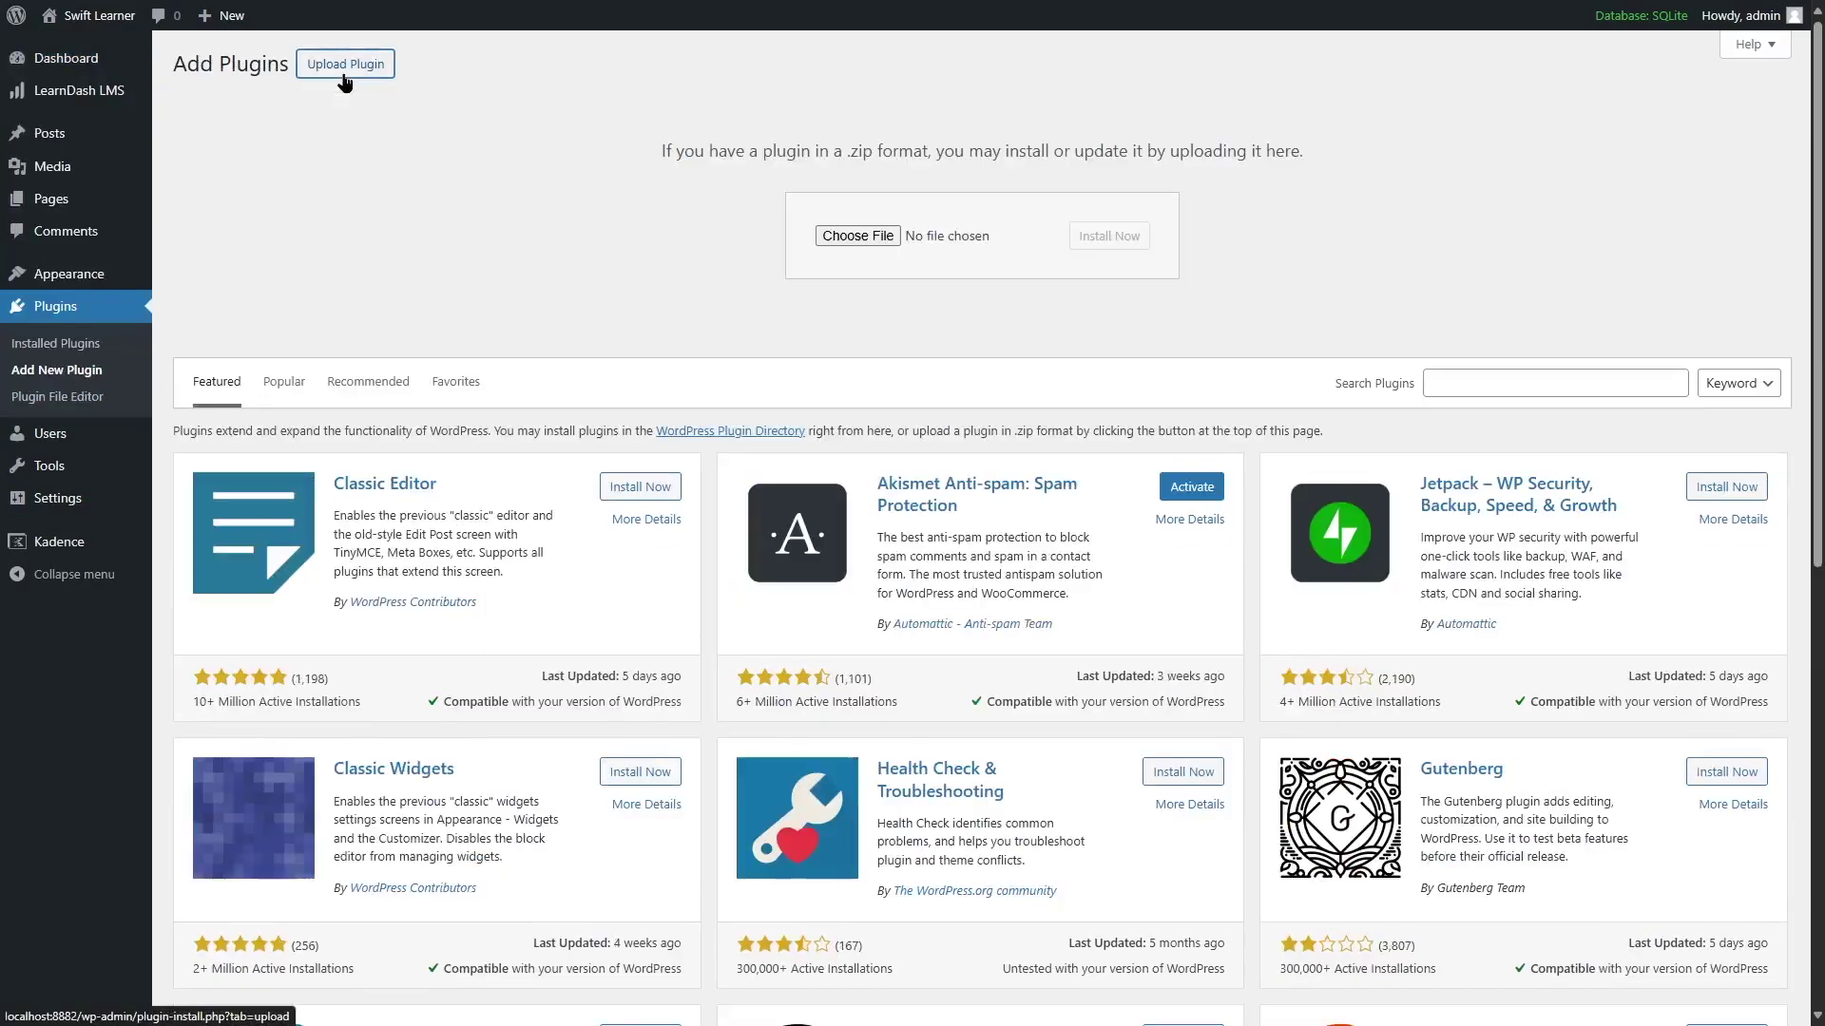
pyautogui.click(854, 236)
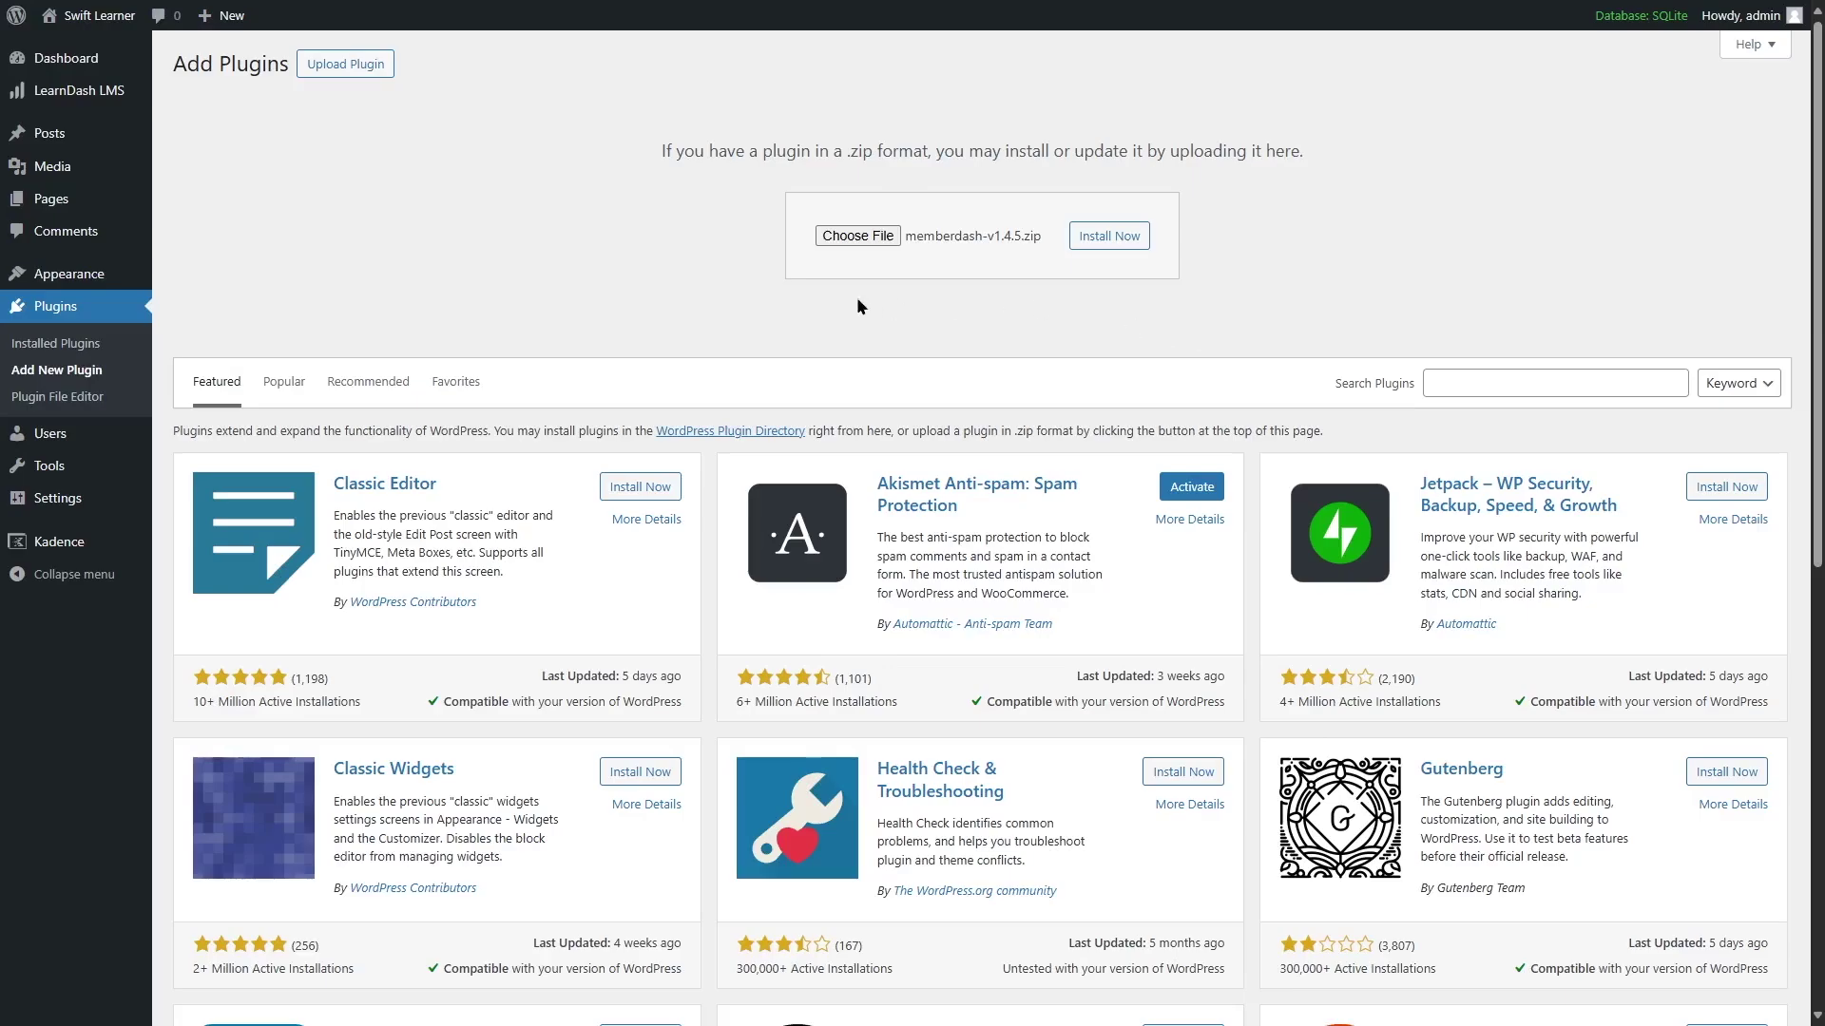
pyautogui.click(1105, 238)
pyautogui.click(206, 211)
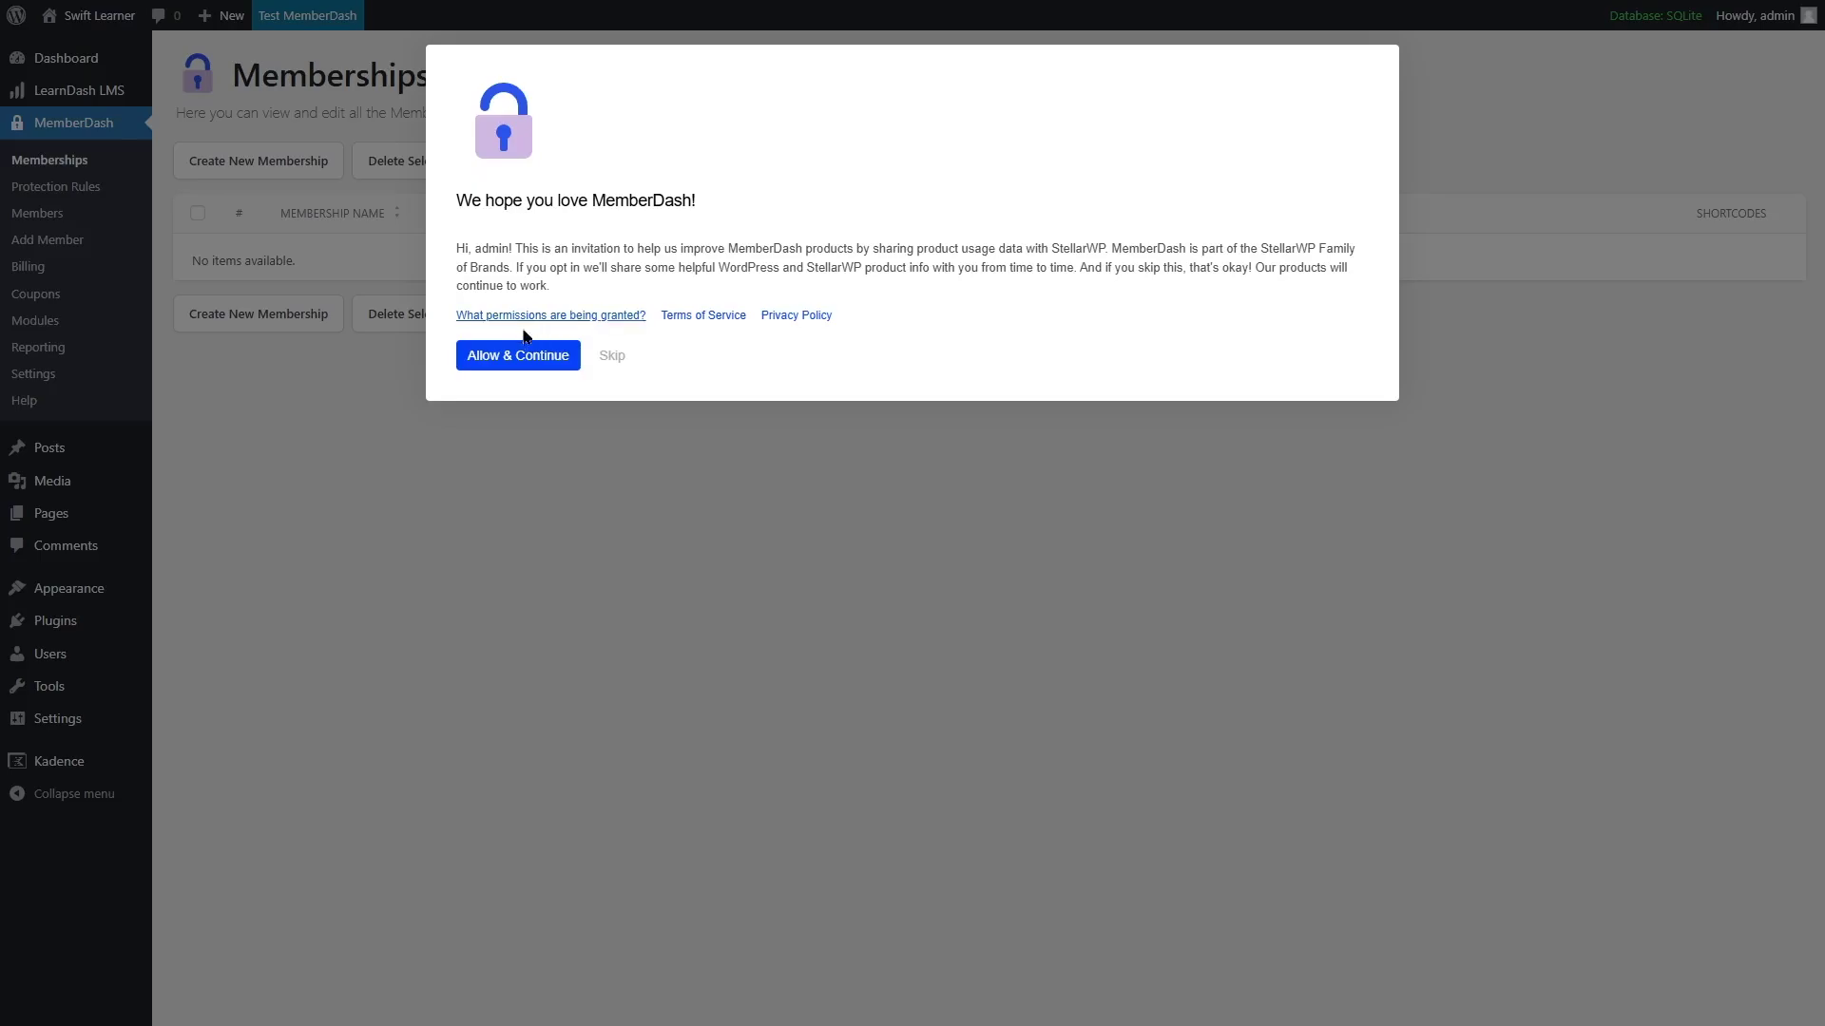
# Step: Skip the usage-data opt-in, confirm the licence is active until December 9, 2024, then return to Memberships
pyautogui.click(612, 357)
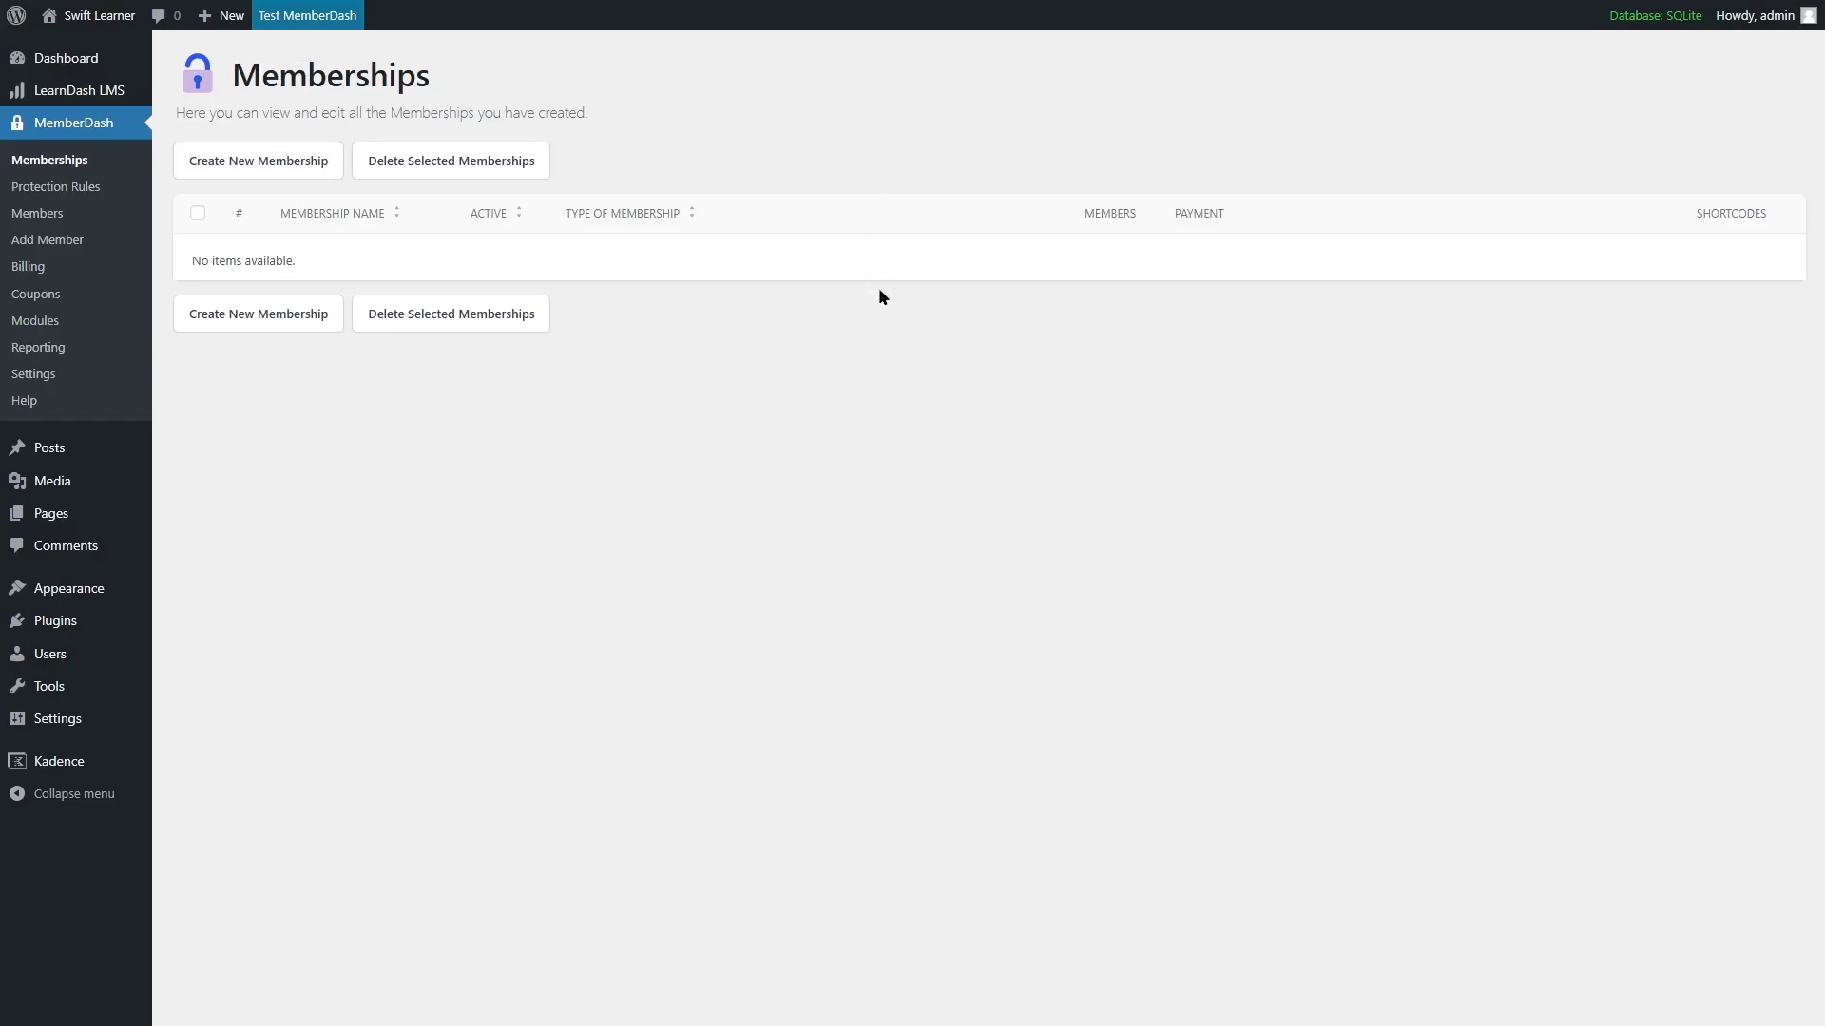
pyautogui.click(79, 376)
pyautogui.click(249, 395)
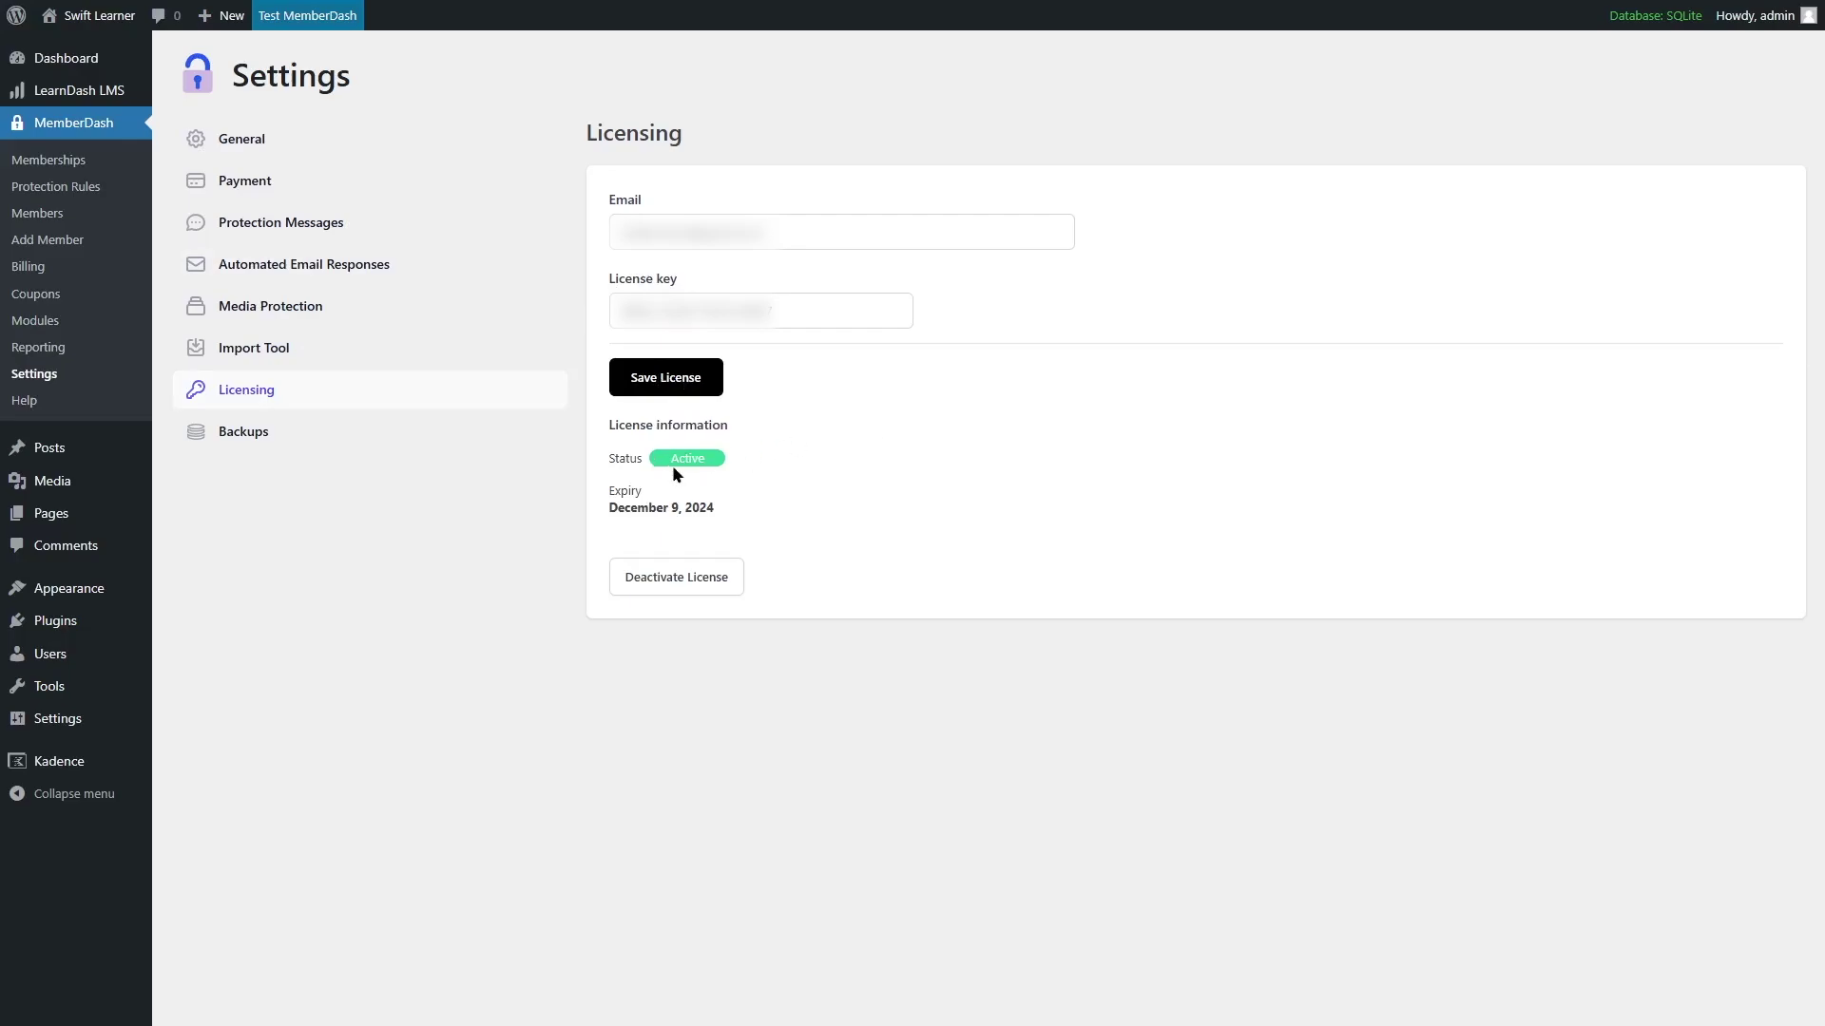
pyautogui.click(39, 160)
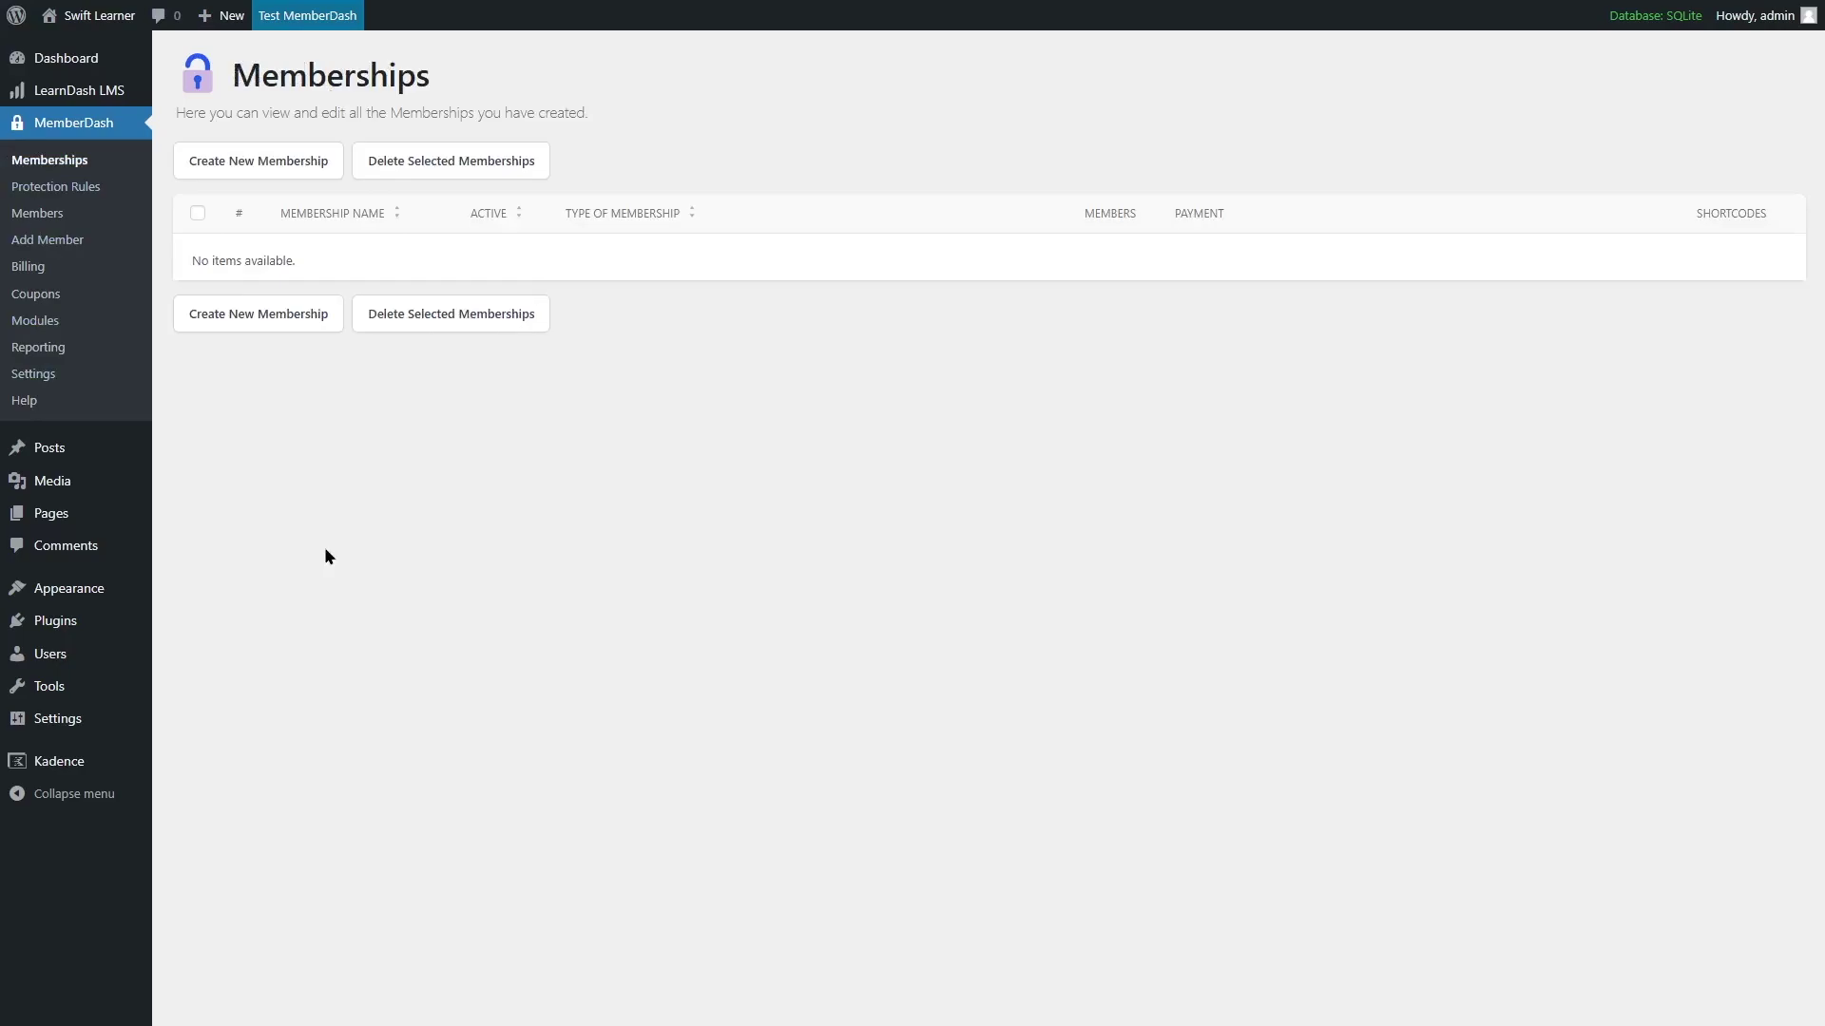
# Step: Create a Standard membership named Bronze, mark it as paid, and save it
pyautogui.click(213, 167)
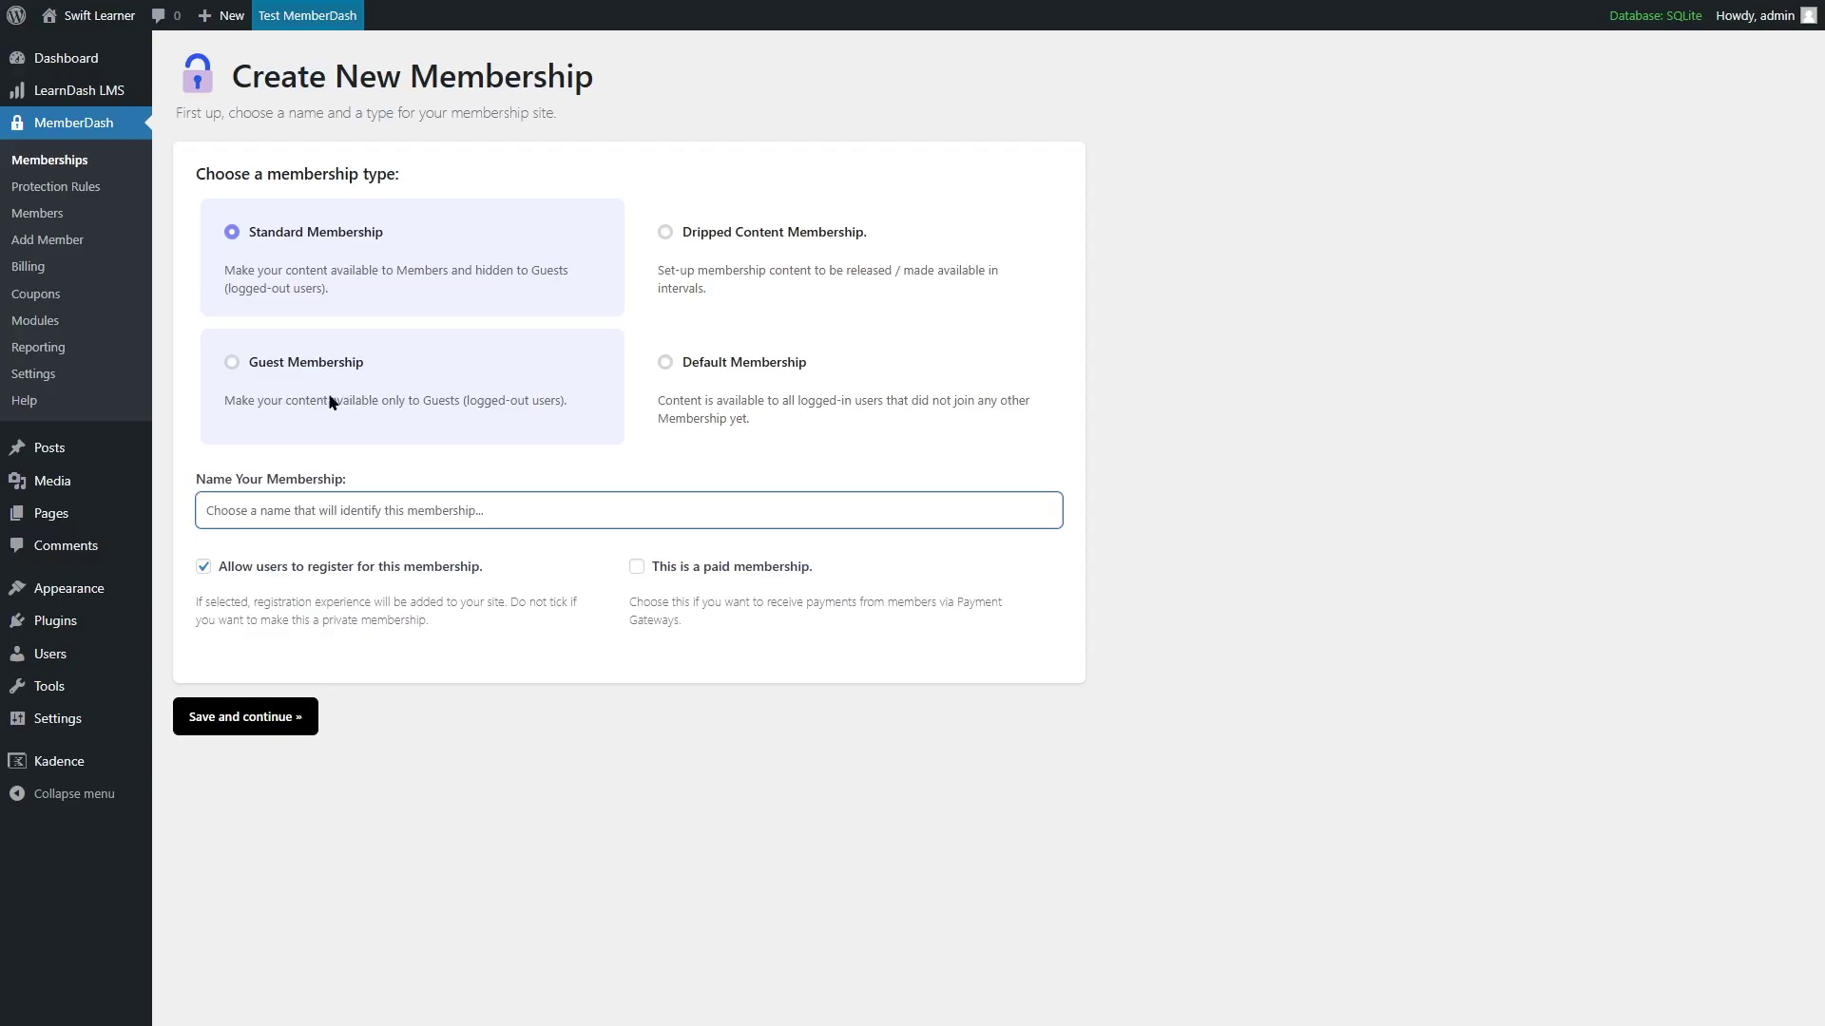
pyautogui.click(1104, 369)
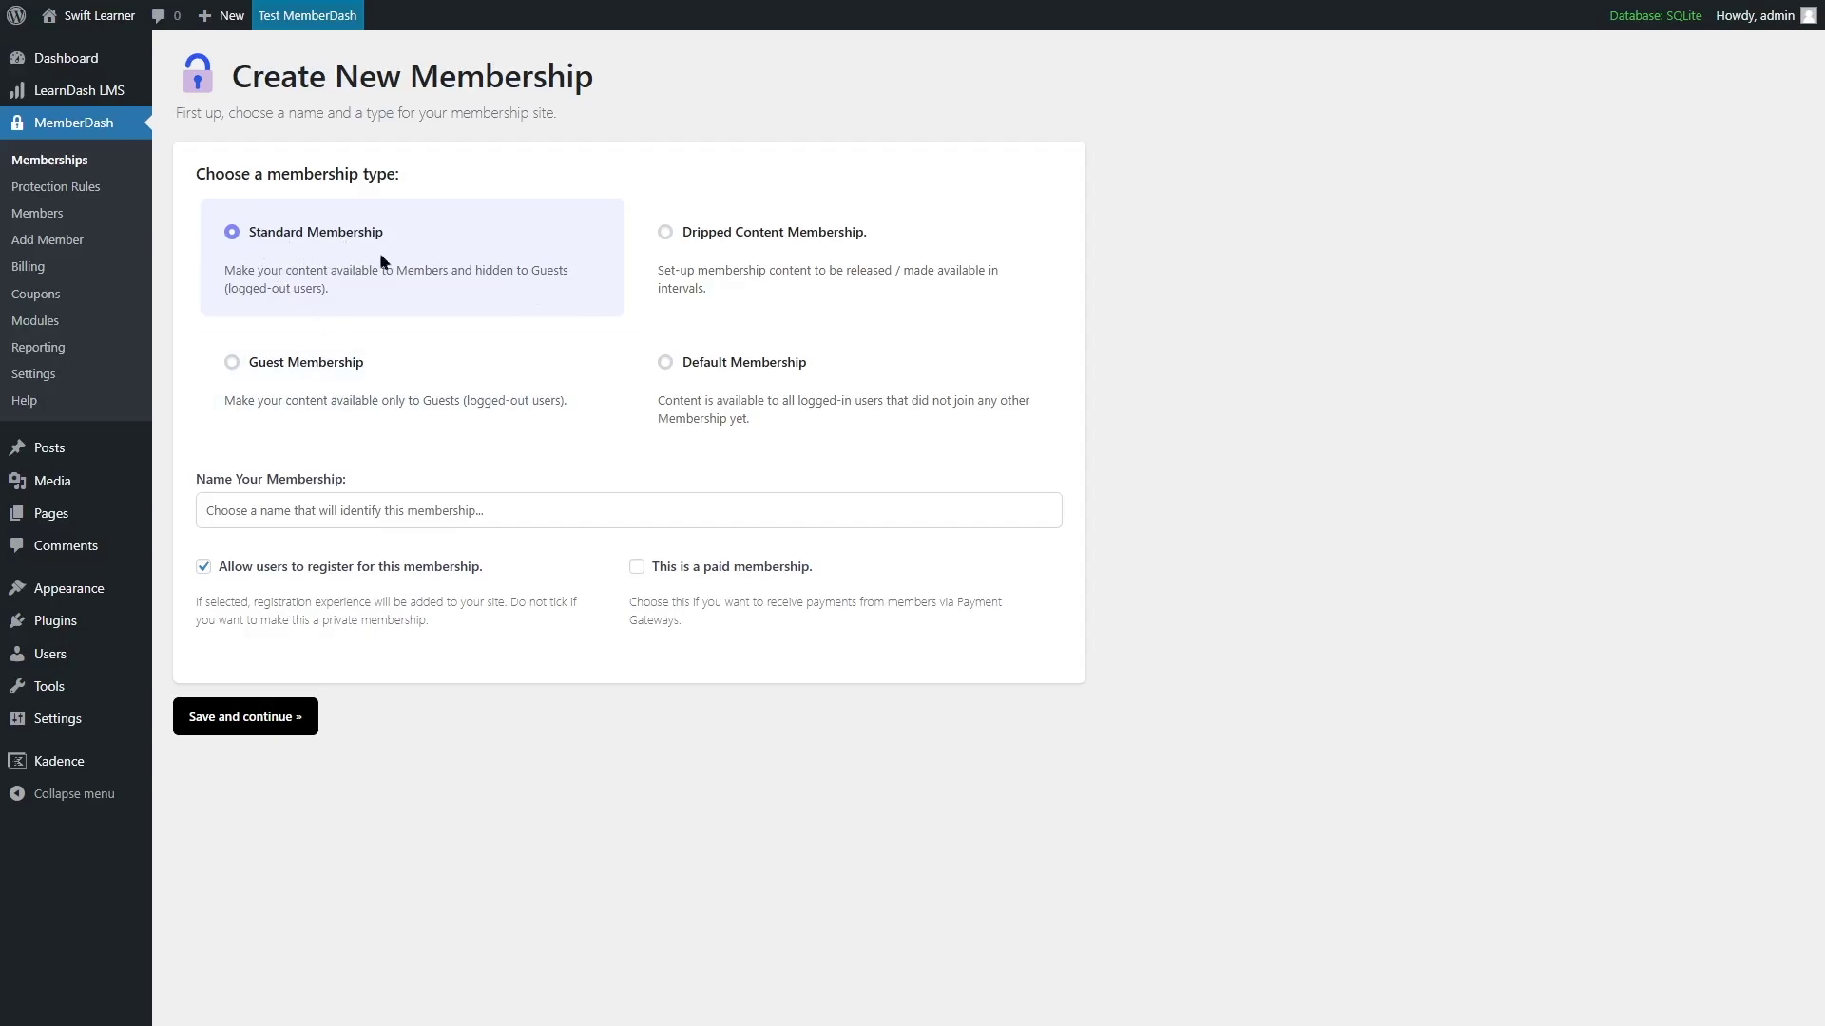
pyautogui.click(289, 504)
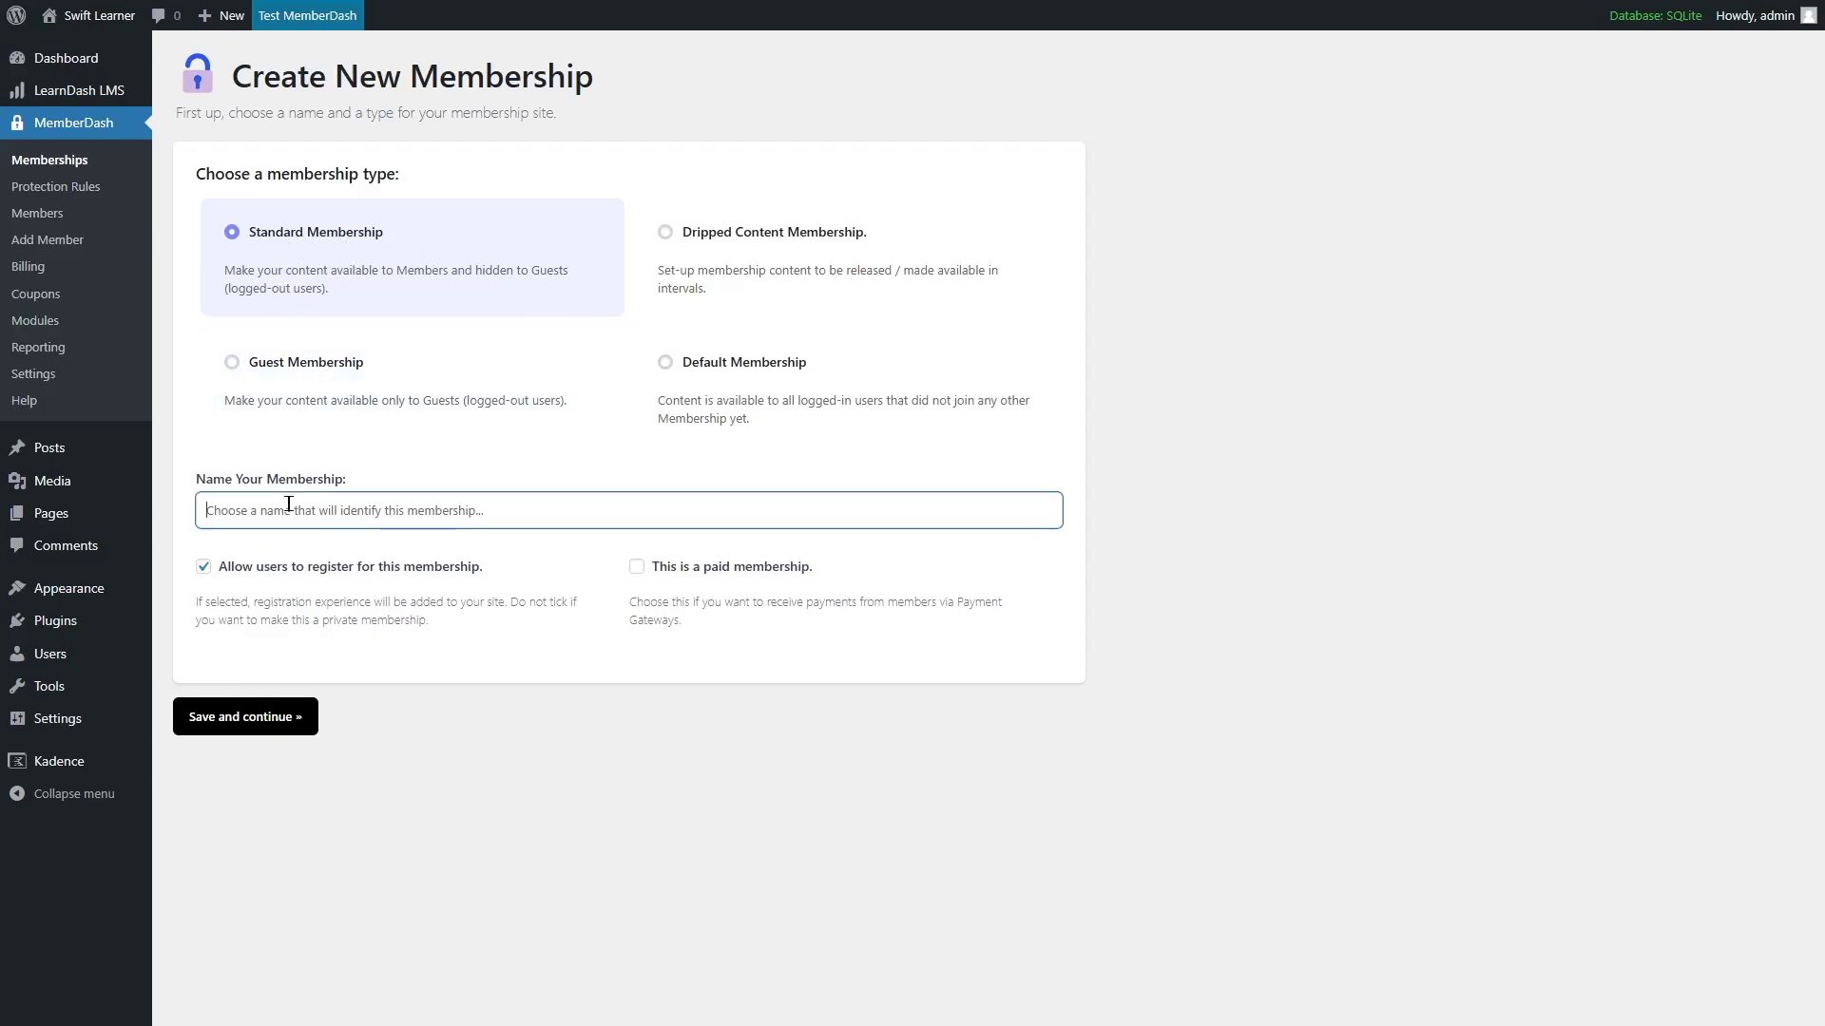
pyautogui.write('Bronze')
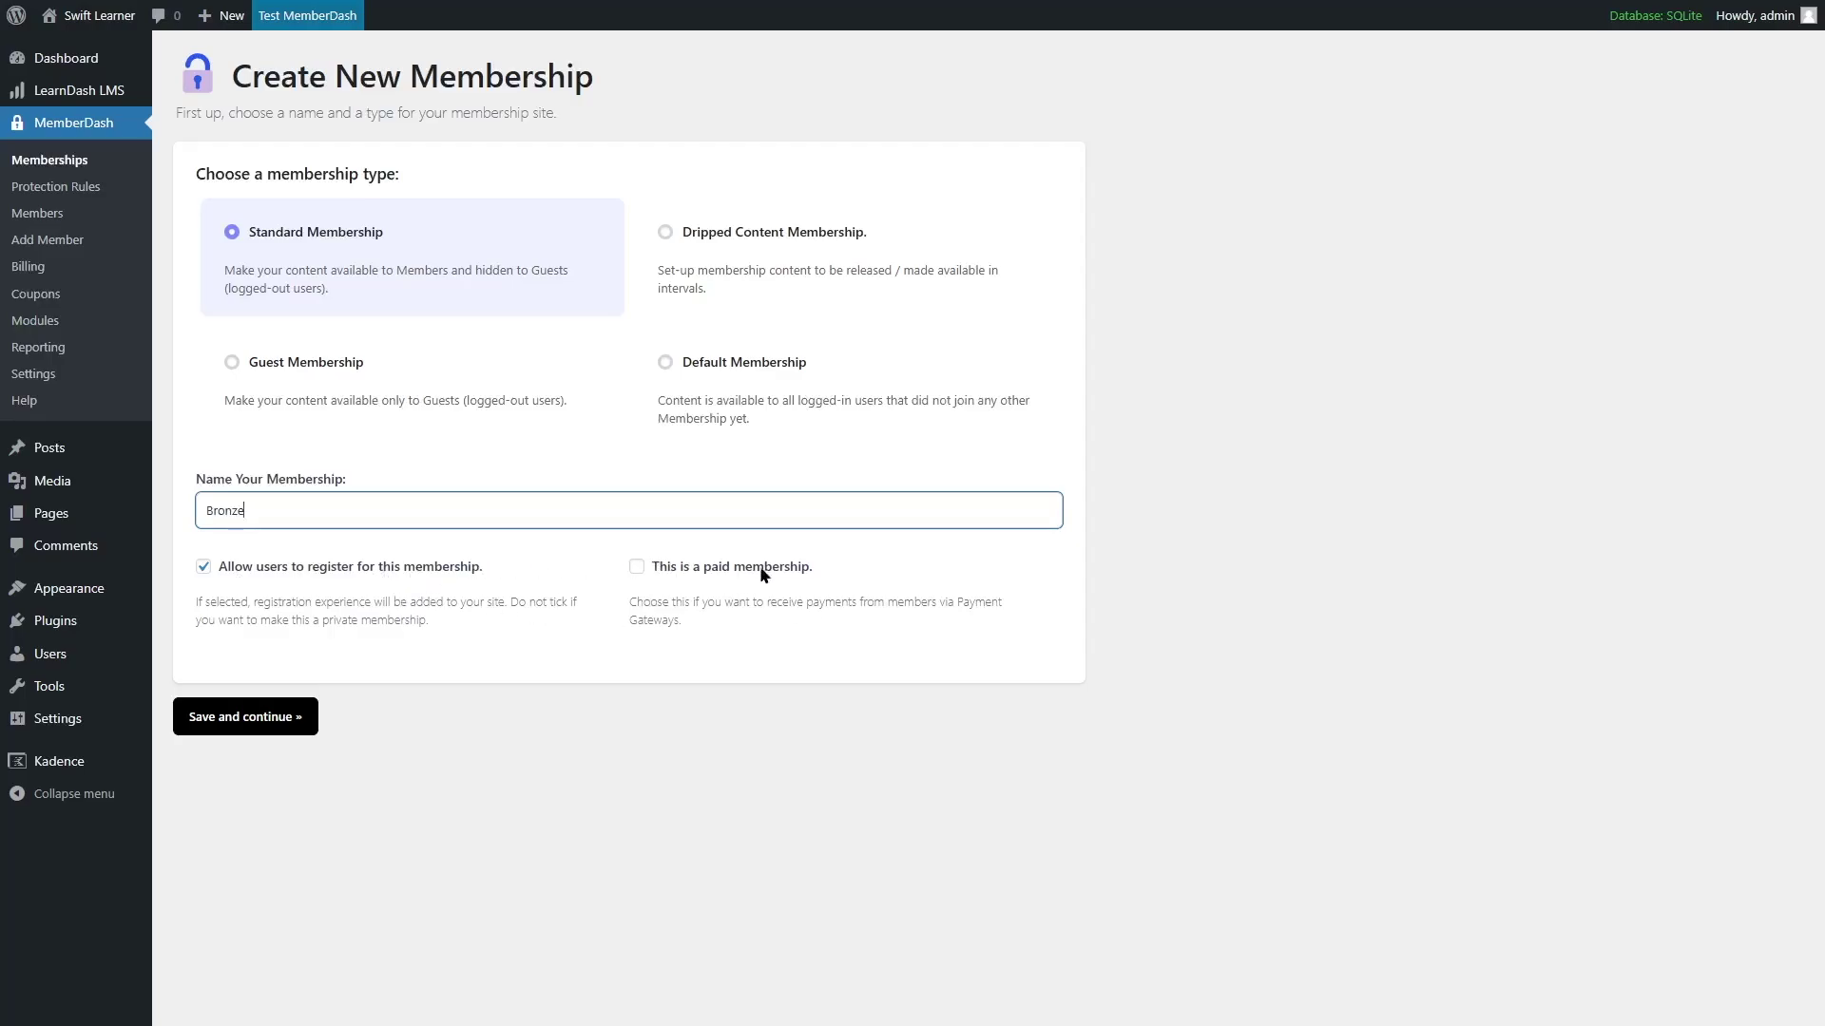
pyautogui.click(636, 570)
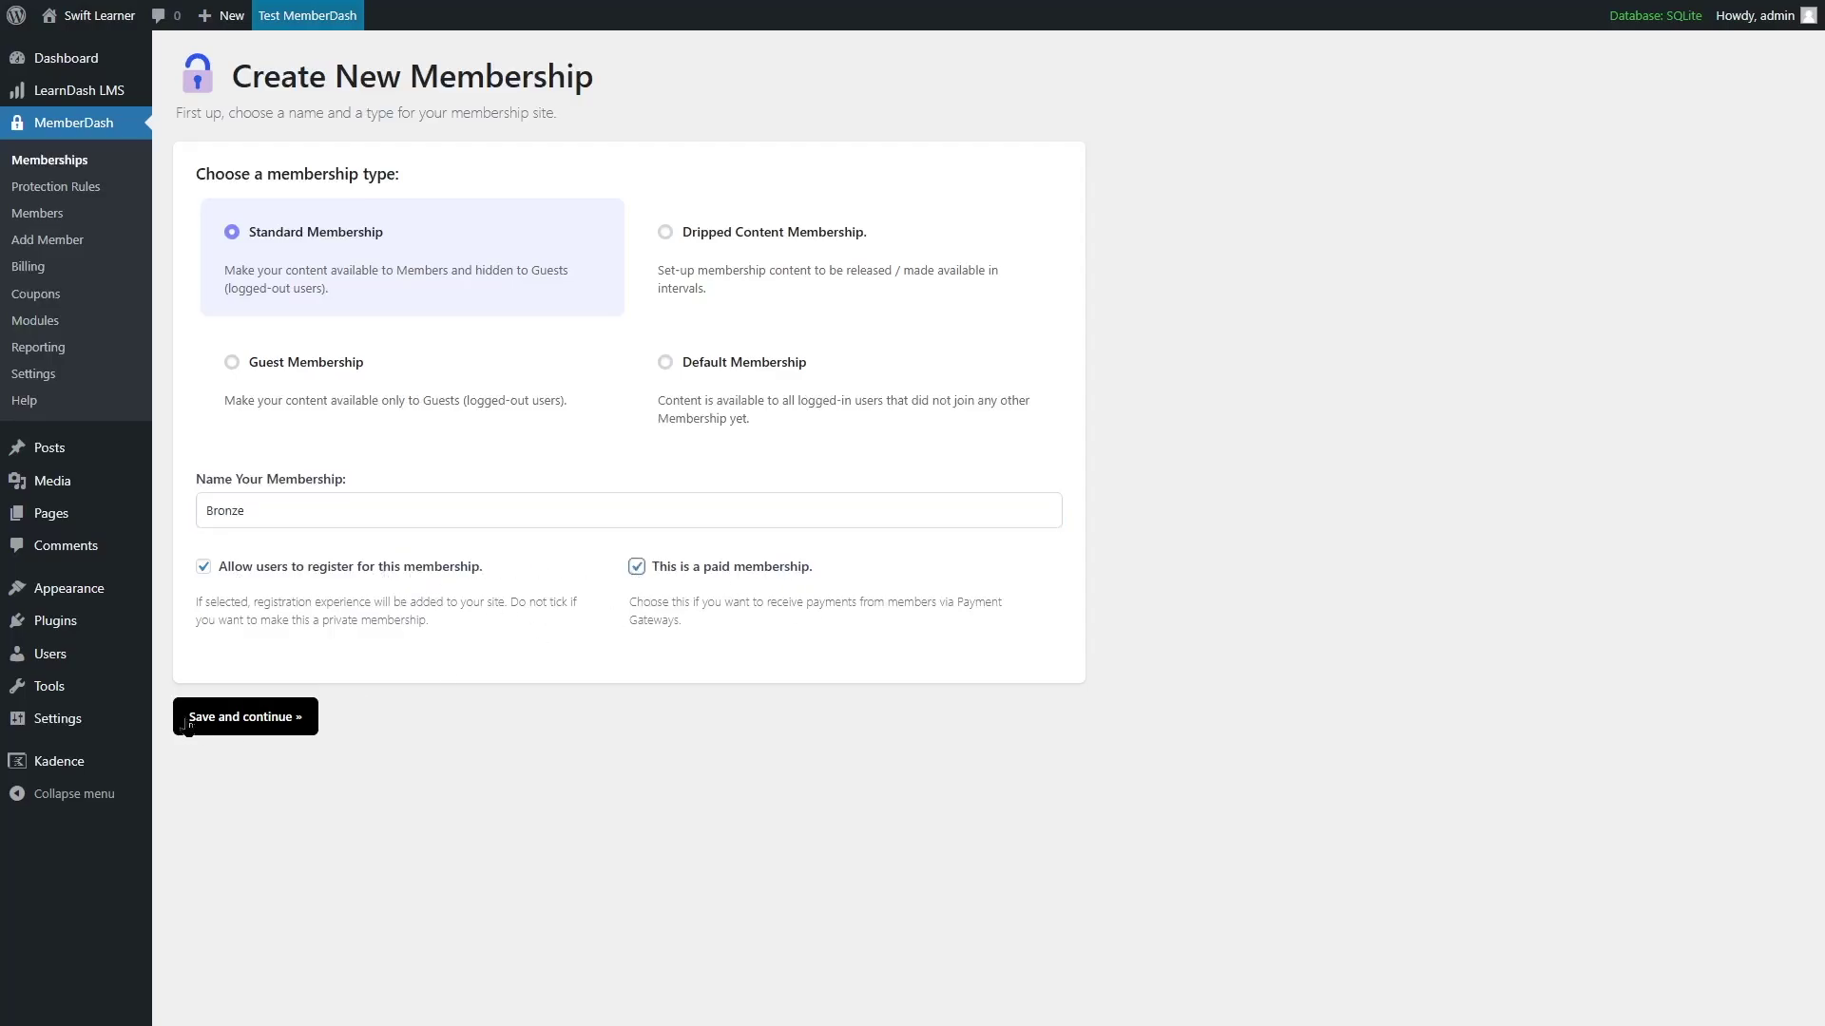
pyautogui.click(237, 728)
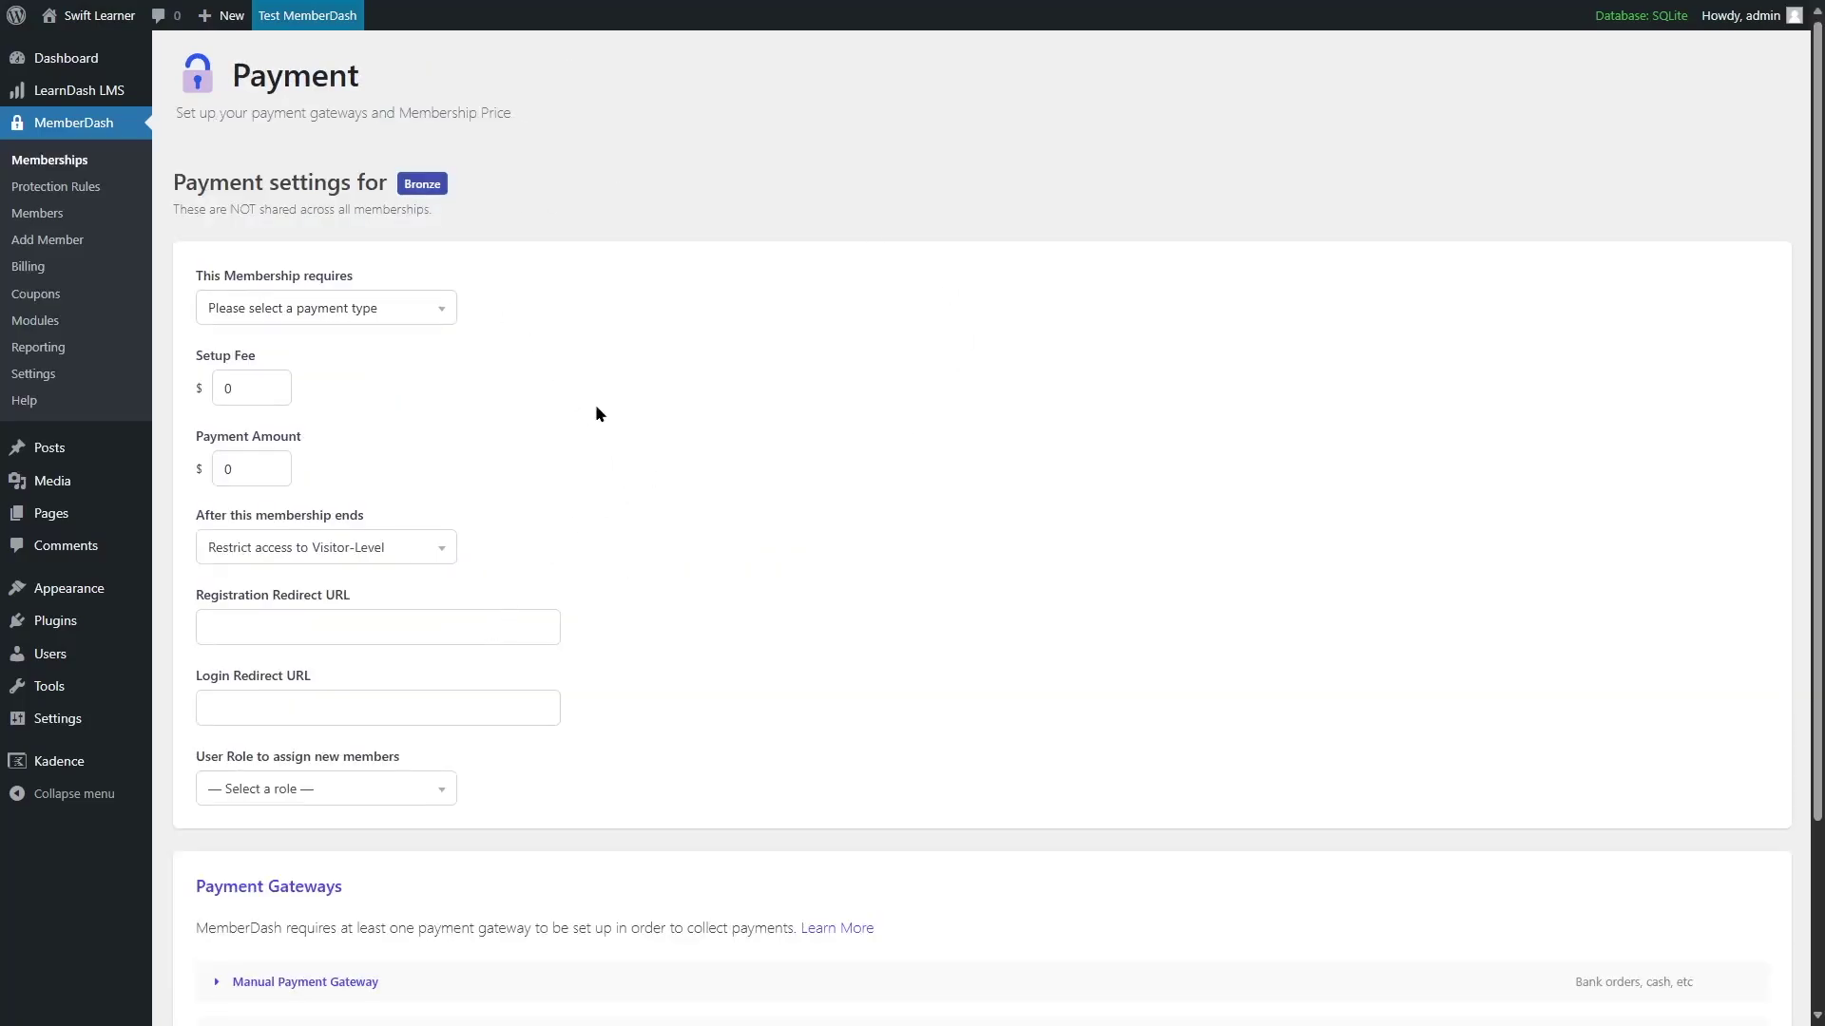
# Step: Try Bronze's recurring, permanent-access and finite-access payment types and check the after-end options
pyautogui.click(434, 313)
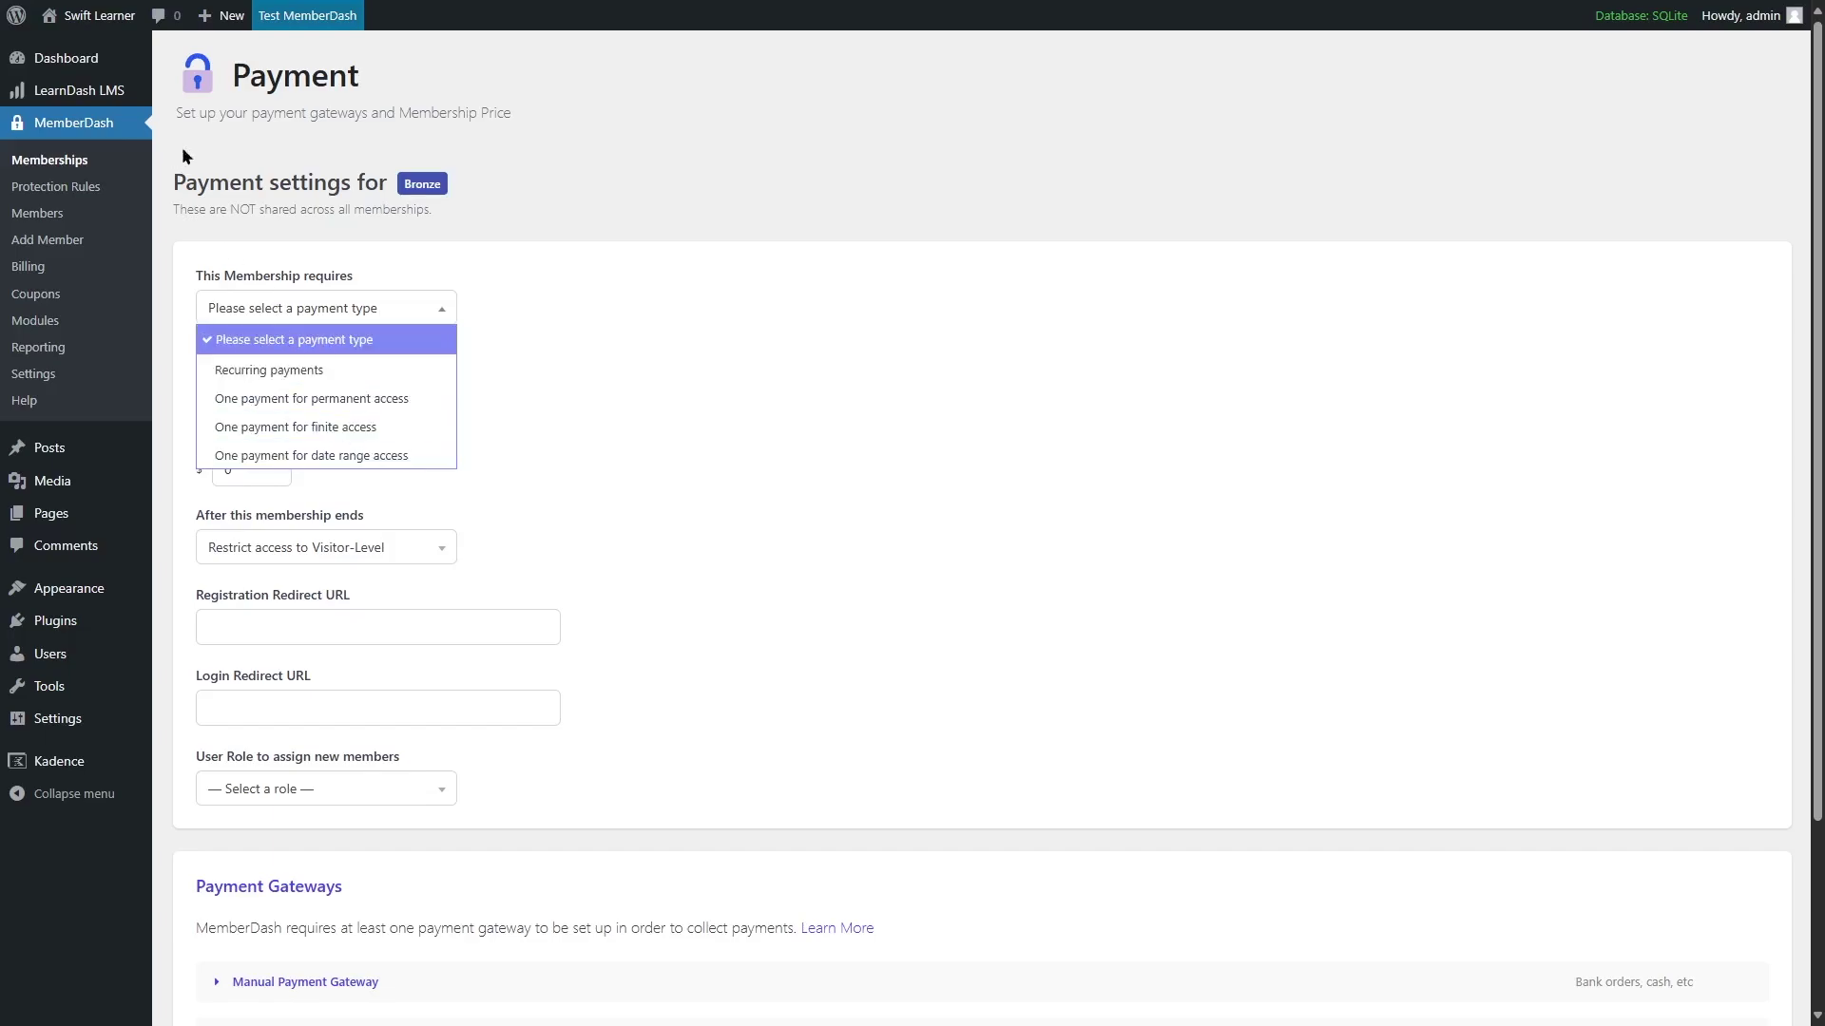
pyautogui.click(308, 371)
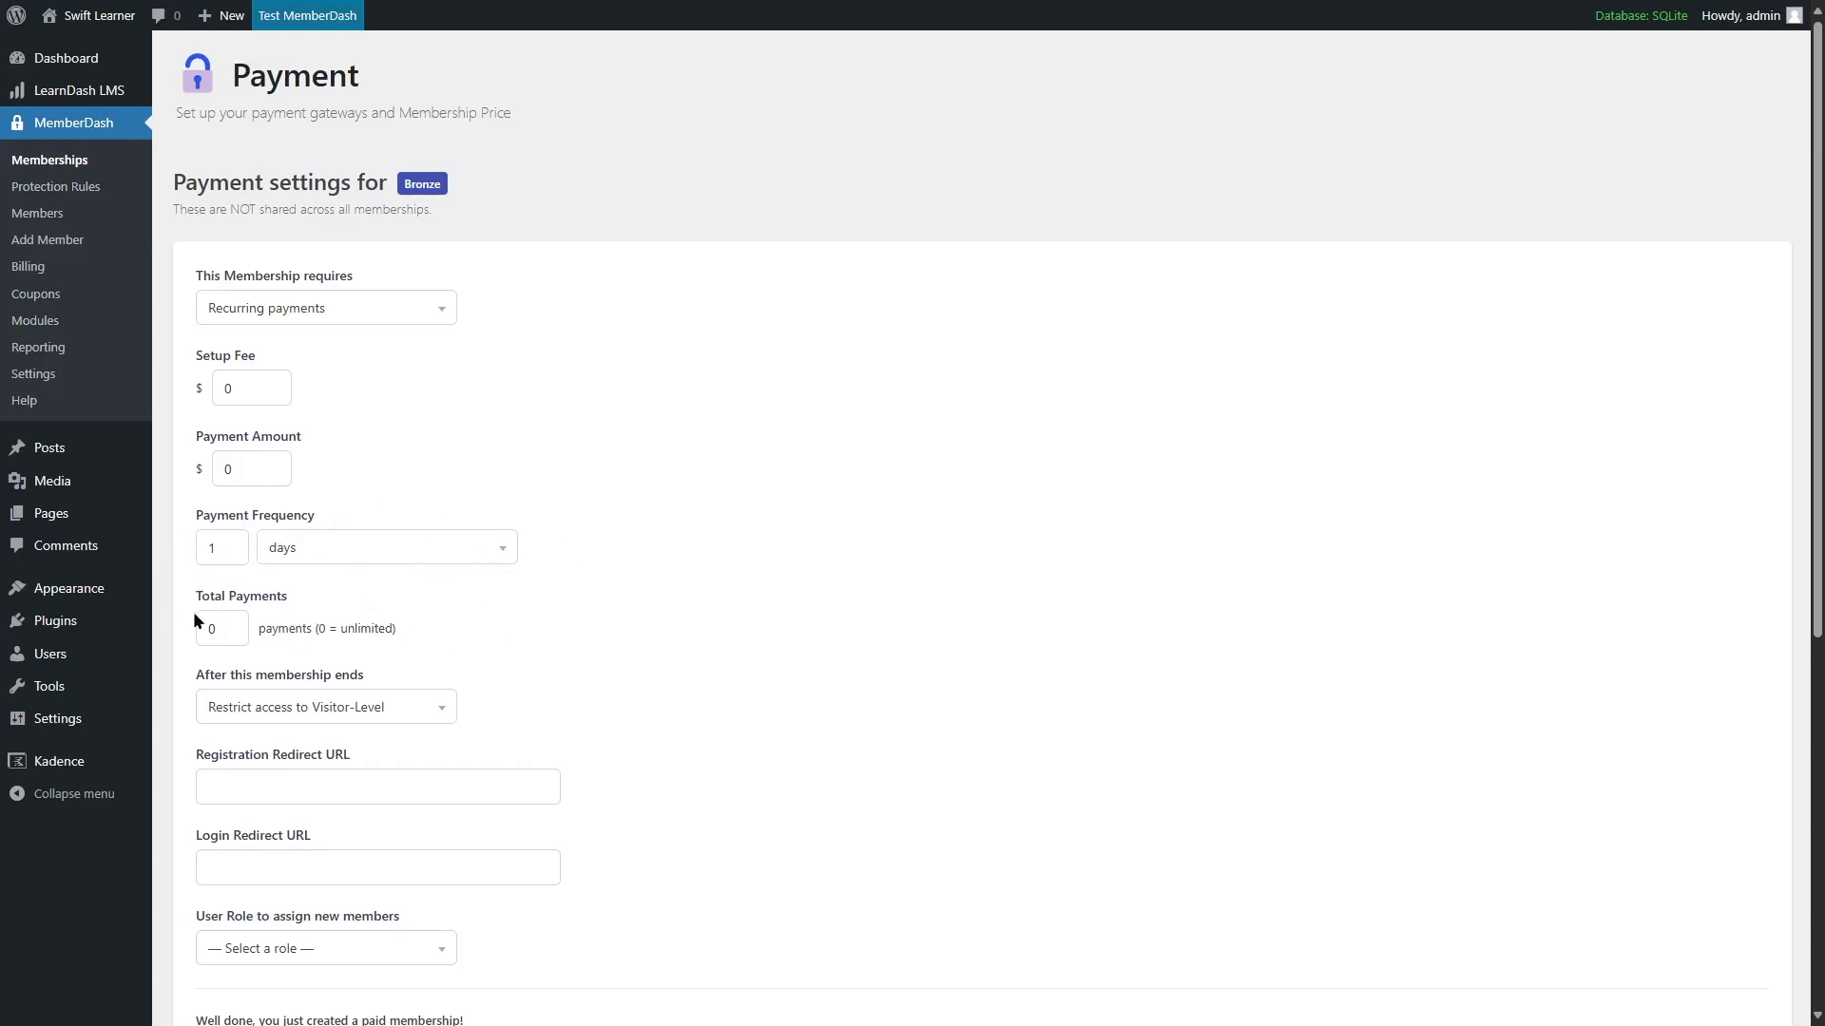
pyautogui.click(297, 314)
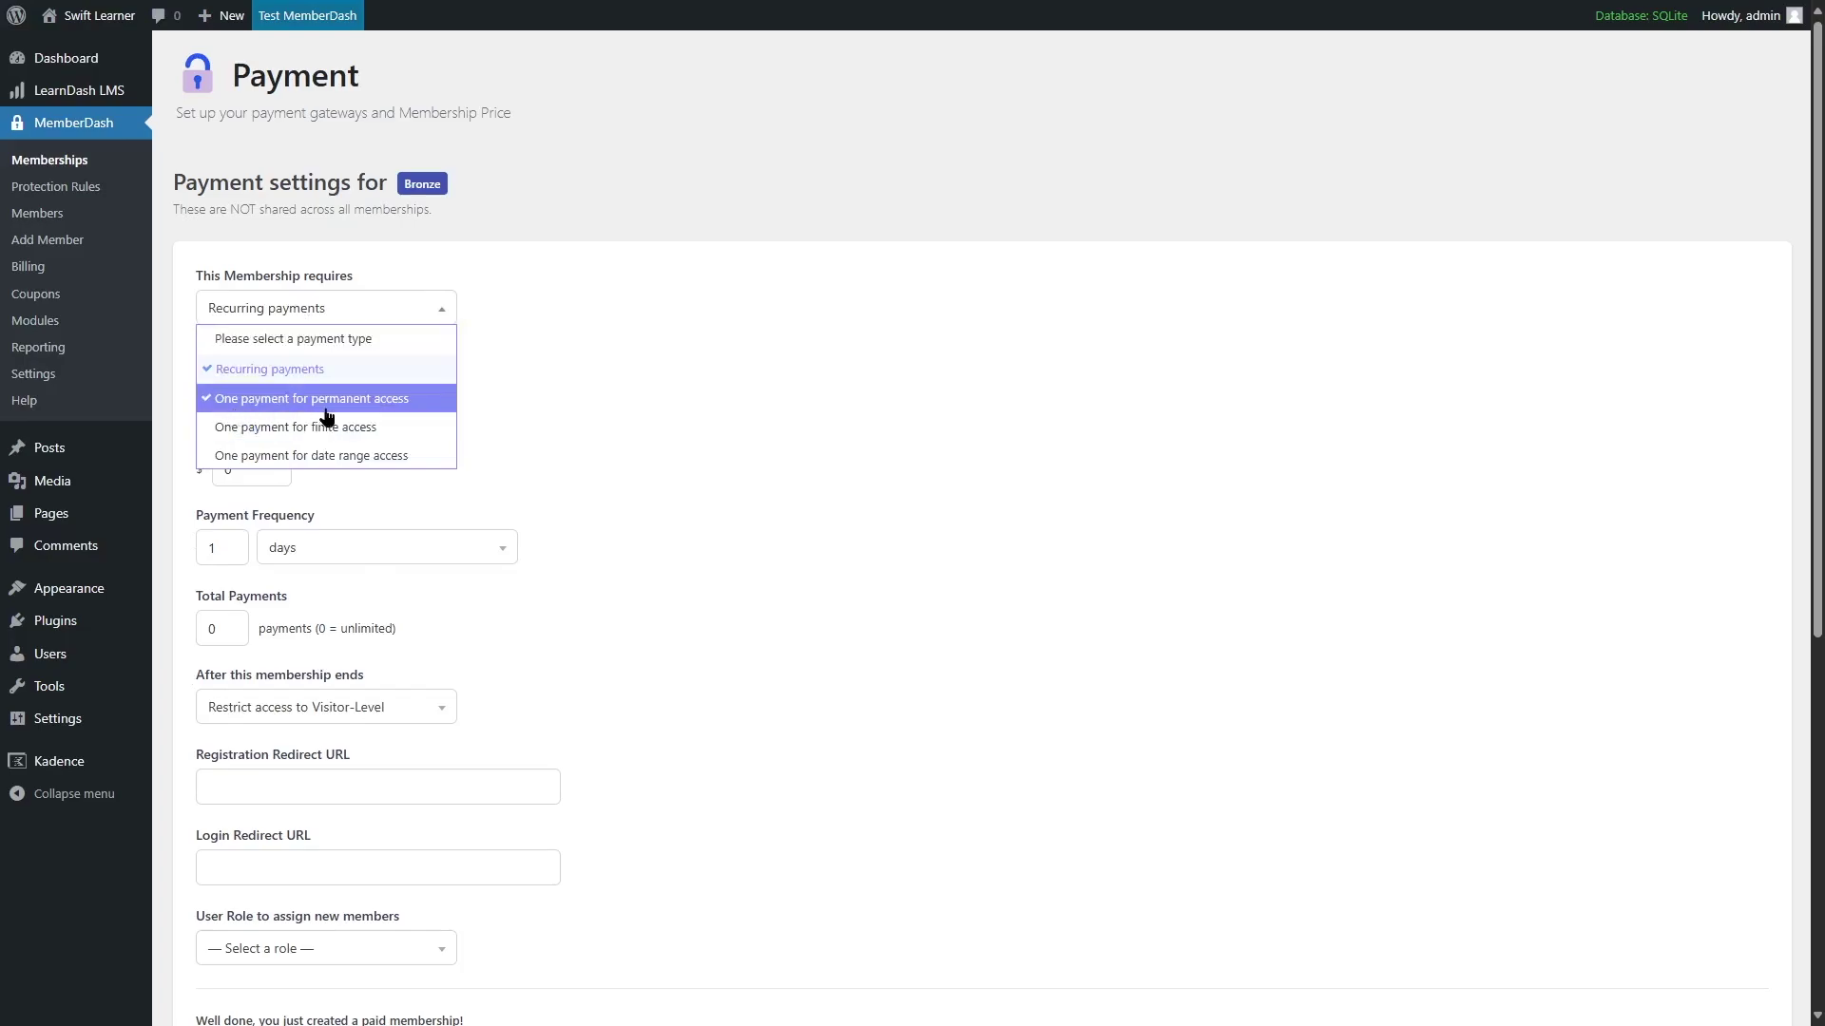
pyautogui.click(372, 399)
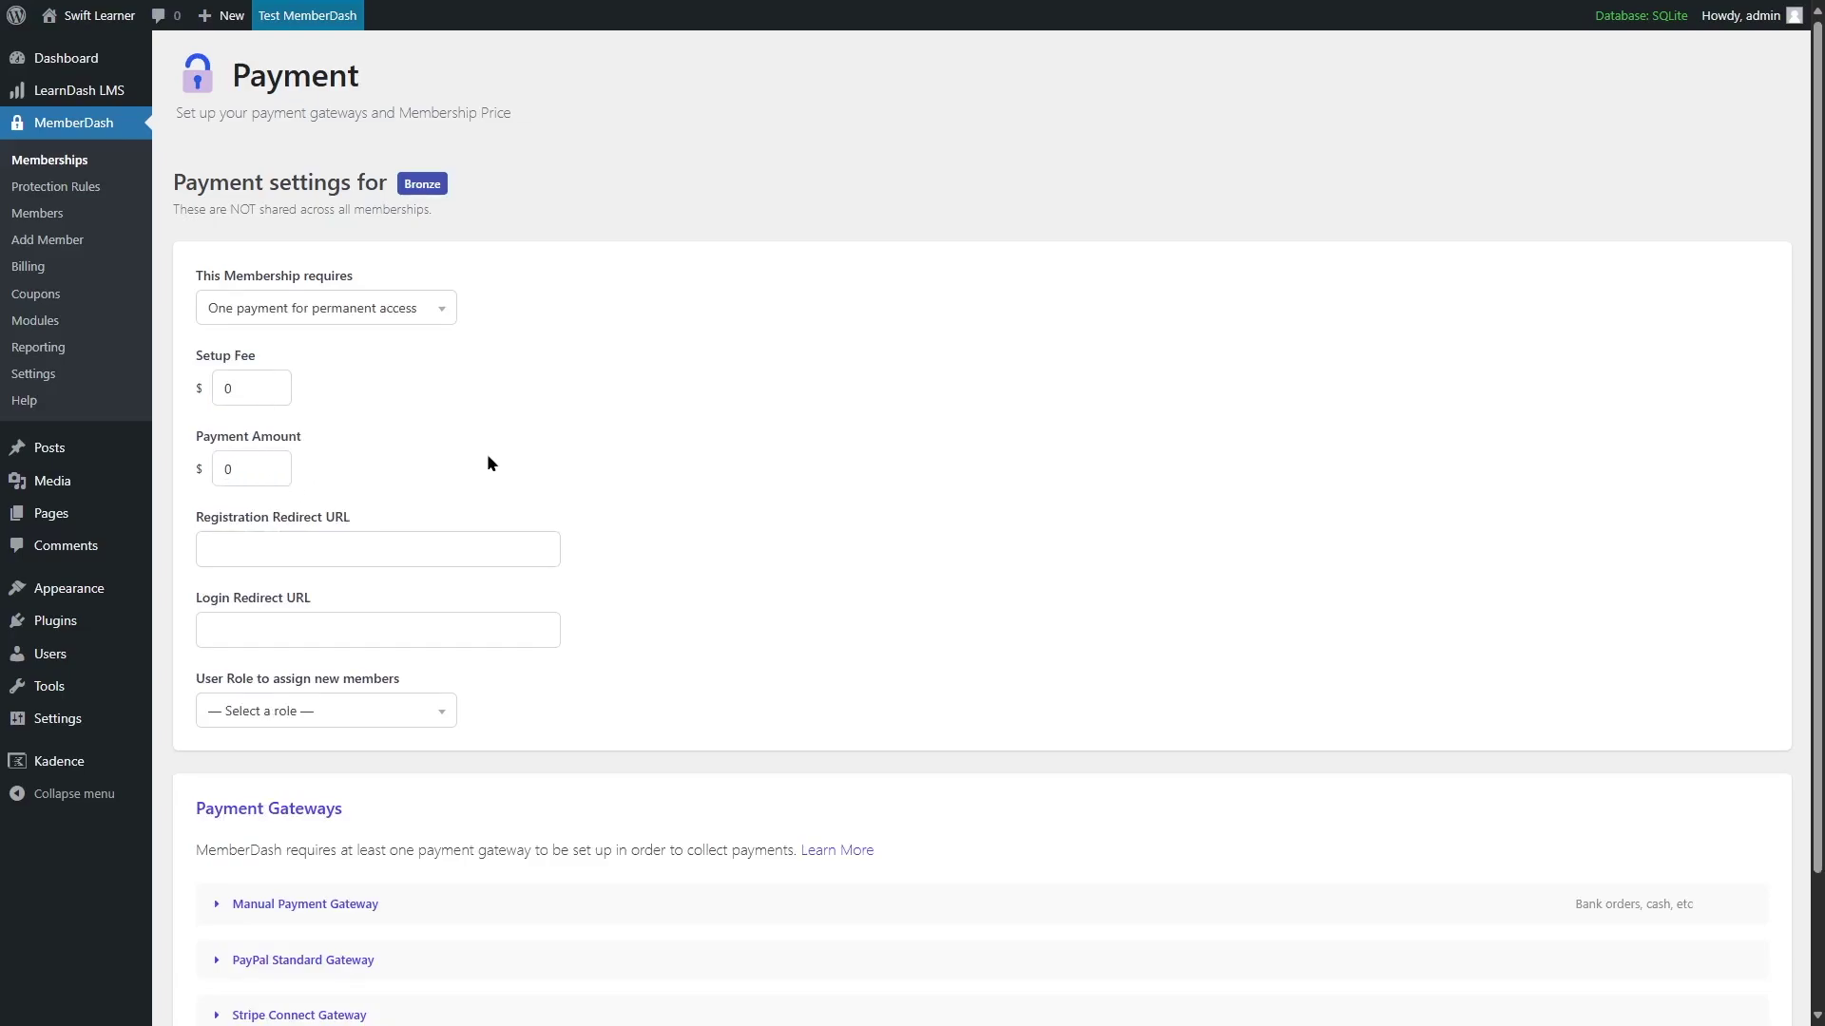
pyautogui.click(378, 306)
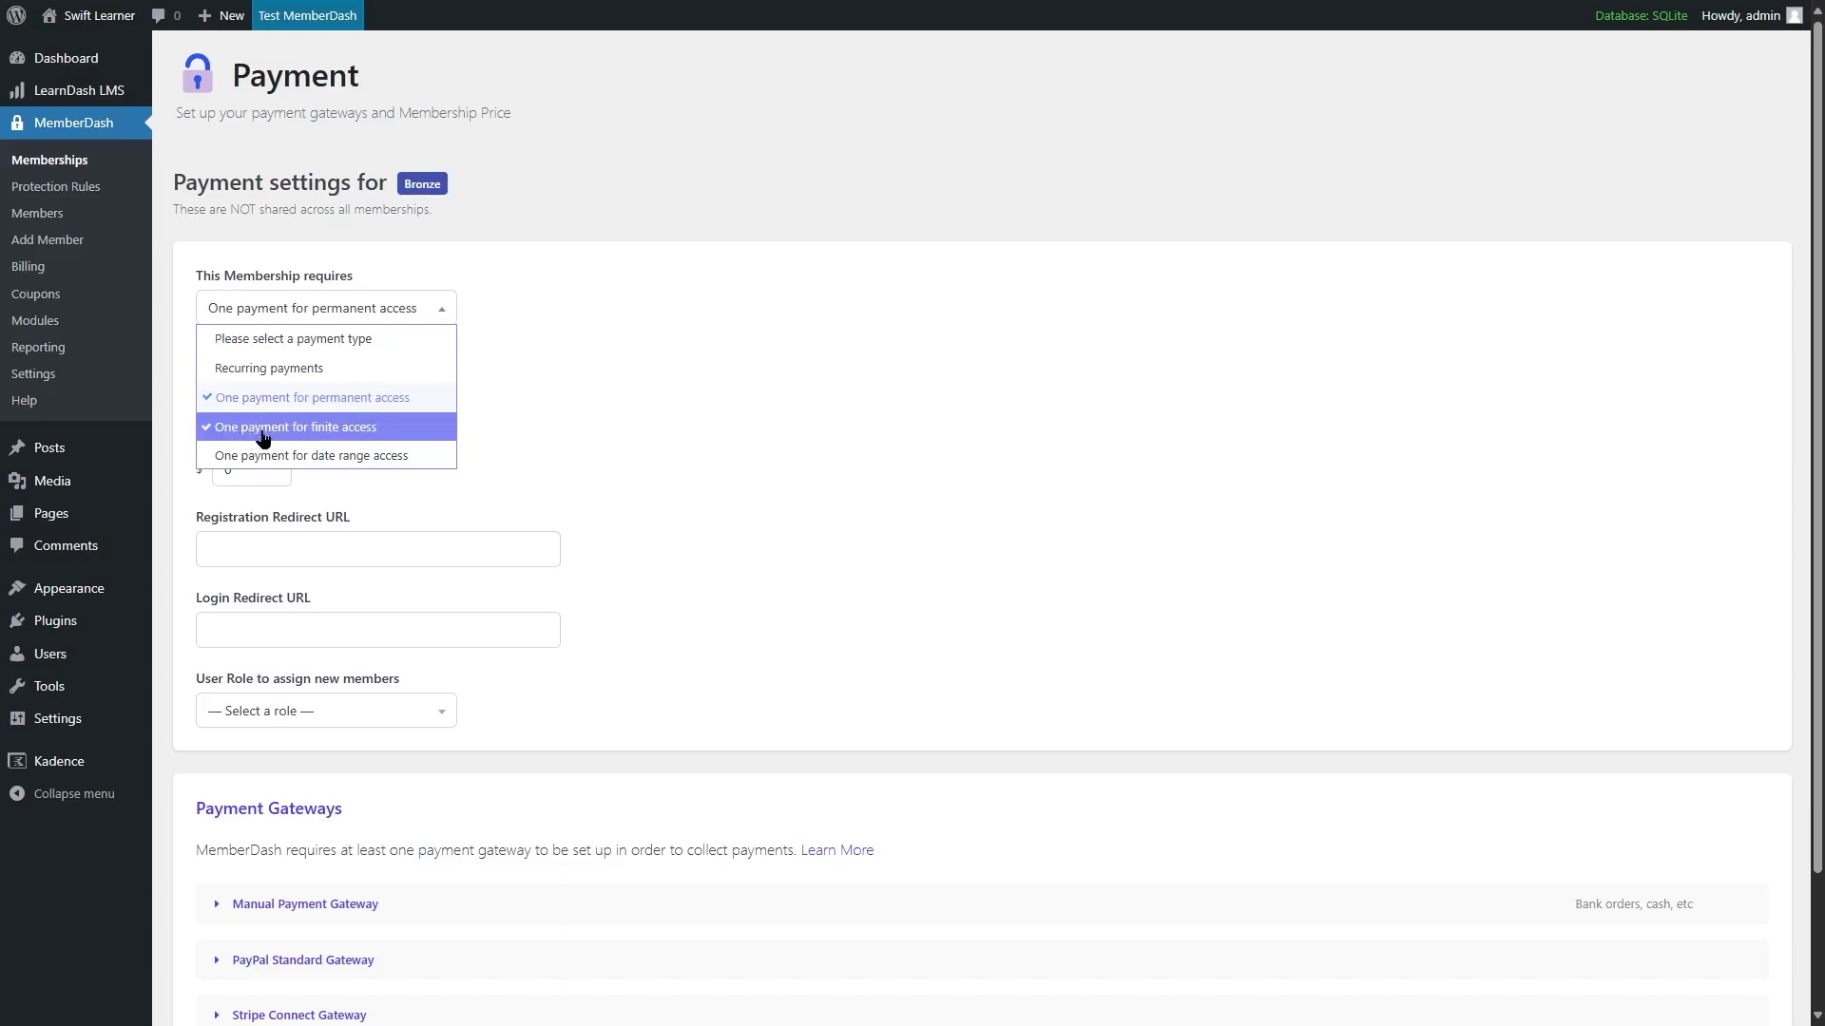
pyautogui.click(307, 436)
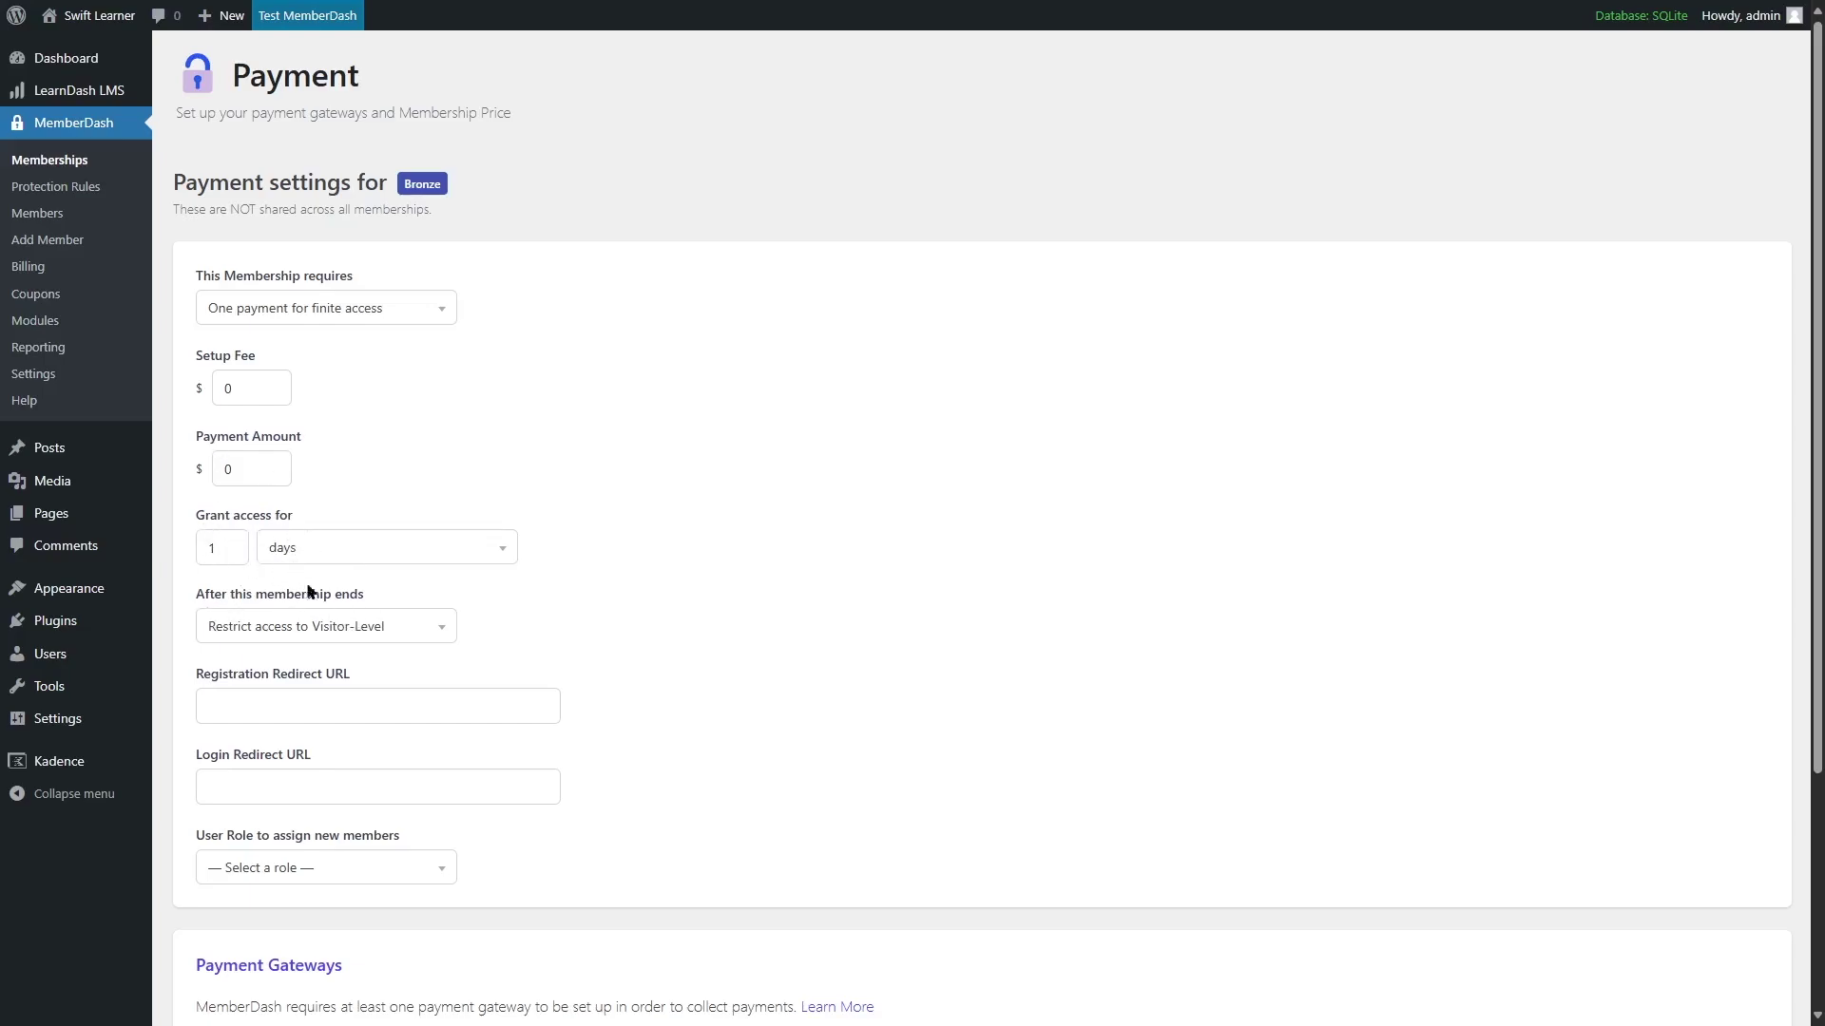
pyautogui.click(342, 625)
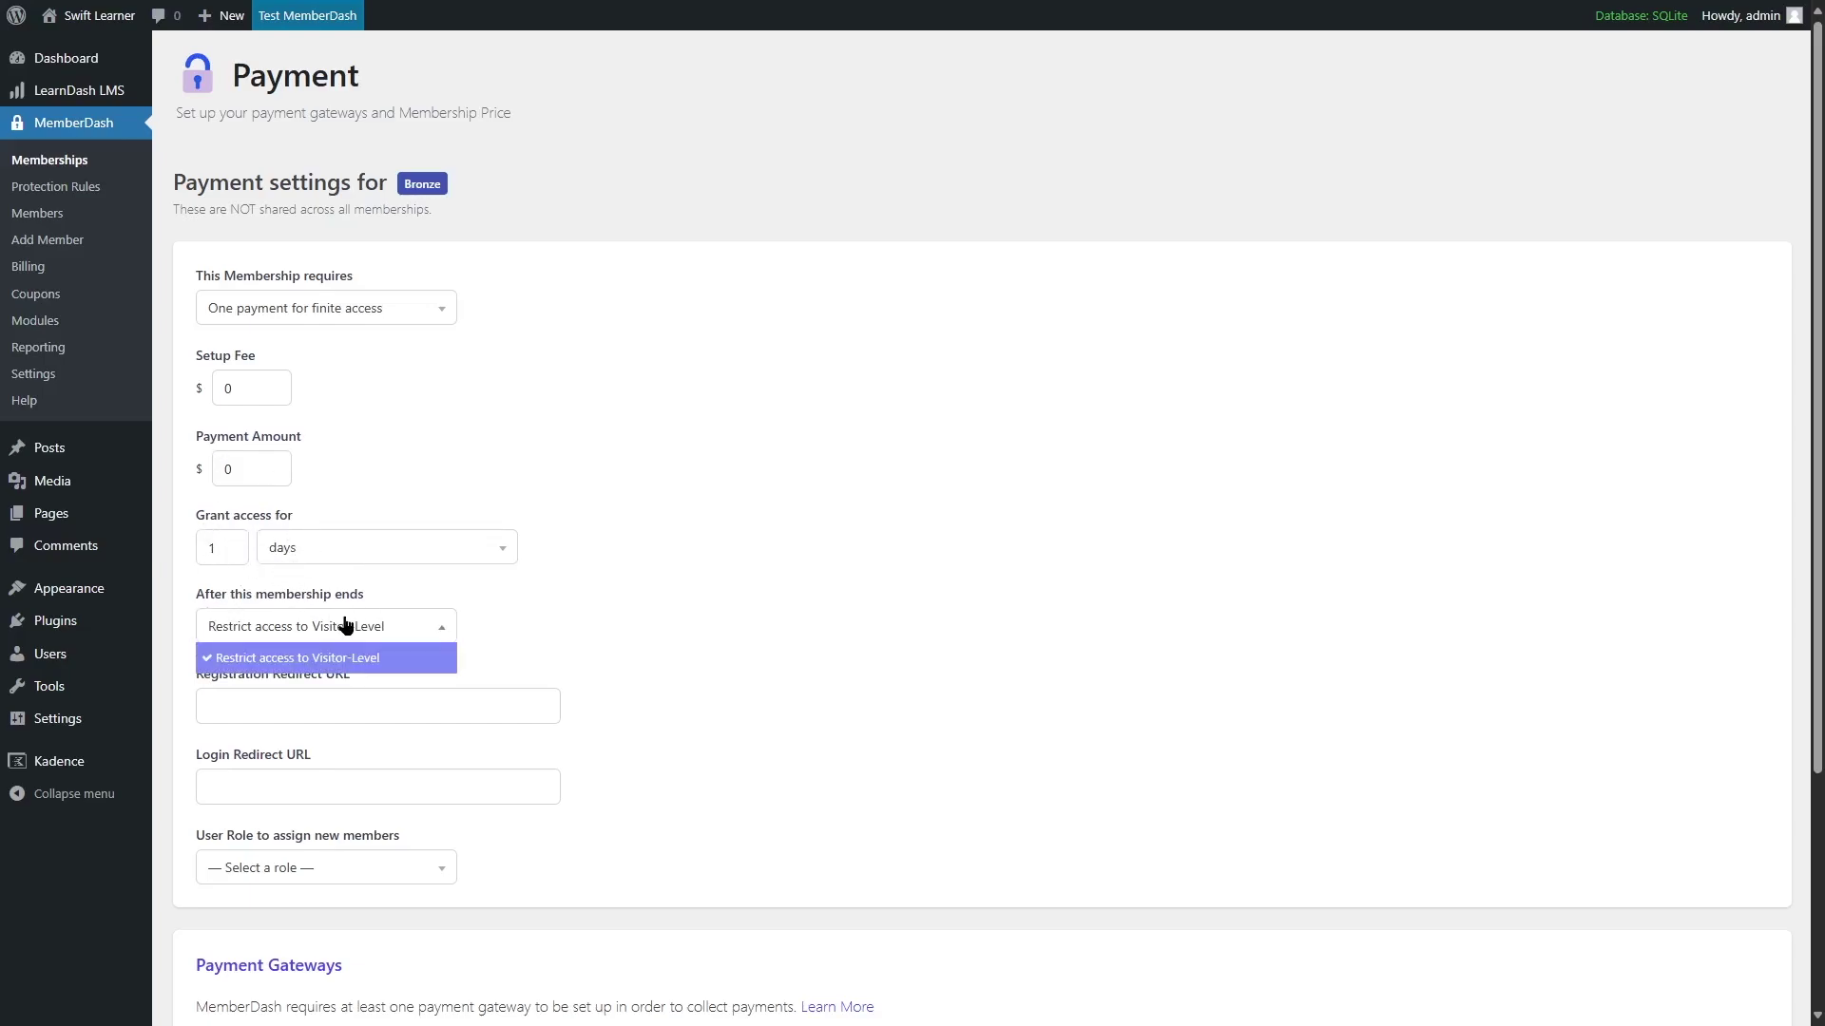
# Step: Choose one payment for date range access and inspect the start and end date calendars
pyautogui.click(388, 666)
pyautogui.click(399, 308)
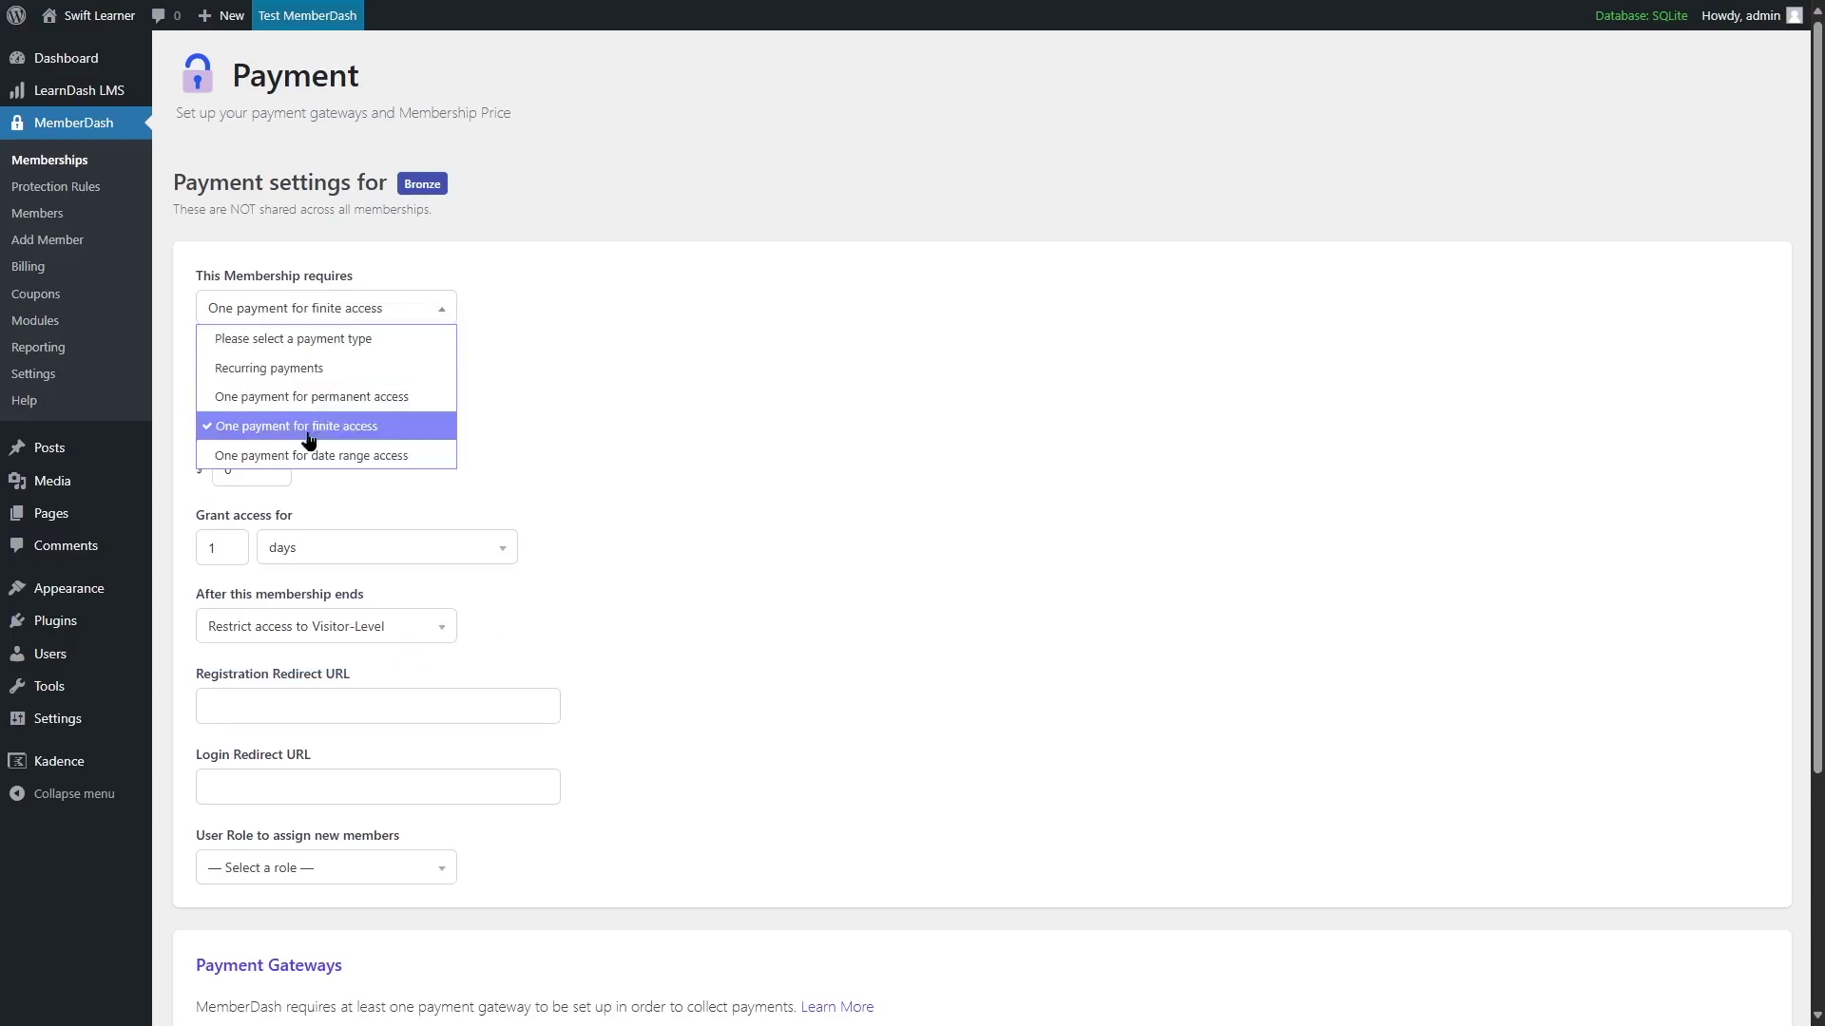
pyautogui.click(249, 458)
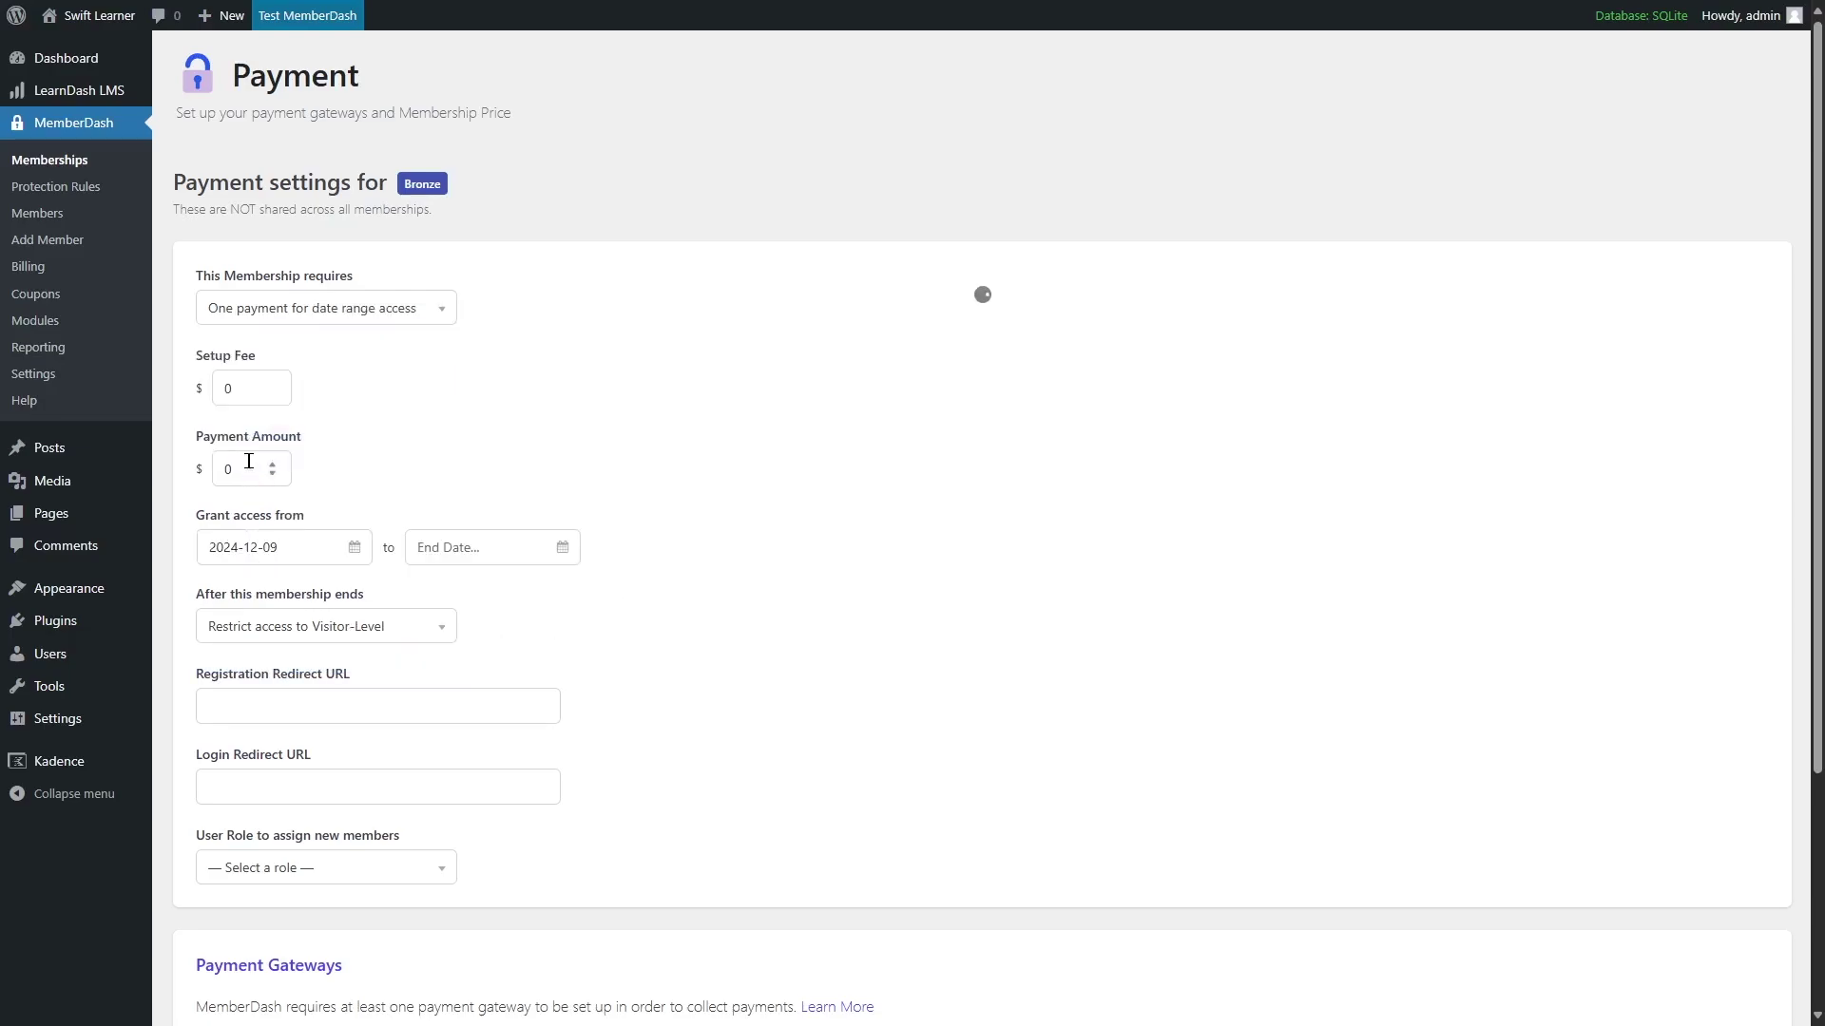
pyautogui.click(284, 549)
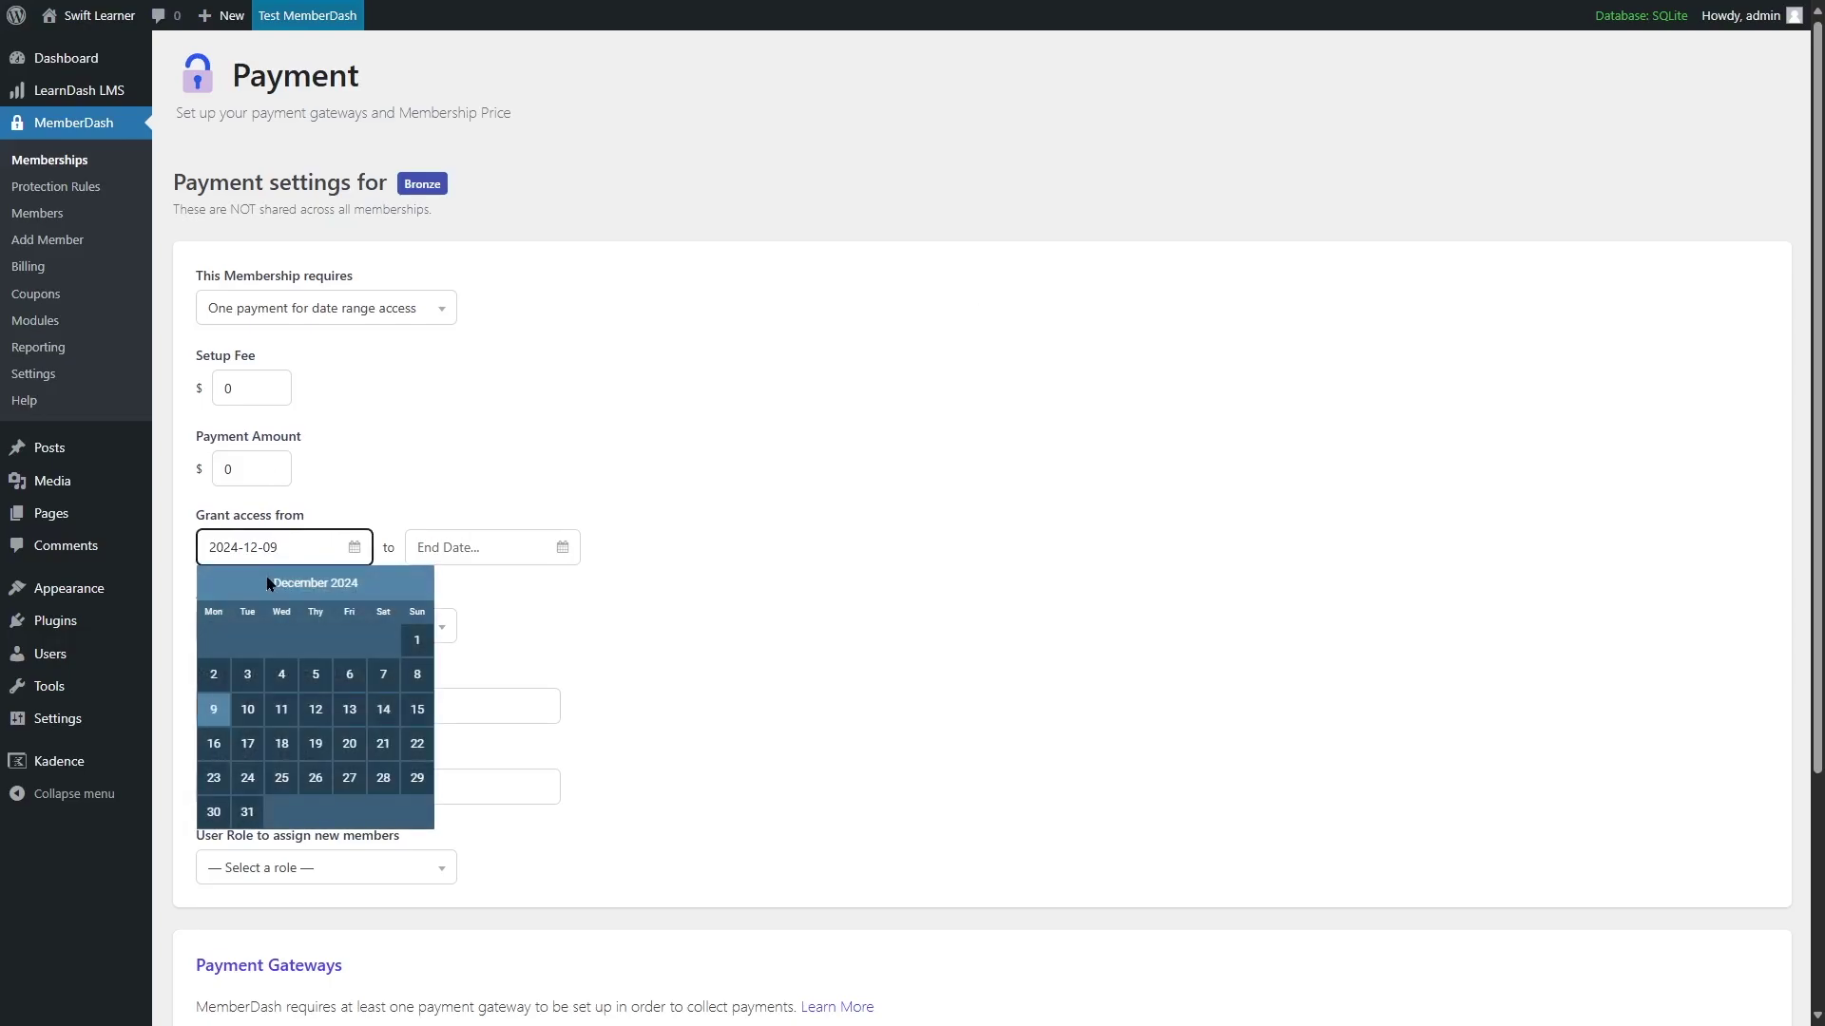
pyautogui.click(399, 486)
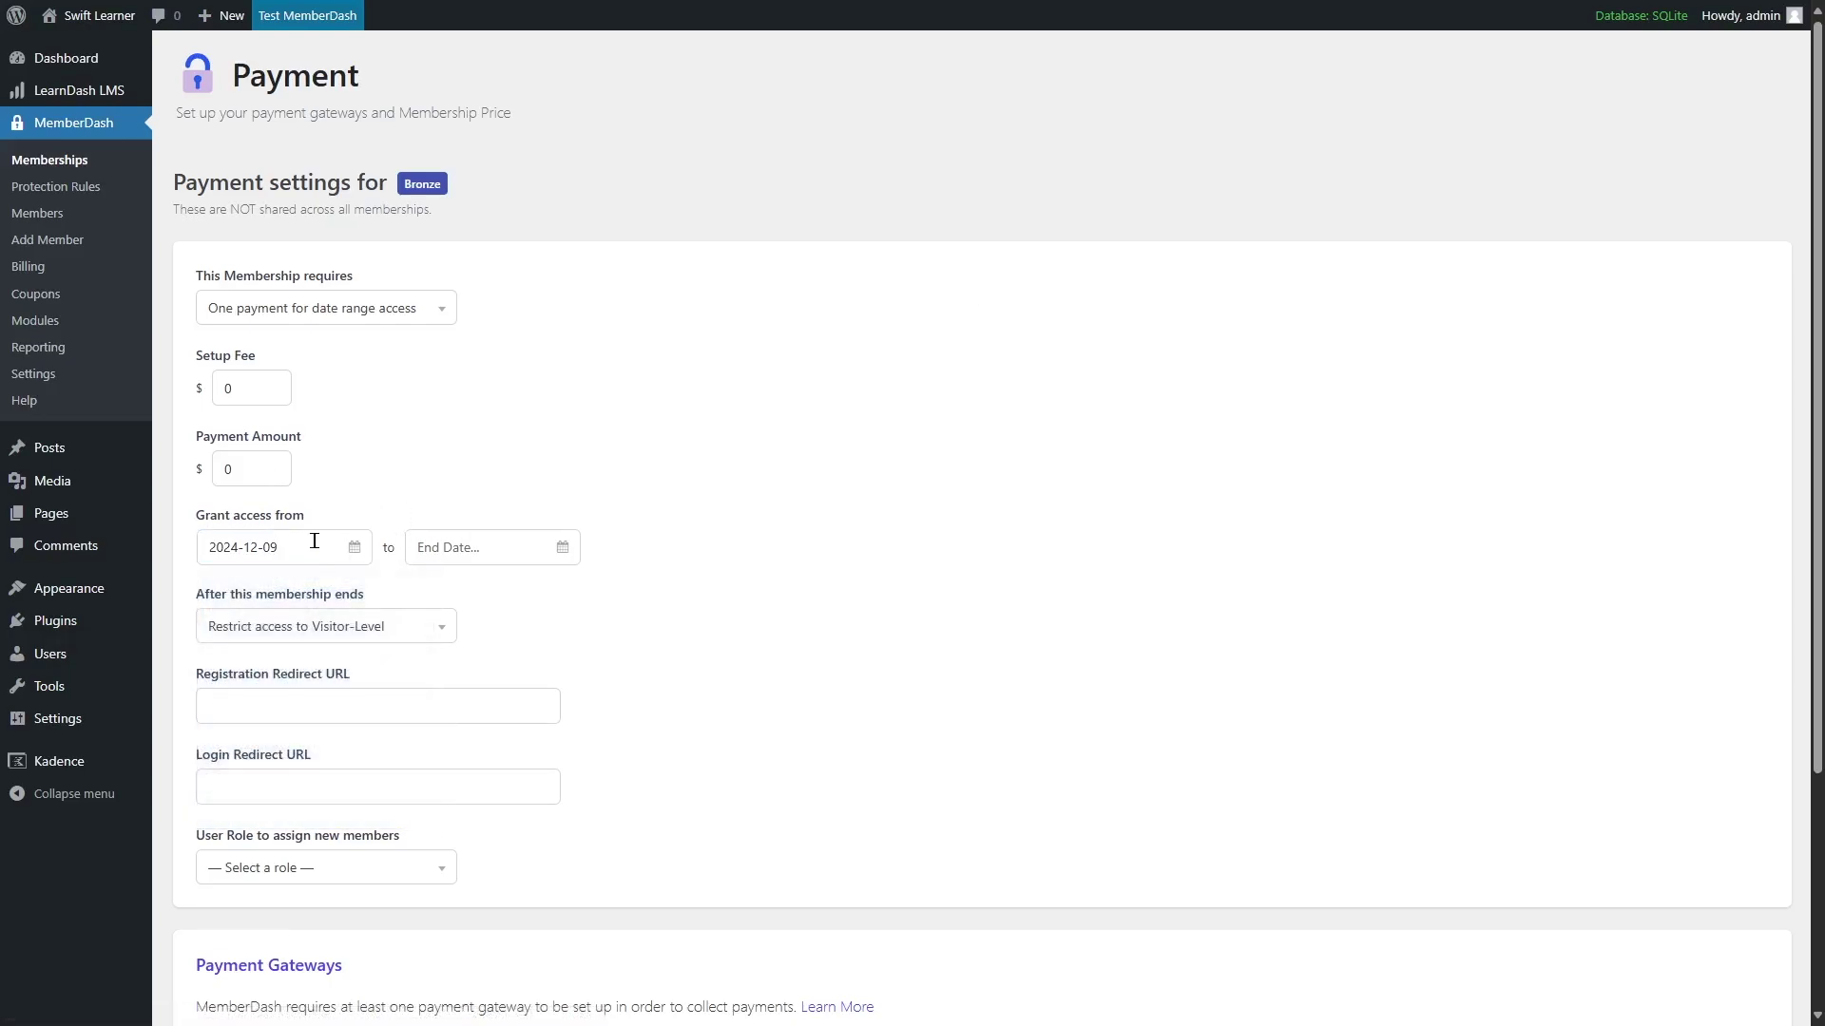
pyautogui.click(474, 547)
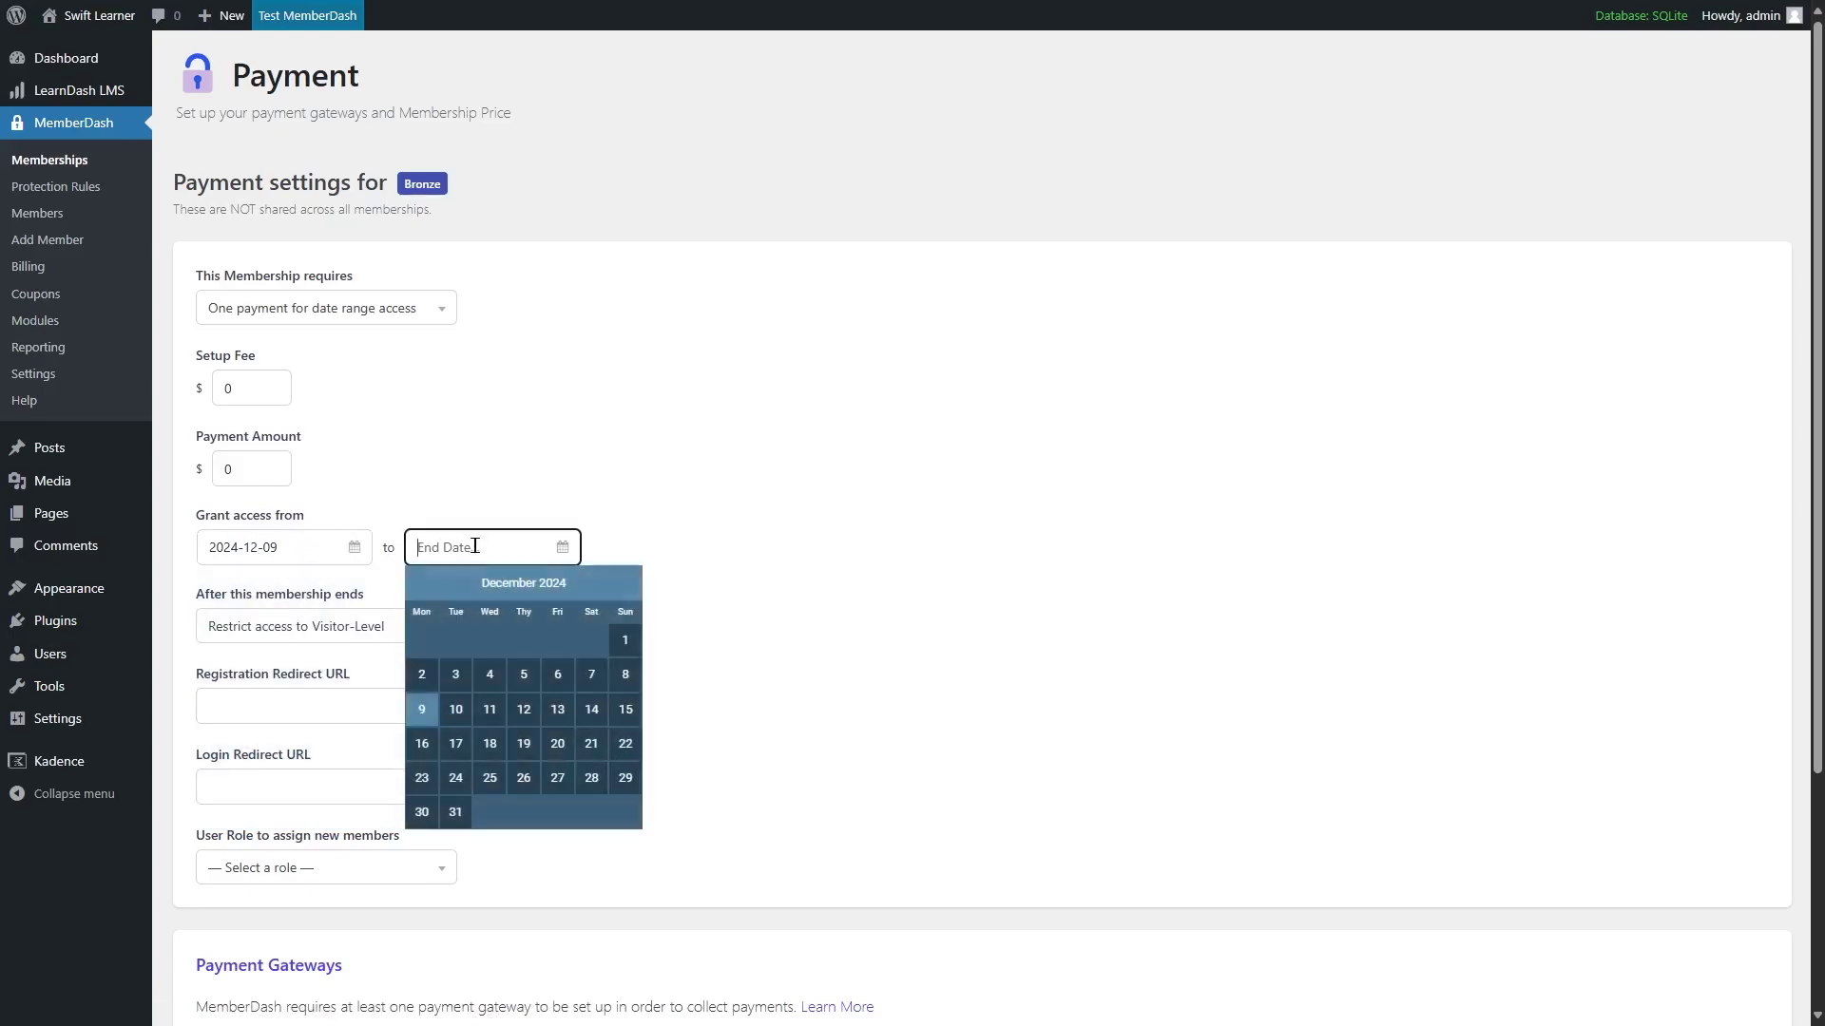
pyautogui.click(317, 526)
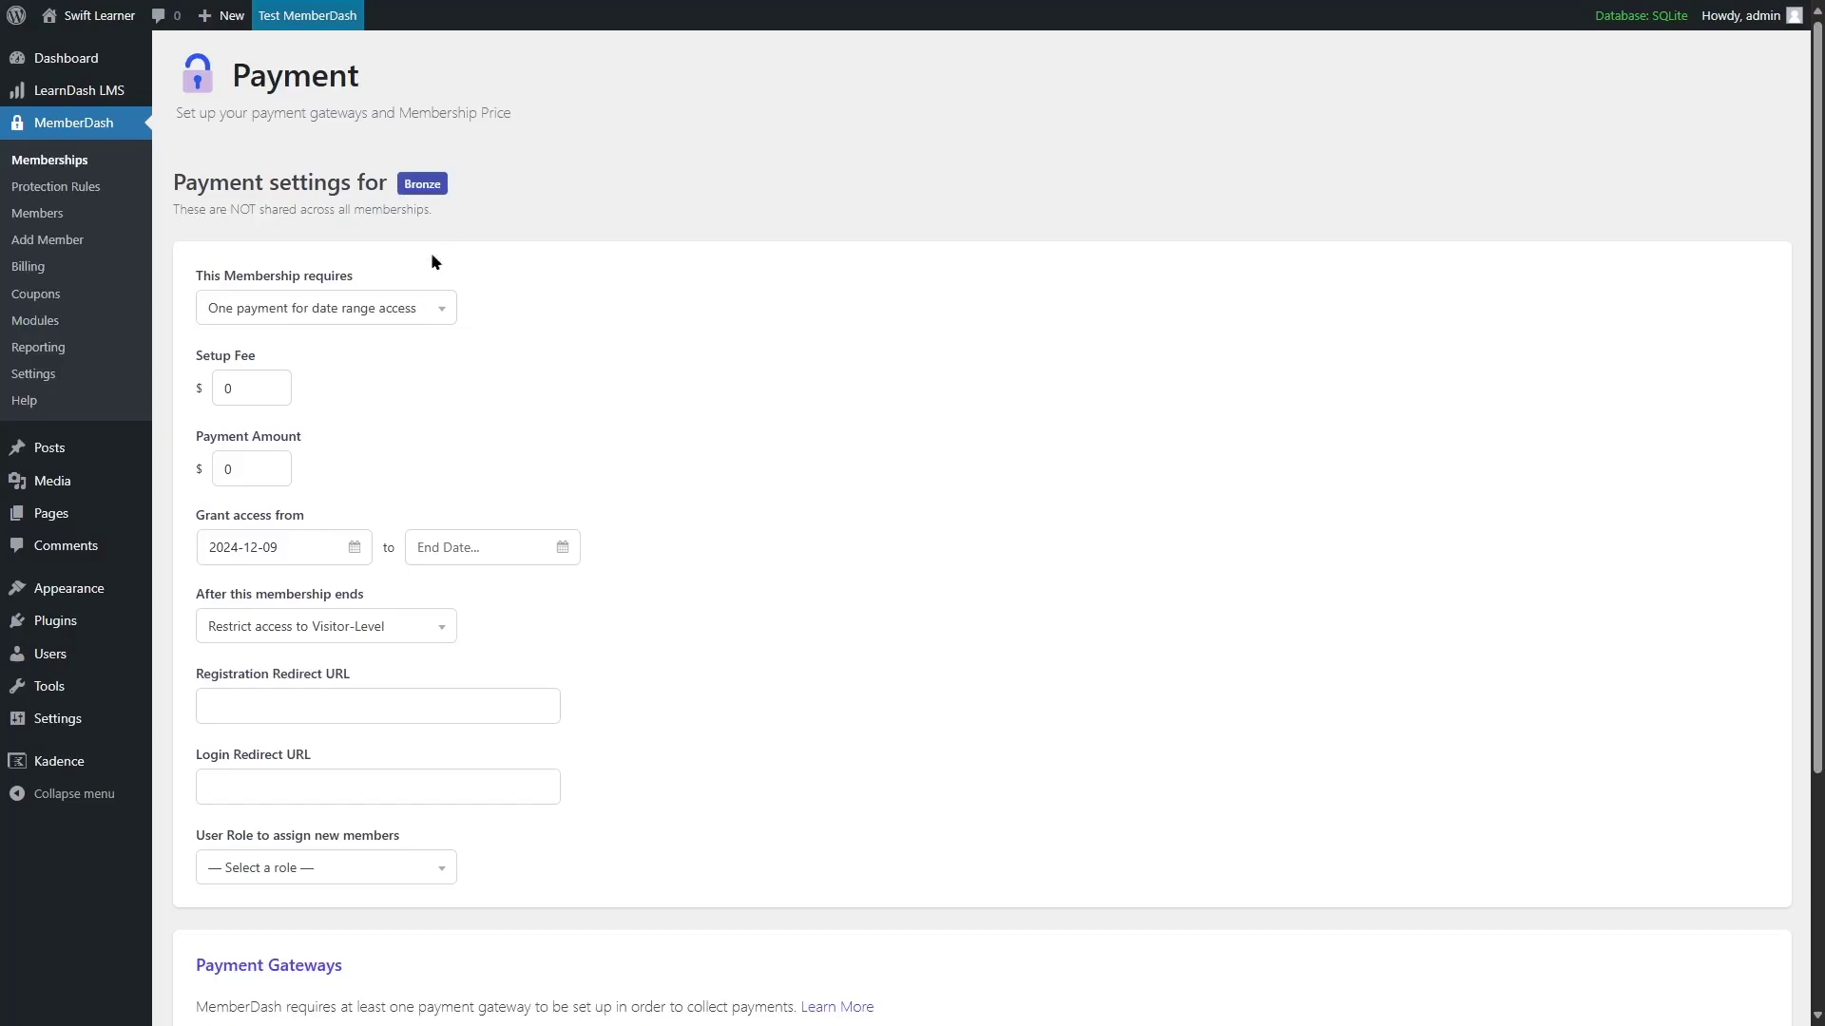
# Step: Switch Bronze to recurring payments with a setup fee of 20
pyautogui.click(424, 307)
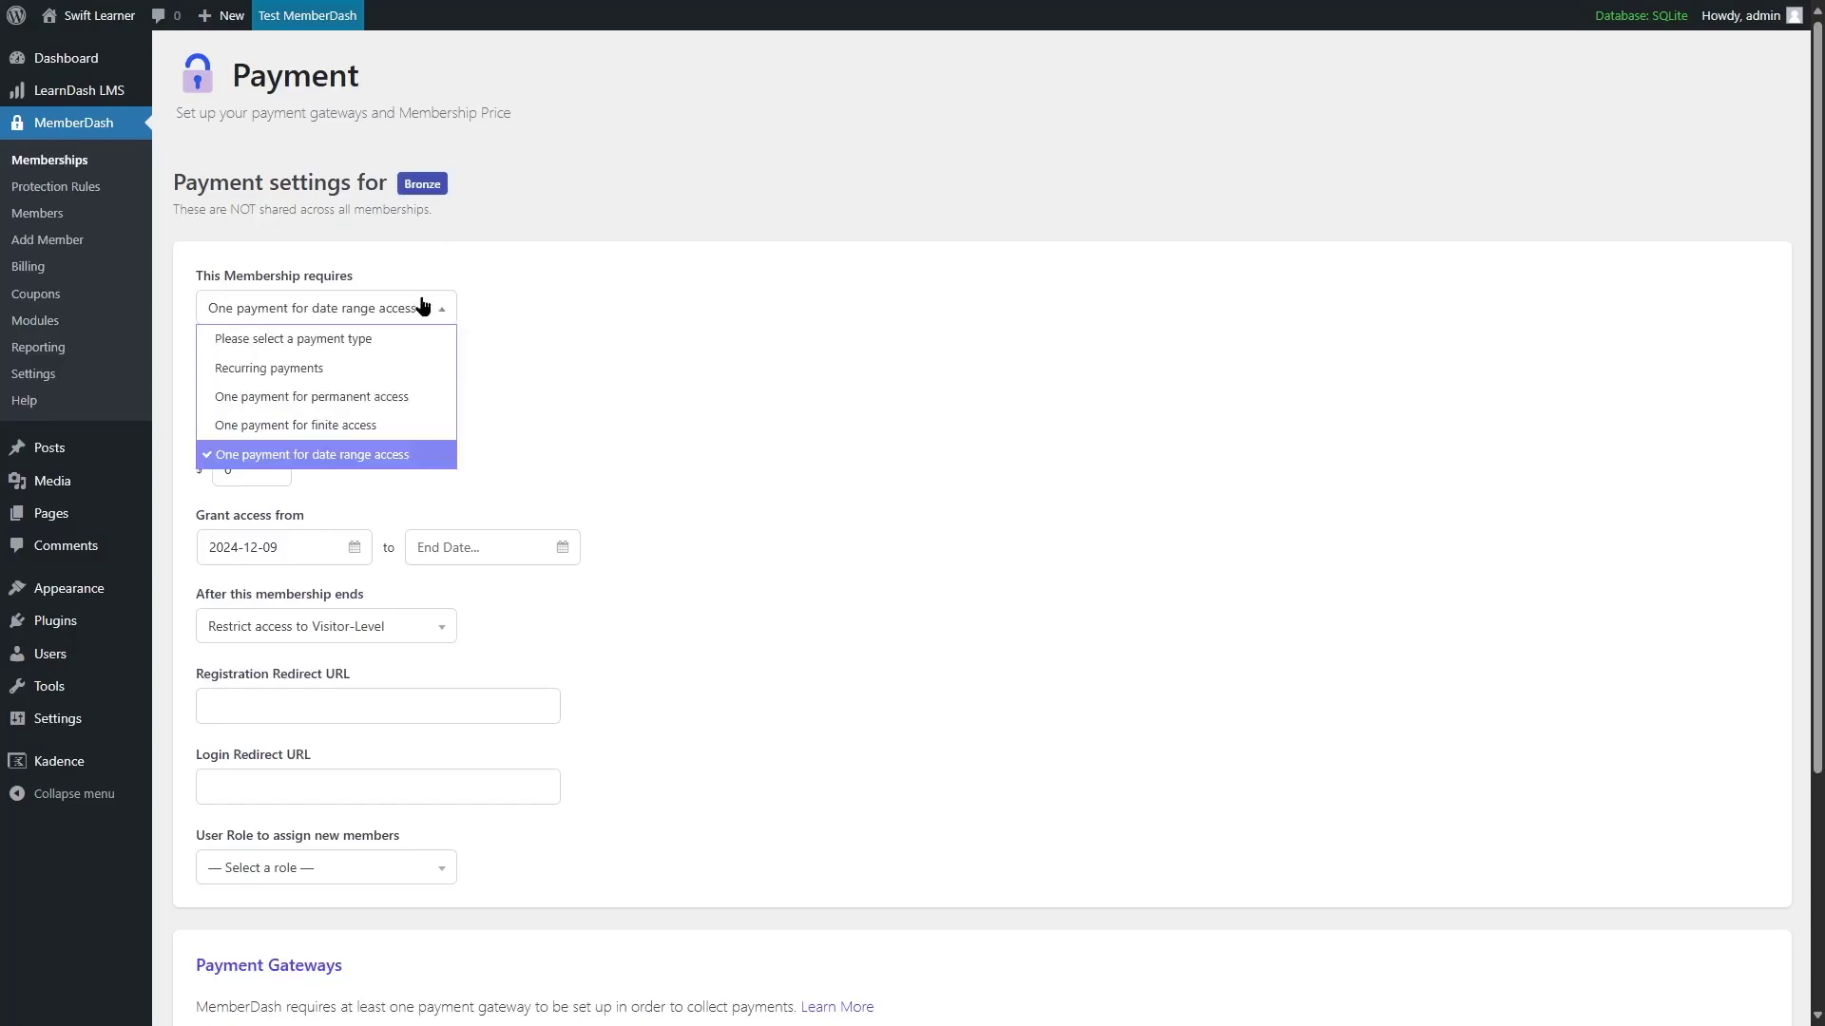
pyautogui.click(321, 368)
pyautogui.press('Tab')
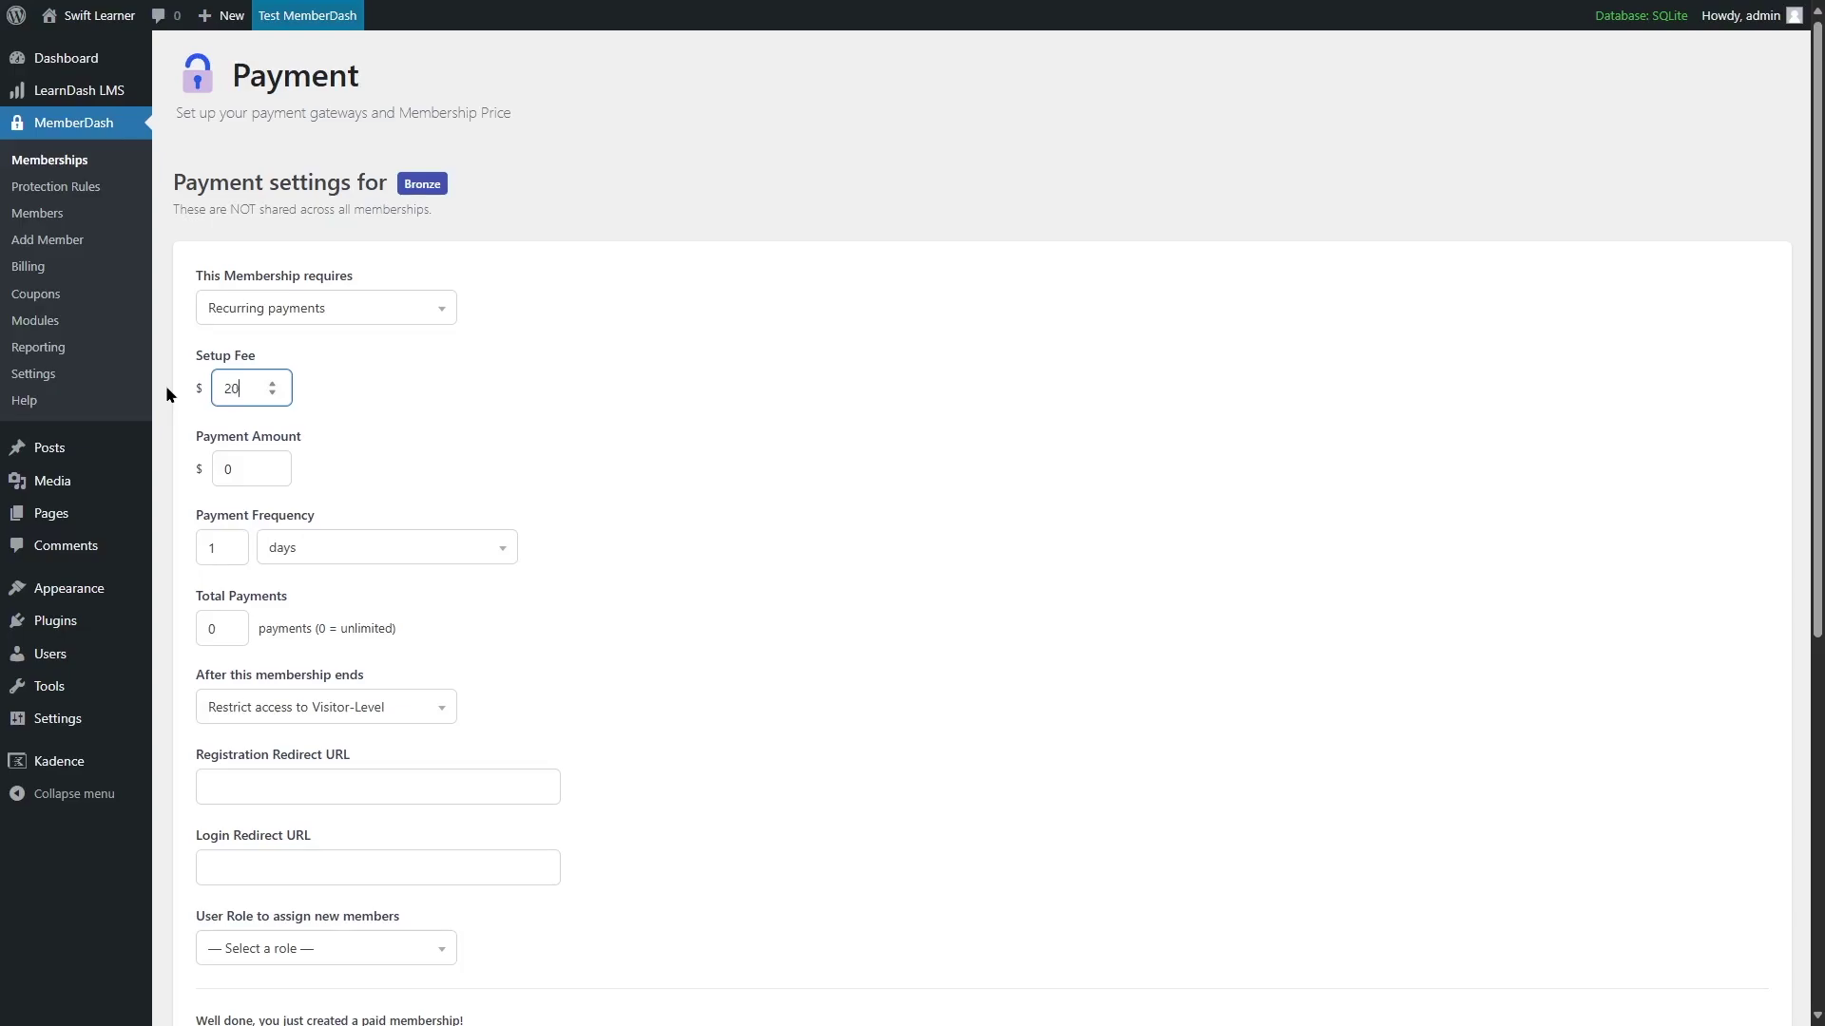
# Step: Set Bronze's payment amount to 50, billed every 3 months
pyautogui.moveTo(249, 470); pyautogui.dragTo(213, 462)
pyautogui.write('50')
pyautogui.click(758, 450)
pyautogui.click(293, 556)
pyautogui.click(335, 639)
pyautogui.moveTo(216, 549); pyautogui.dragTo(201, 548)
# Step: Set Total Payments to 0 for unlimited billing and review the after-membership-ends options
pyautogui.click(217, 631)
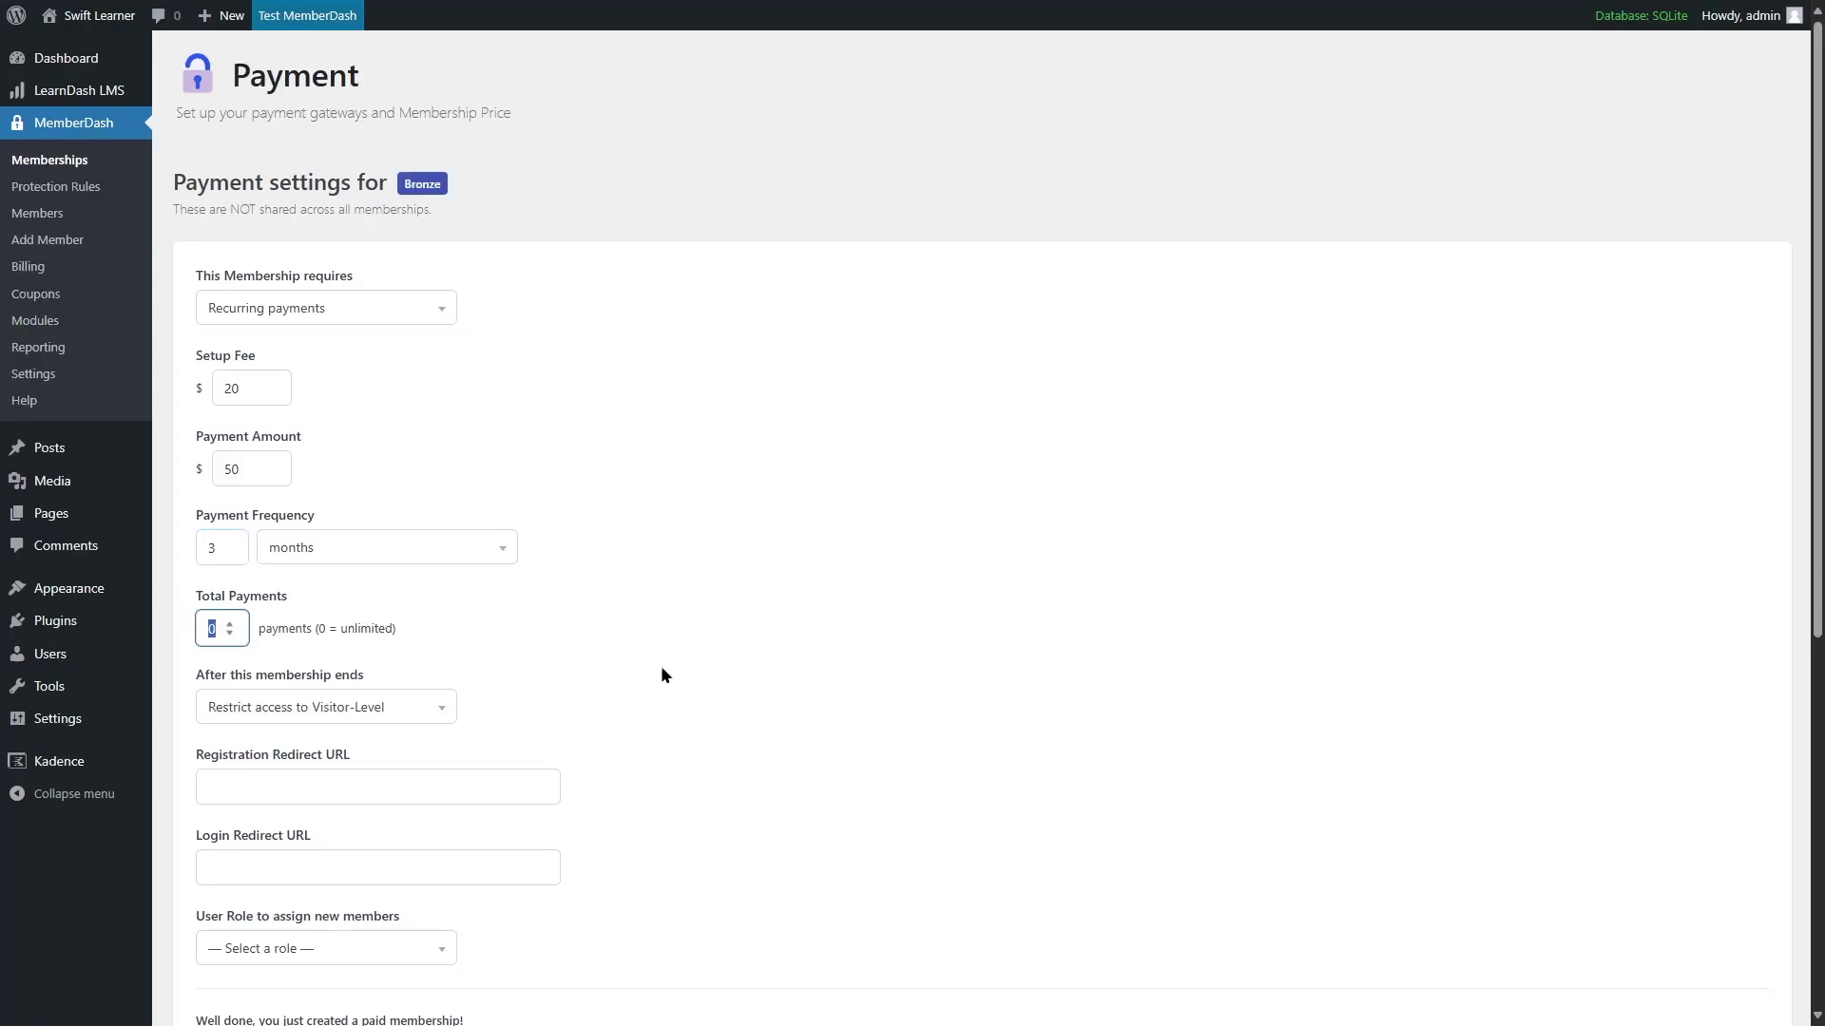
pyautogui.write('2')
pyautogui.click(229, 624)
pyautogui.moveTo(228, 643); pyautogui.dragTo(194, 631)
pyautogui.write('0')
pyautogui.click(436, 713)
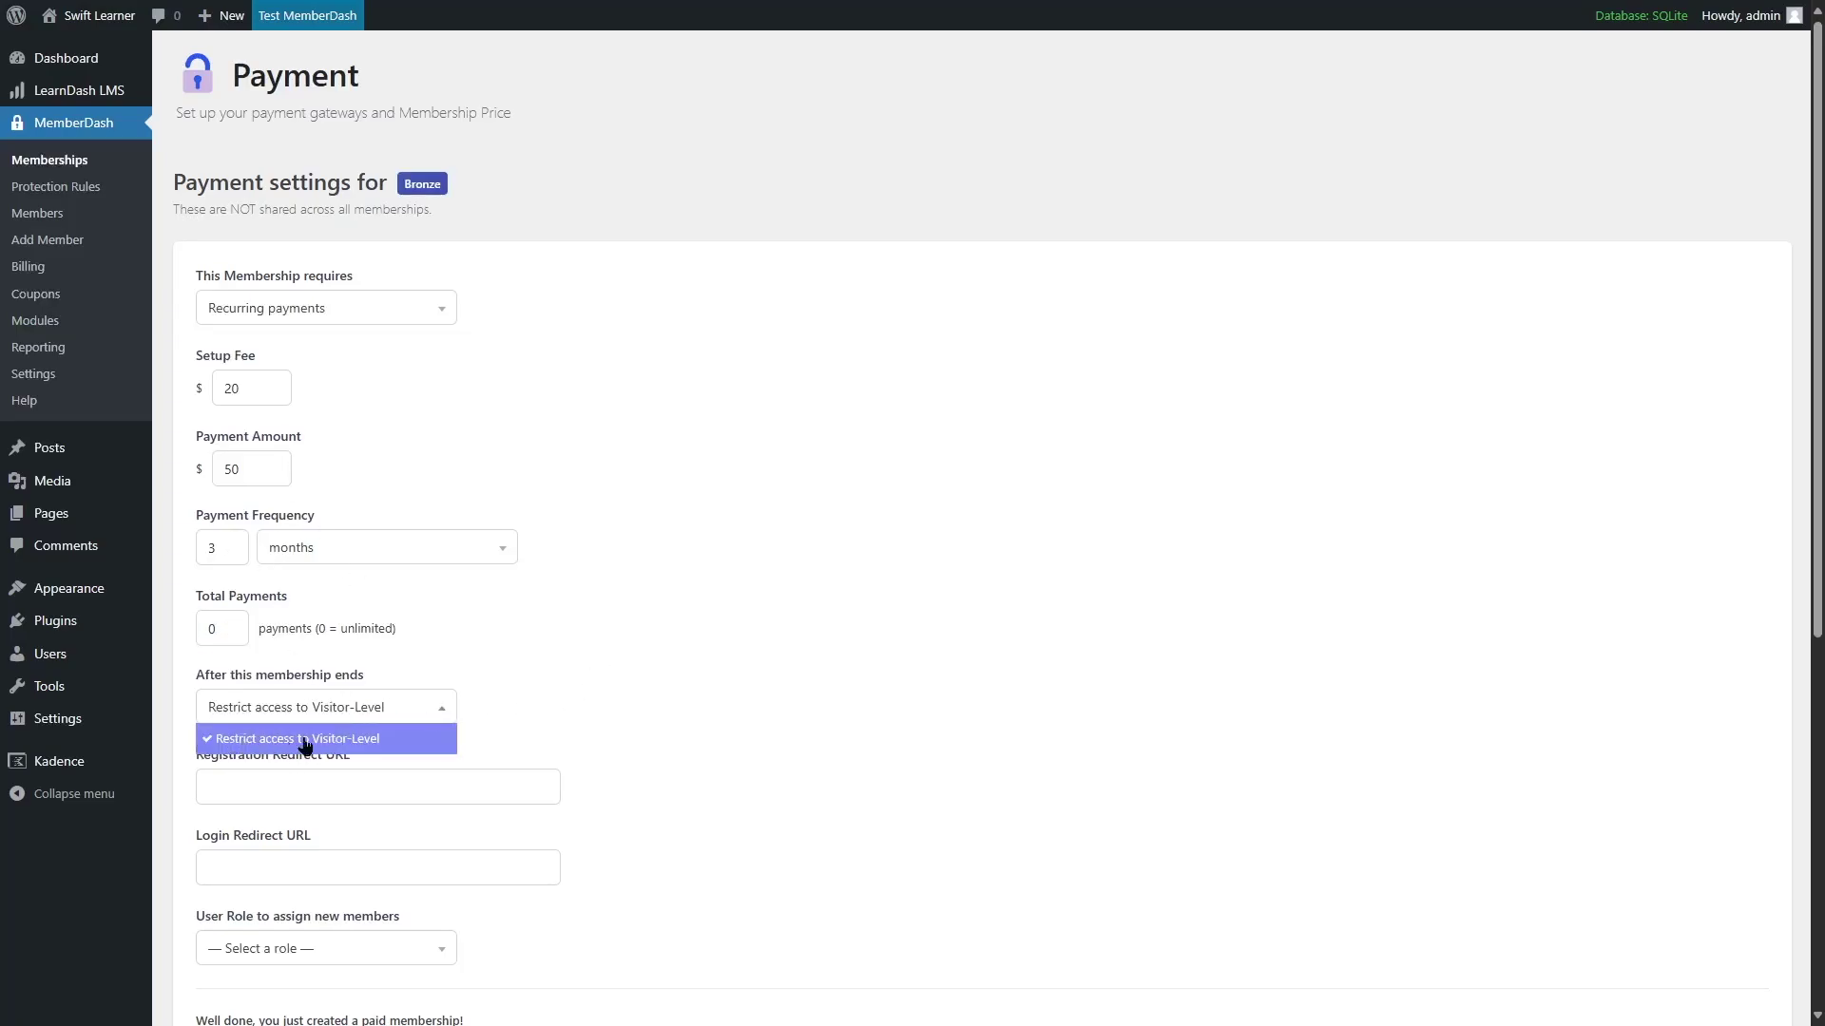
pyautogui.click(730, 674)
pyautogui.scroll(-2, 732, 671)
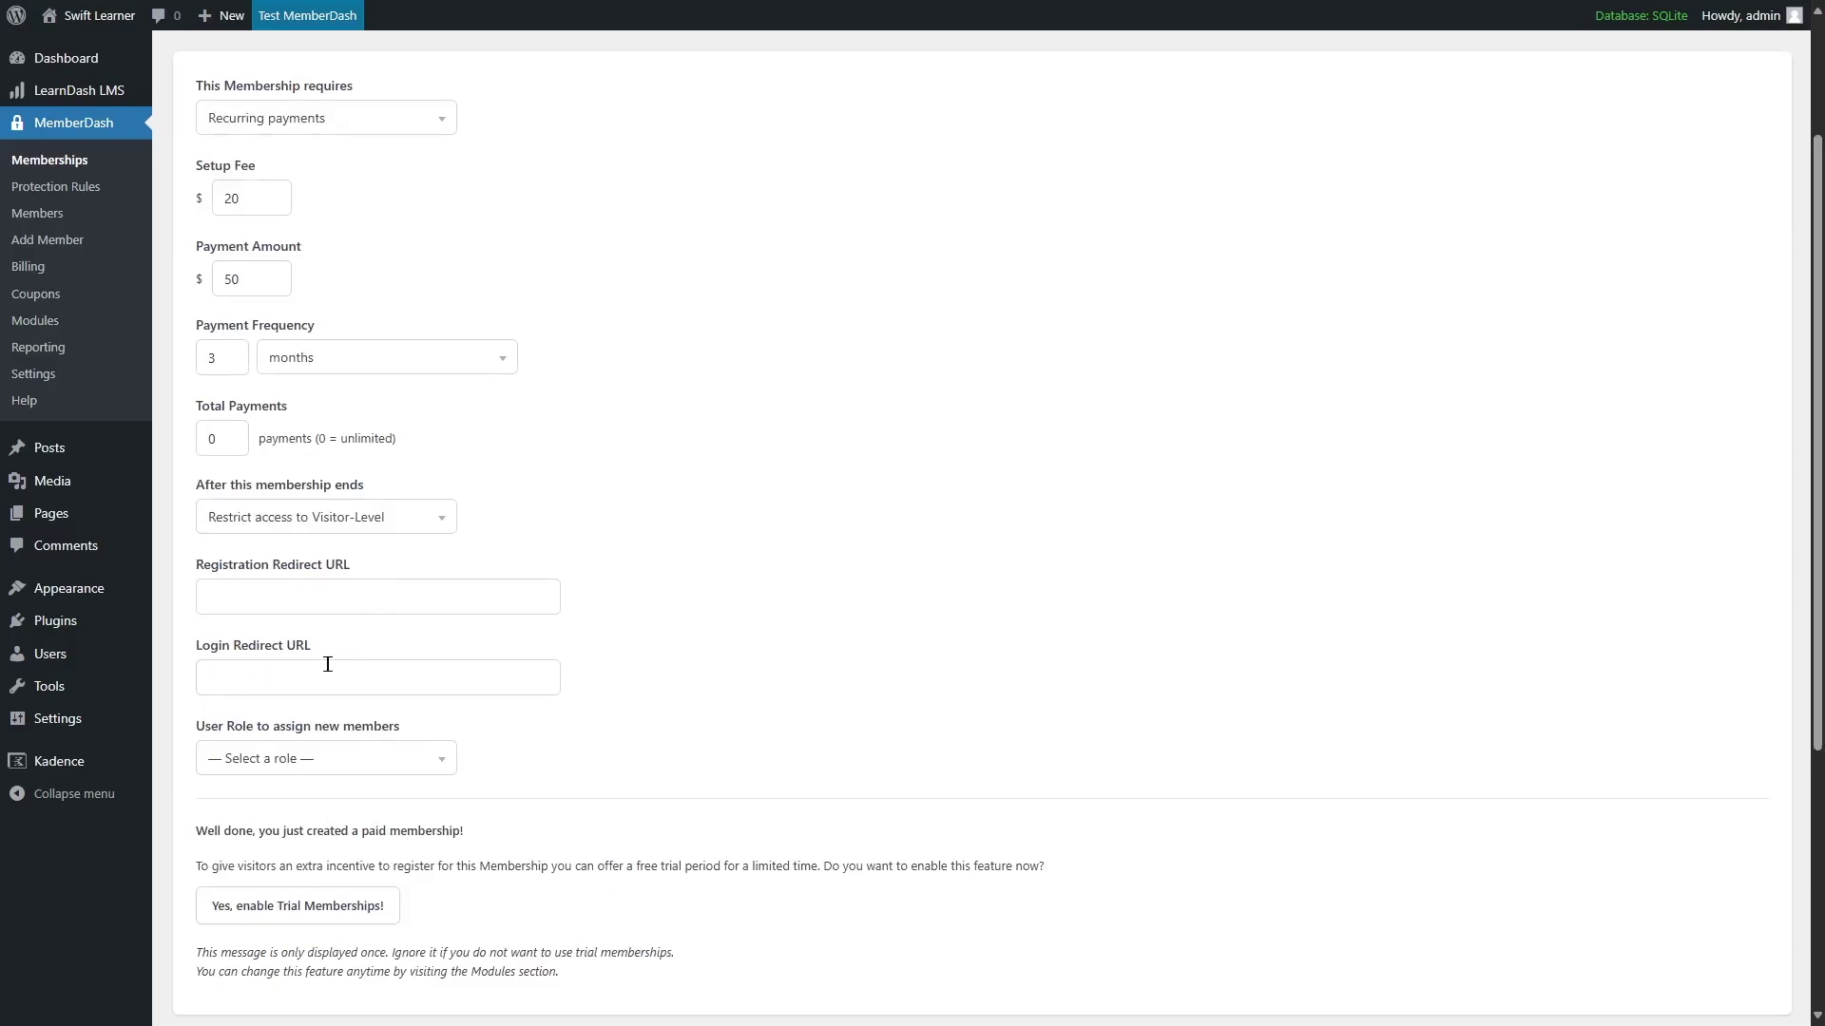
pyautogui.scroll(-2, 716, 579)
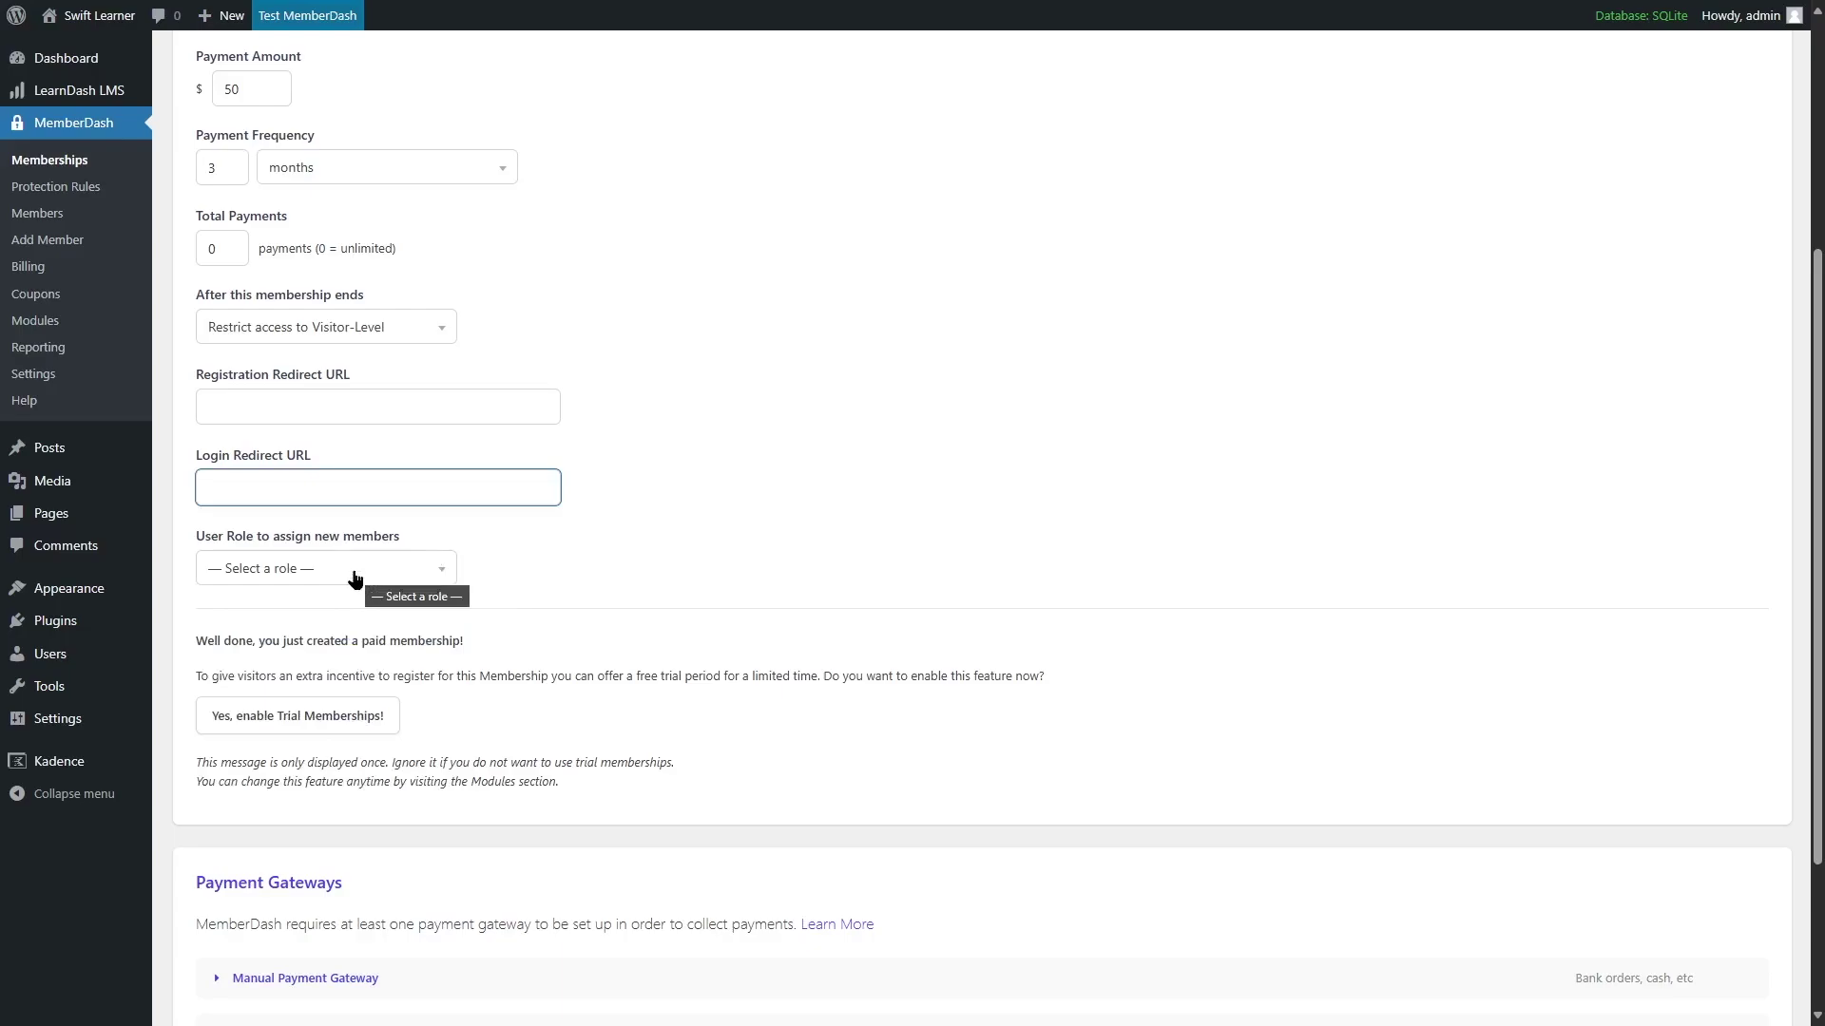
pyautogui.click(354, 570)
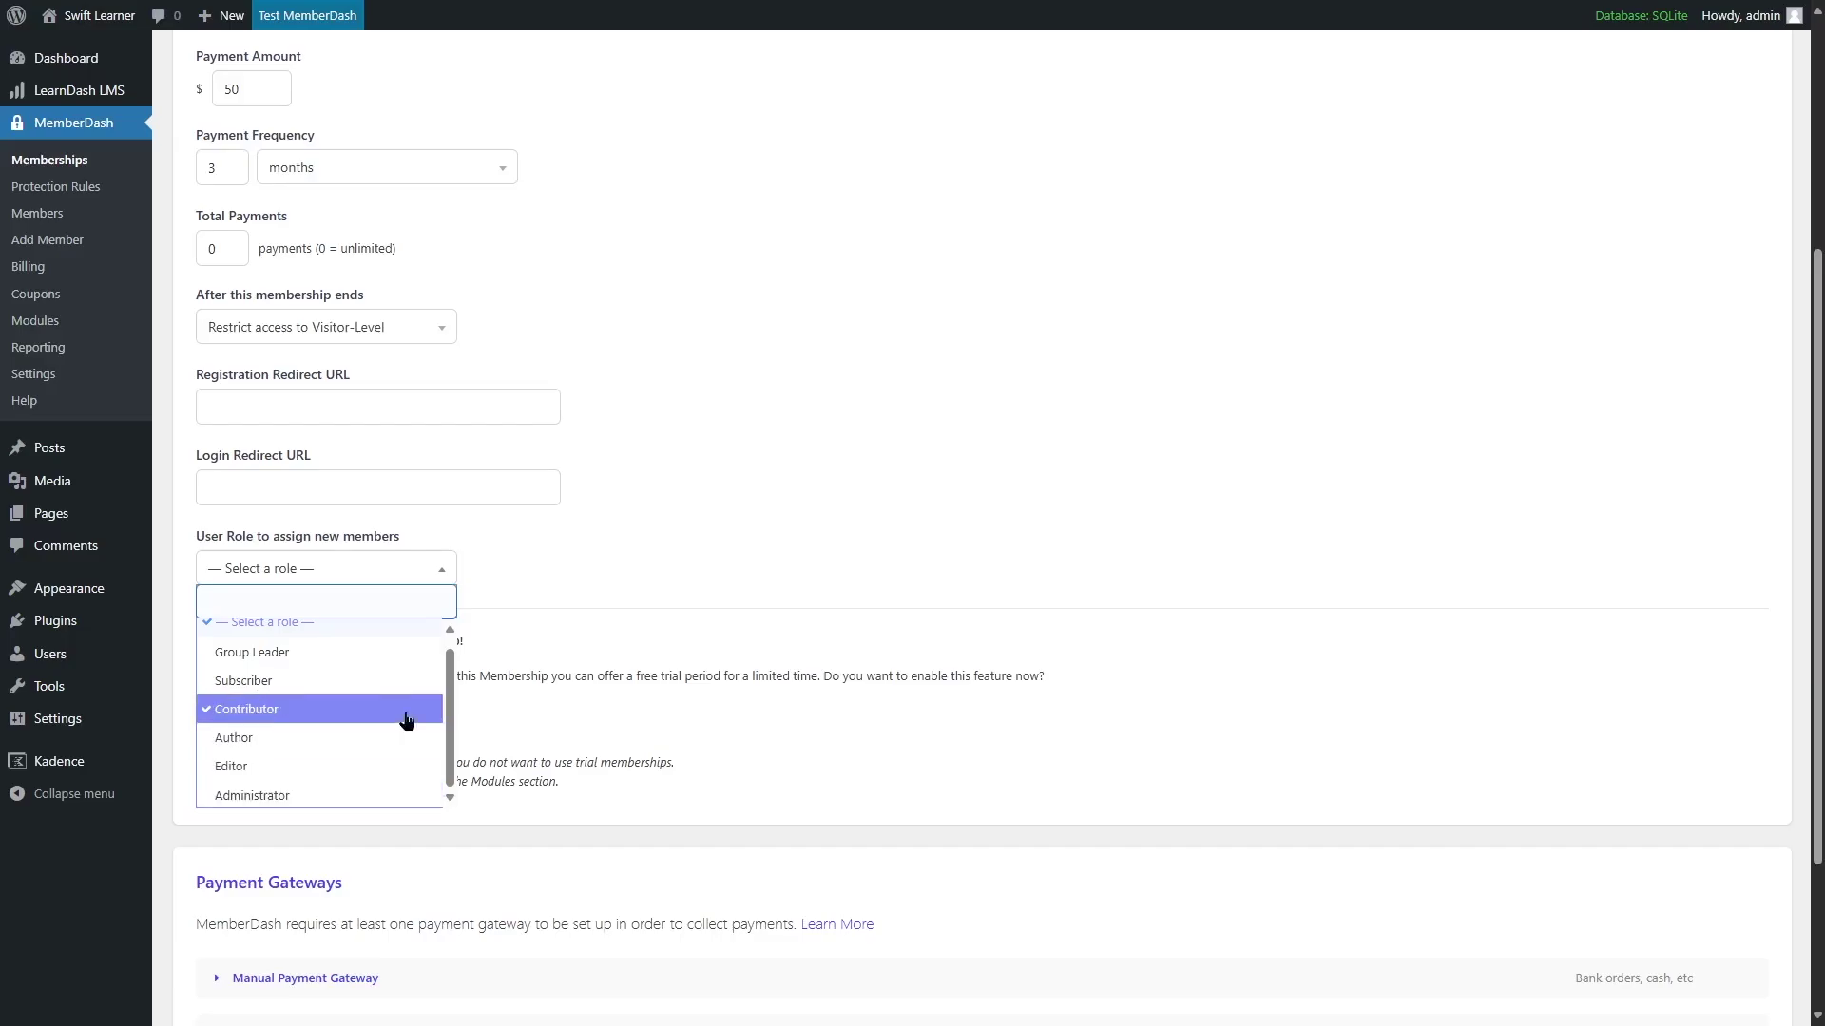
pyautogui.click(367, 562)
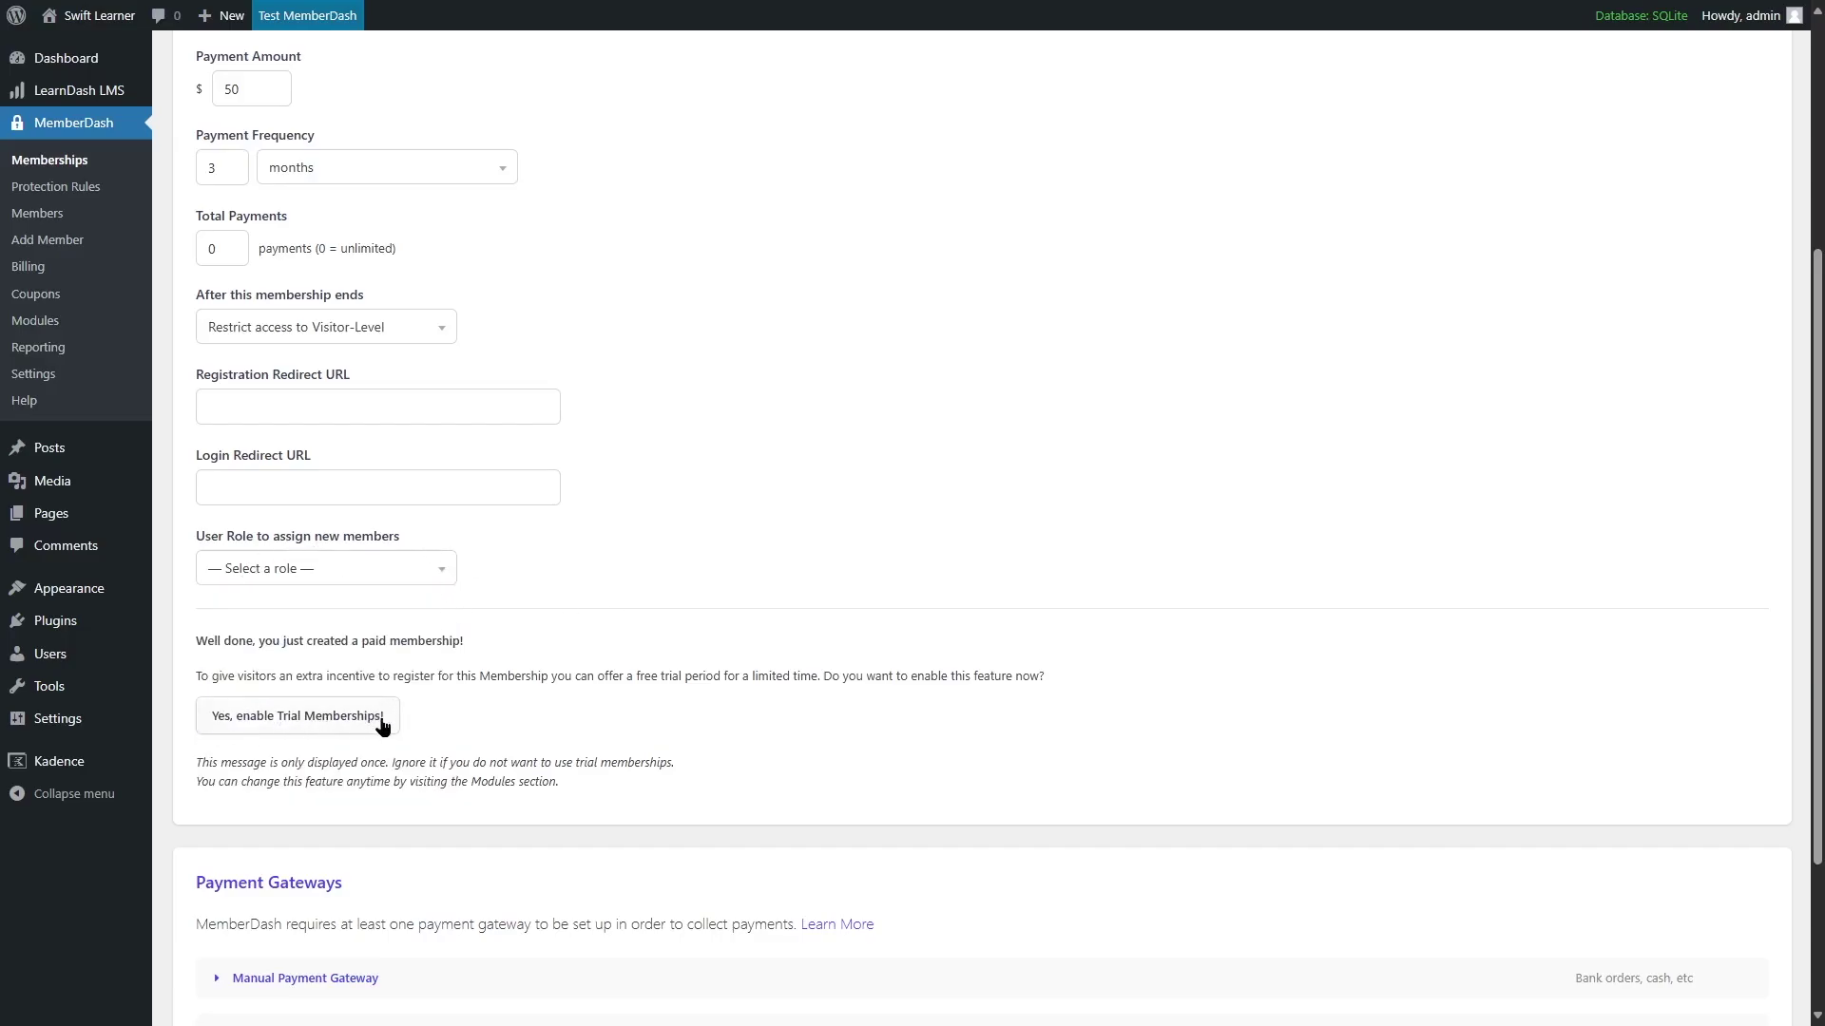
pyautogui.scroll(1, 466, 619)
pyautogui.scroll(-3, 466, 618)
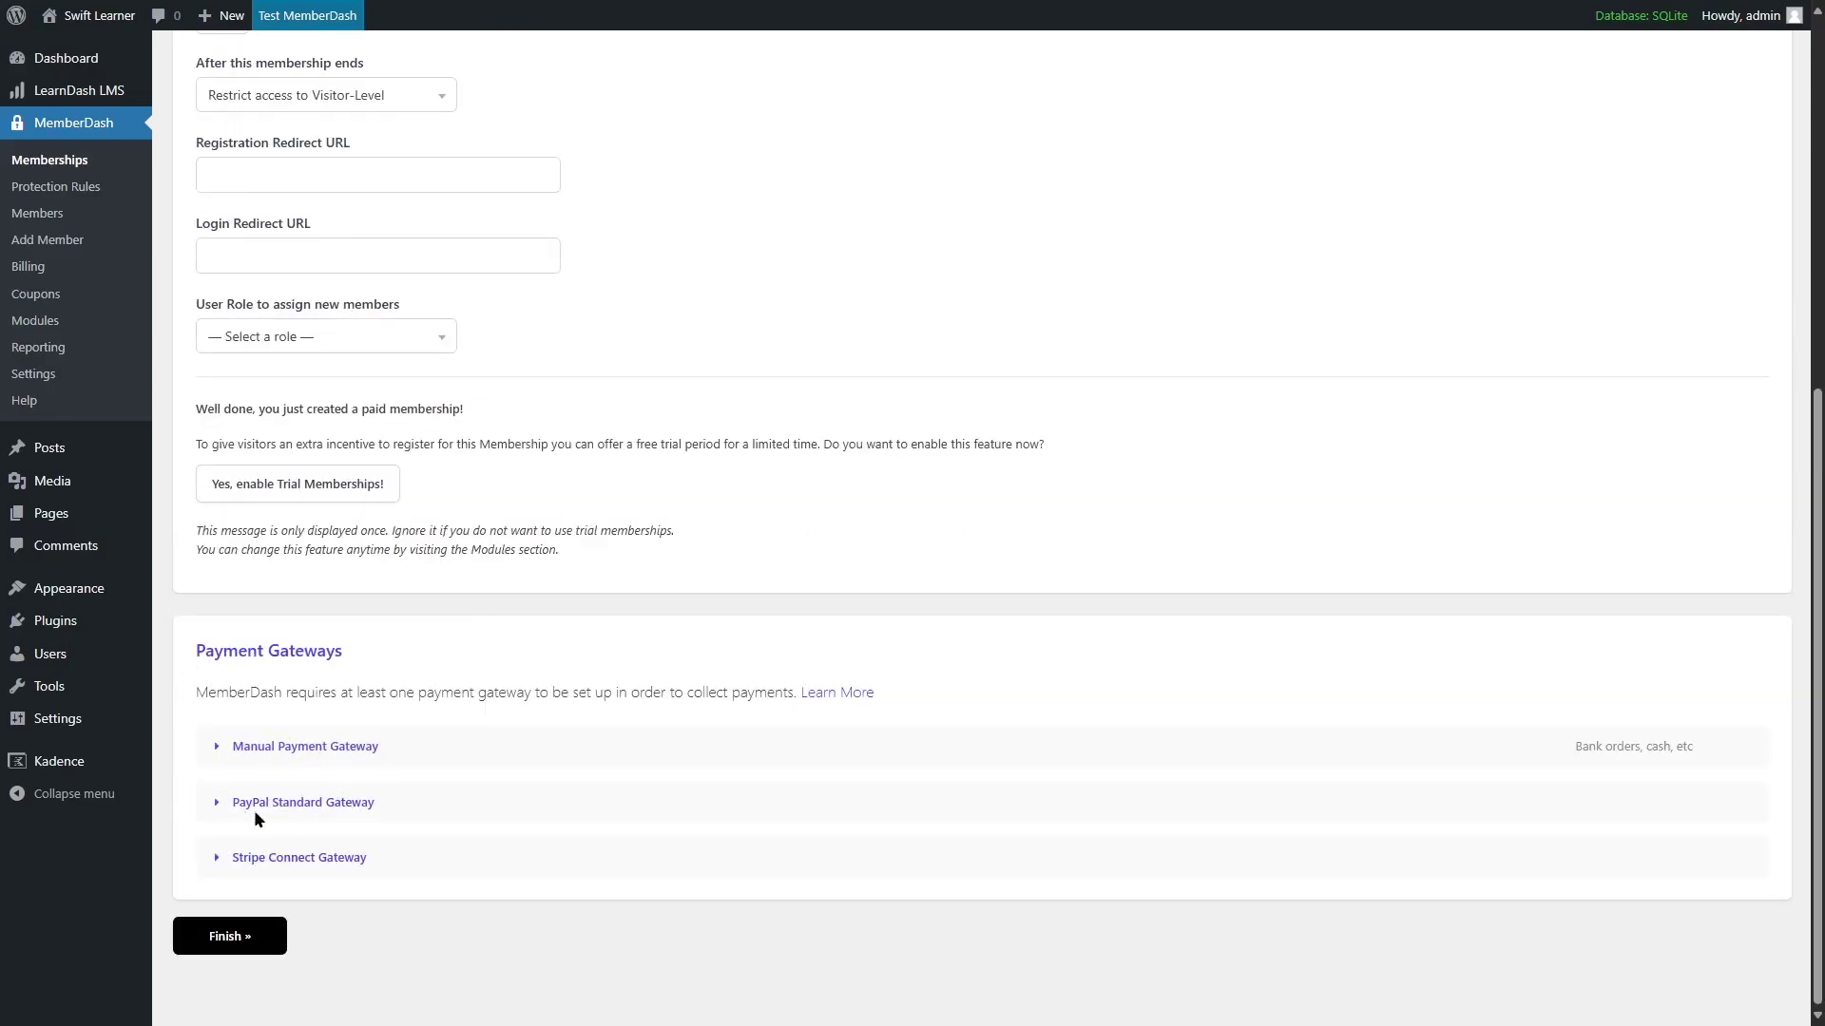
pyautogui.click(235, 748)
pyautogui.scroll(-4, 340, 769)
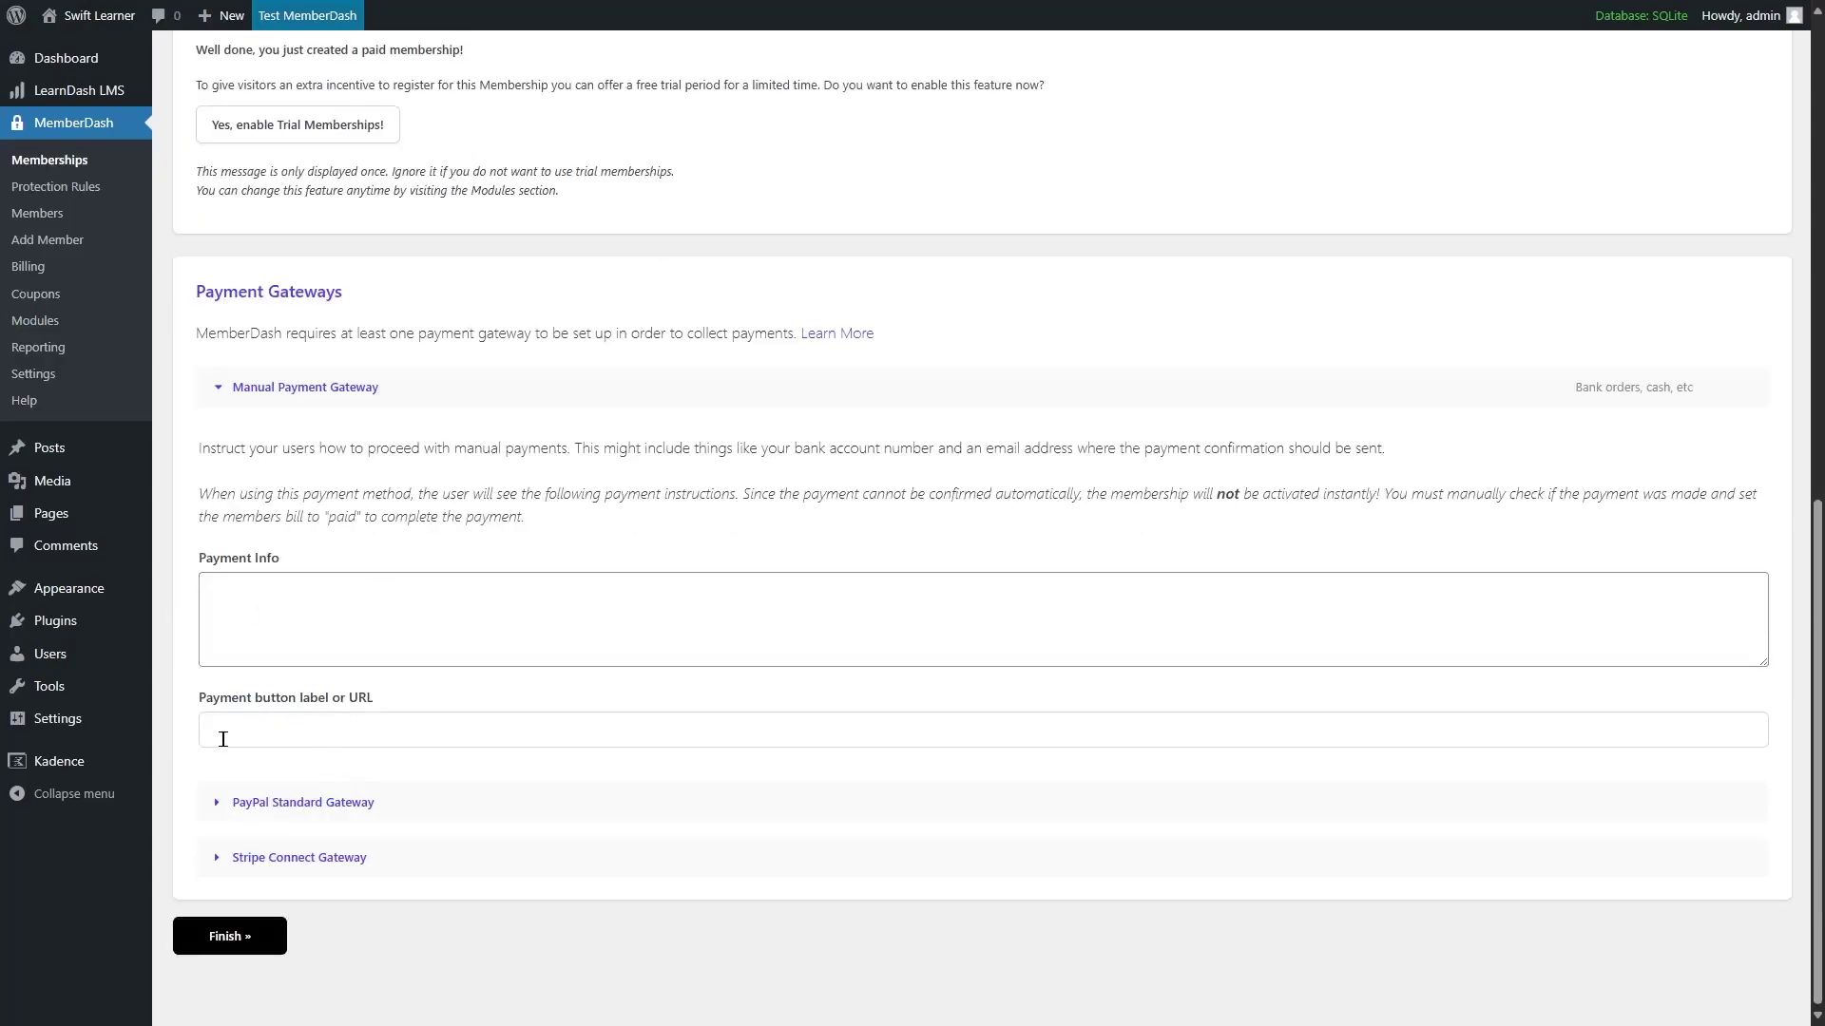
pyautogui.click(258, 389)
pyautogui.click(297, 802)
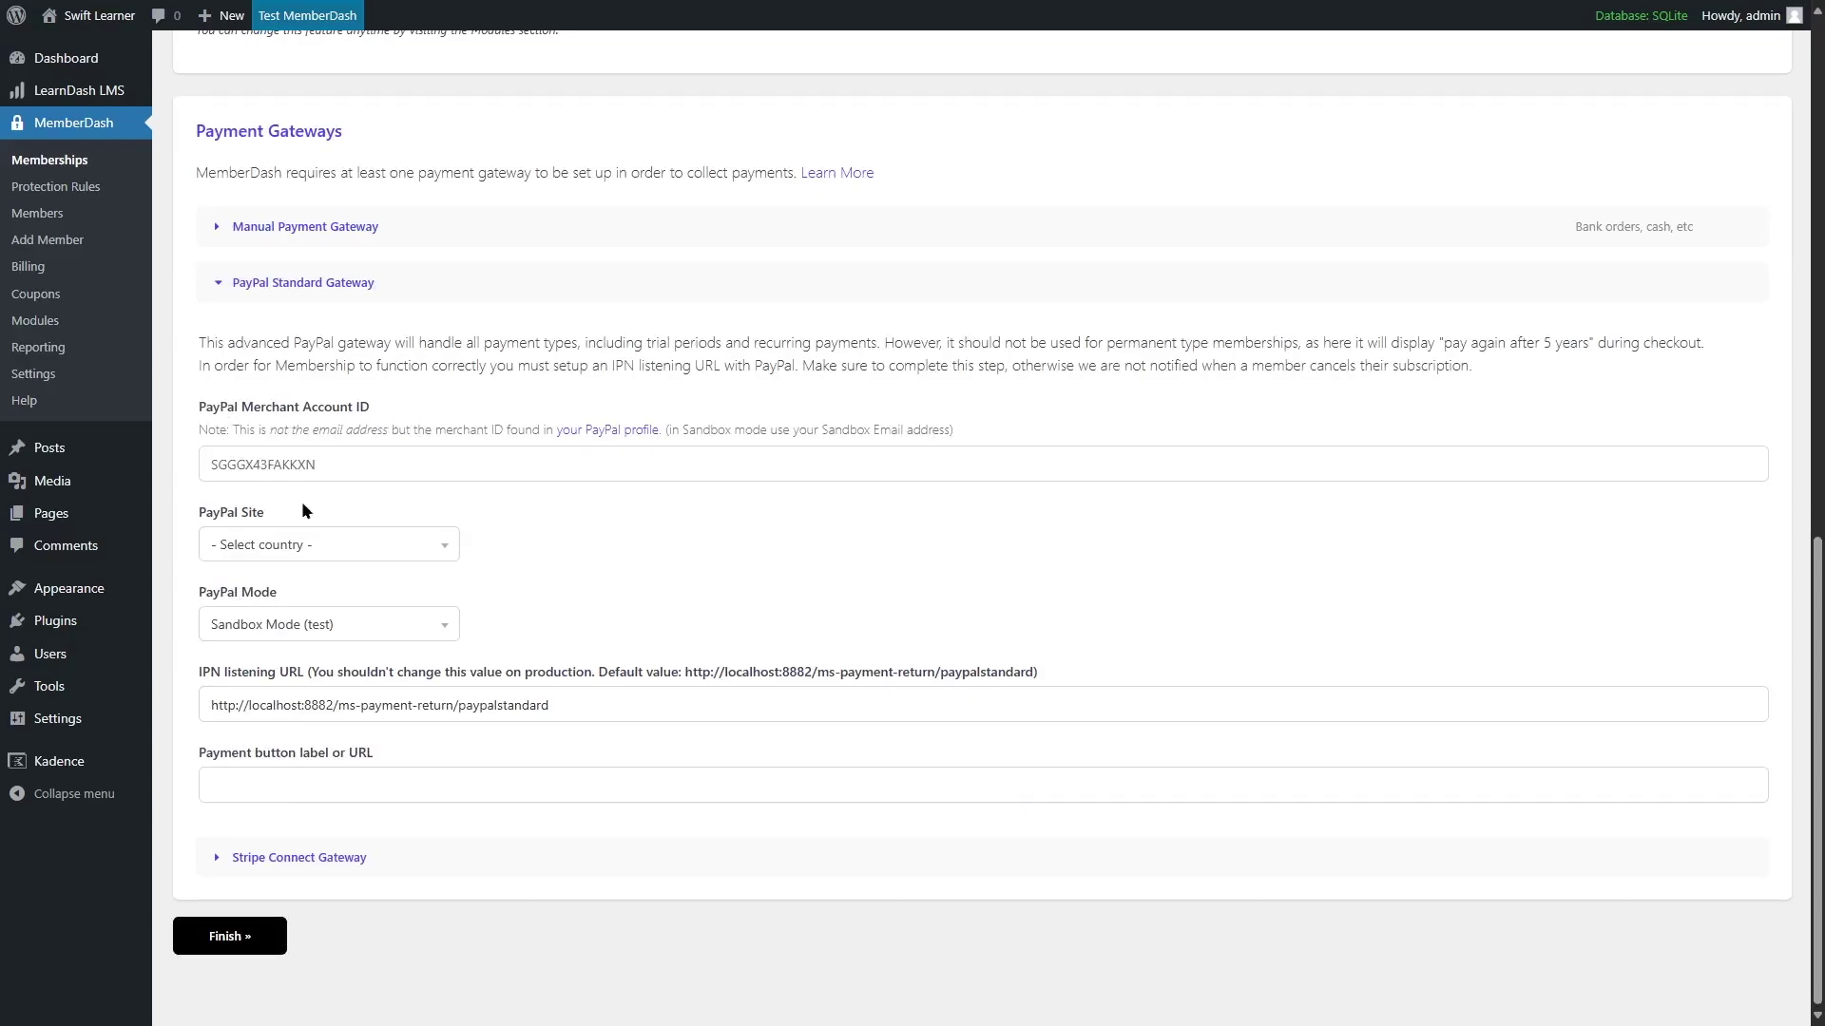
pyautogui.click(322, 627)
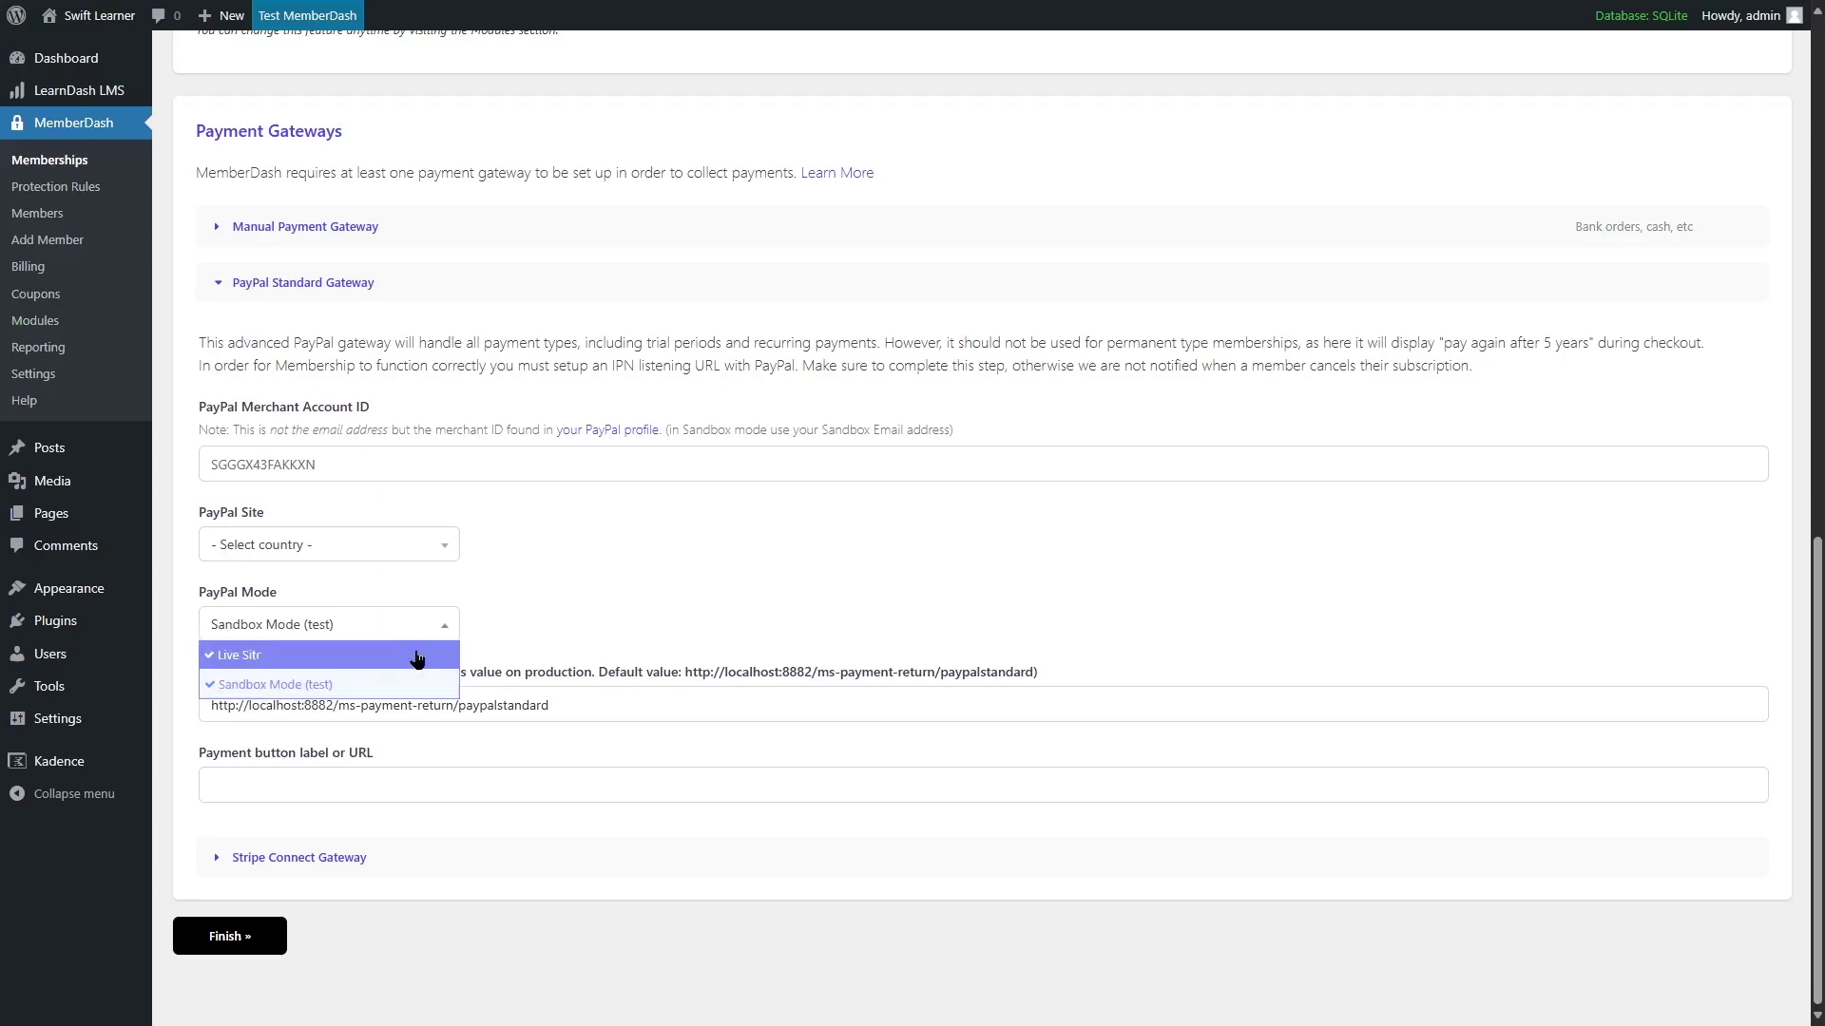
pyautogui.click(382, 697)
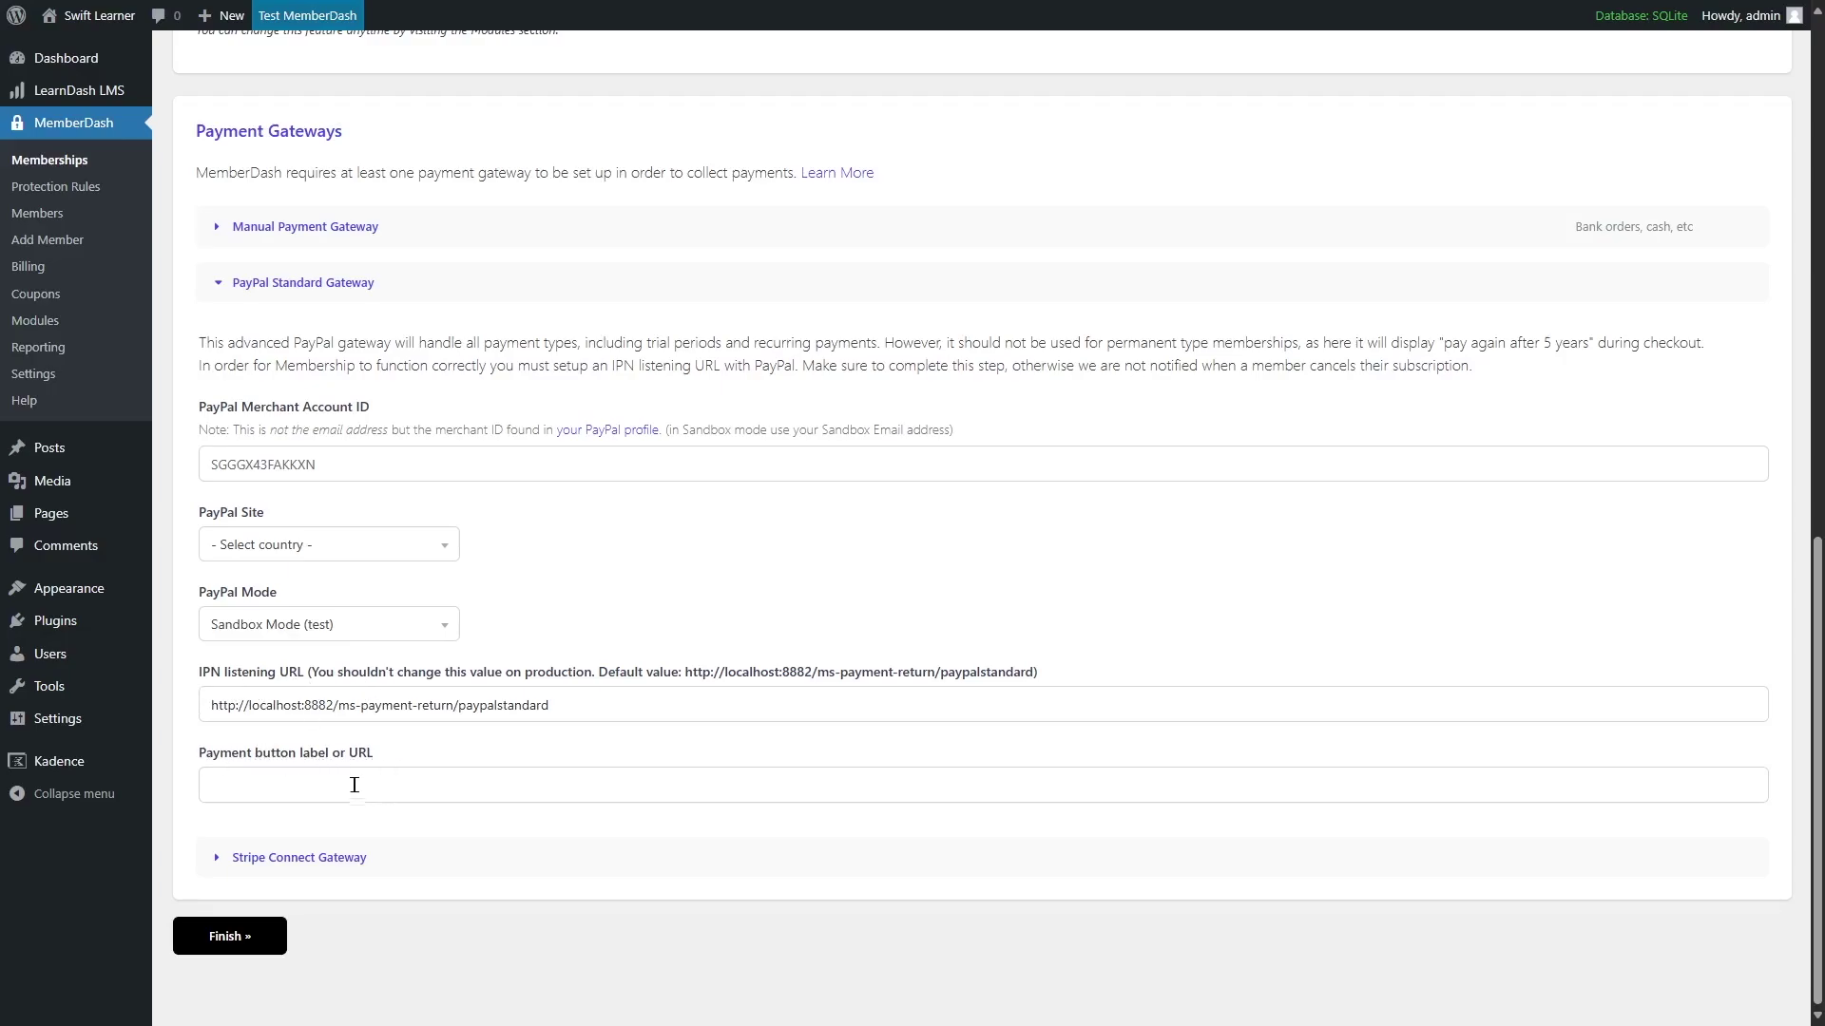
pyautogui.click(302, 282)
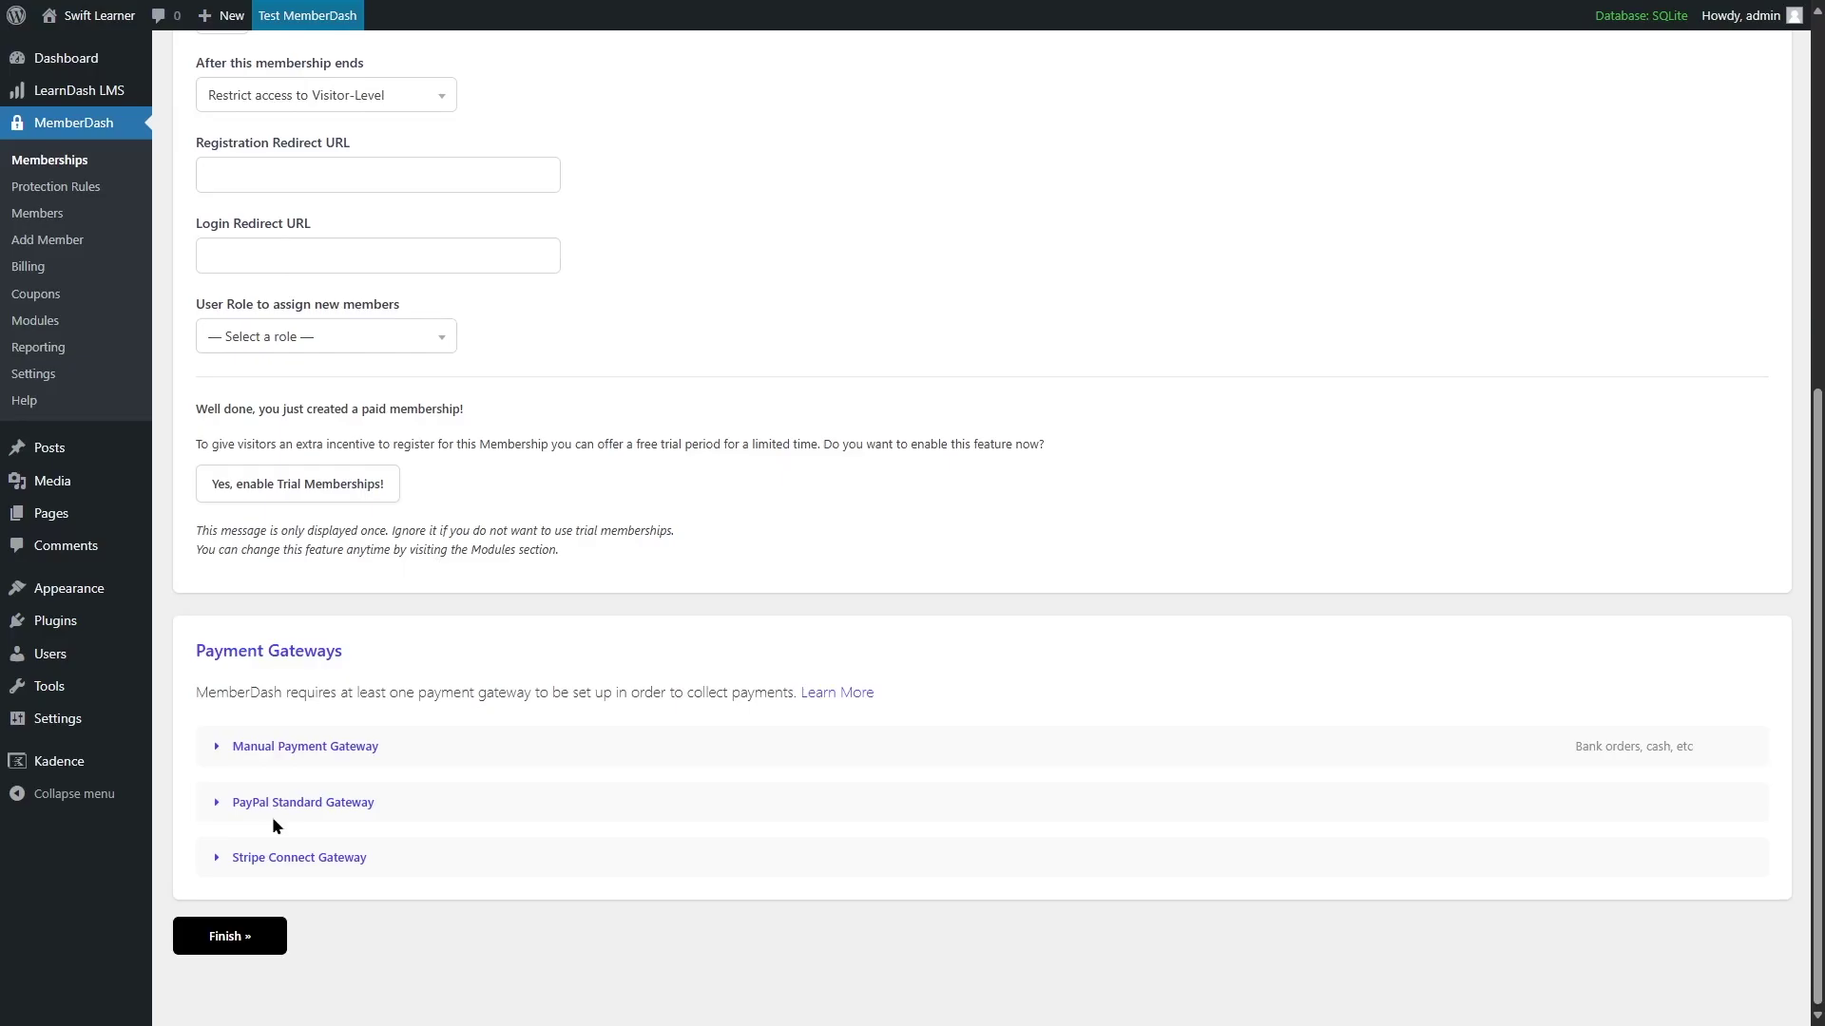
pyautogui.click(281, 859)
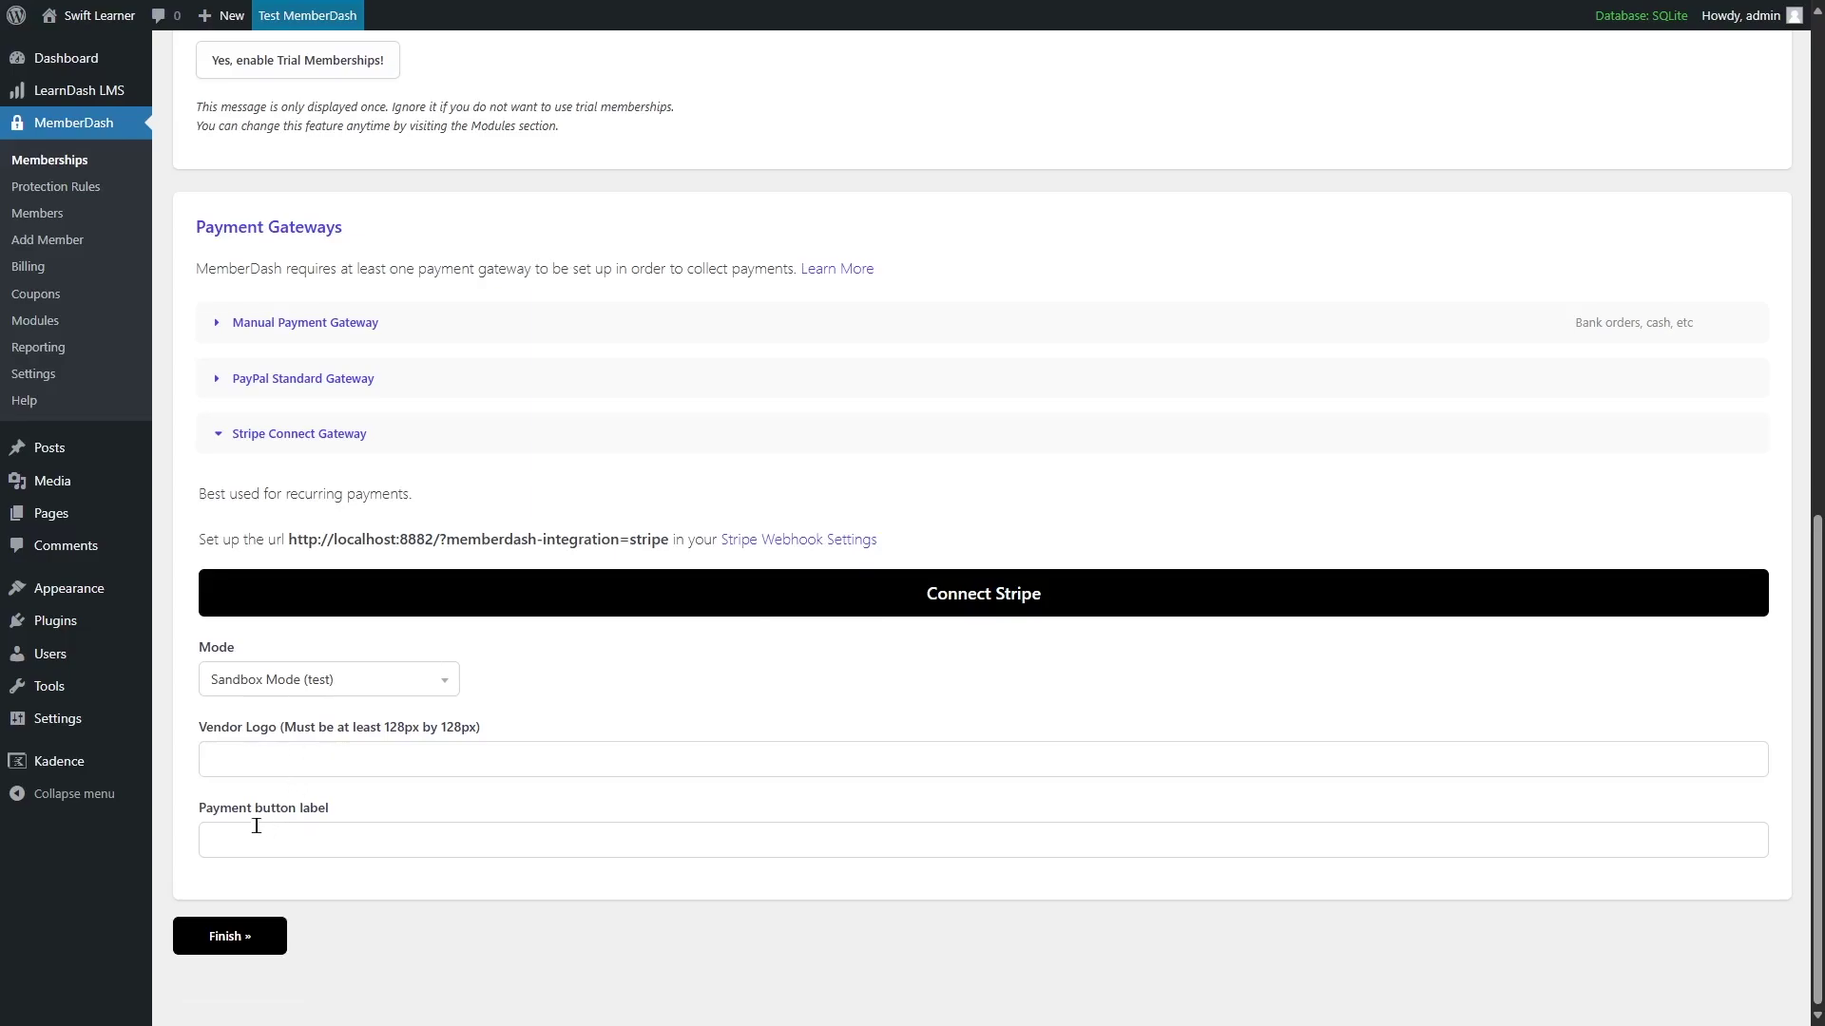
pyautogui.click(288, 677)
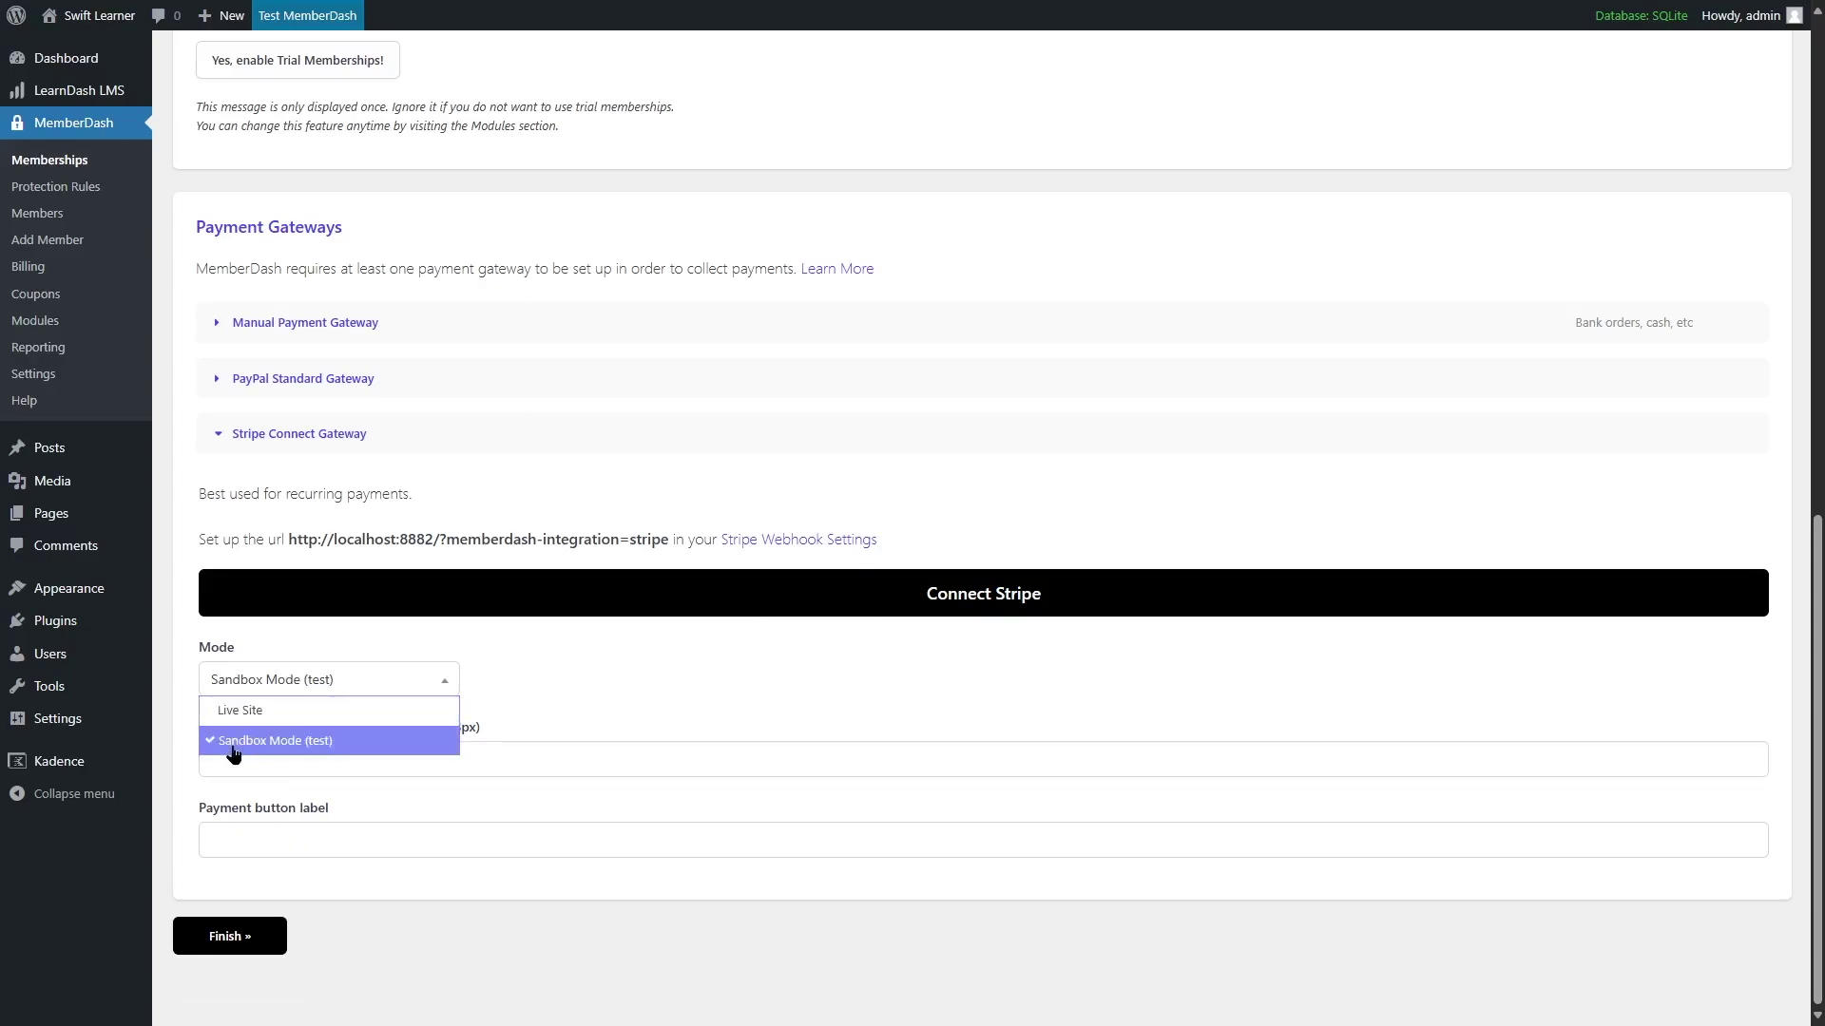
pyautogui.click(631, 682)
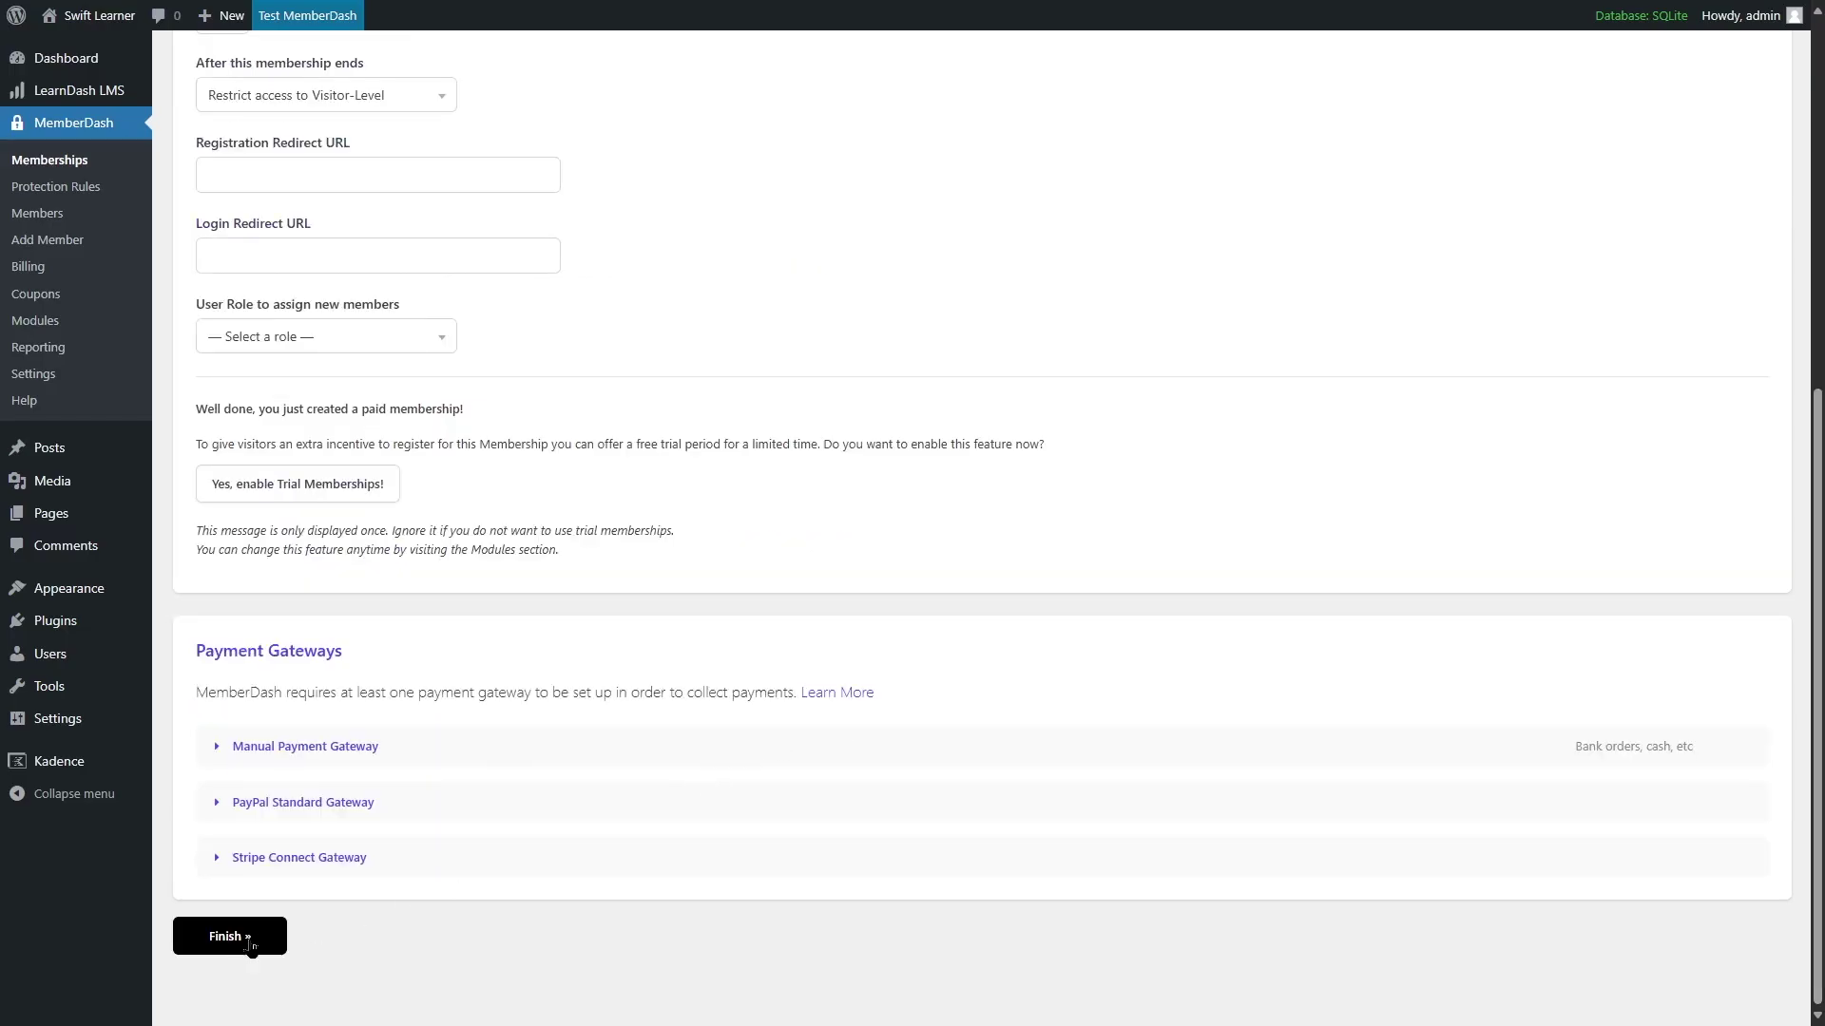
pyautogui.click(250, 944)
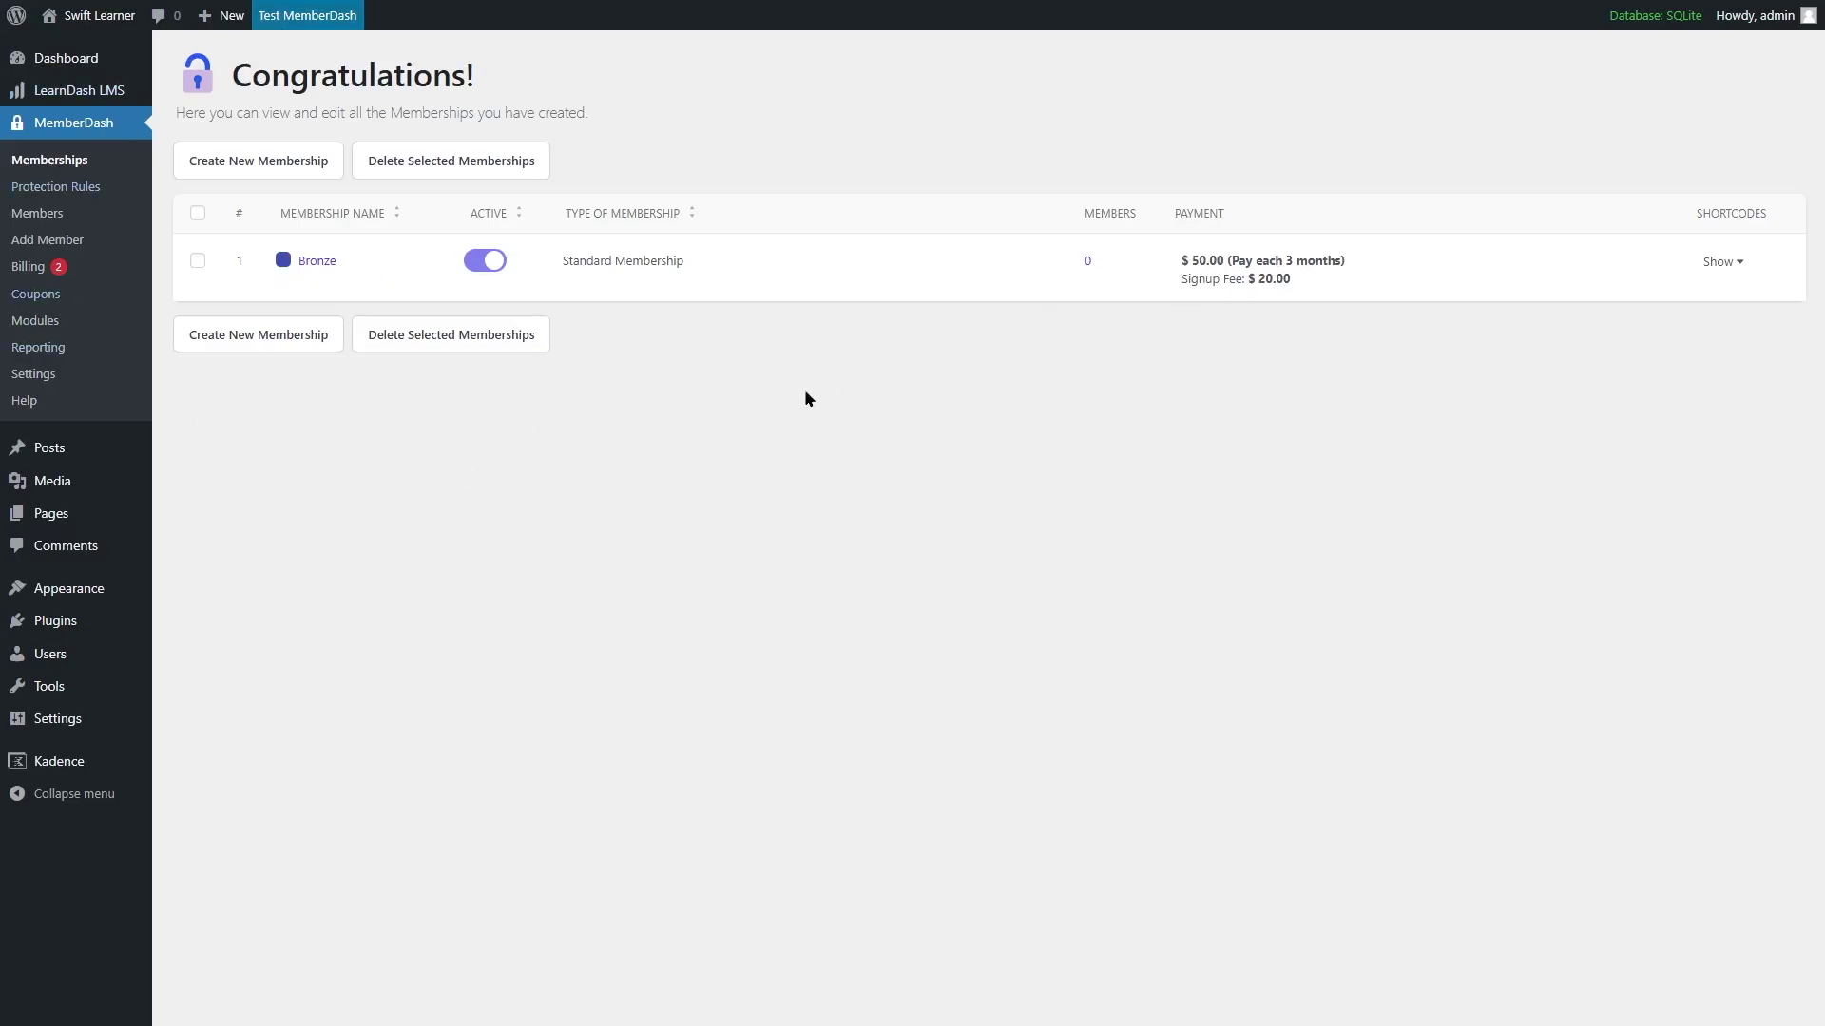
# Step: Create a new paid membership named Silver and save it
pyautogui.click(216, 350)
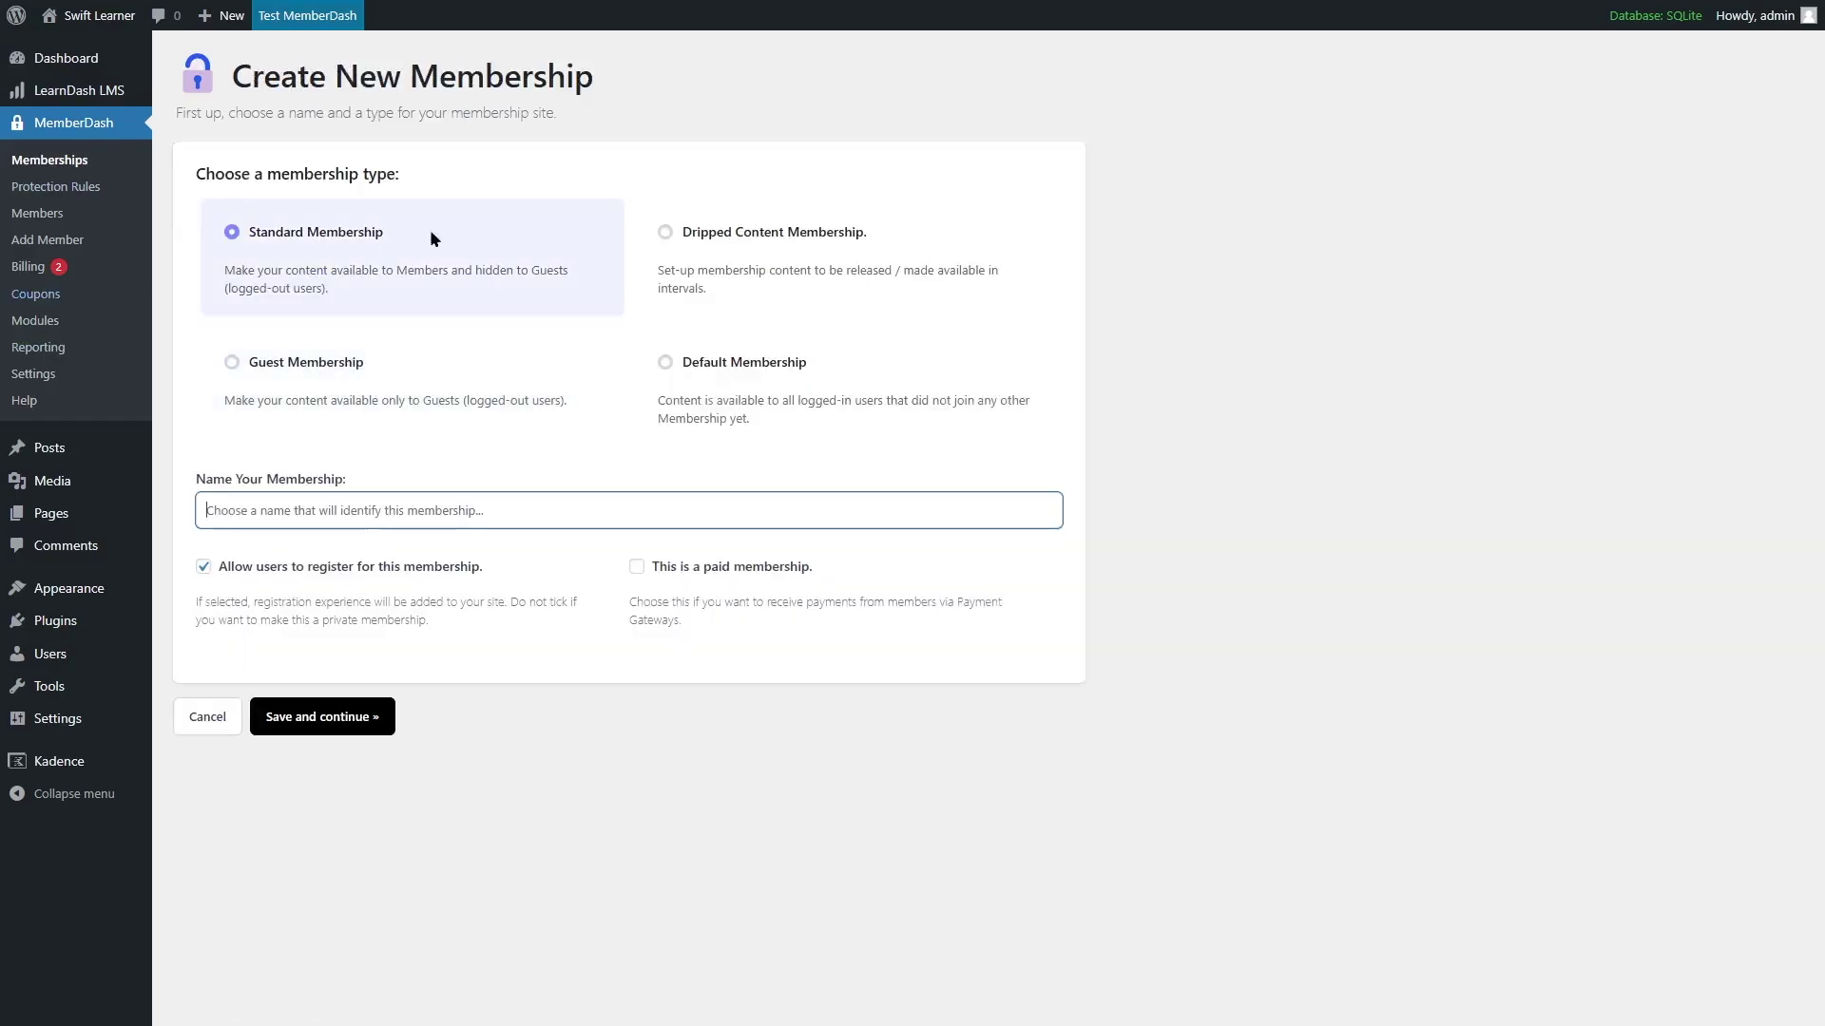
pyautogui.write('S')
pyautogui.click(653, 569)
pyautogui.click(654, 567)
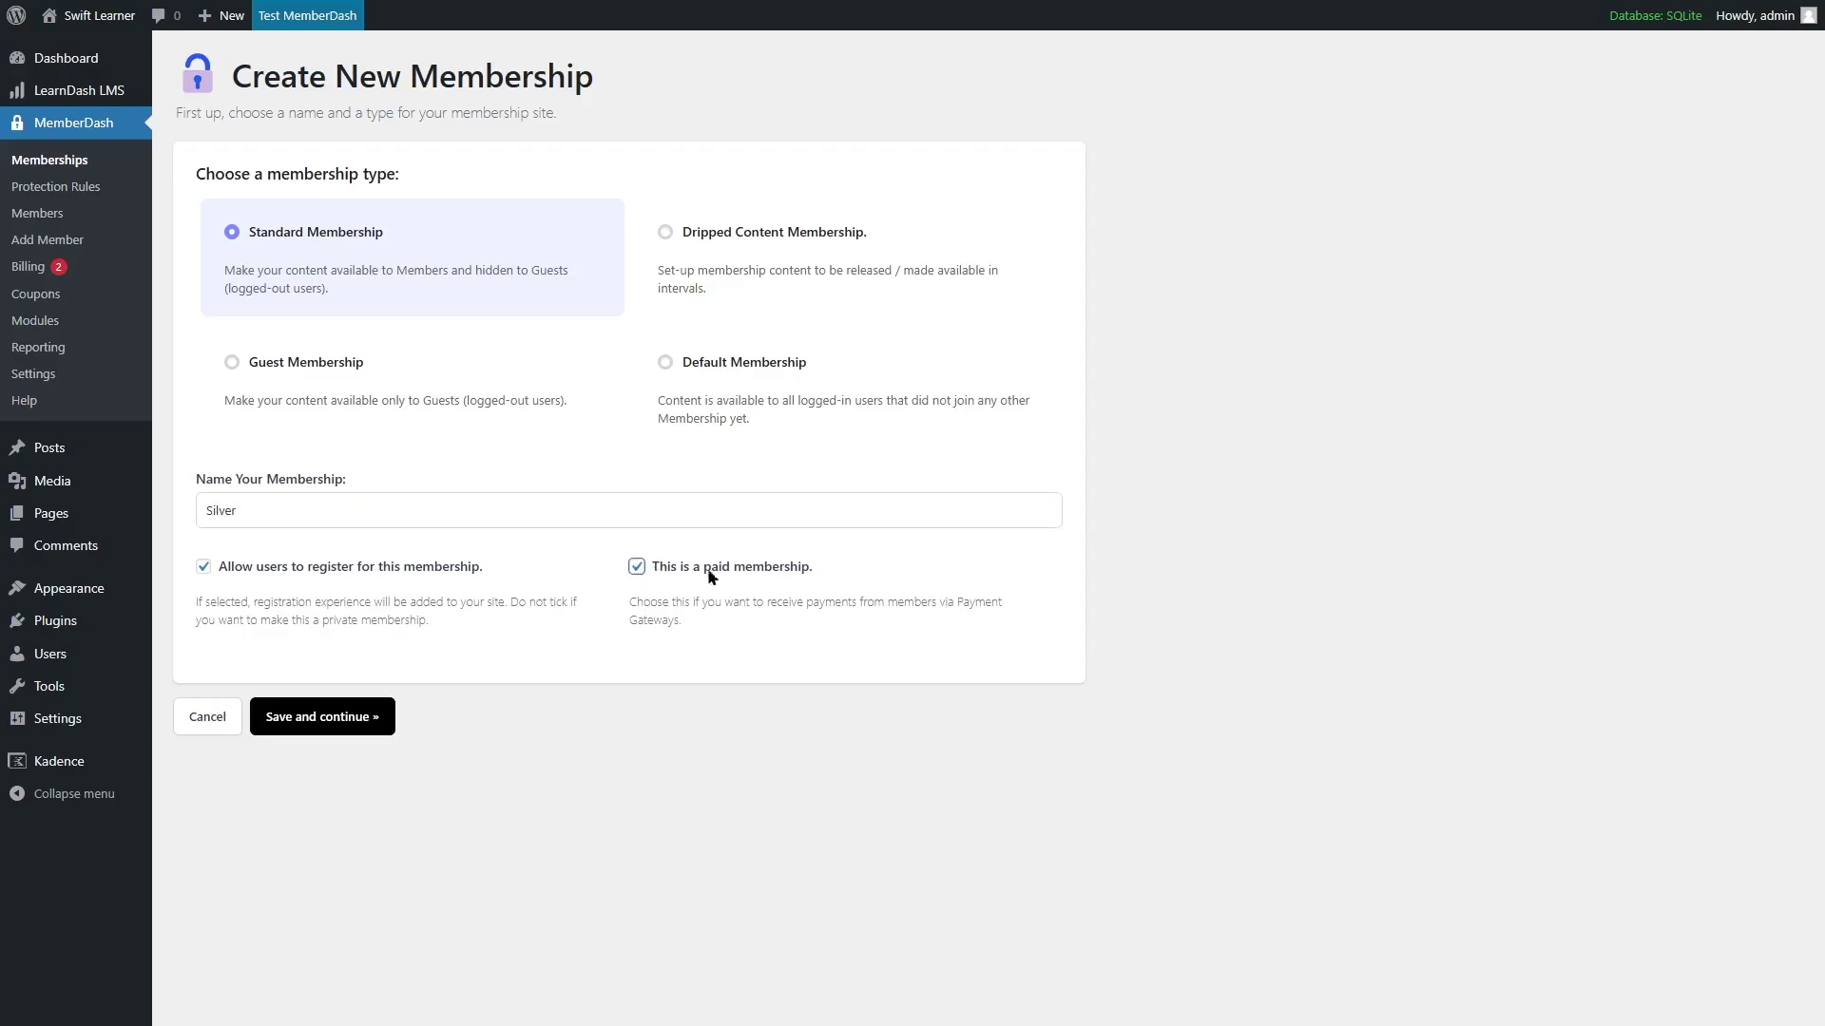
pyautogui.click(300, 714)
# Step: Give Silver one payment for finite access: setup fee 20, amount 100, 3 months, then finish
pyautogui.click(427, 310)
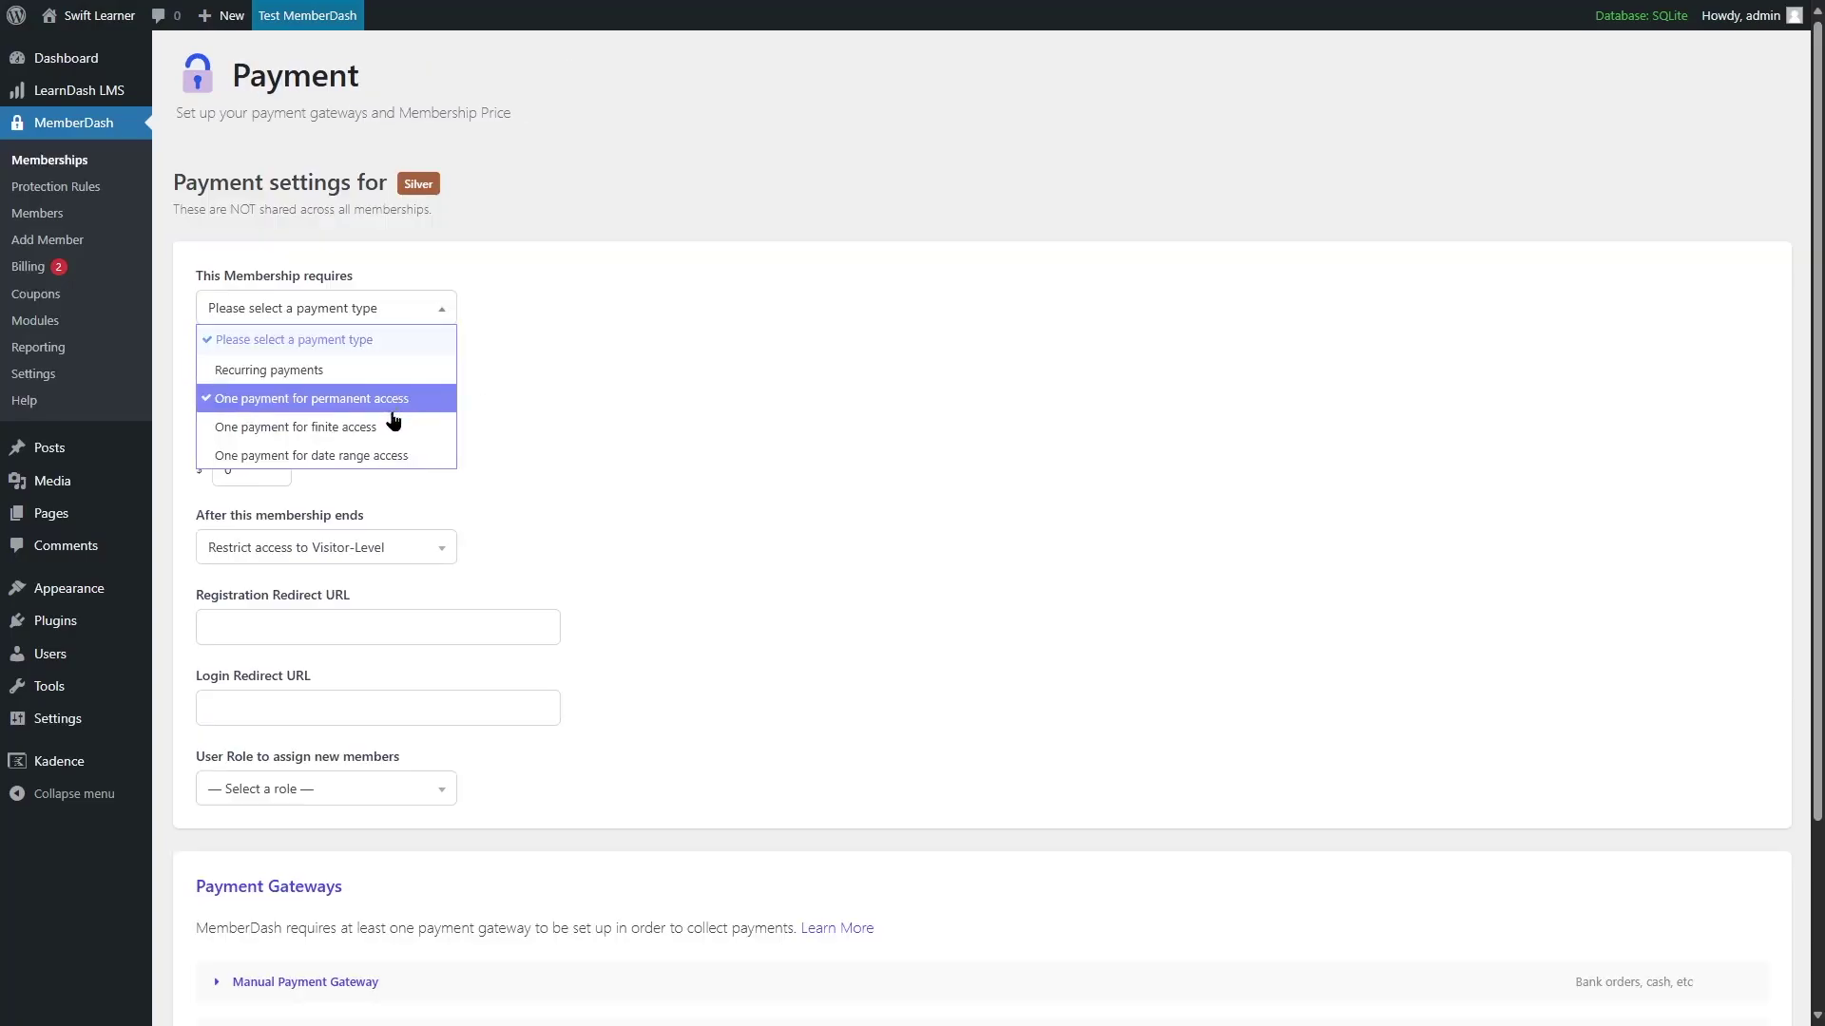
pyautogui.click(313, 429)
pyautogui.doubleClick(212, 389)
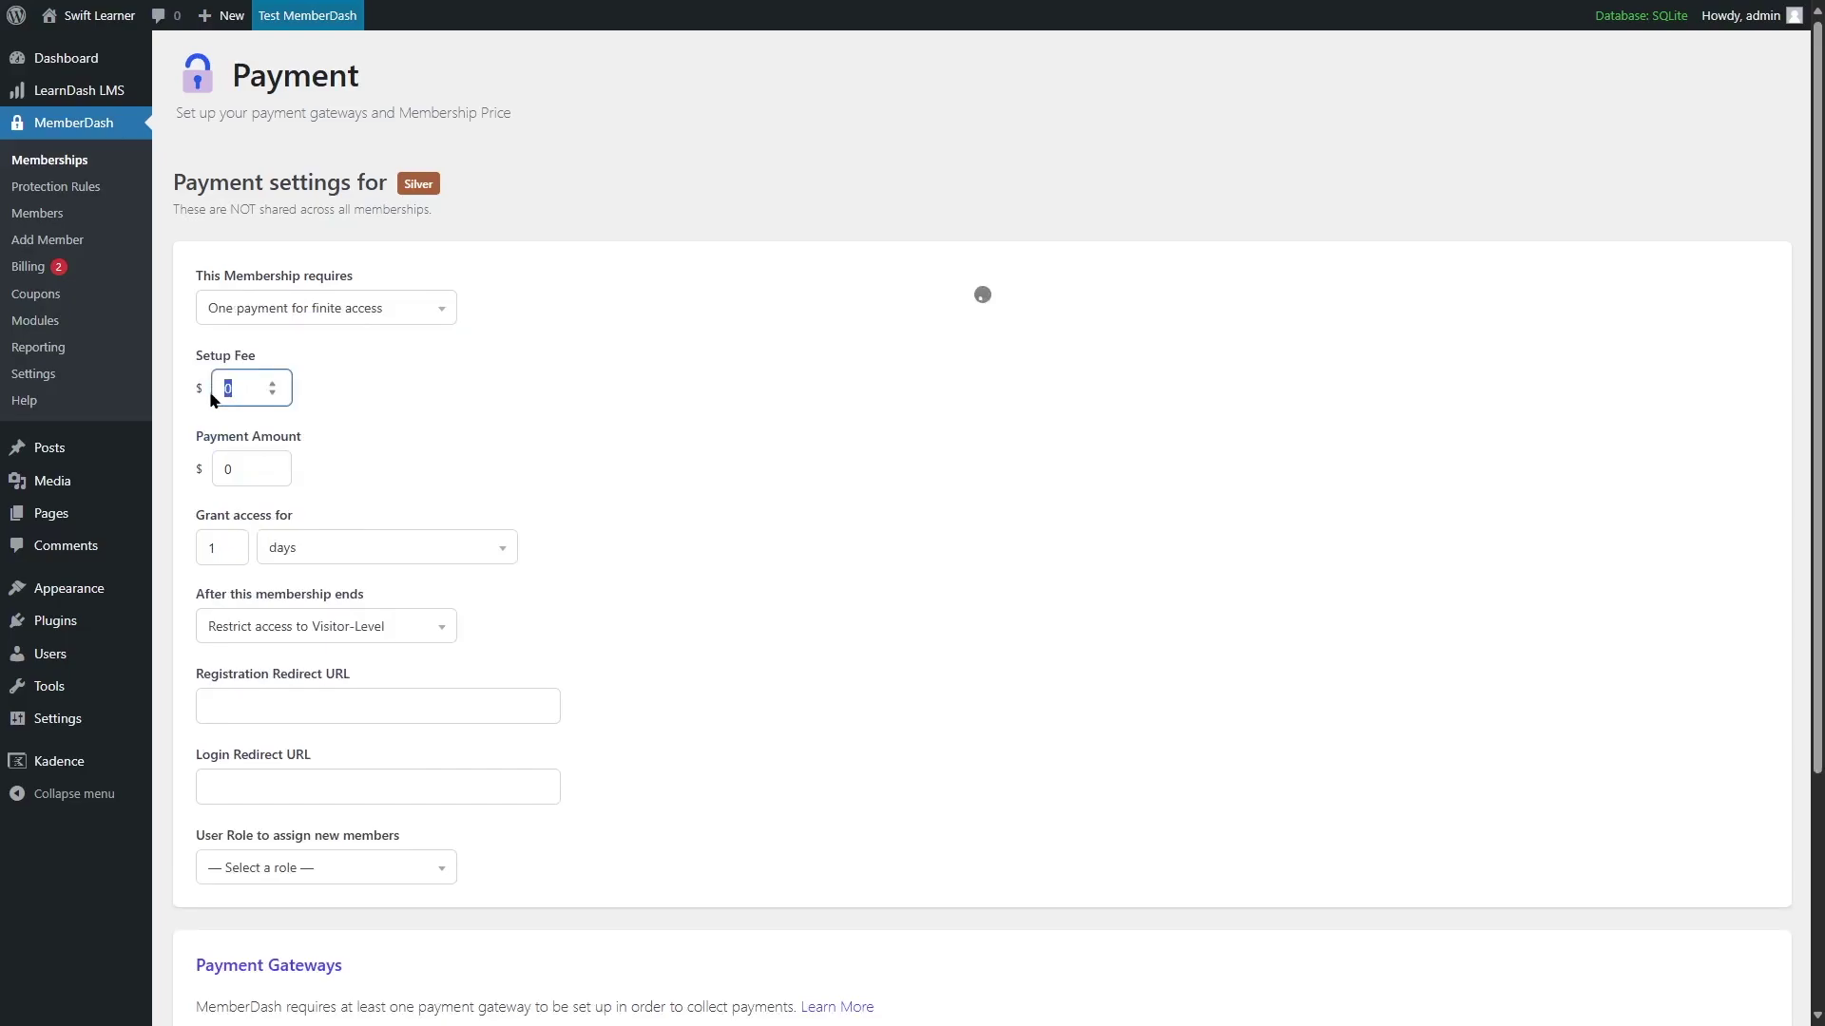
pyautogui.write('20')
pyautogui.doubleClick(229, 472)
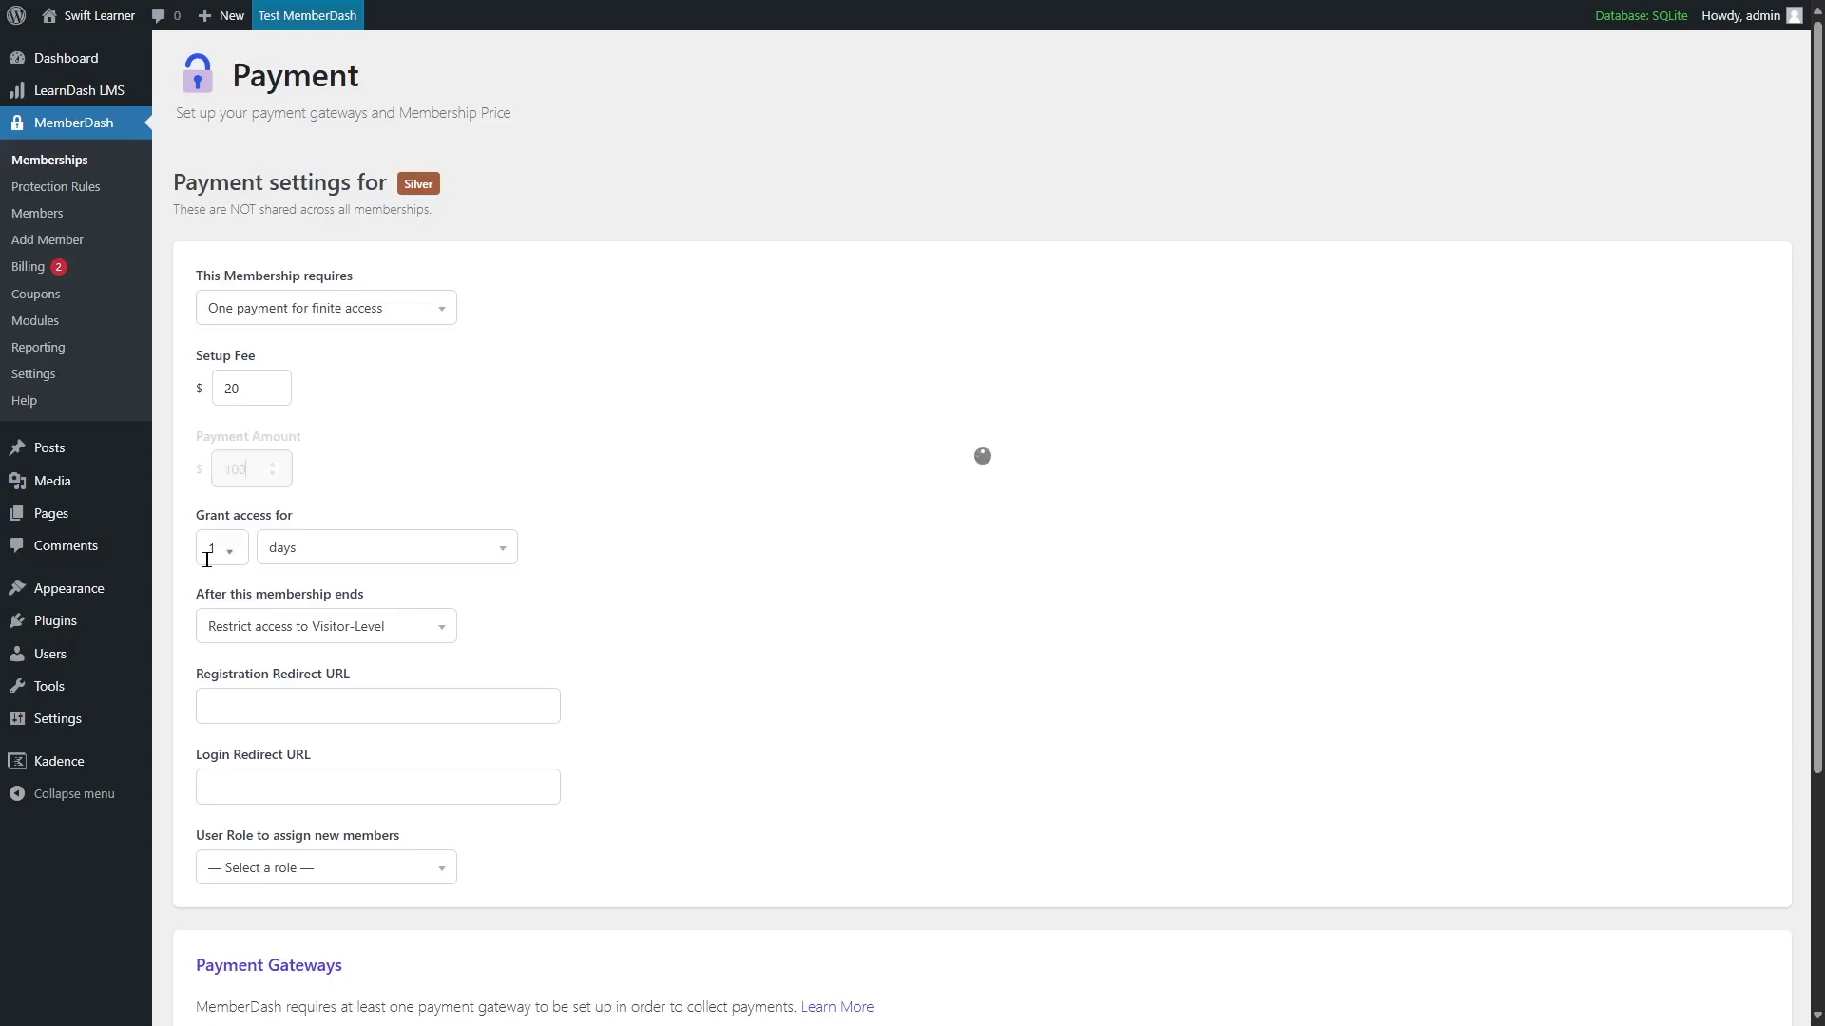
pyautogui.click(431, 551)
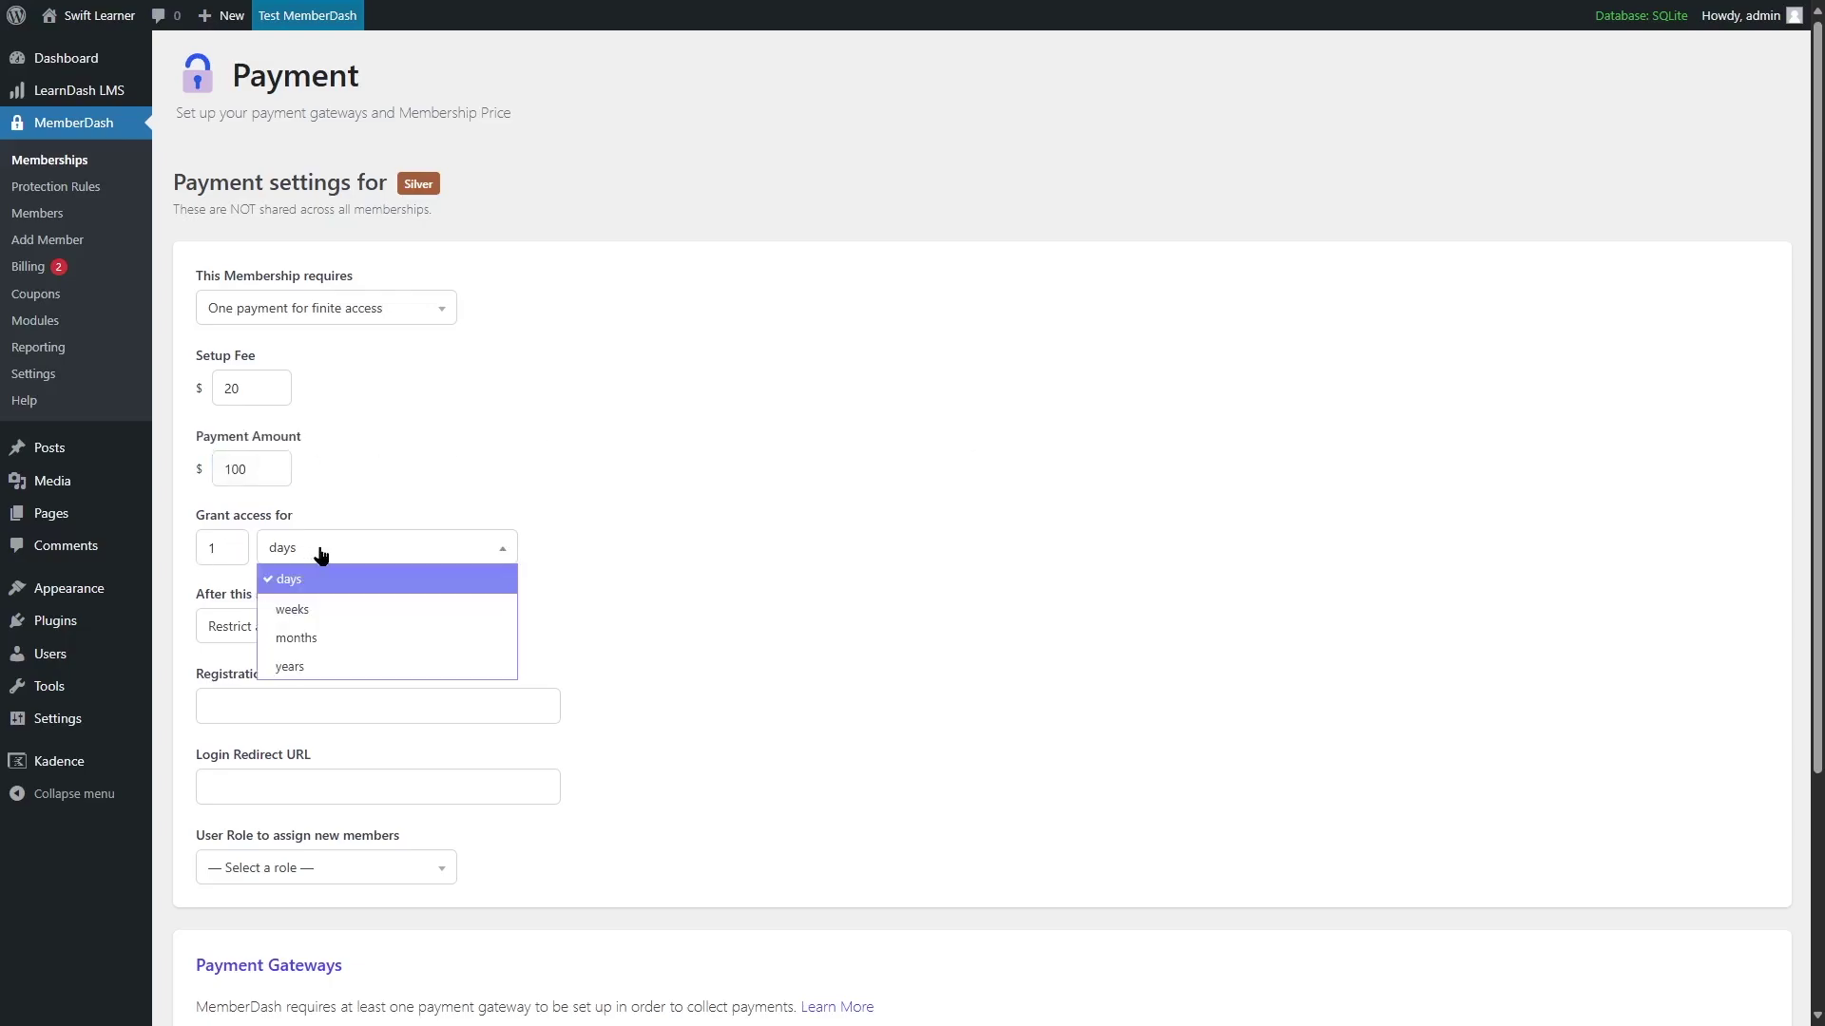
pyautogui.click(347, 638)
pyautogui.hotkey('shift', 'Tab')
pyautogui.write('3')
pyautogui.scroll(-3, 600, 677)
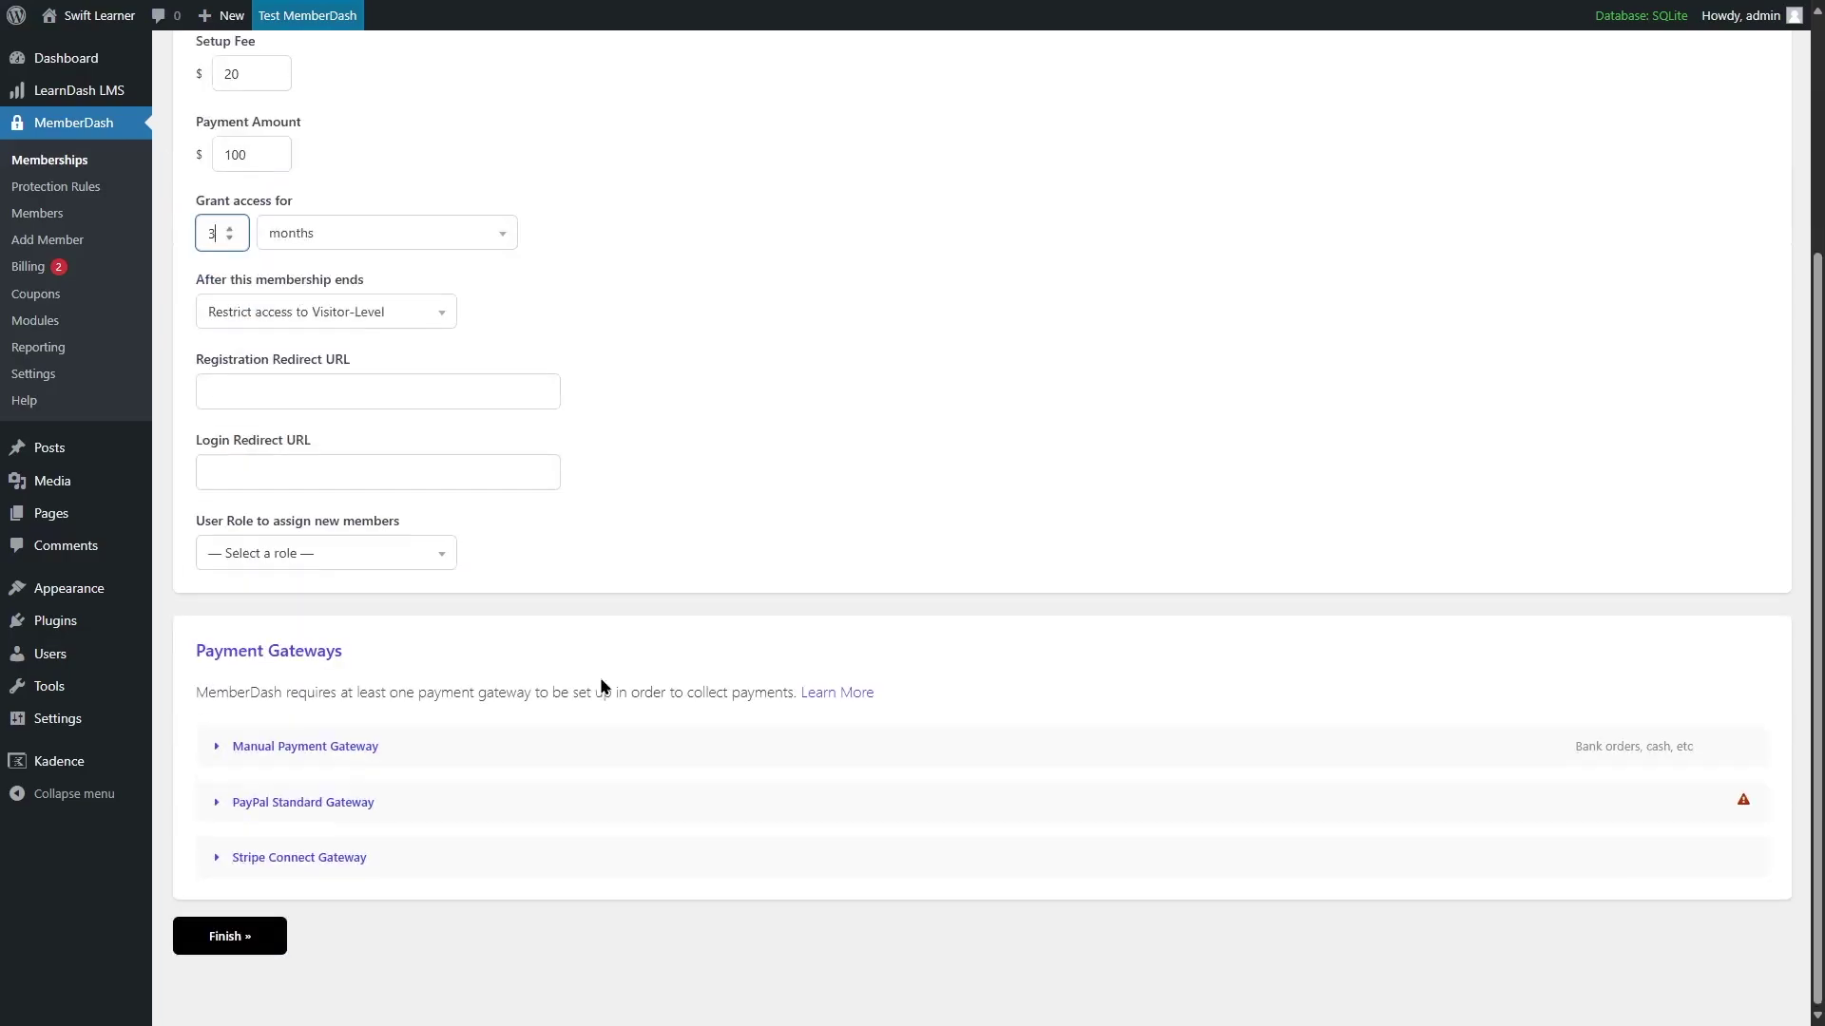
pyautogui.click(188, 944)
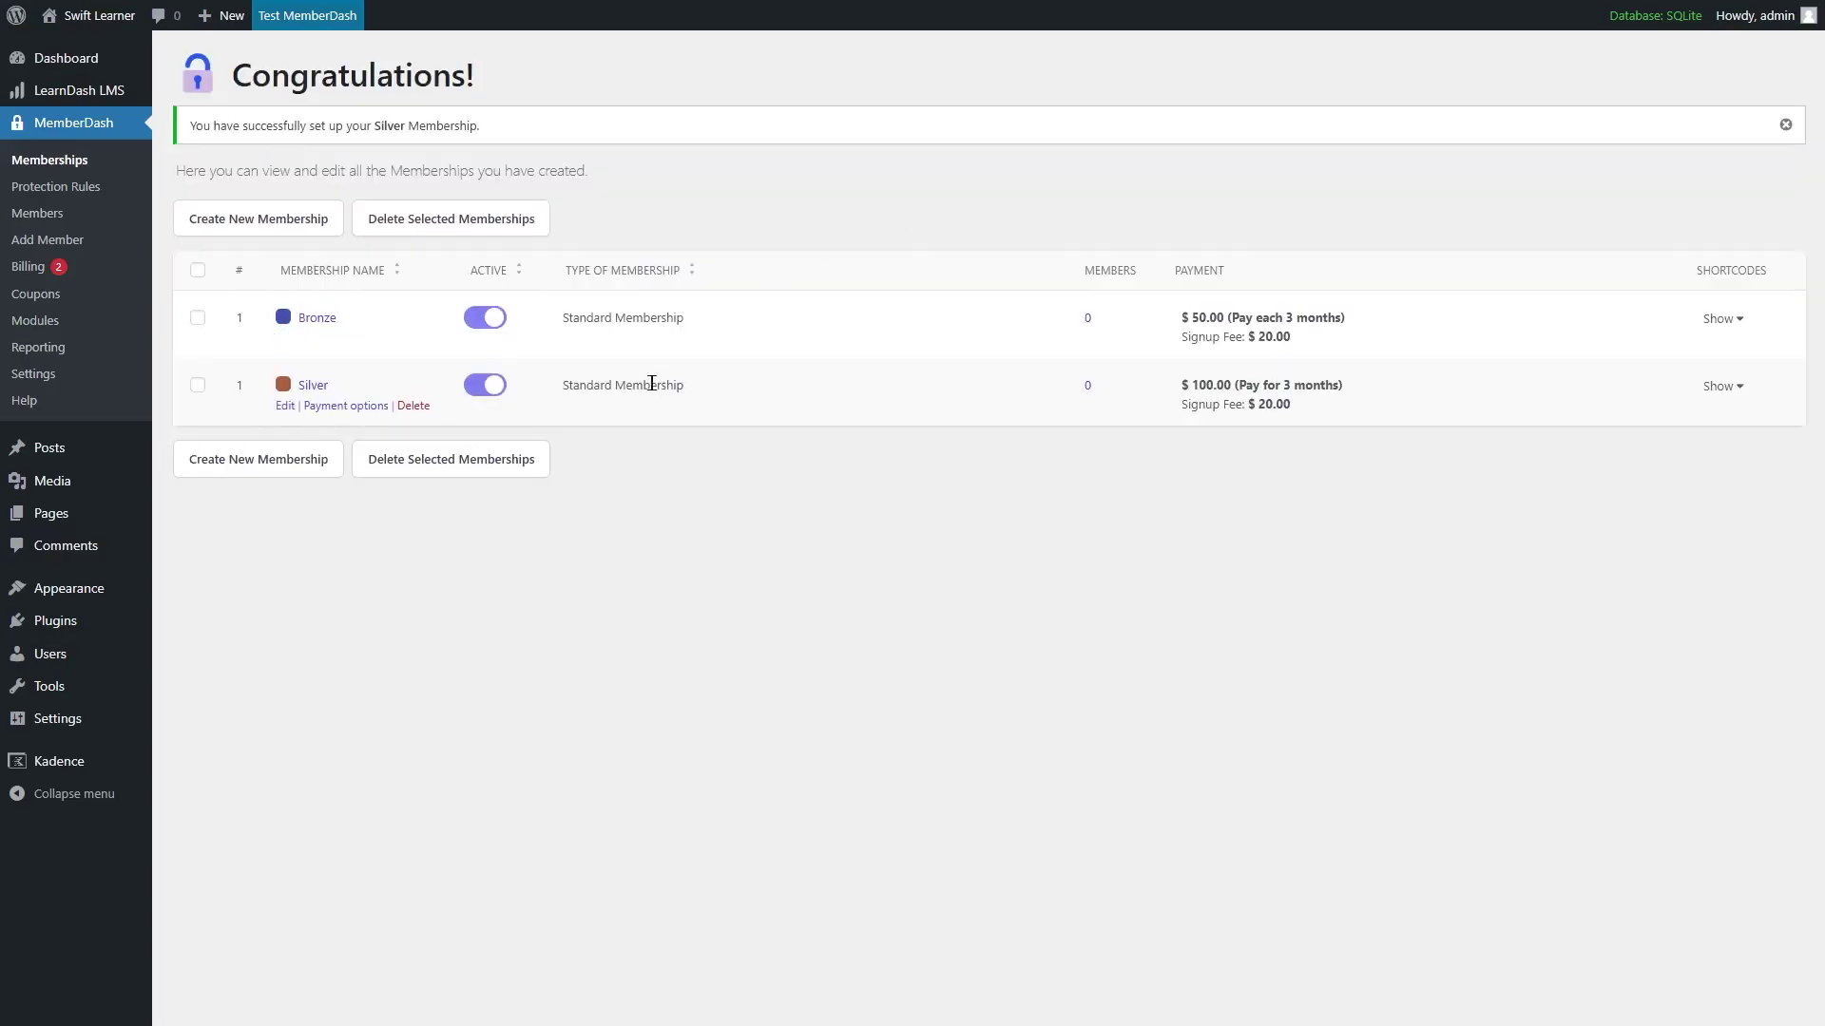
# Step: Give Gold one $200 payment for permanent access with a $50 setup fee and finish it
pyautogui.click(237, 224)
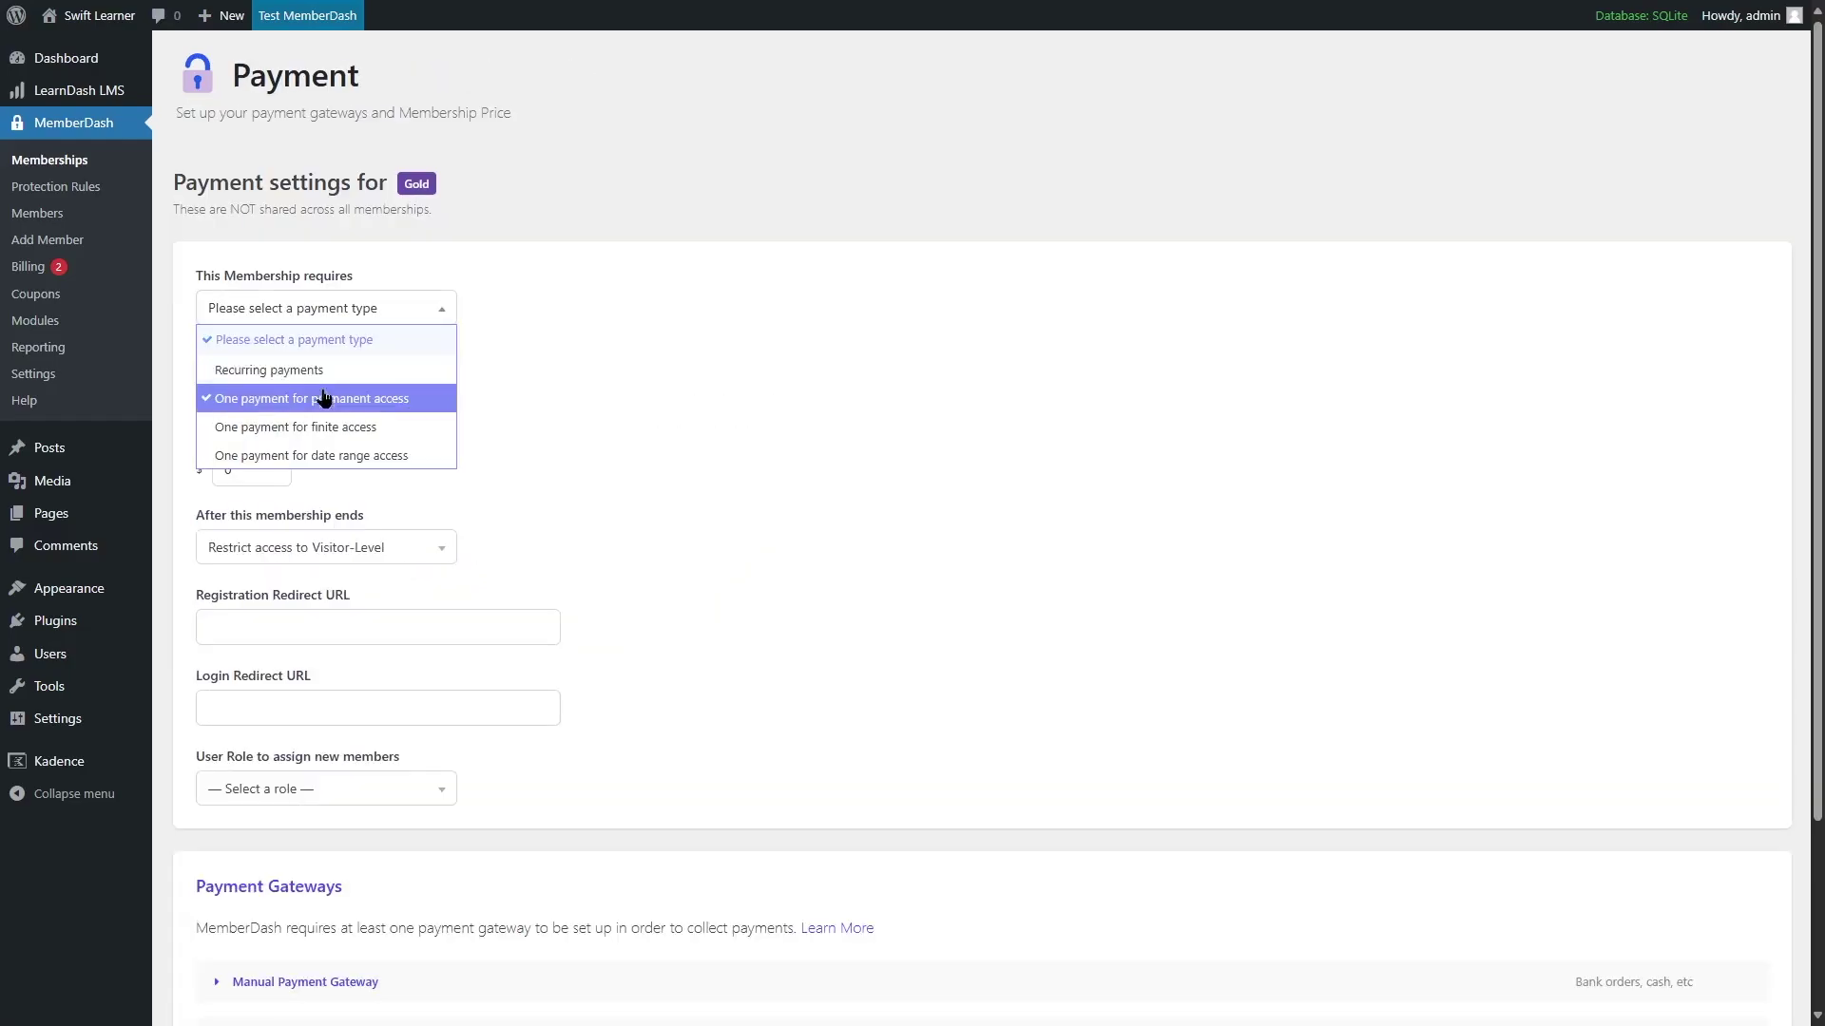
pyautogui.click(291, 400)
pyautogui.click(232, 377)
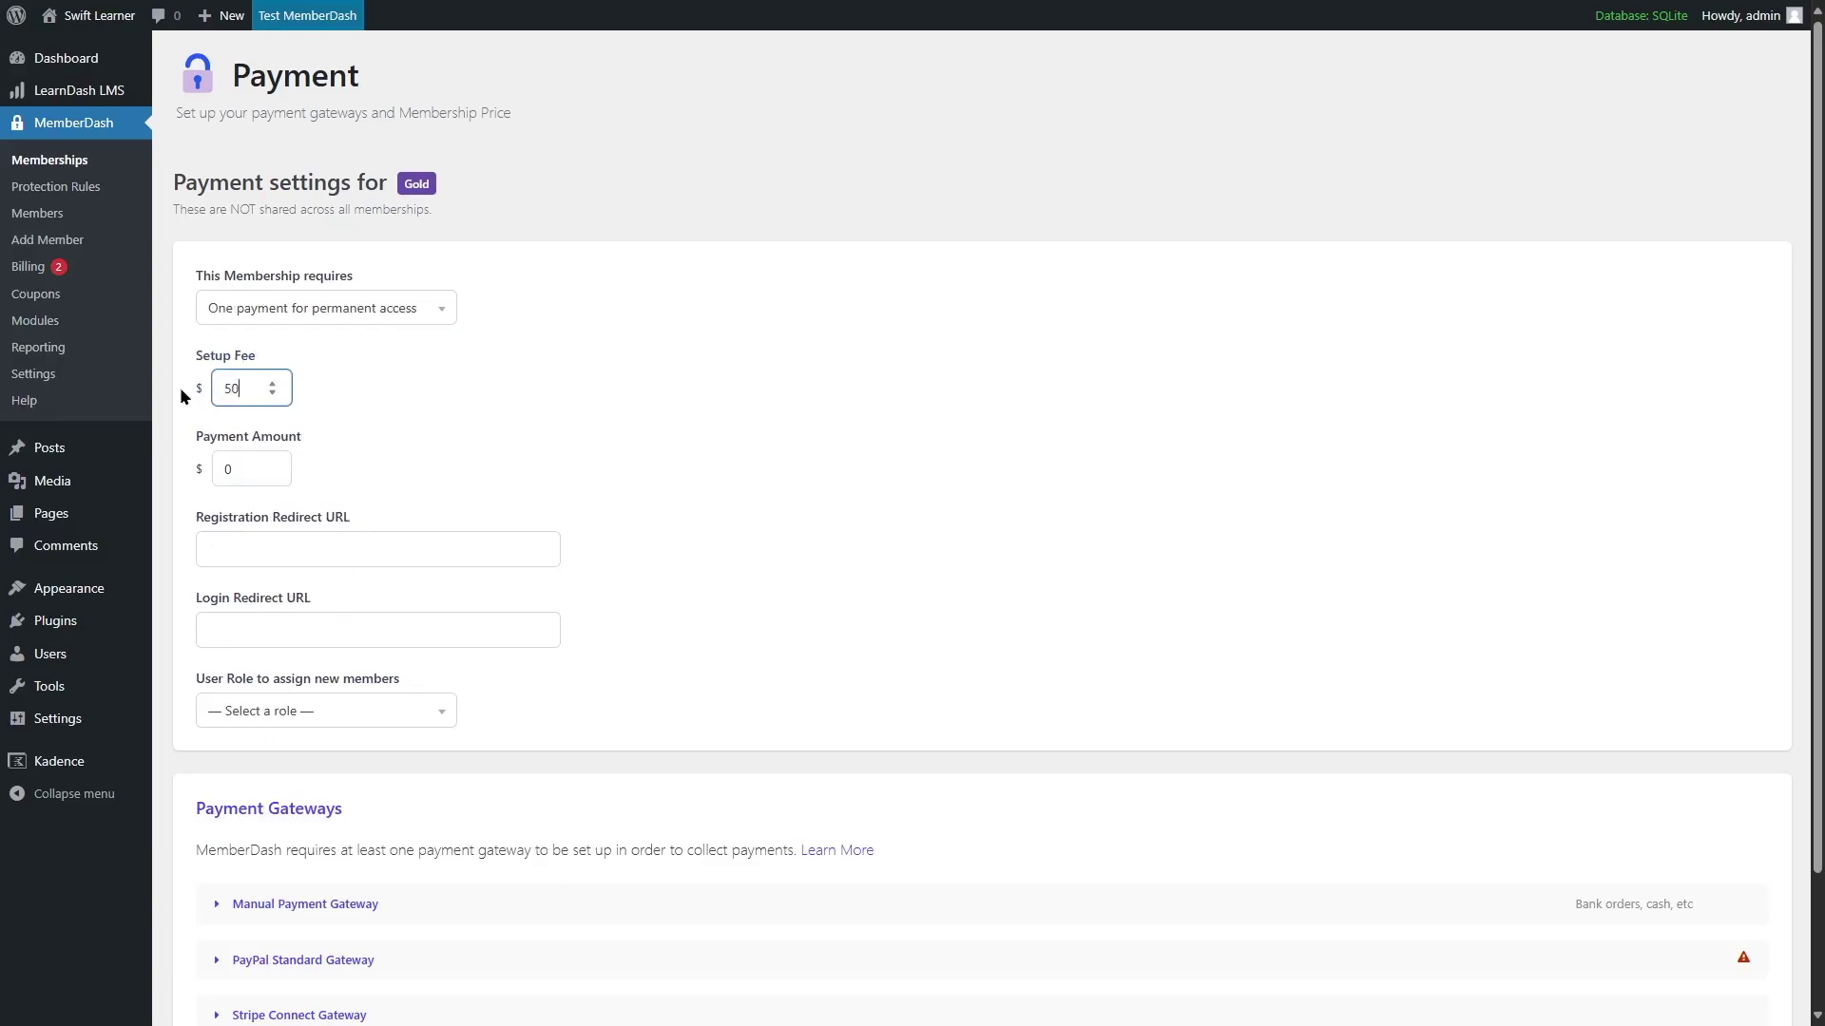
pyautogui.click(205, 470)
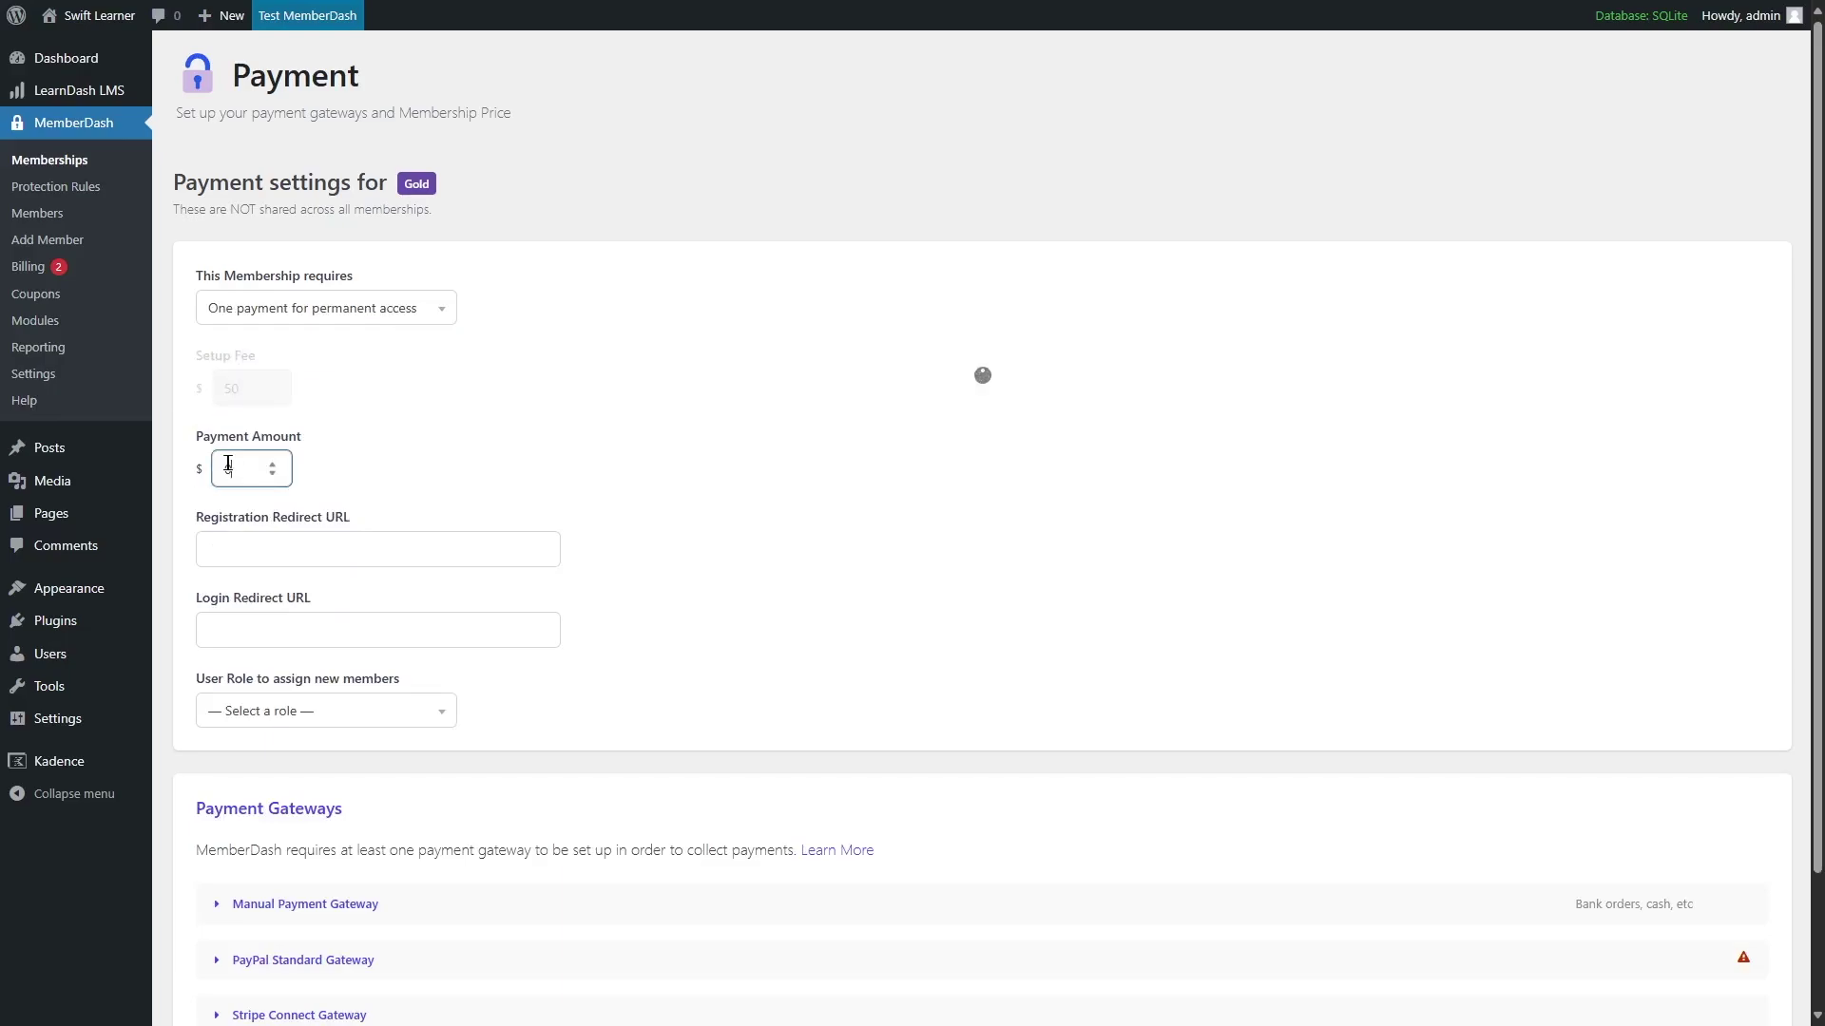
pyautogui.write('200')
pyautogui.scroll(-2, 774, 693)
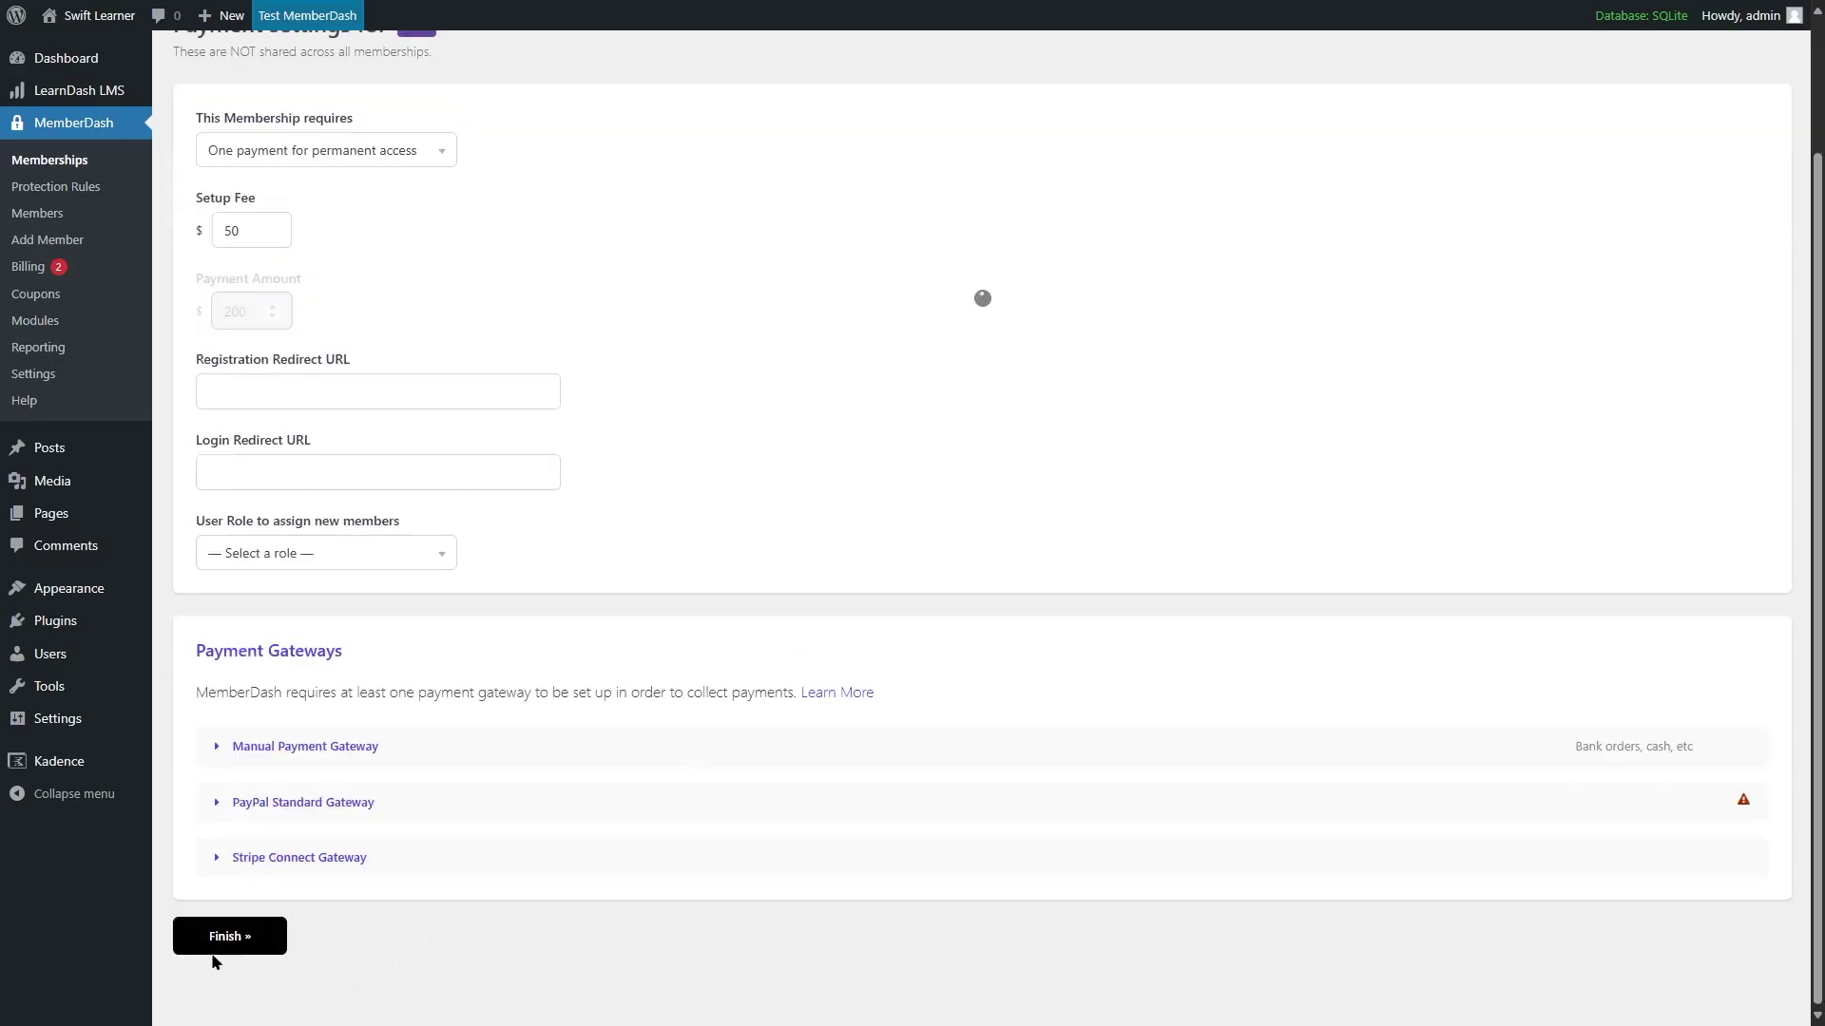
pyautogui.click(215, 949)
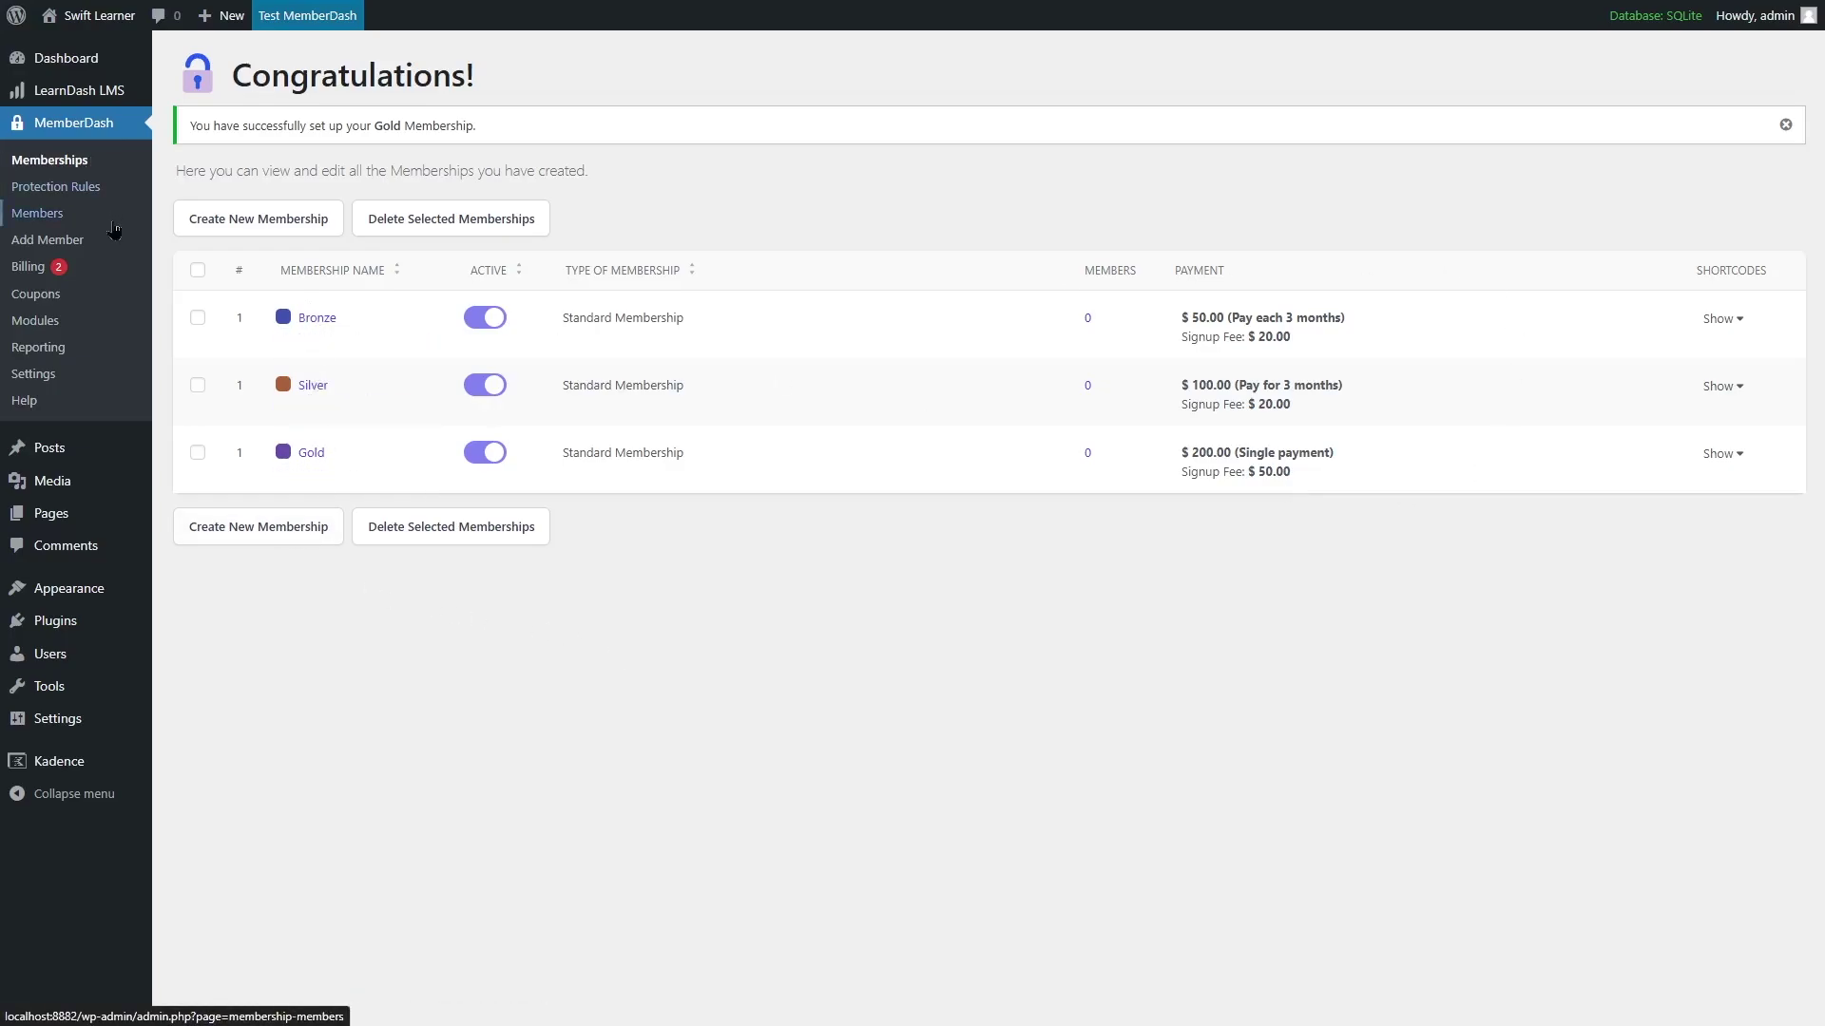
pyautogui.click(86, 245)
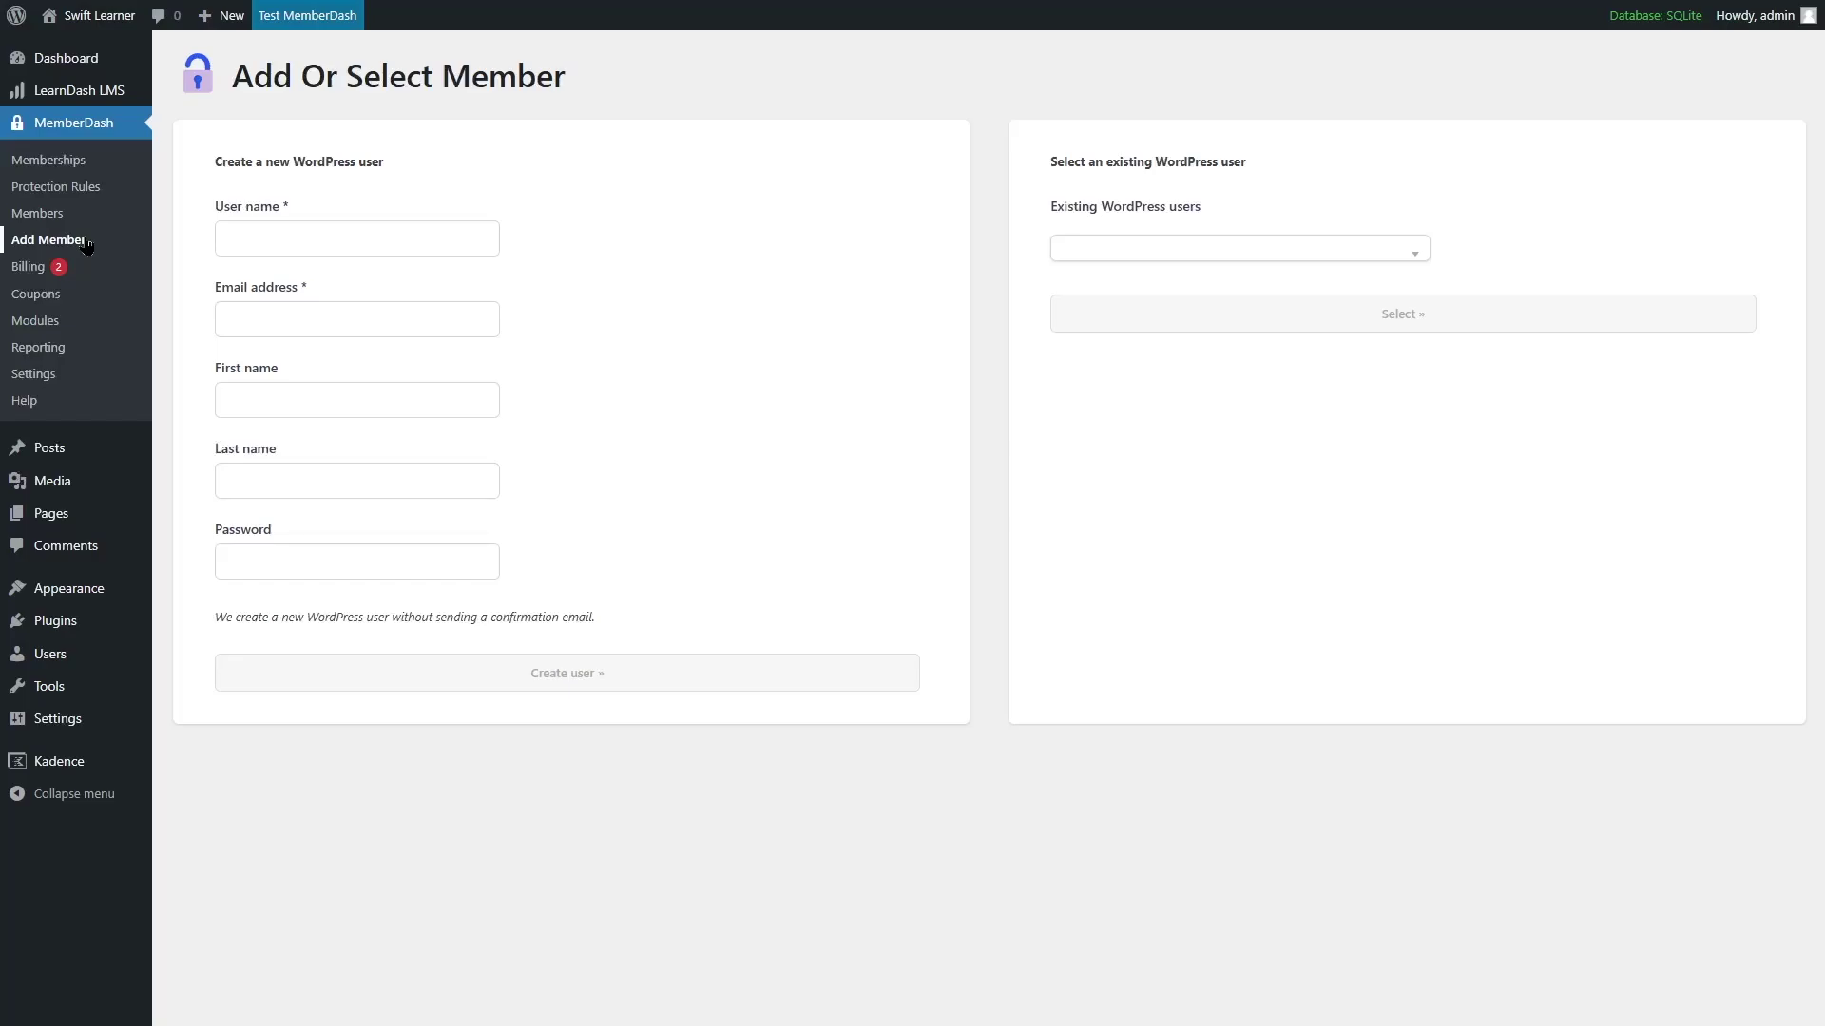
# Step: Enter the test member's user name, e-mail, first and last name and password, and create the user
pyautogui.click(315, 247)
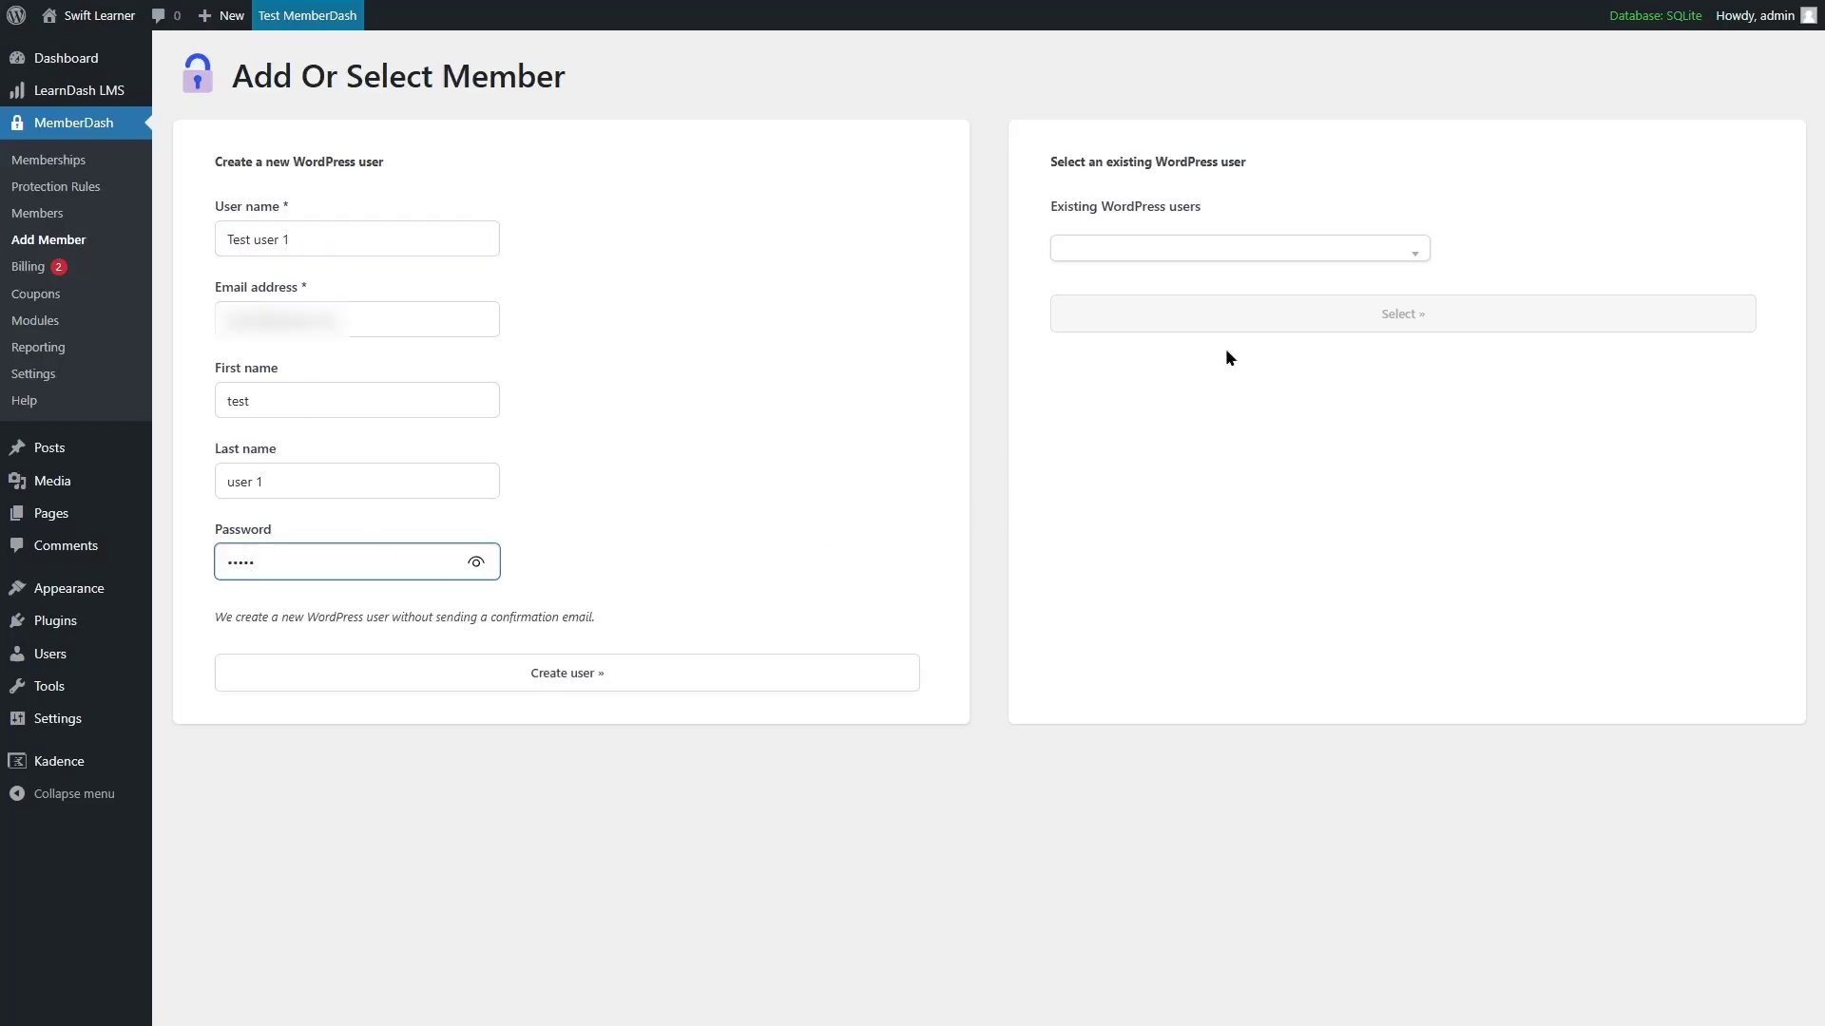
pyautogui.click(1120, 251)
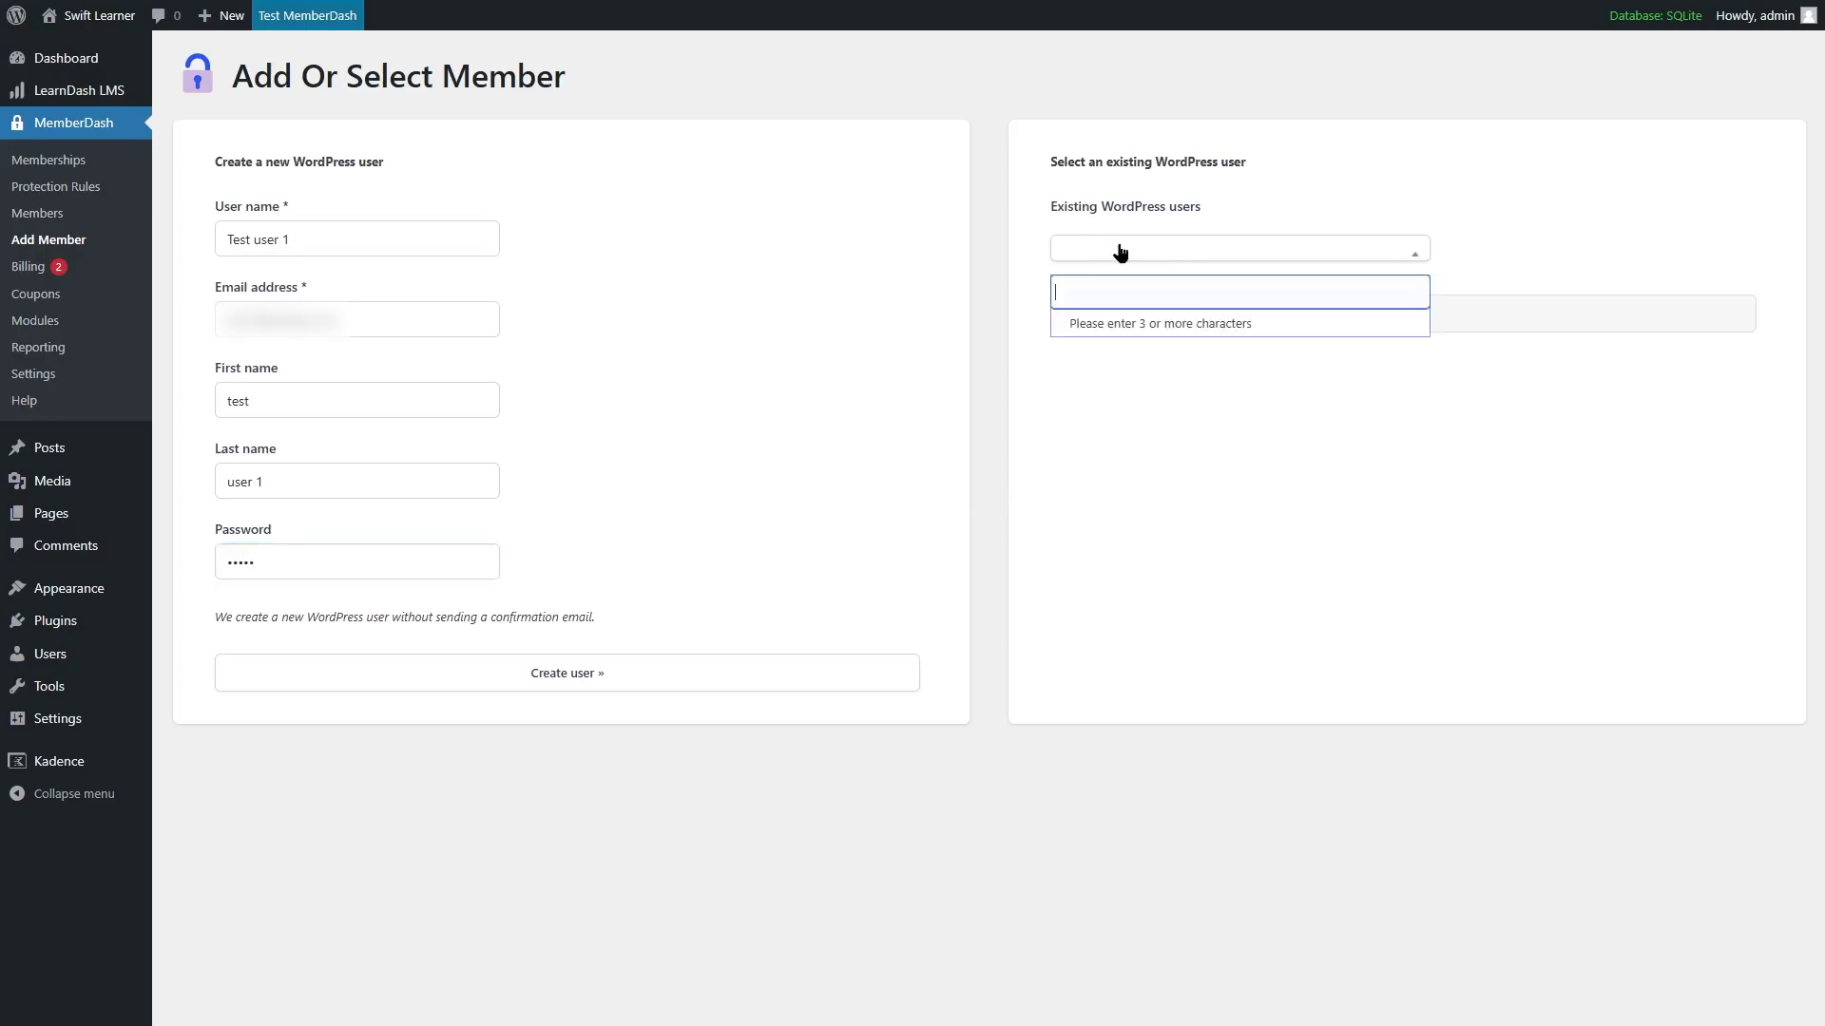
pyautogui.click(1188, 255)
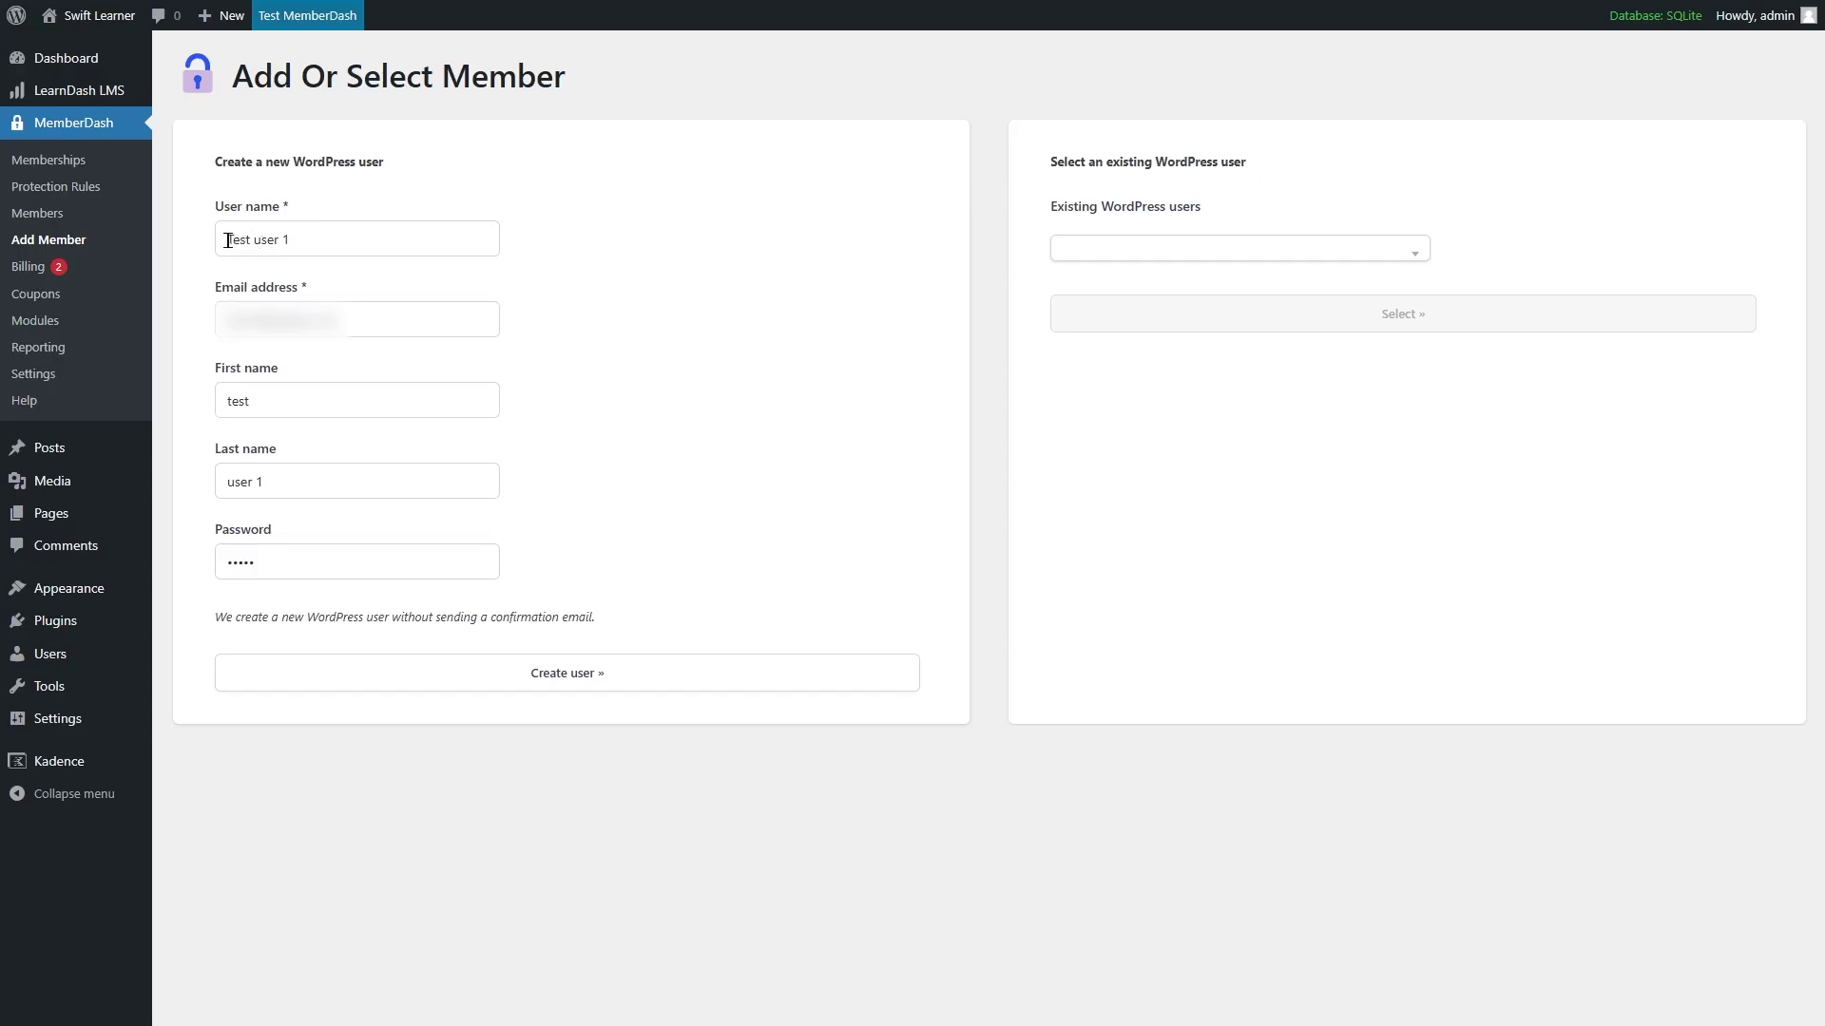
pyautogui.click(536, 680)
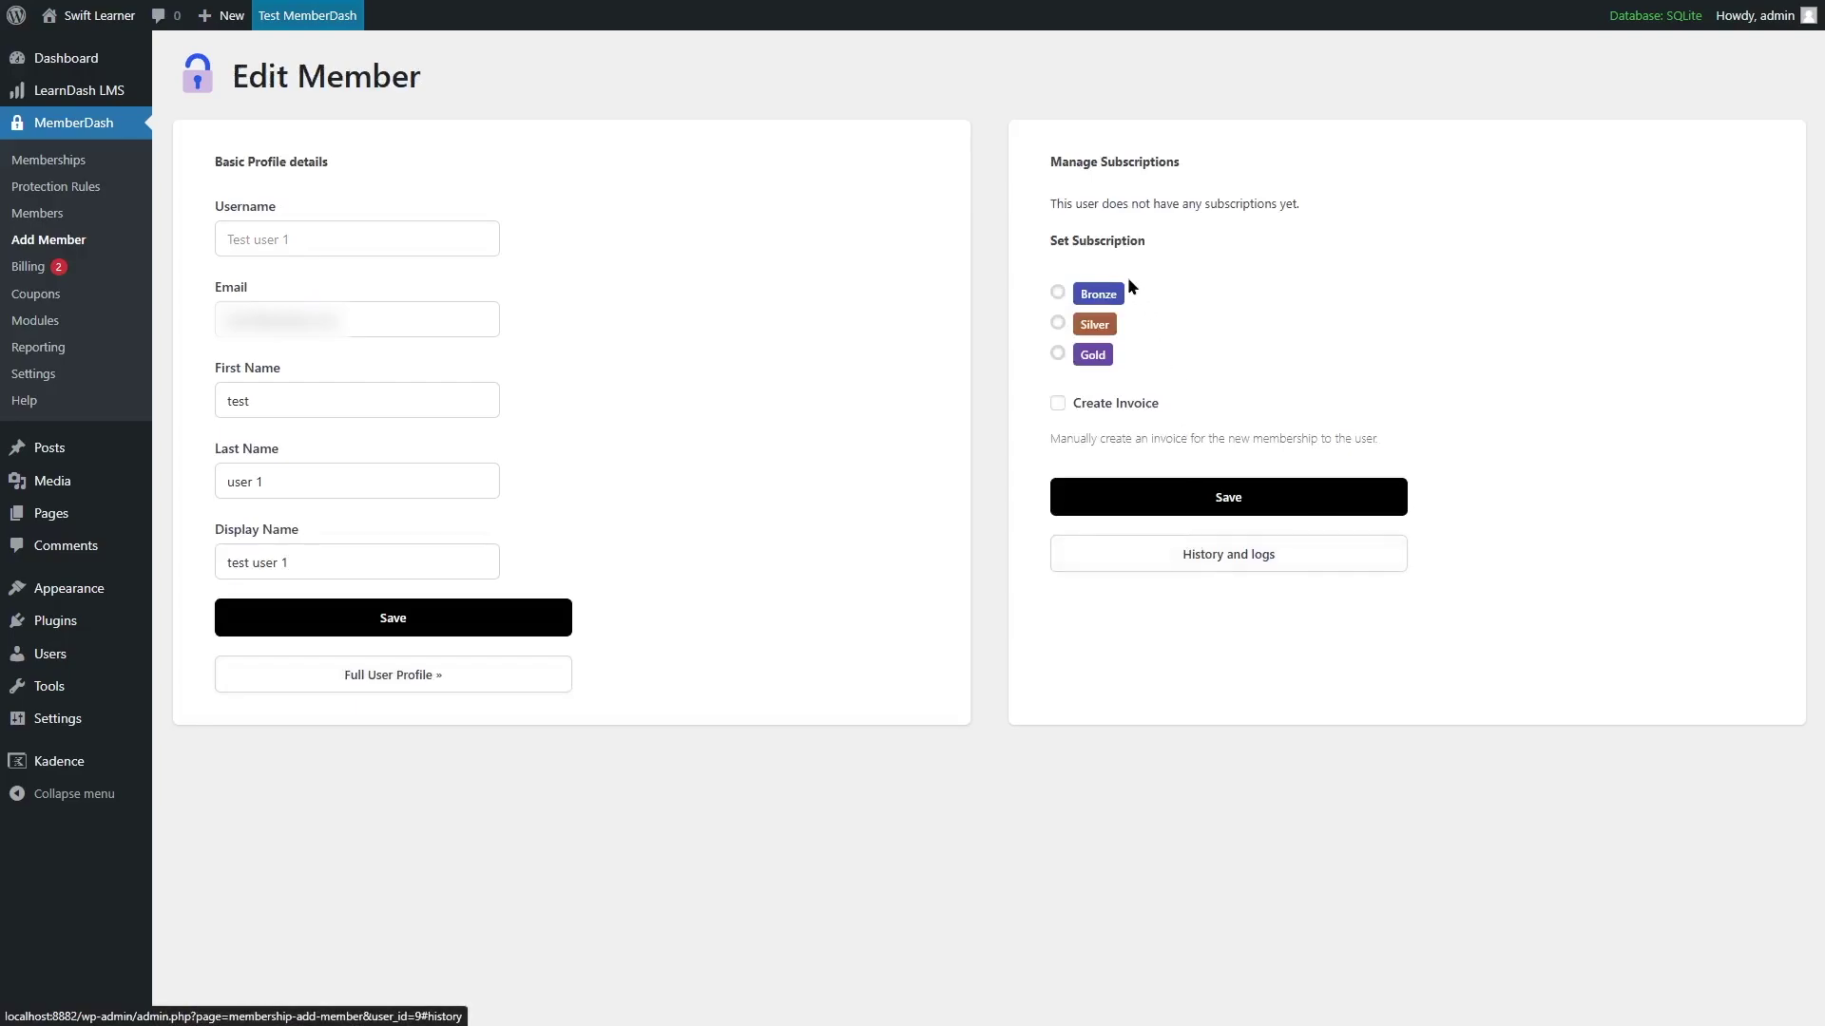
# Step: Save a Bronze subscription for the test member and view it in the Members list
pyautogui.click(1058, 292)
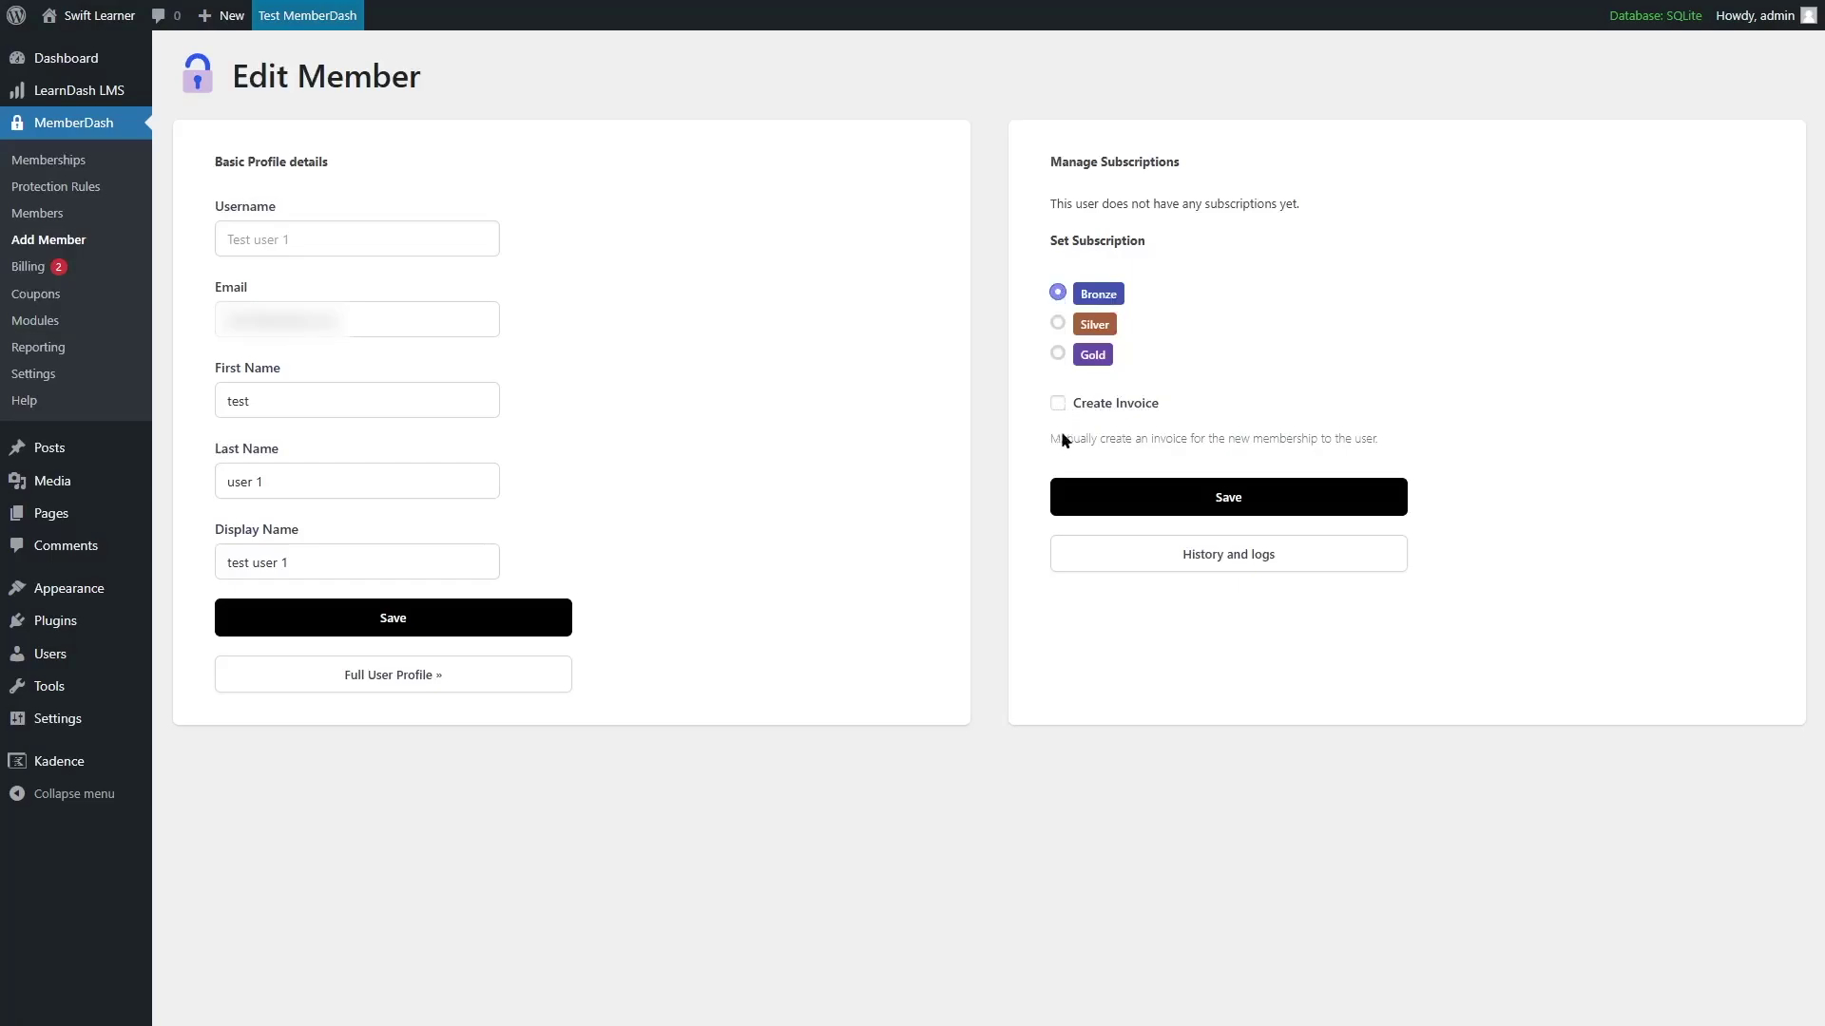
pyautogui.click(1298, 509)
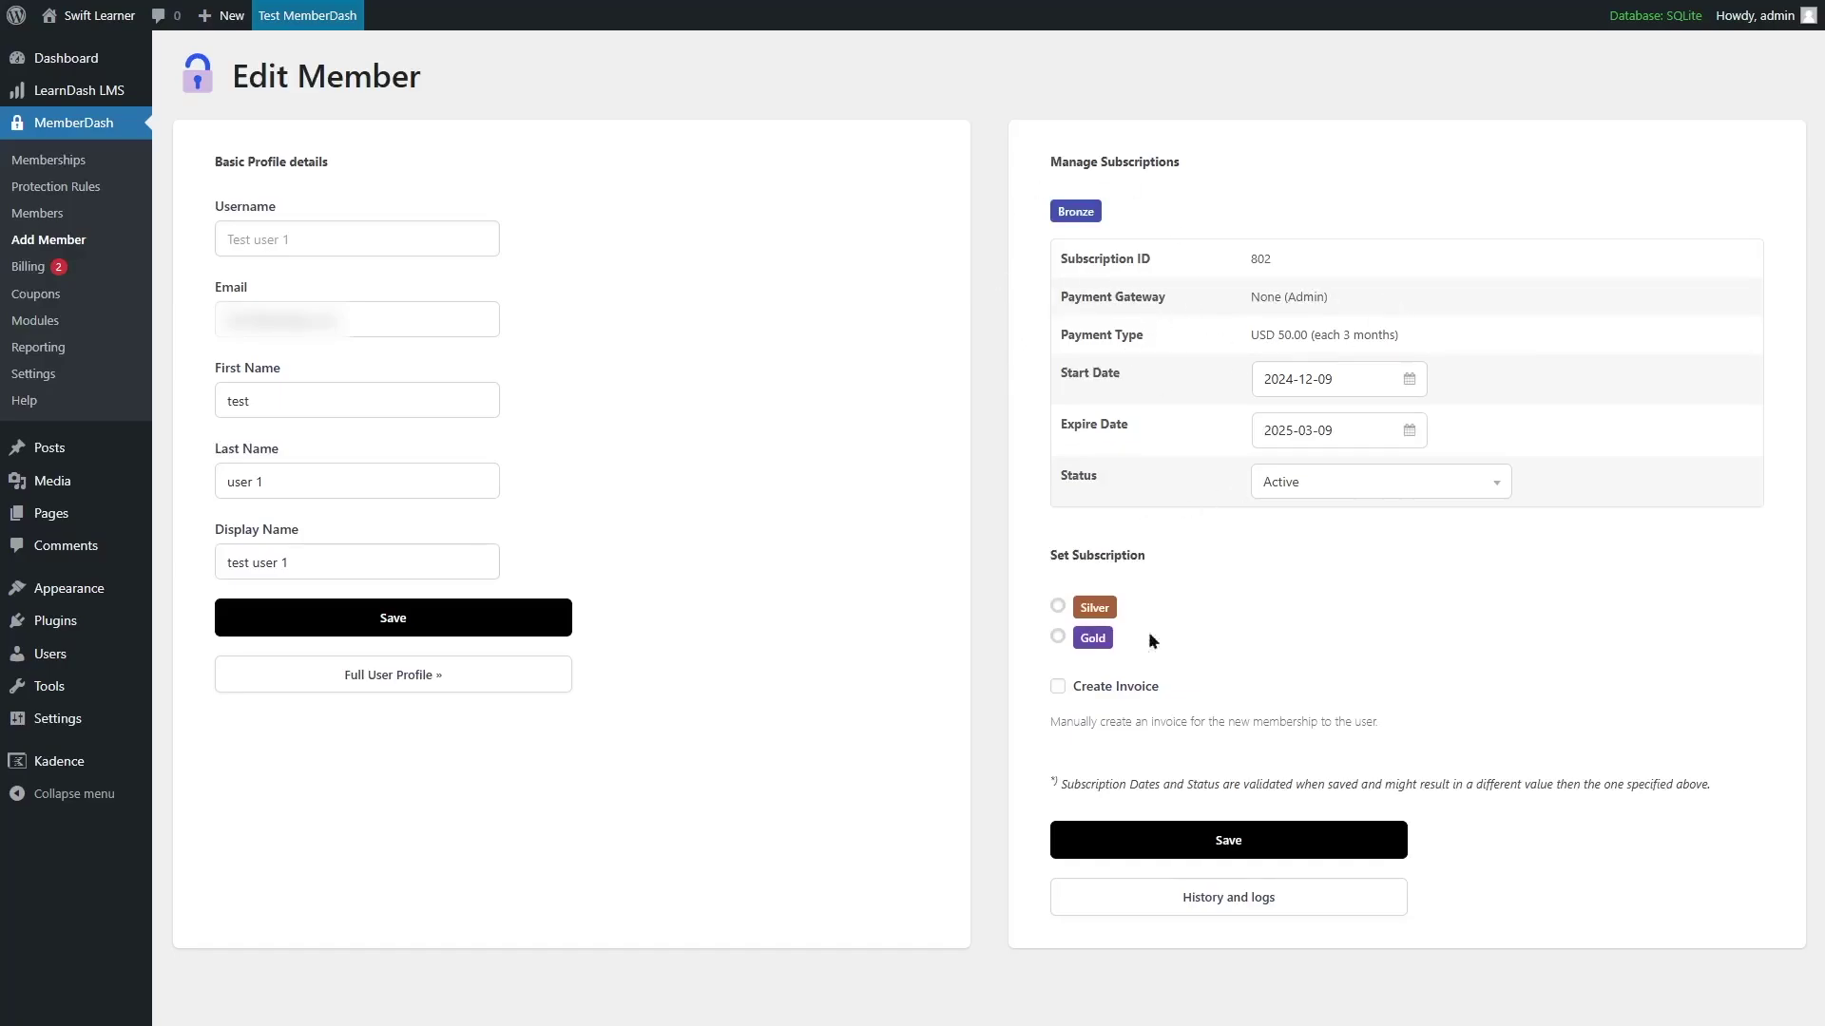
pyautogui.click(1245, 842)
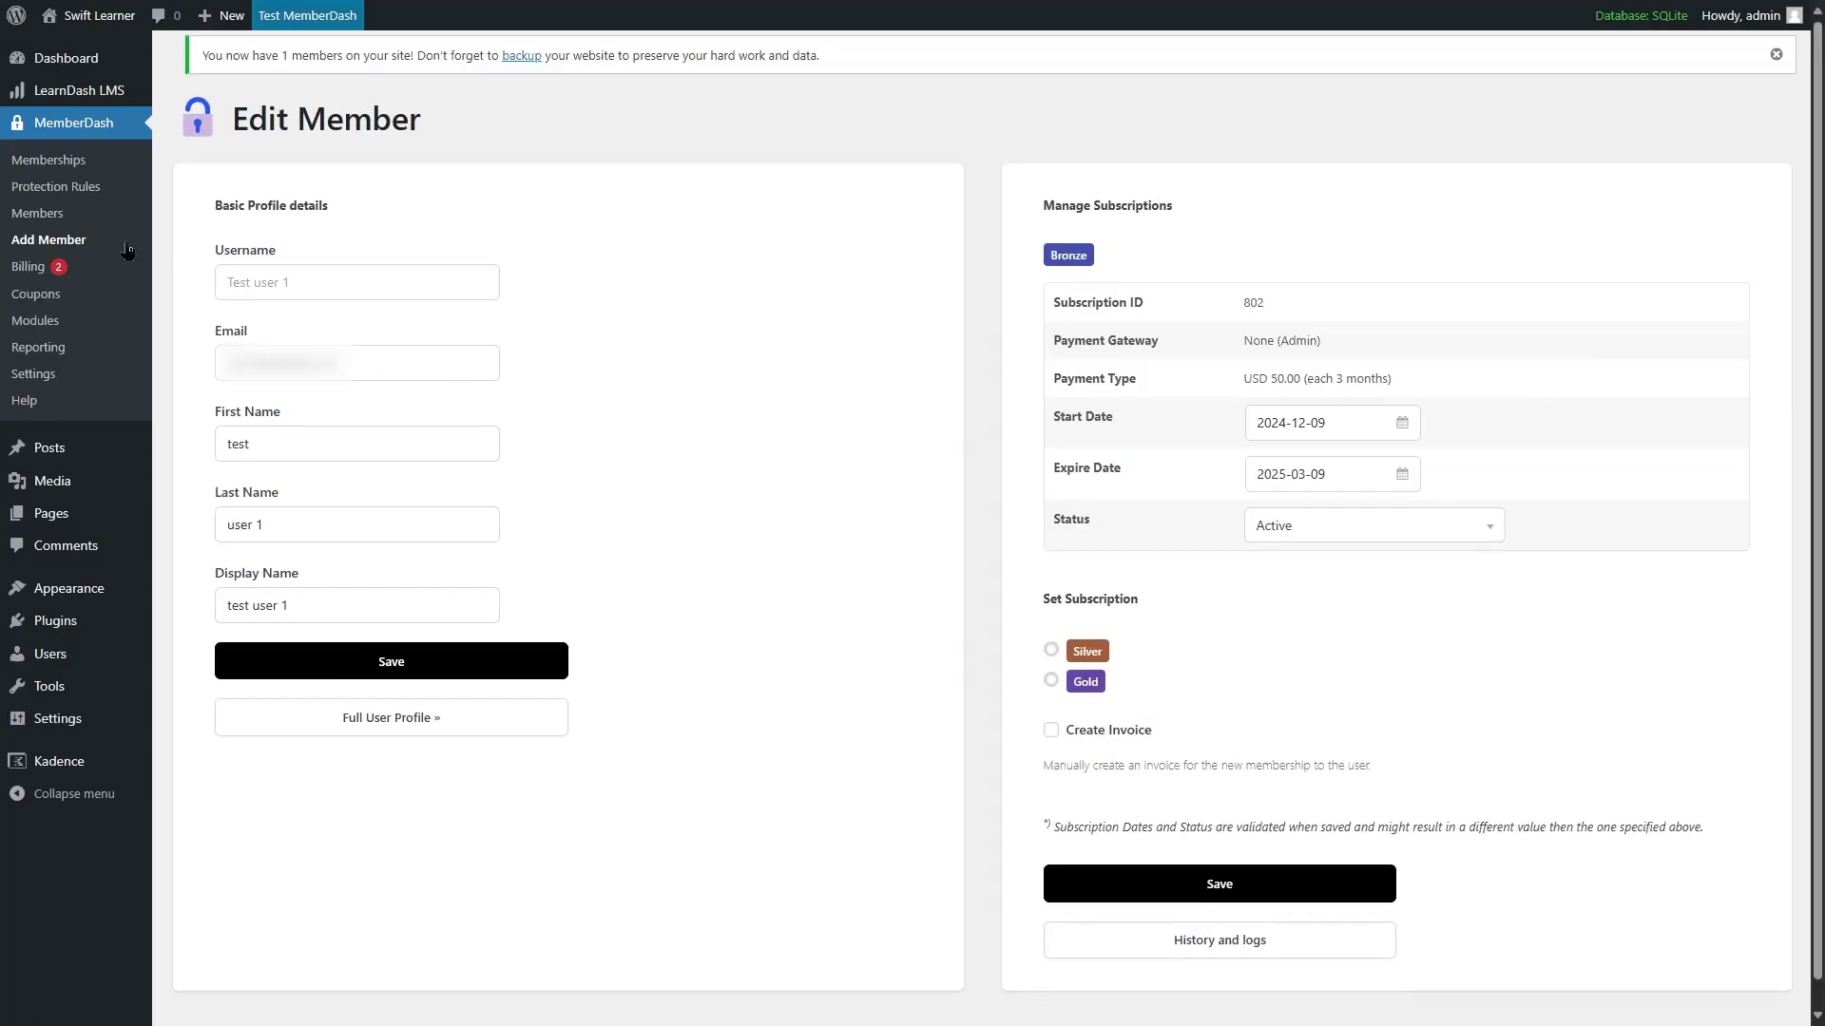
pyautogui.click(56, 218)
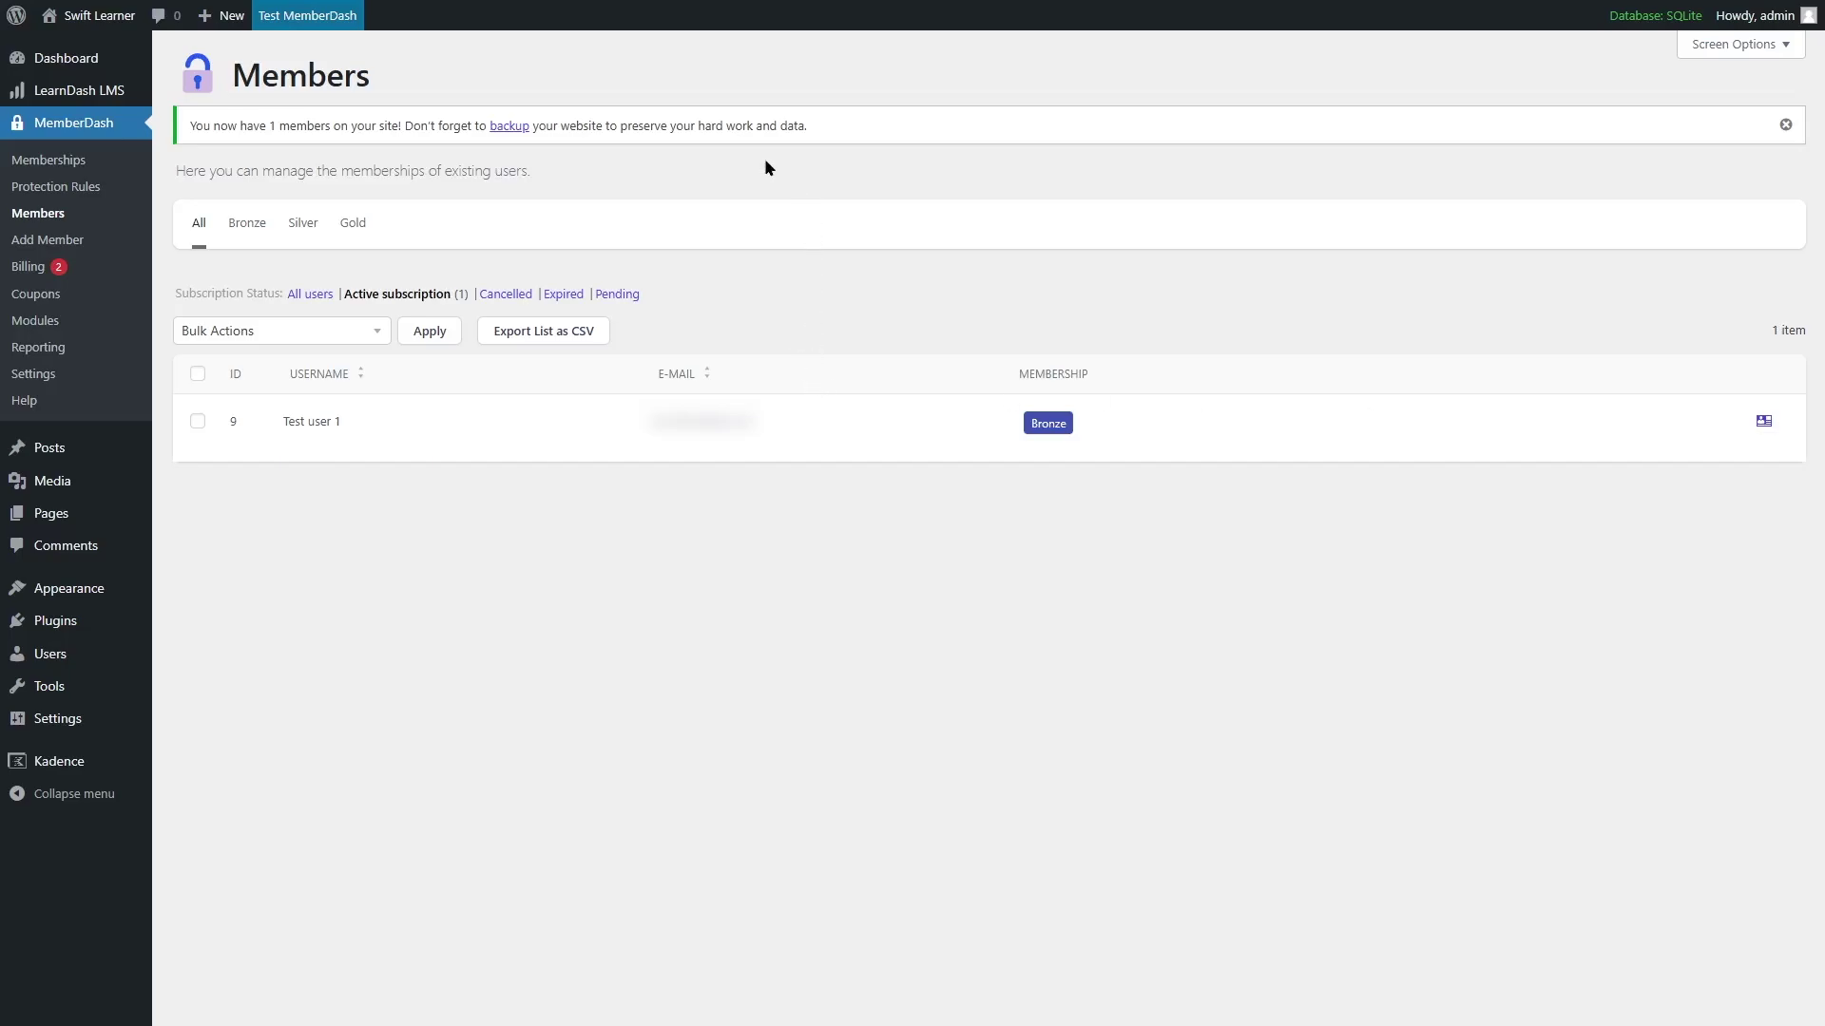
# Step: Open Create the Perfect Marketing Strategy from the LearnDash Courses list for editing
pyautogui.moveTo(114, 95)
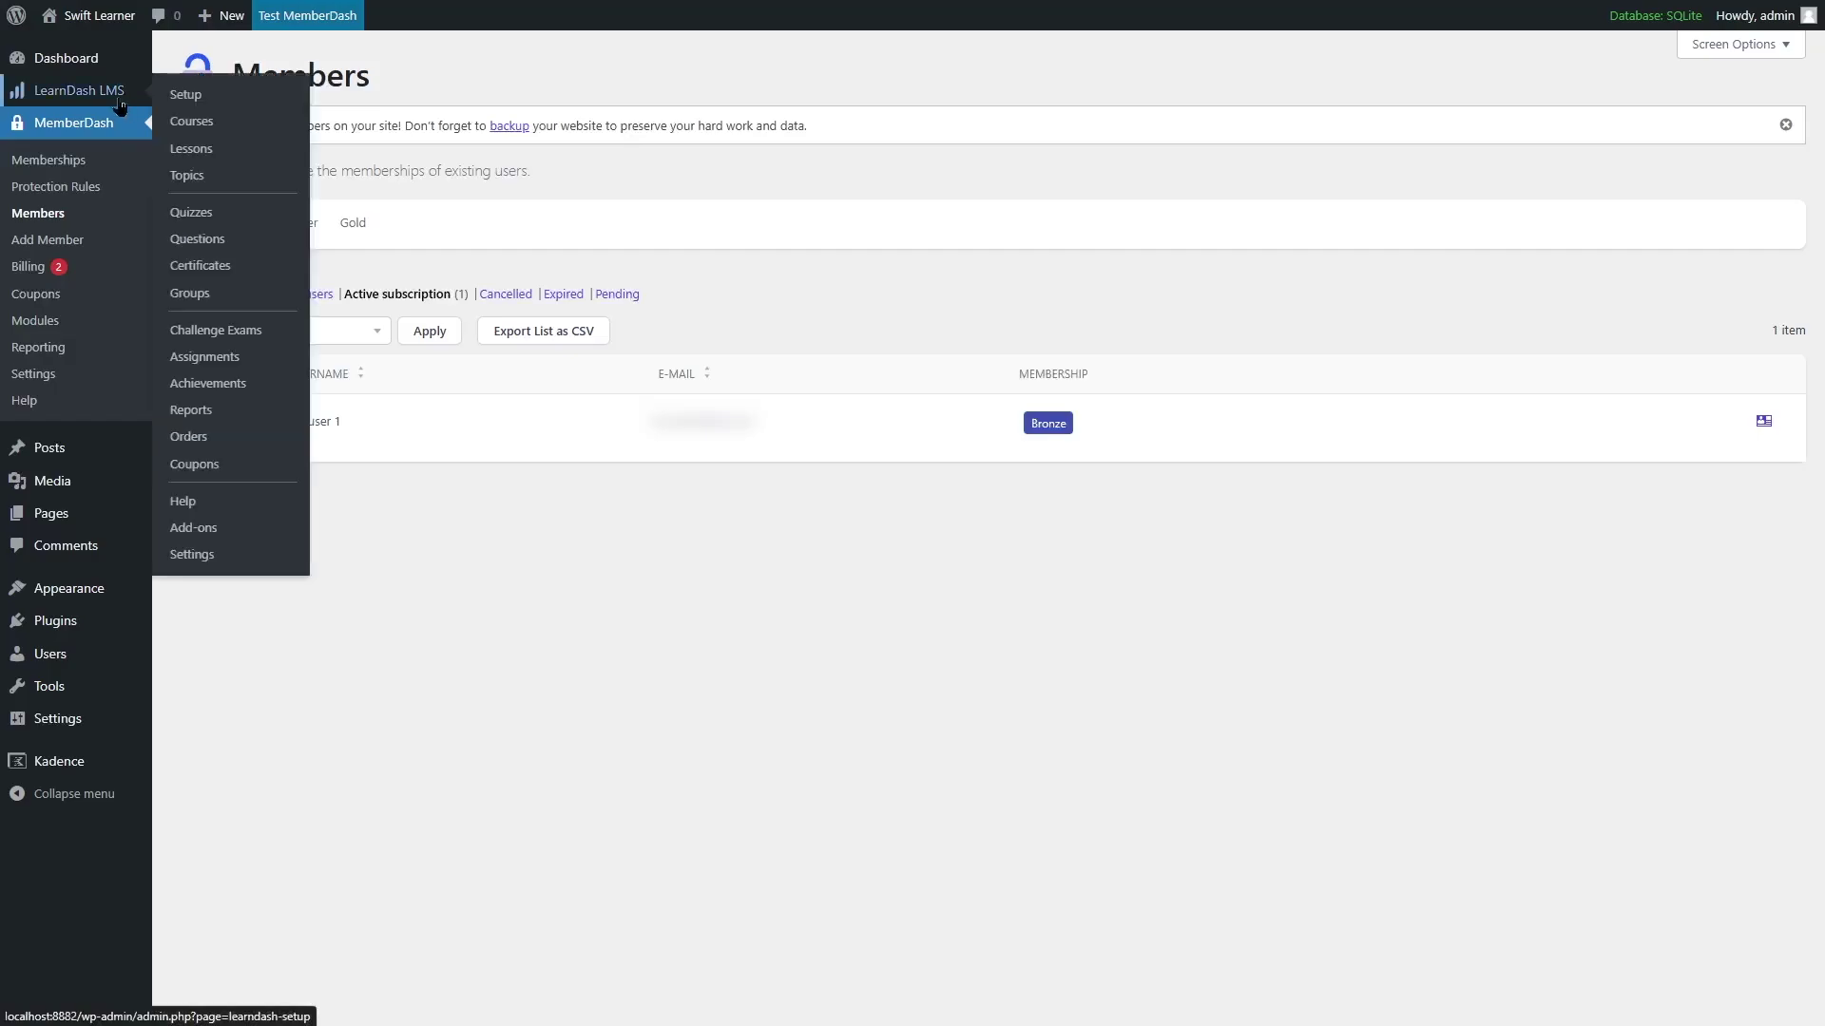
pyautogui.click(219, 128)
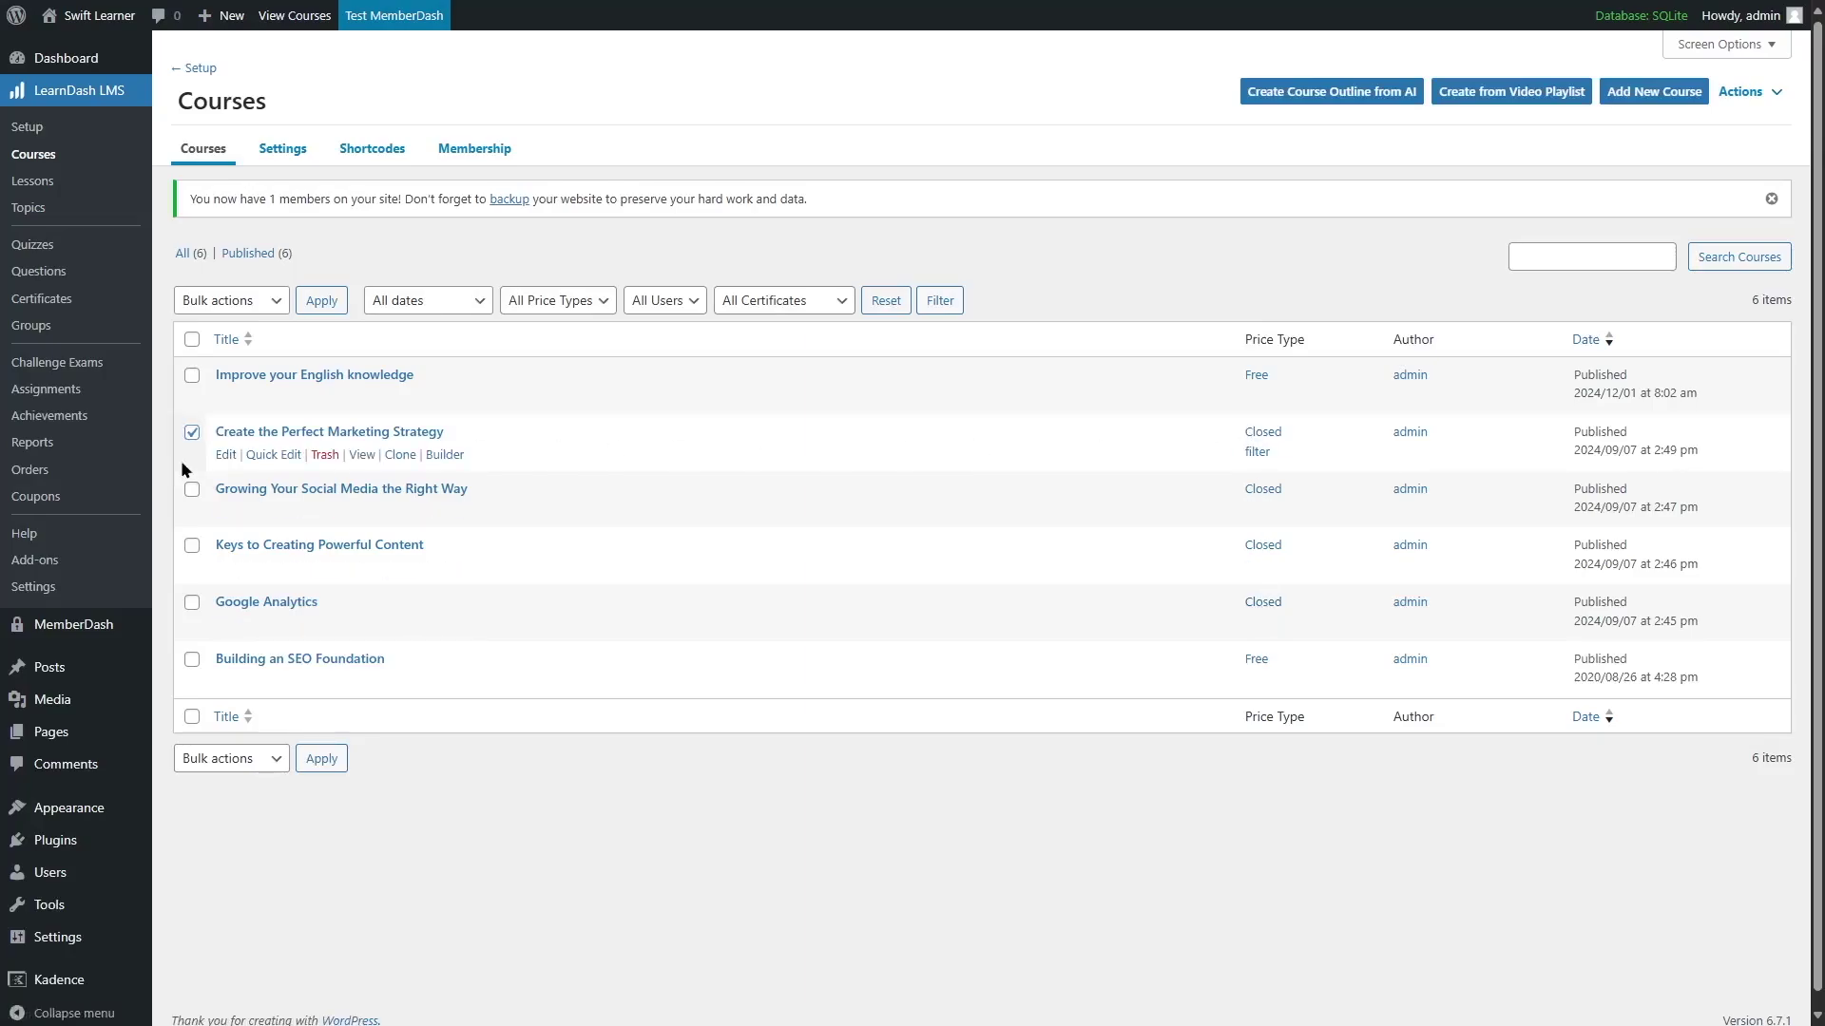
pyautogui.click(227, 457)
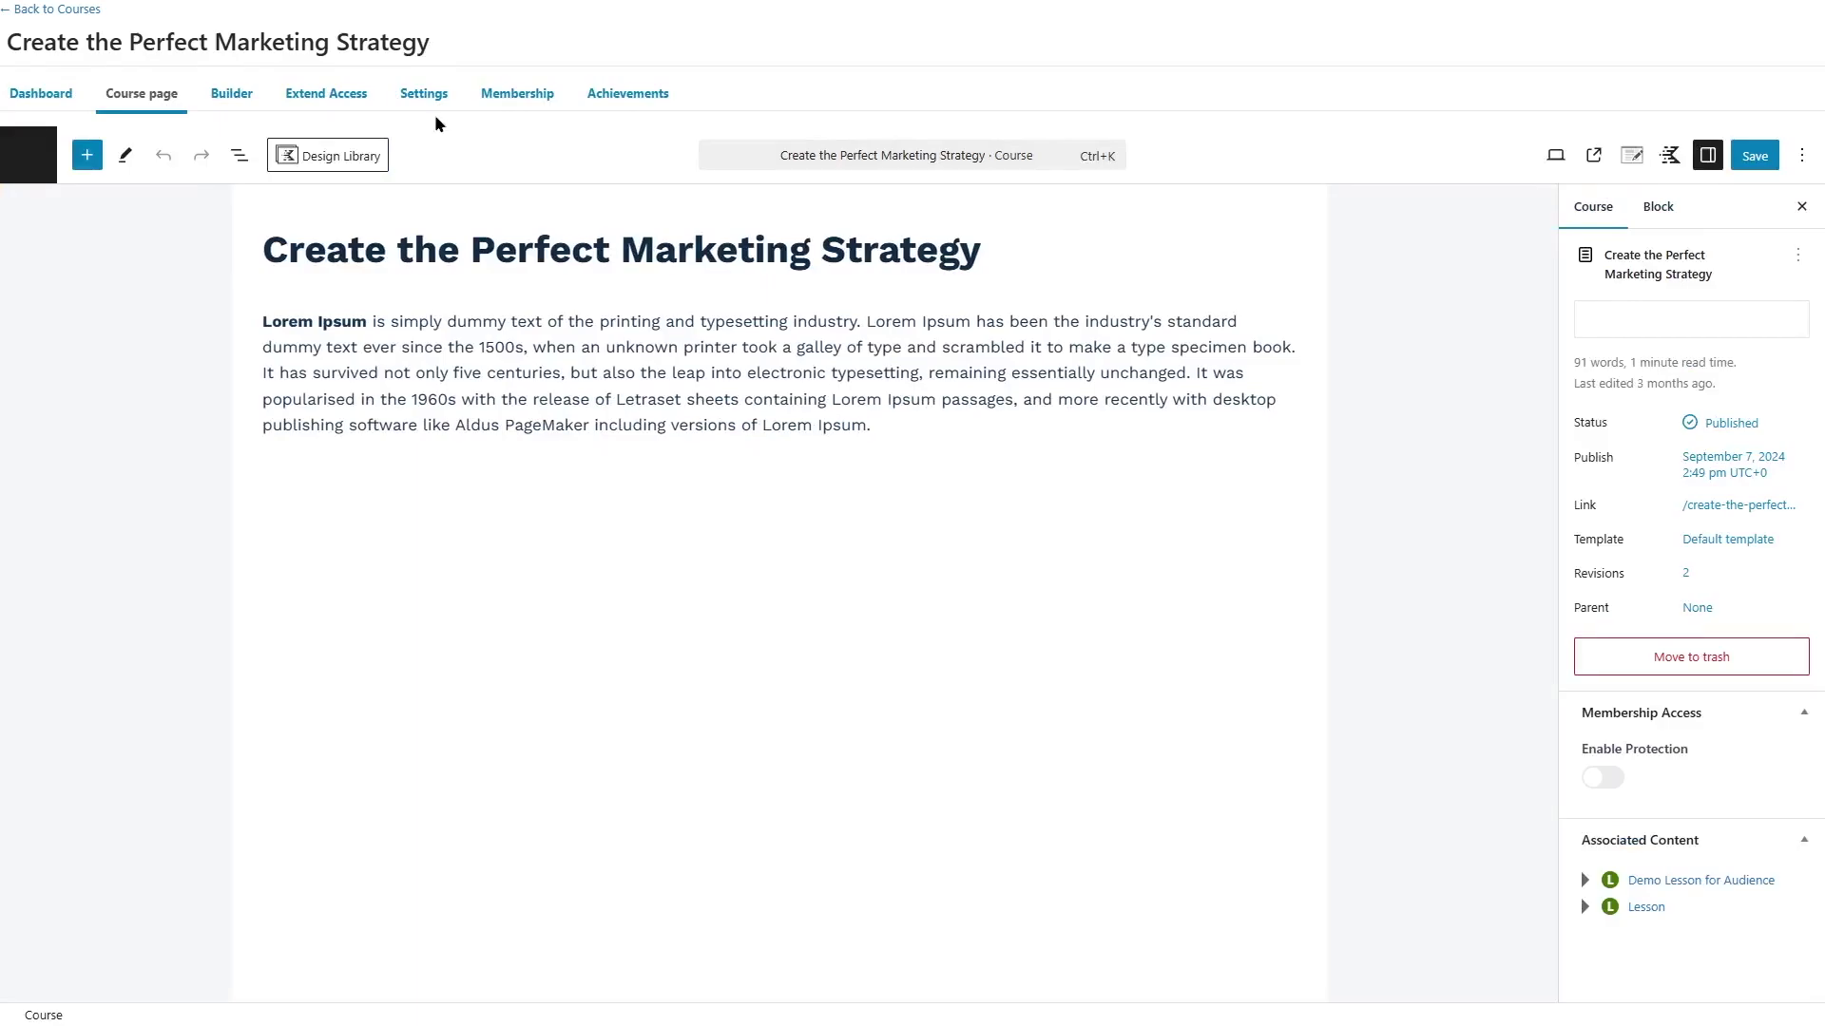
# Step: Leave the course's Membership setting empty, save it, and return to Courses
pyautogui.click(433, 99)
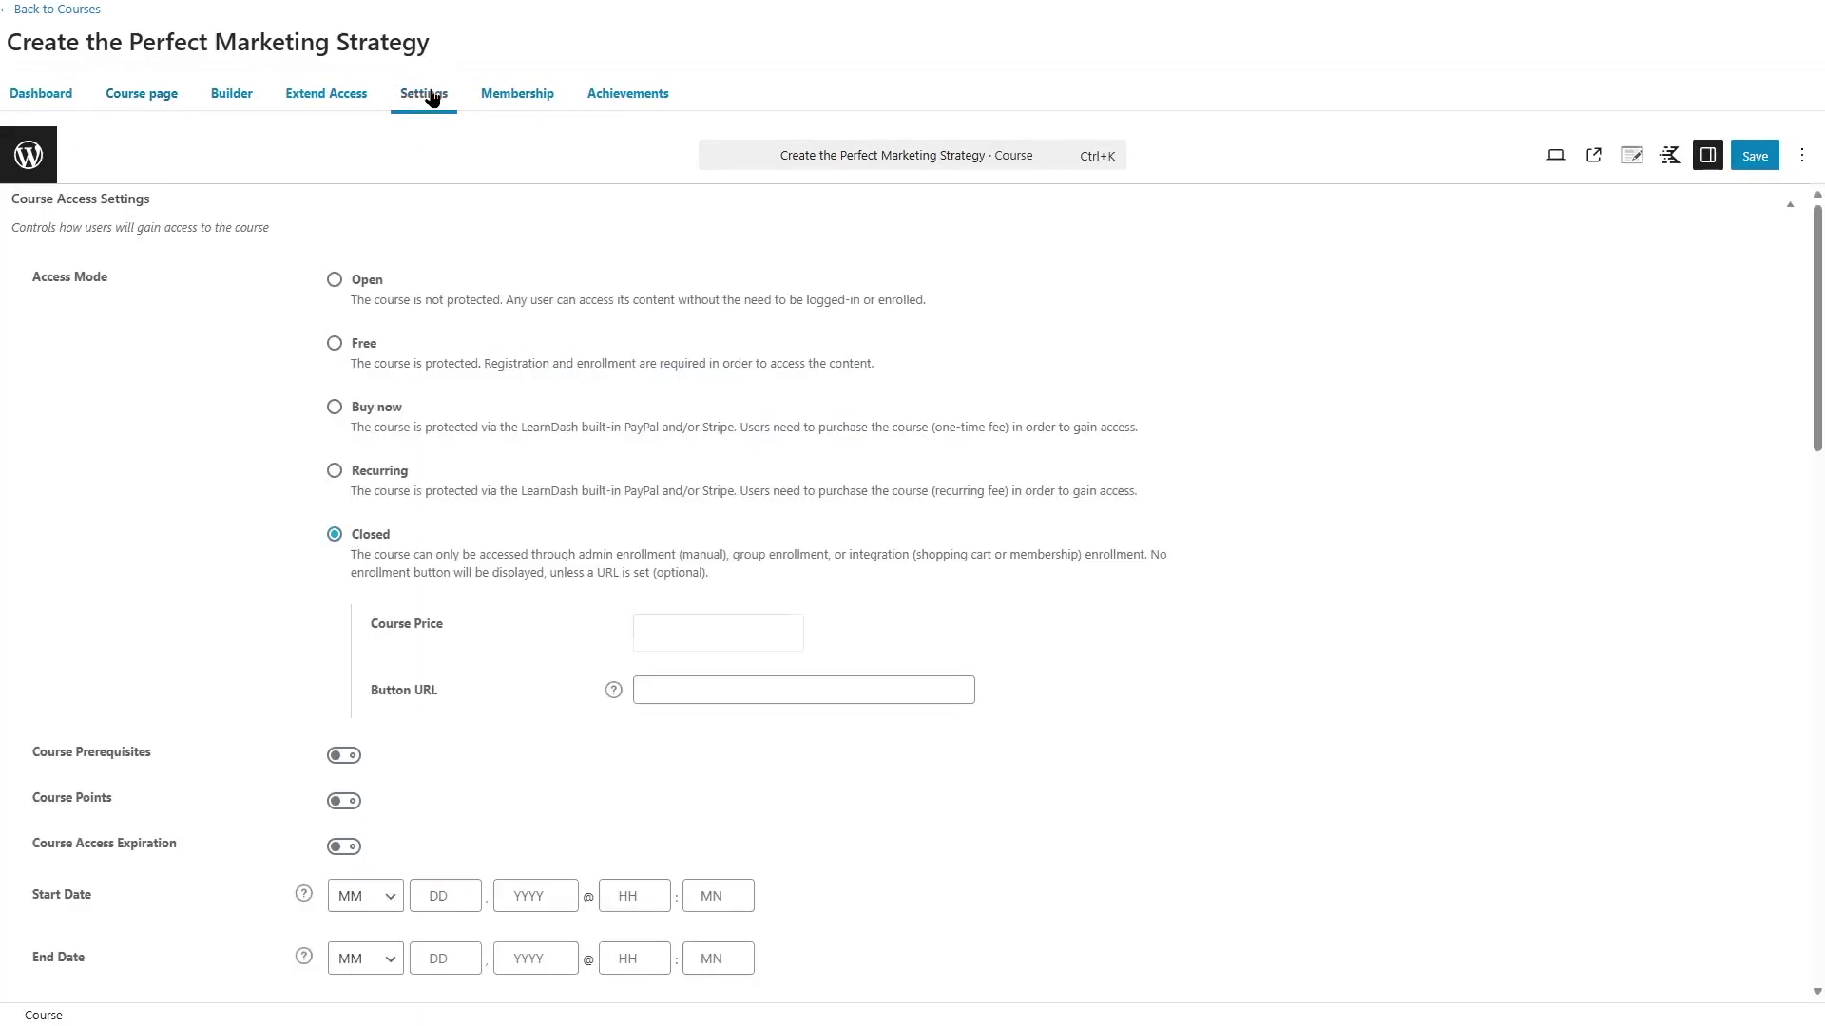
pyautogui.click(515, 95)
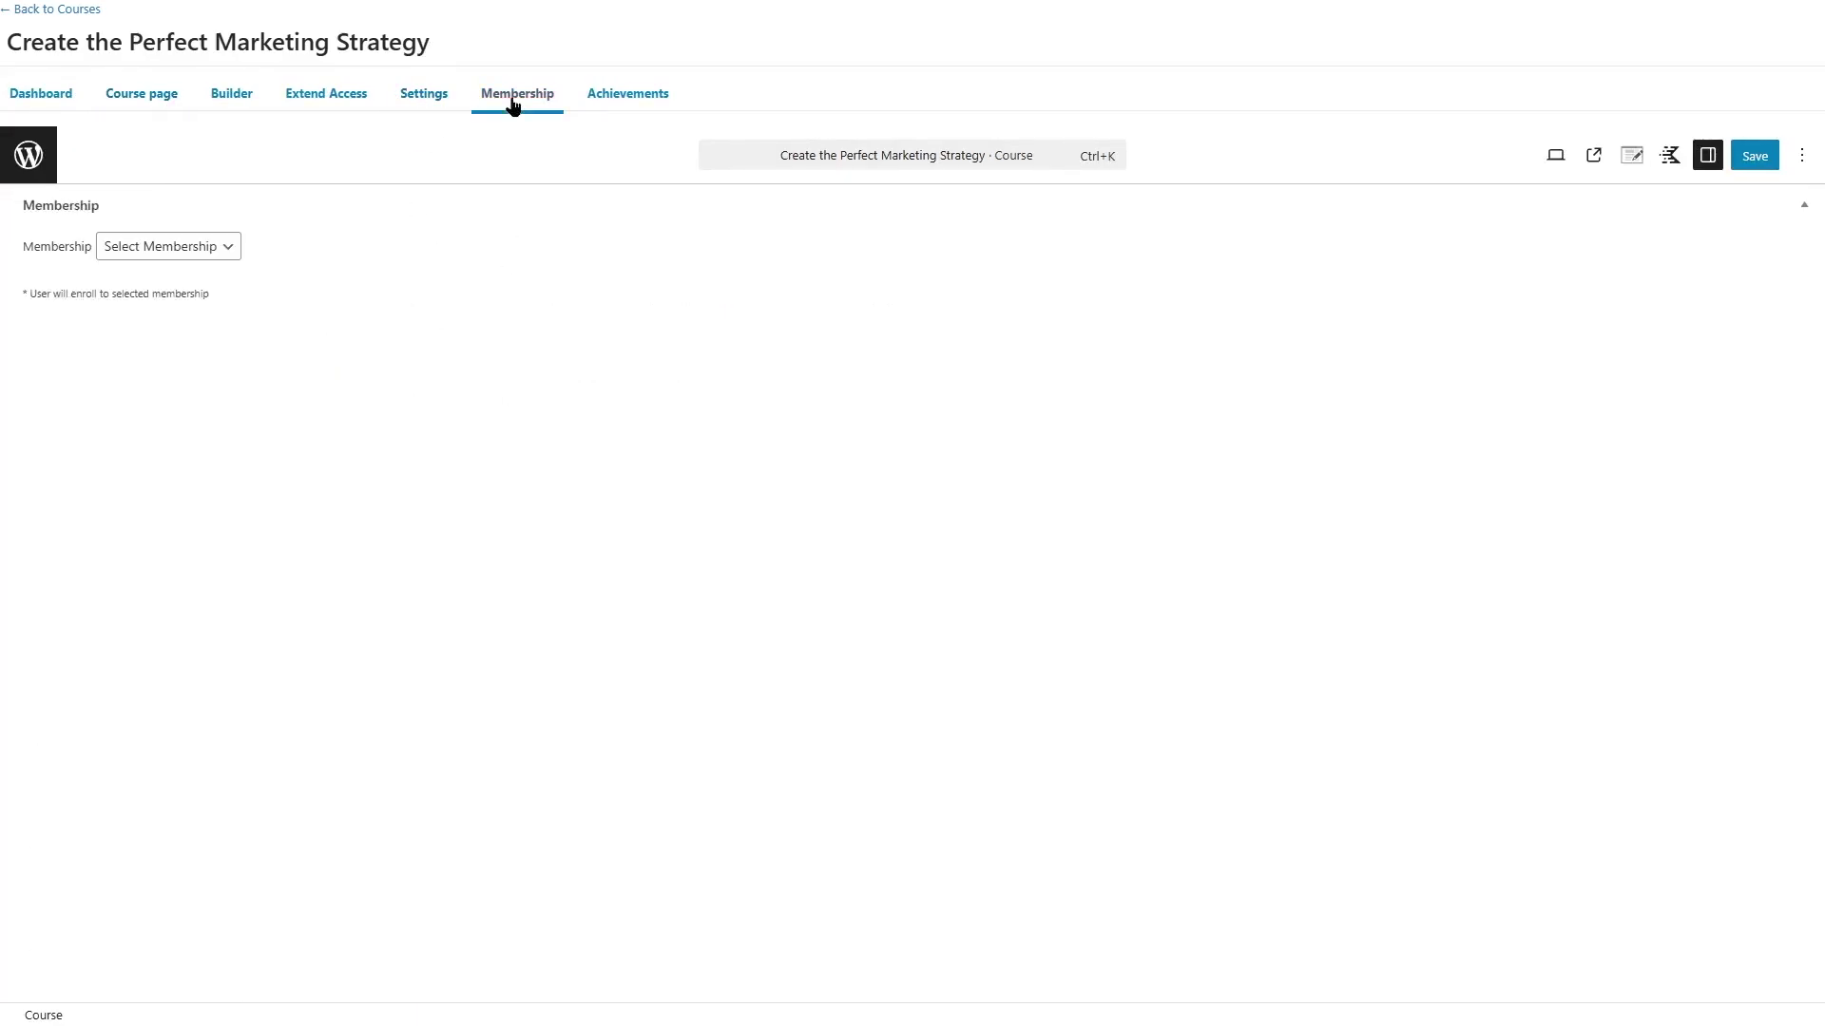
pyautogui.click(232, 248)
pyautogui.click(163, 304)
pyautogui.click(235, 246)
pyautogui.press('Up')
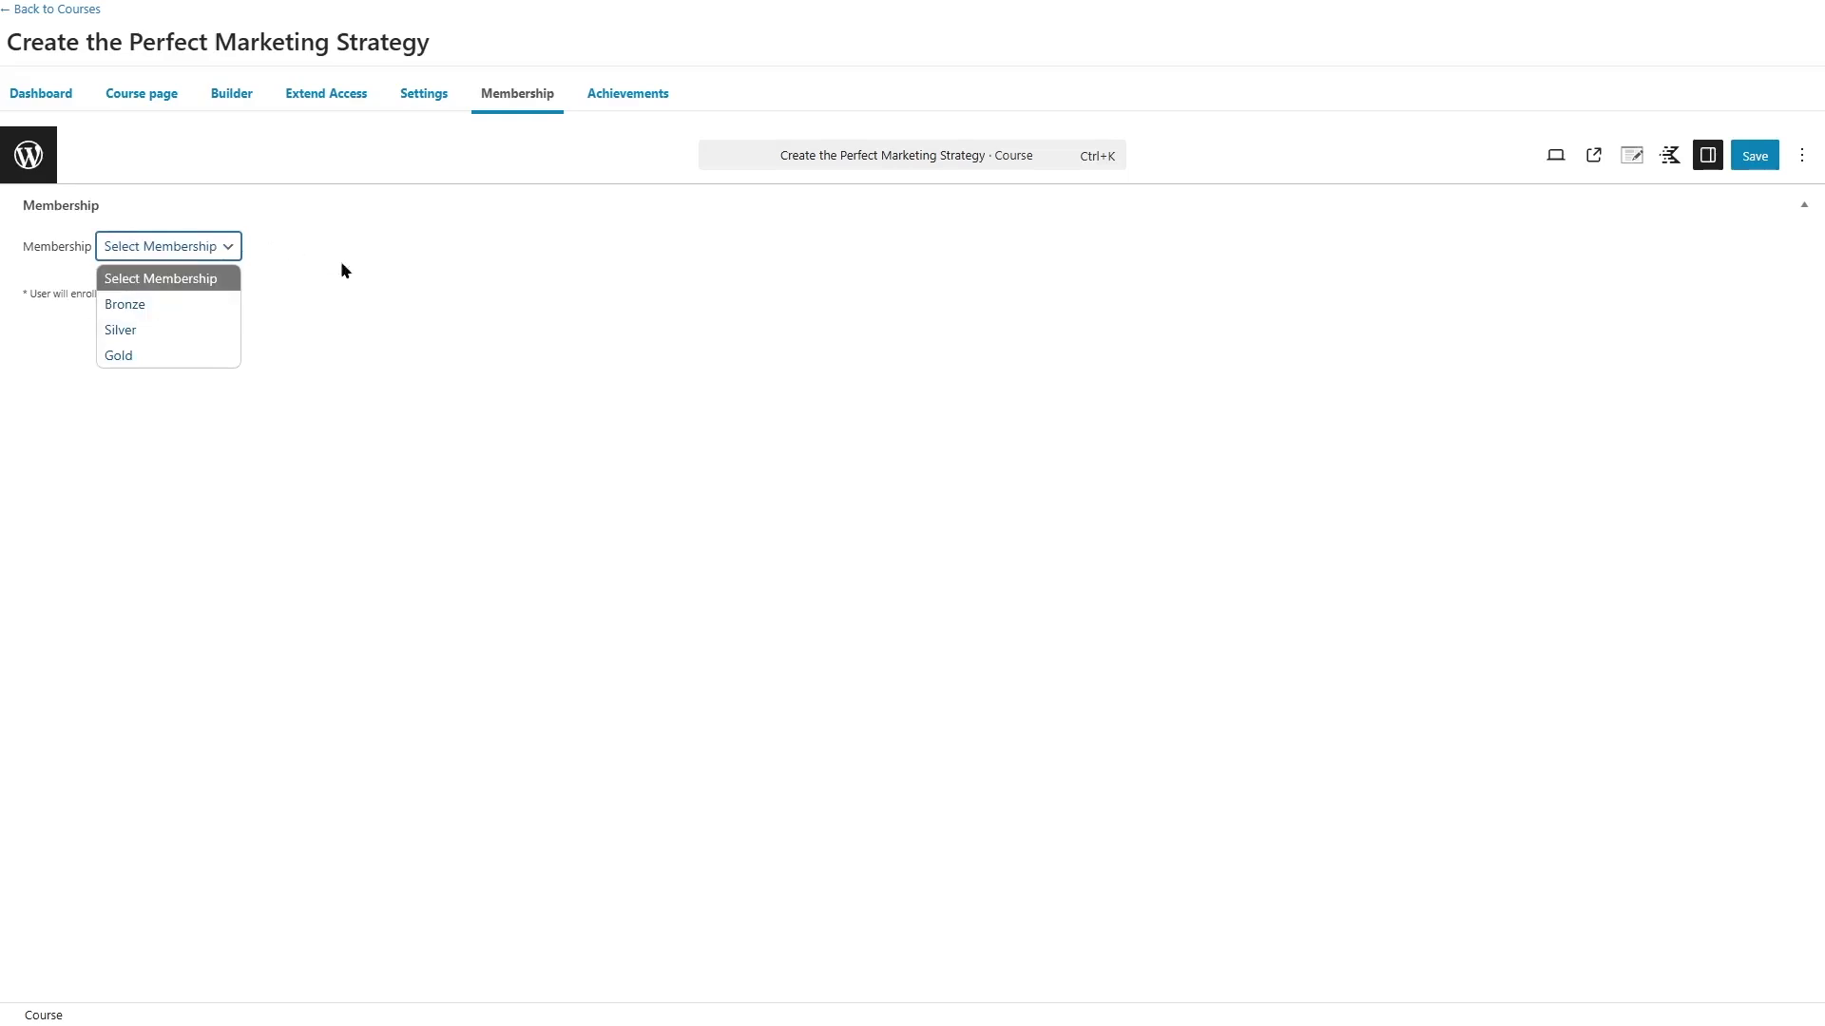
pyautogui.click(176, 279)
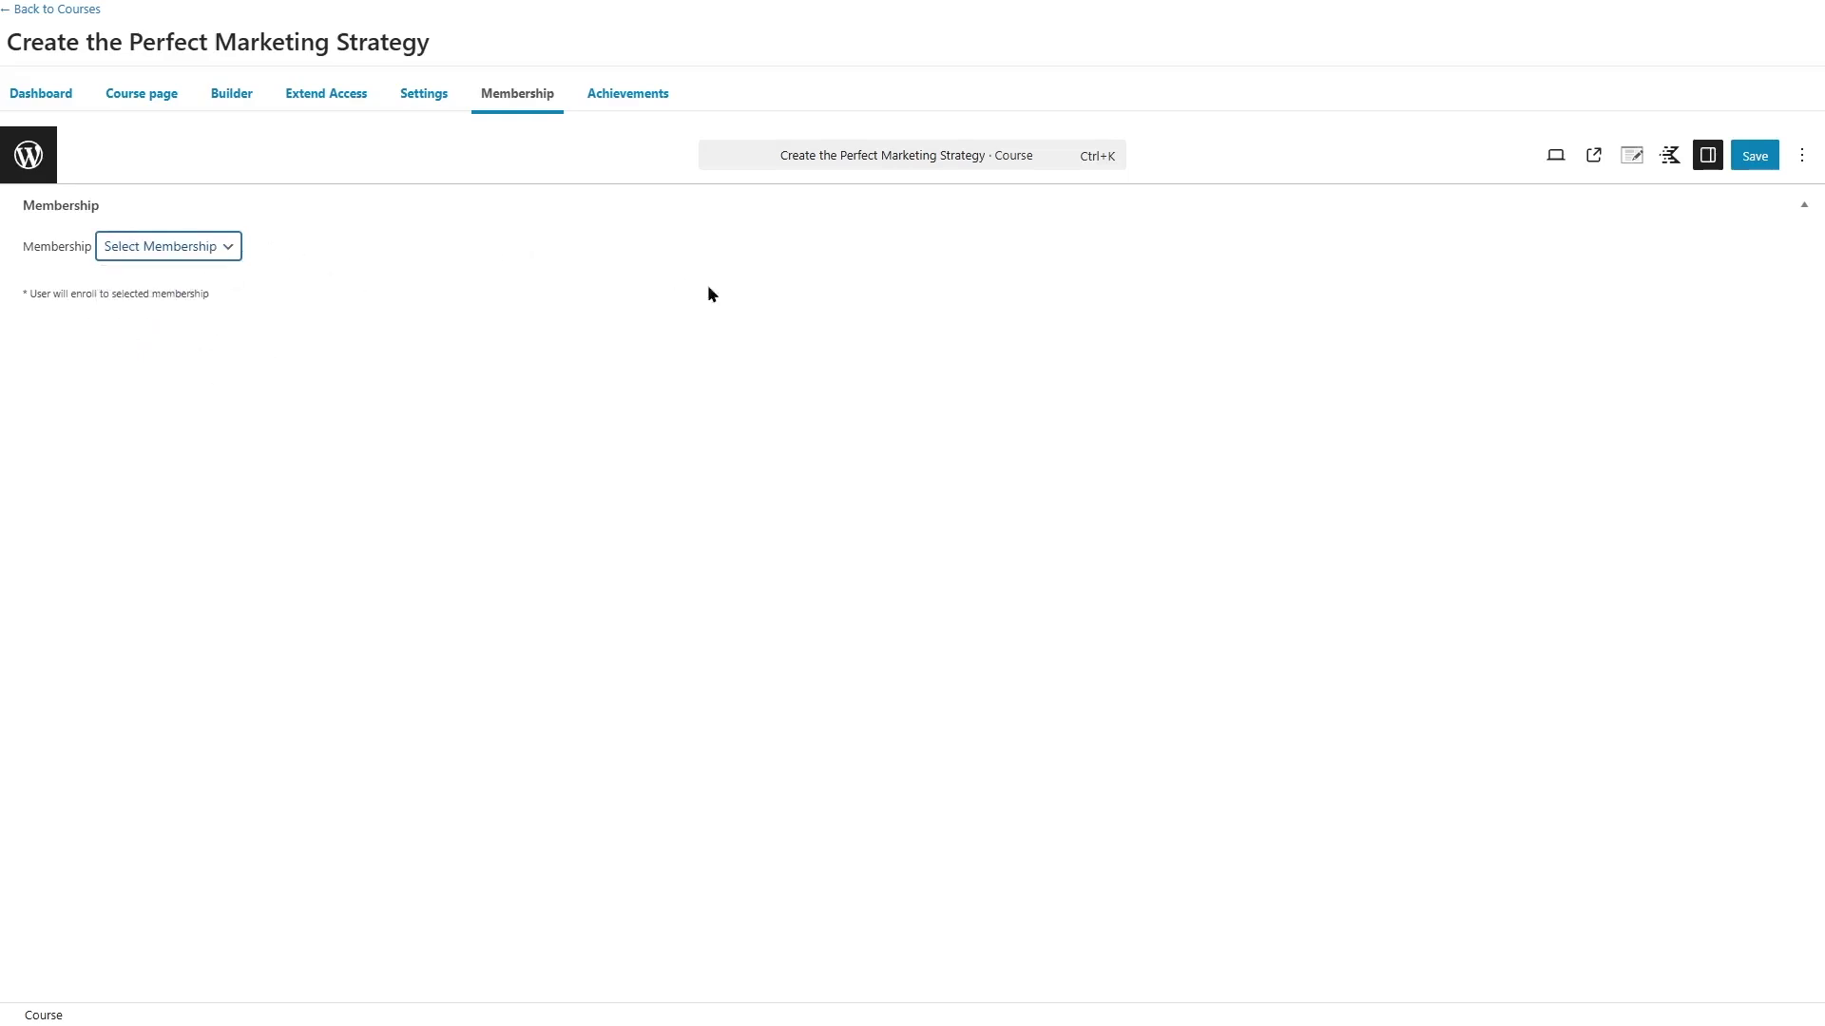
pyautogui.click(1756, 160)
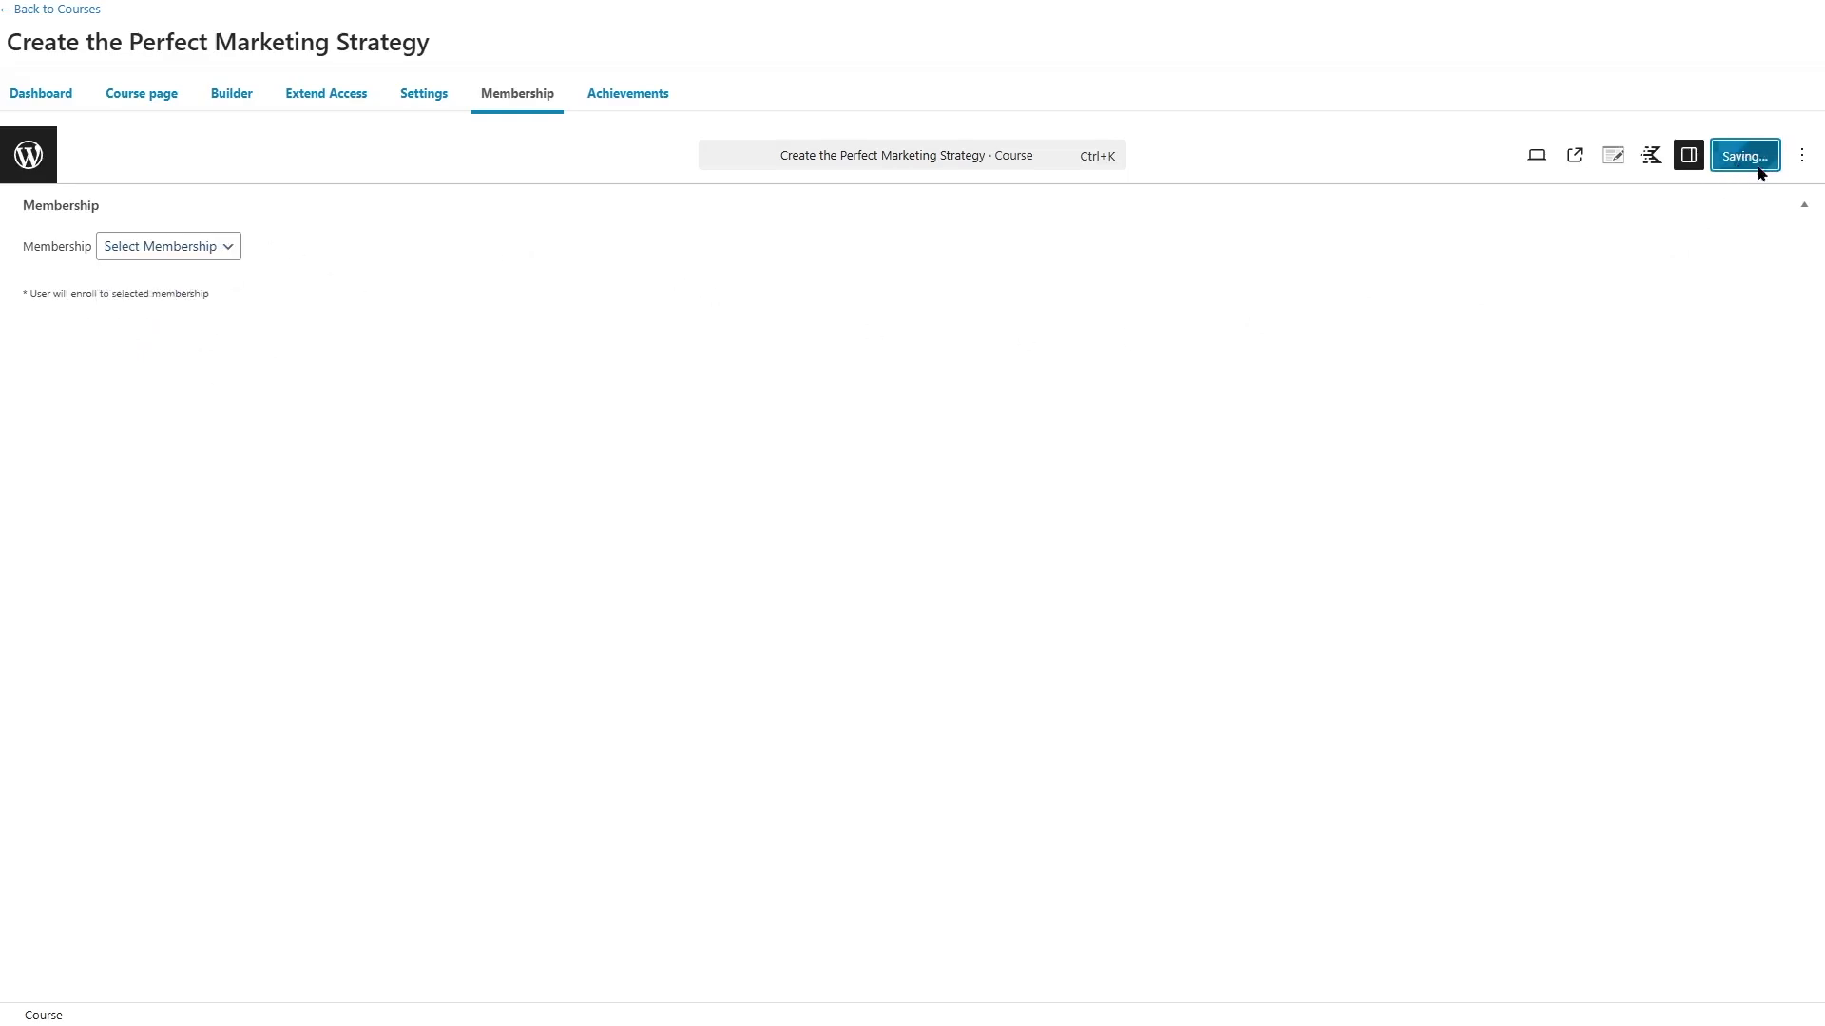
pyautogui.click(77, 15)
# Step: Filter MemberDash's Custom Post Type Items protection rules to show only courses
pyautogui.moveTo(96, 642)
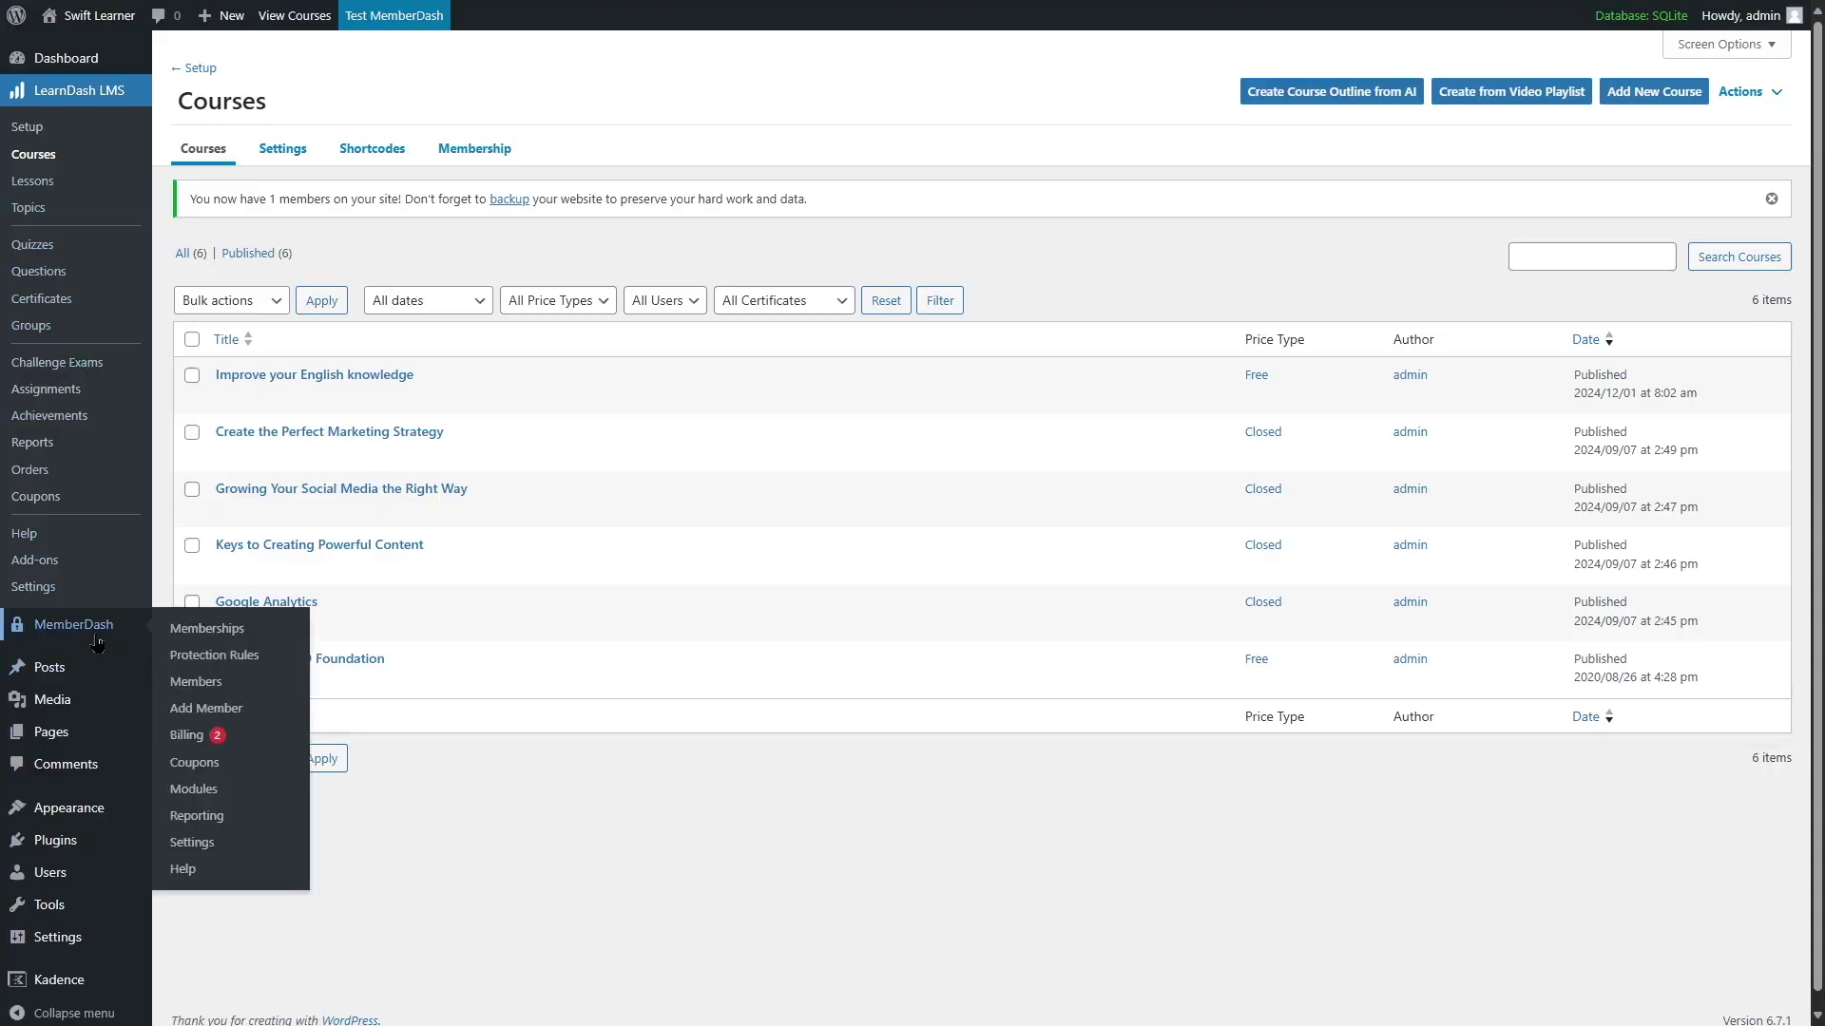
pyautogui.click(96, 643)
pyautogui.click(89, 197)
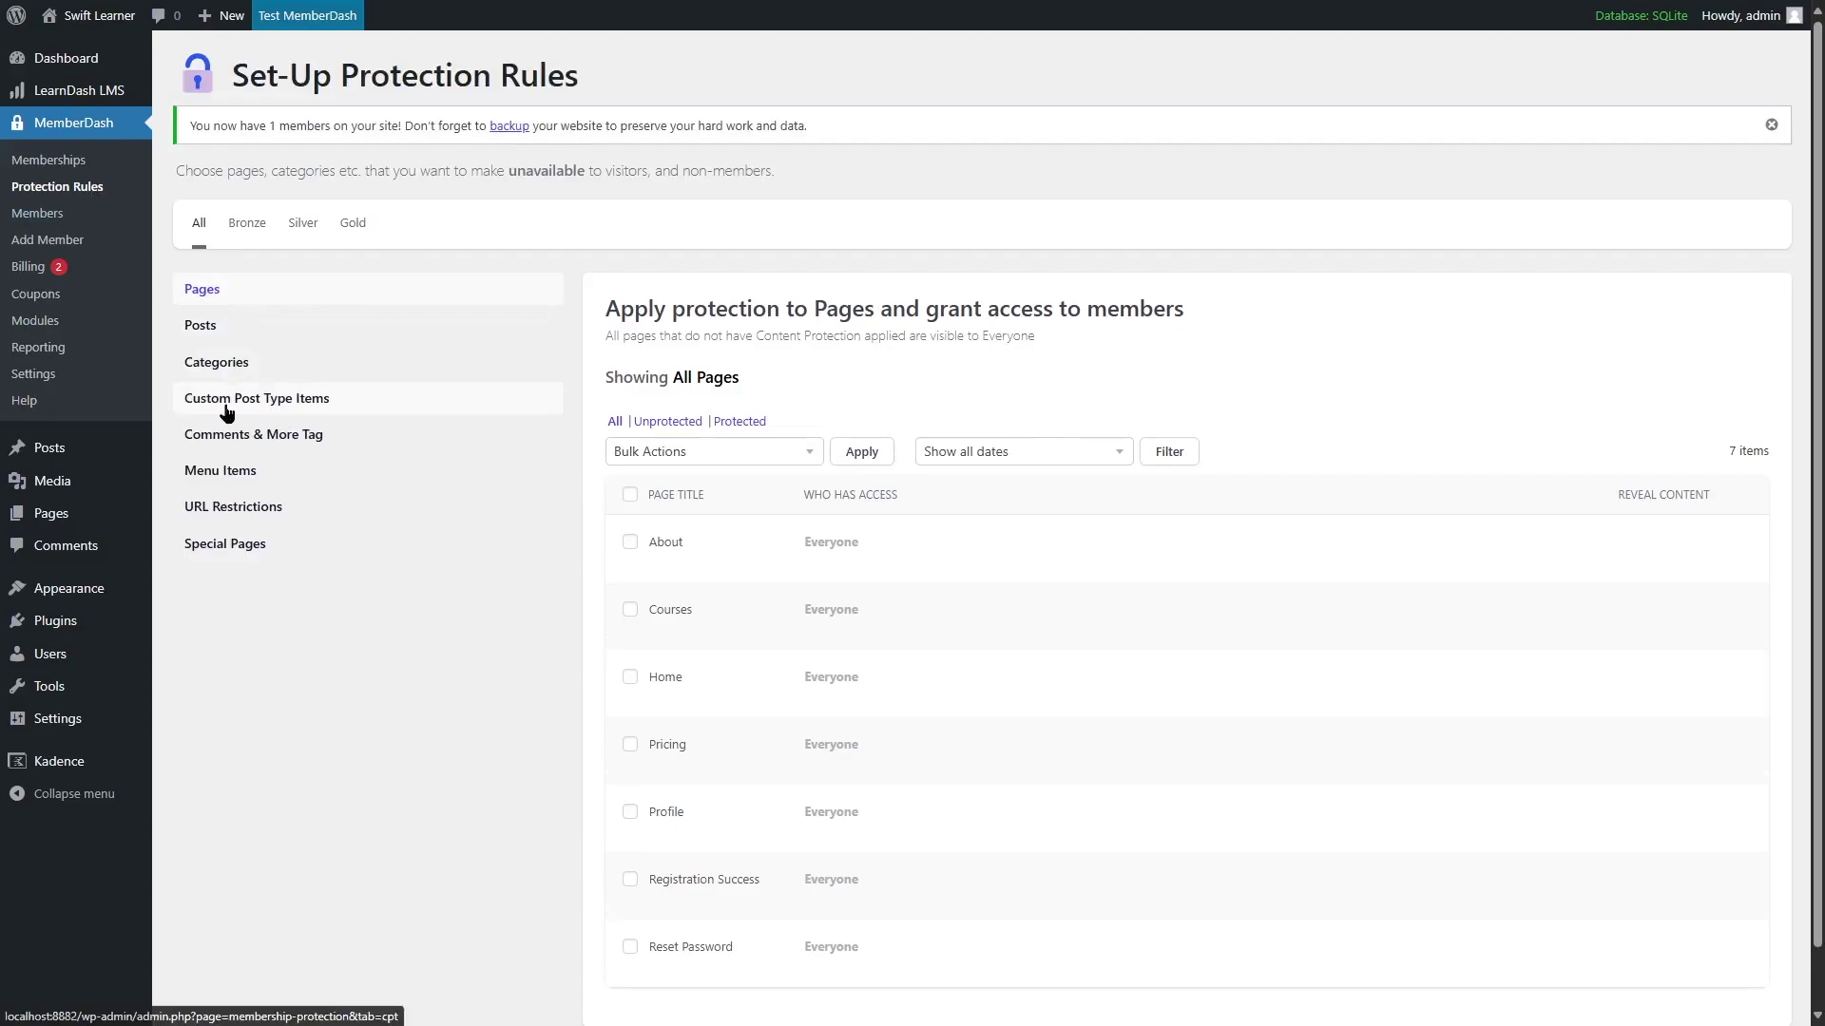
pyautogui.click(310, 408)
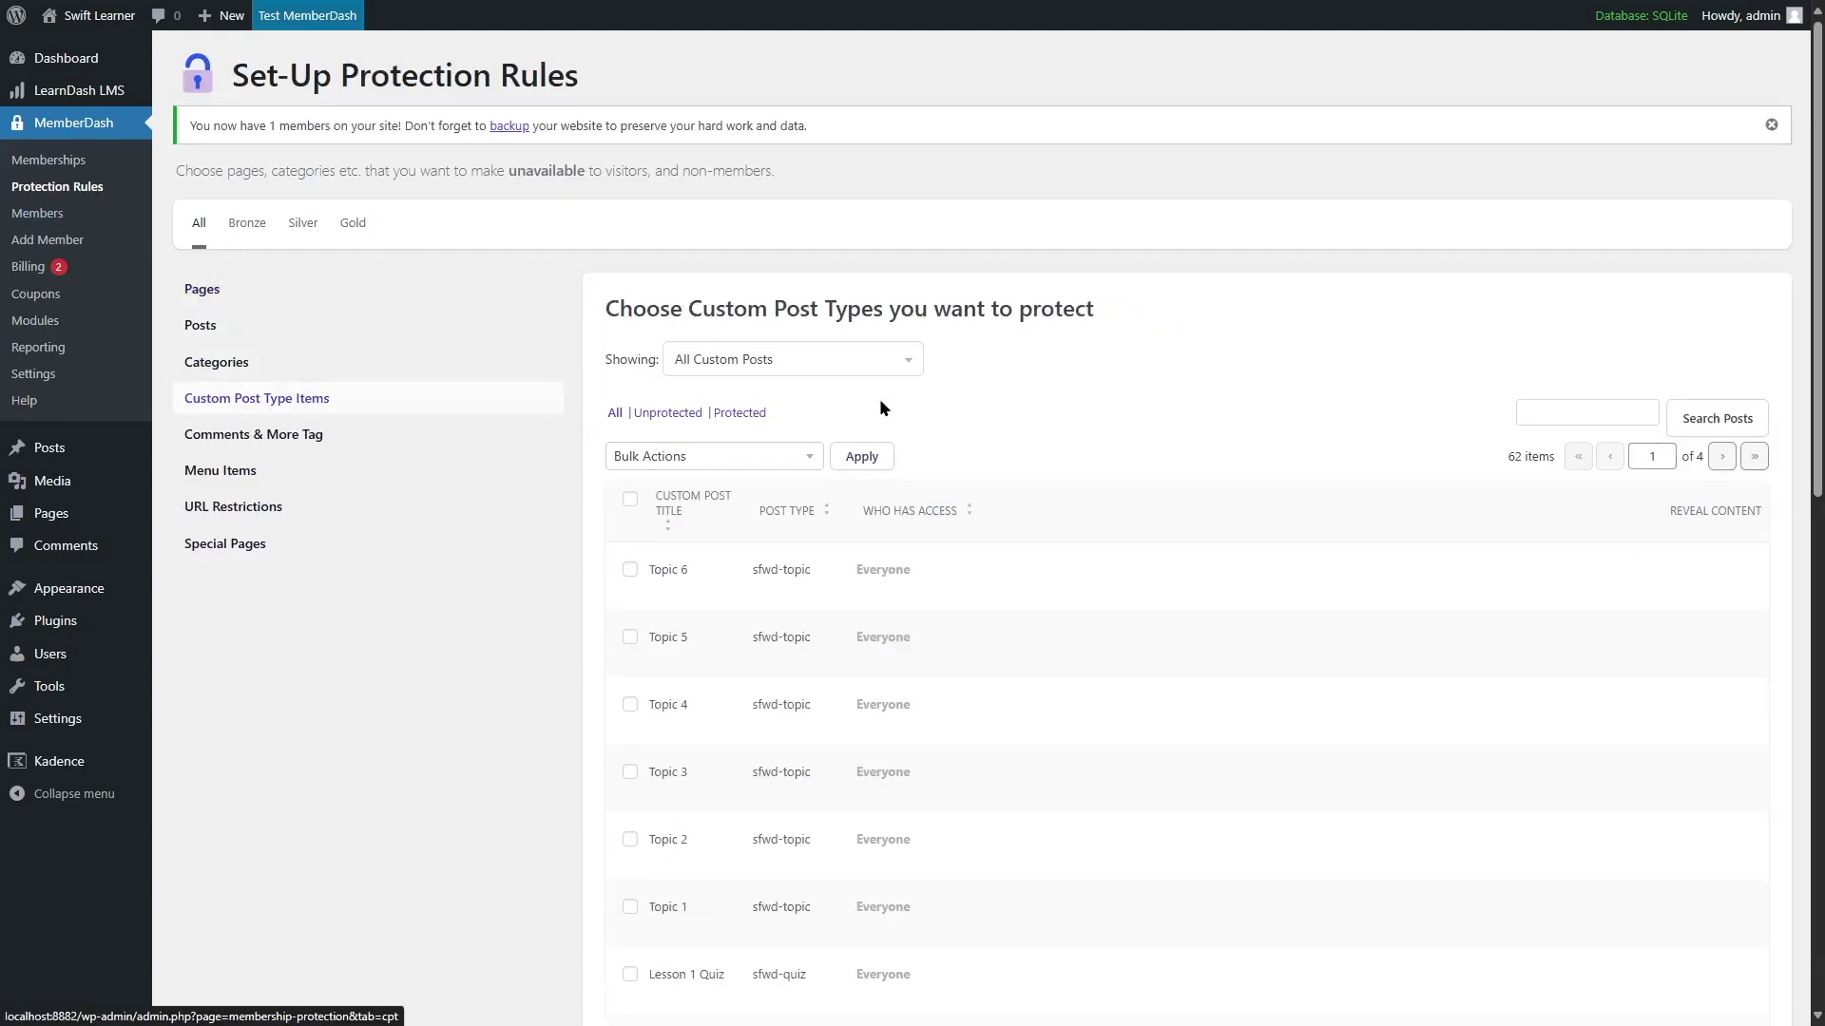
pyautogui.click(893, 368)
pyautogui.click(785, 456)
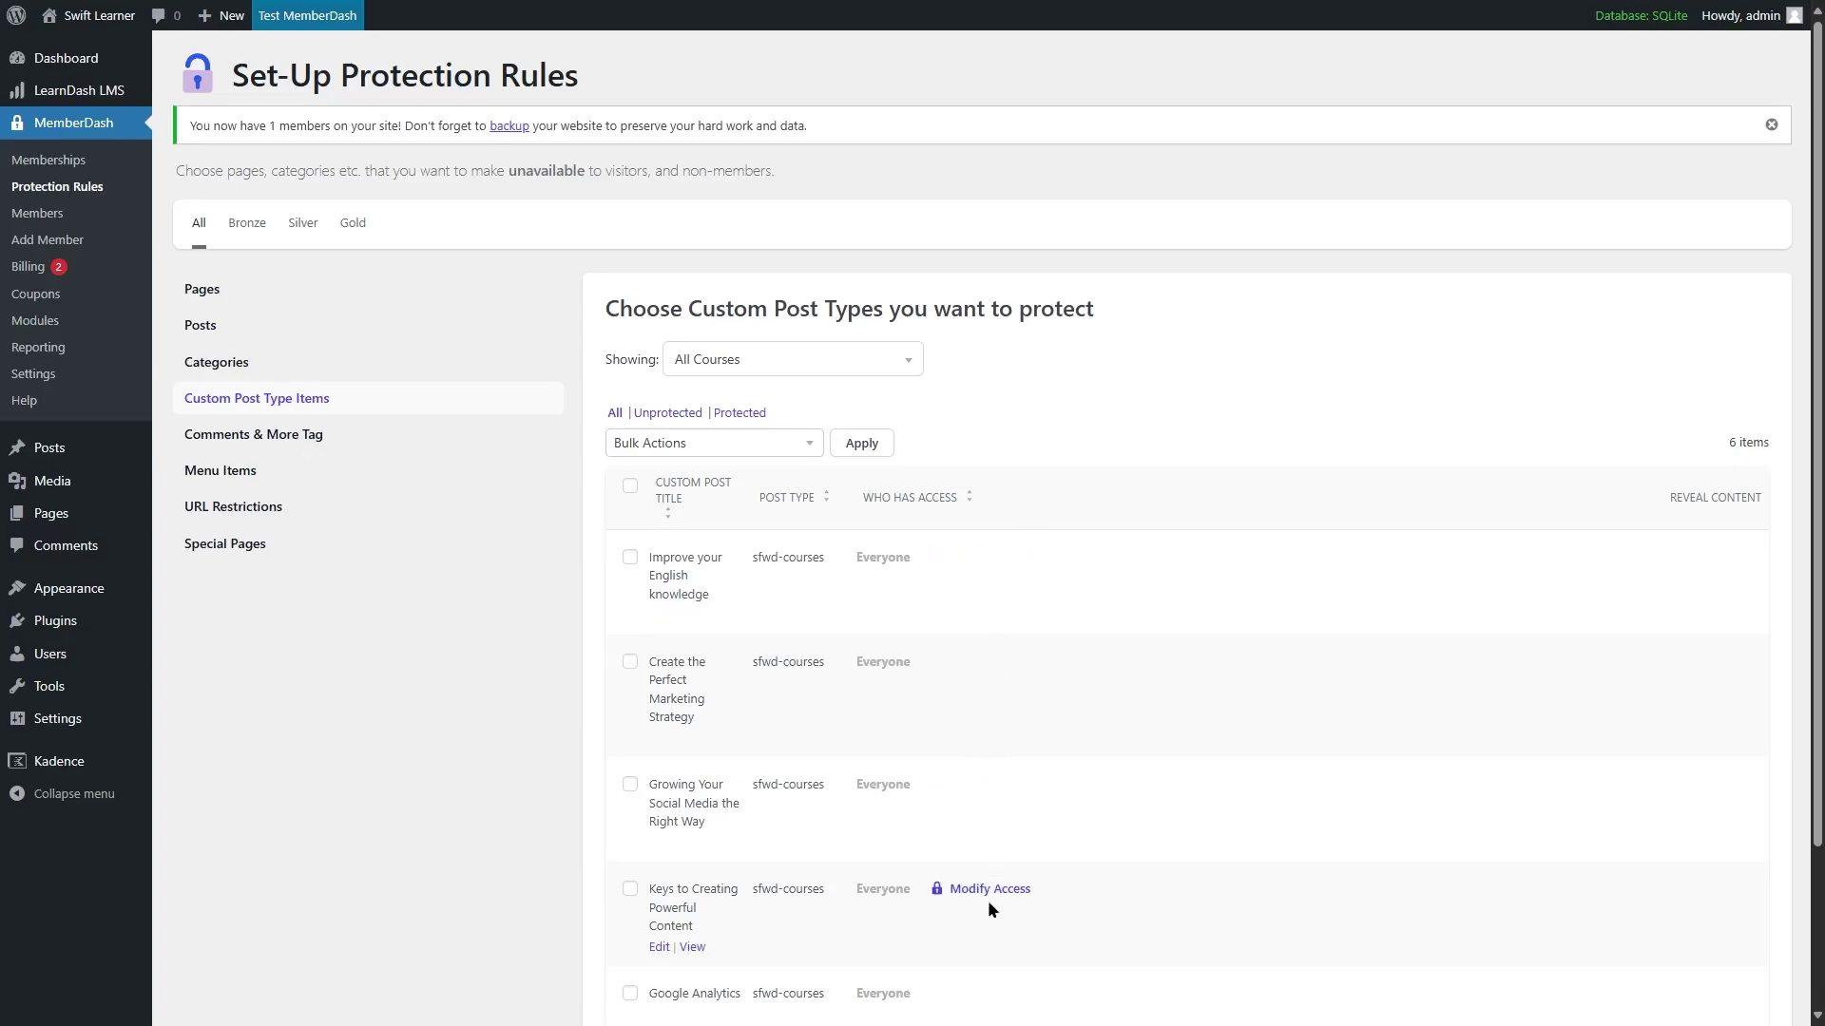
# Step: Give Bronze access to the marketing, social media and Keys to Creating courses
pyautogui.scroll(-2, 990, 941)
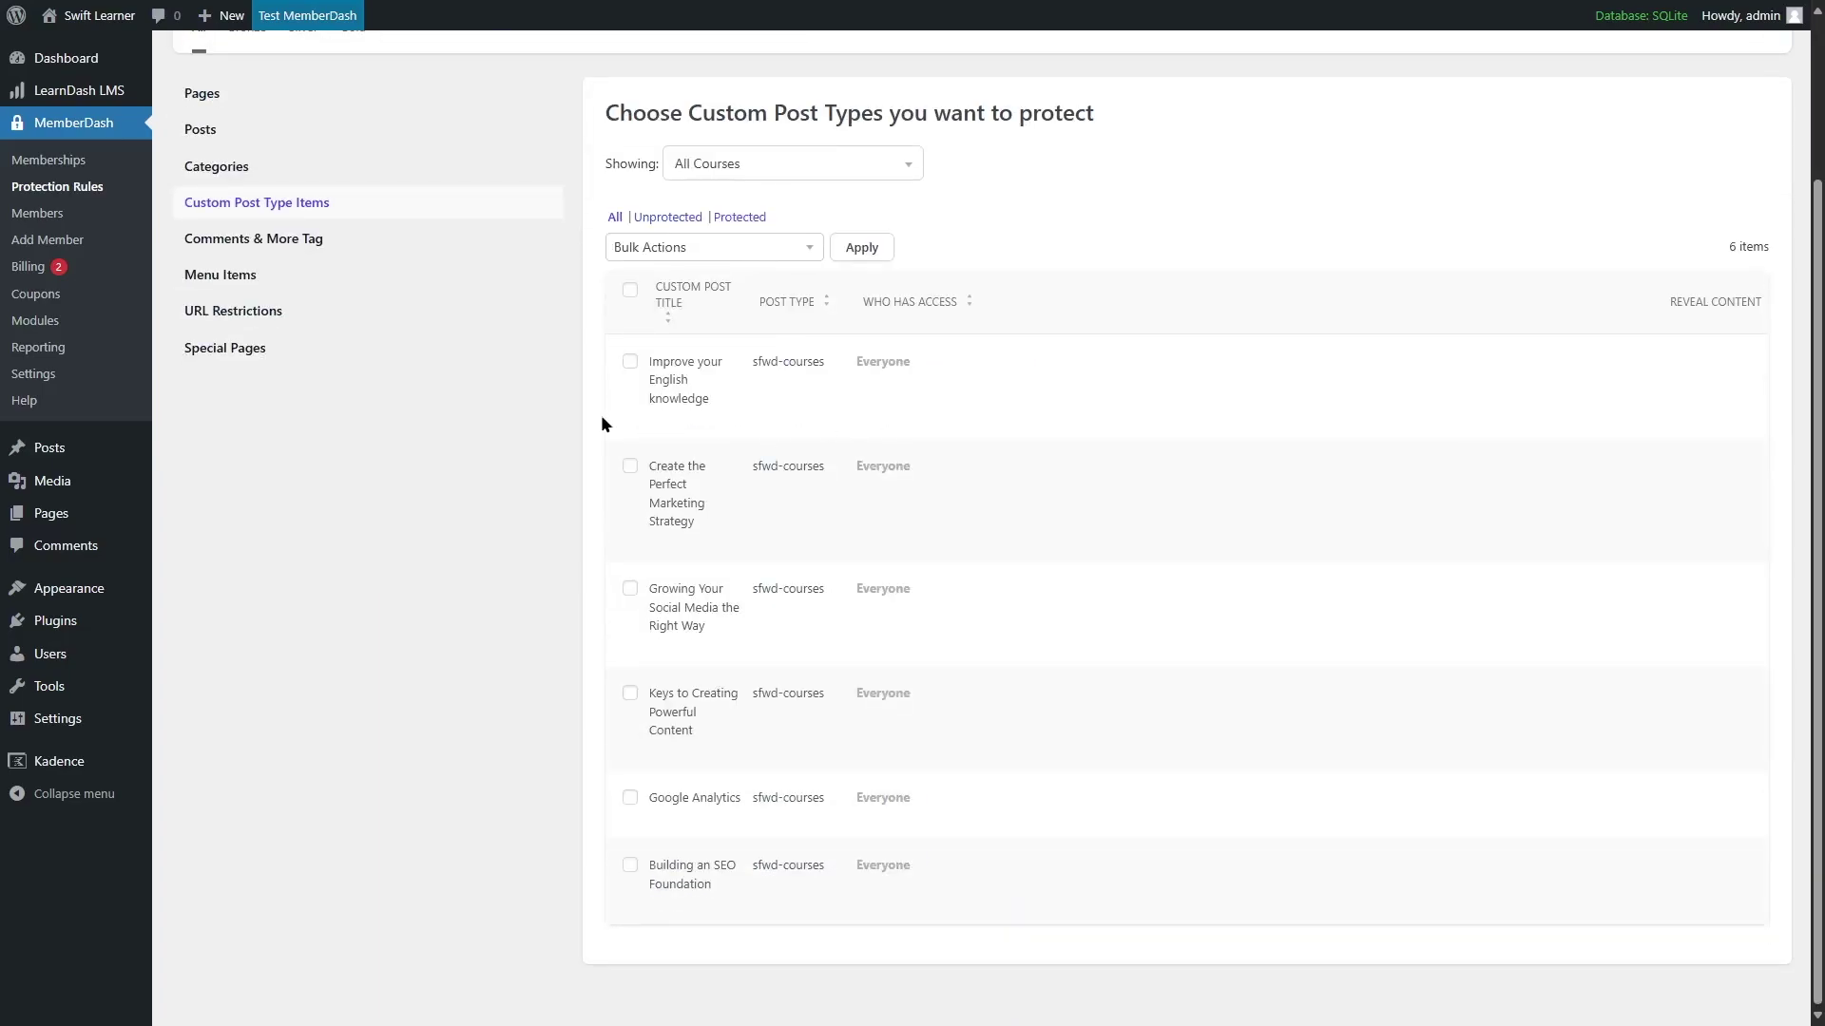
pyautogui.moveTo(699, 470)
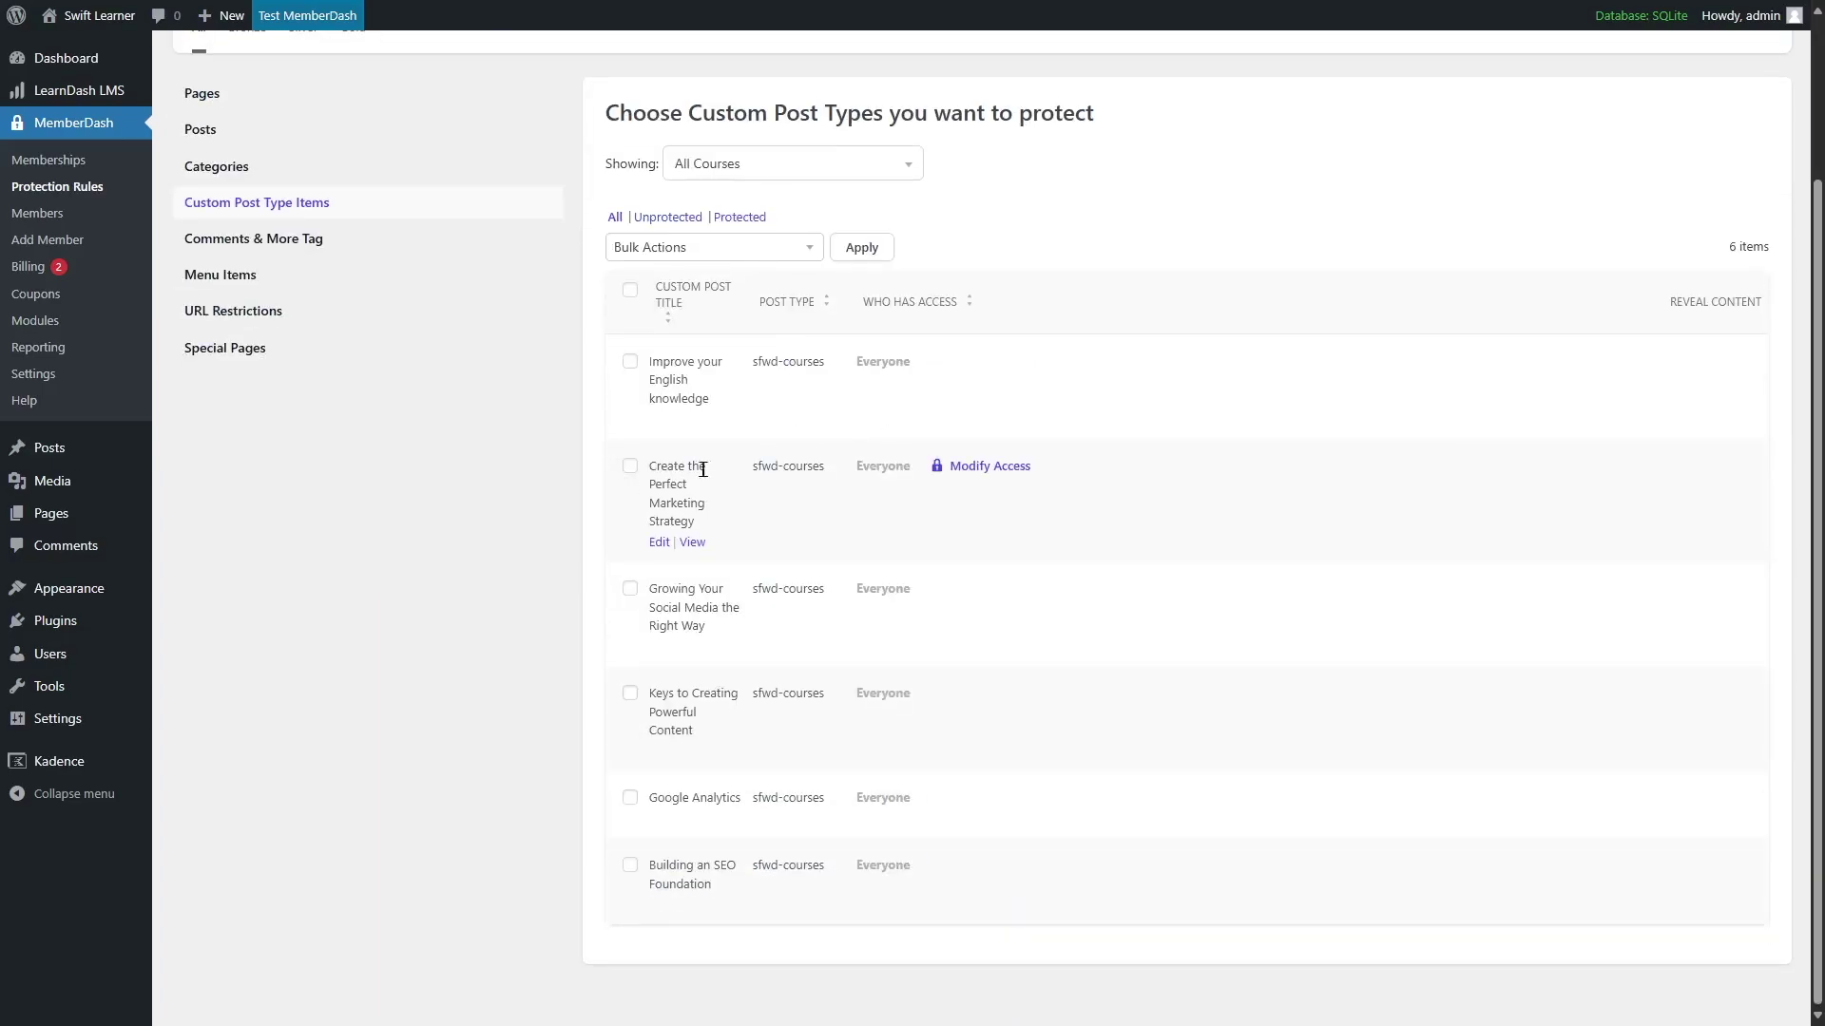
pyautogui.click(982, 468)
pyautogui.click(927, 560)
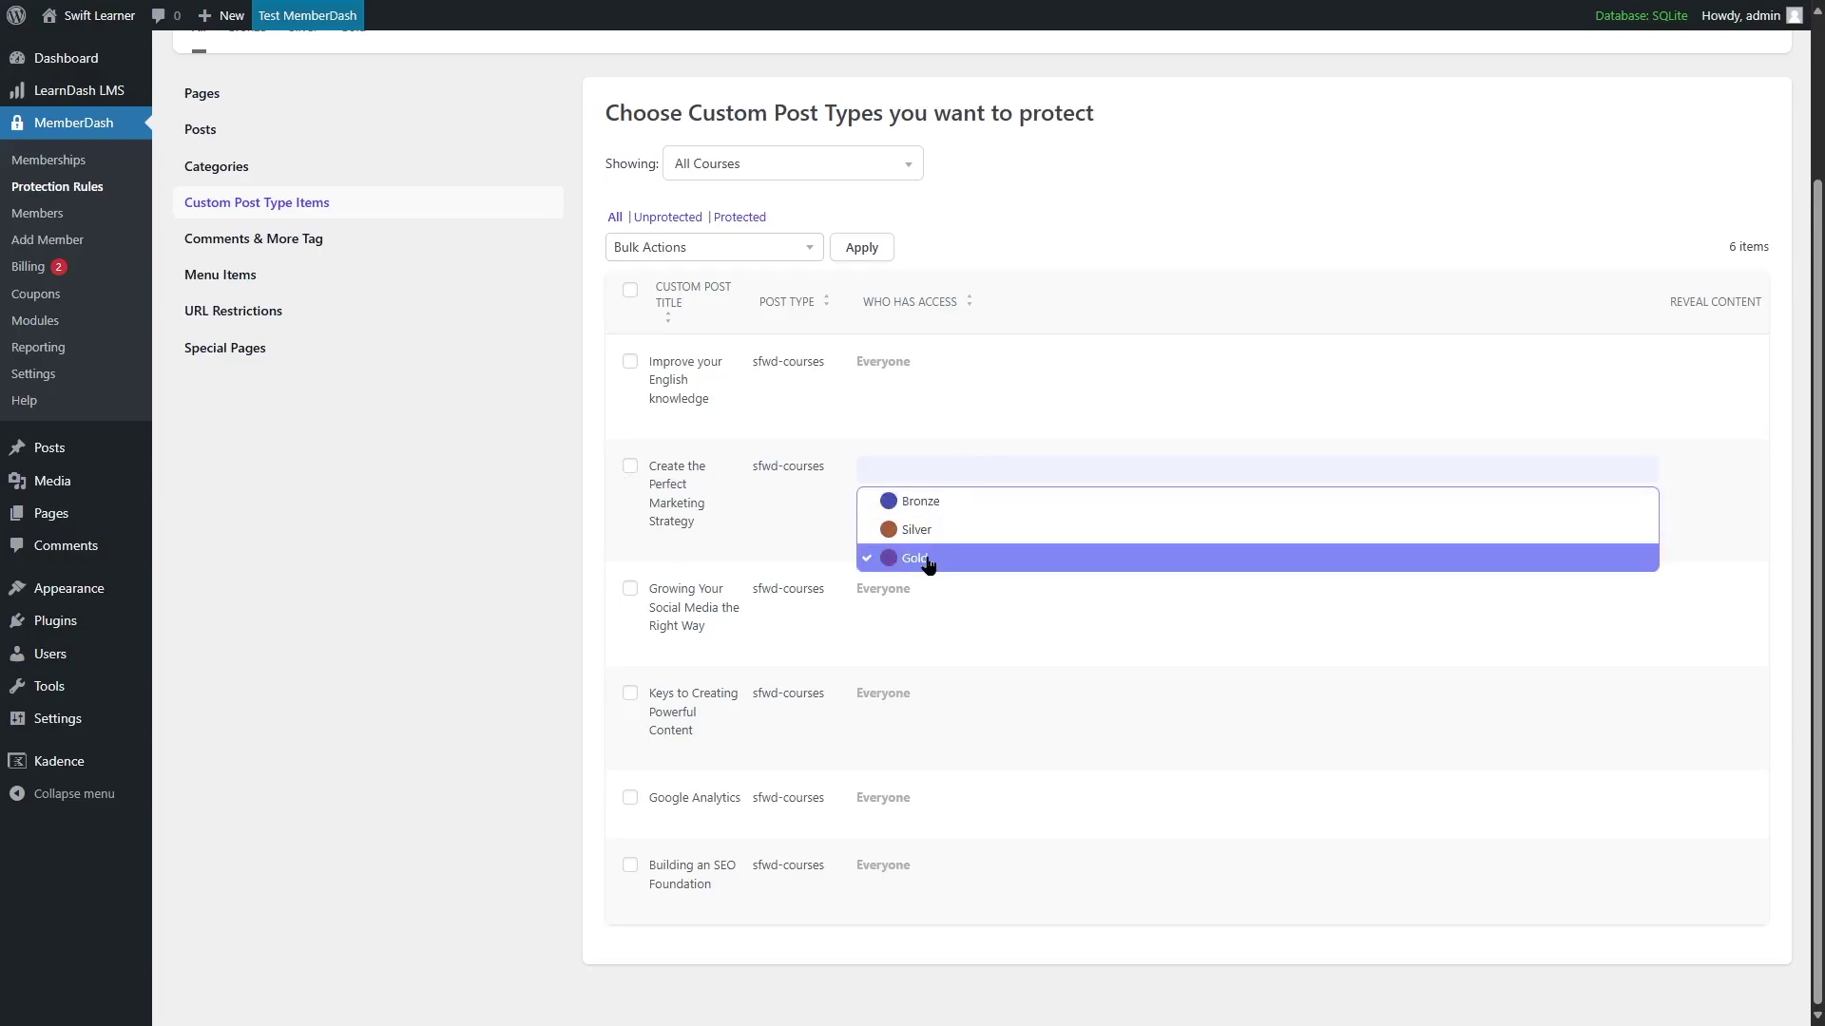
pyautogui.click(953, 502)
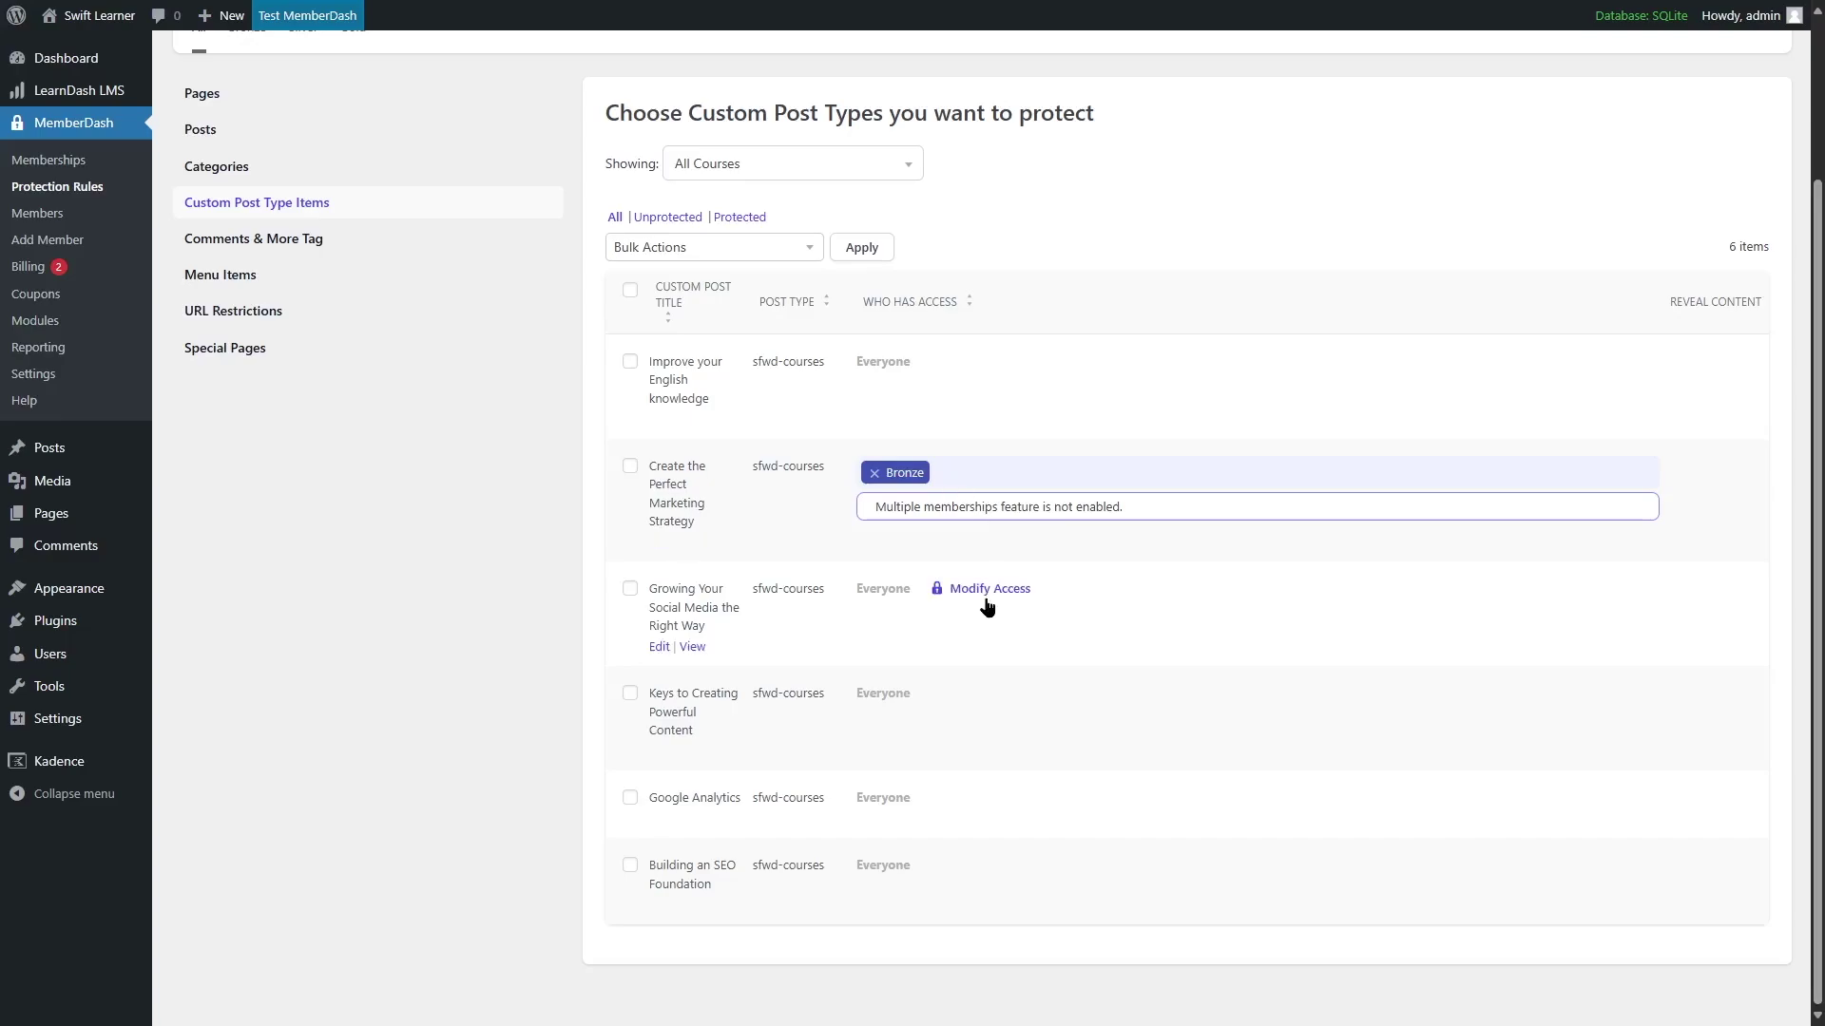
pyautogui.click(978, 588)
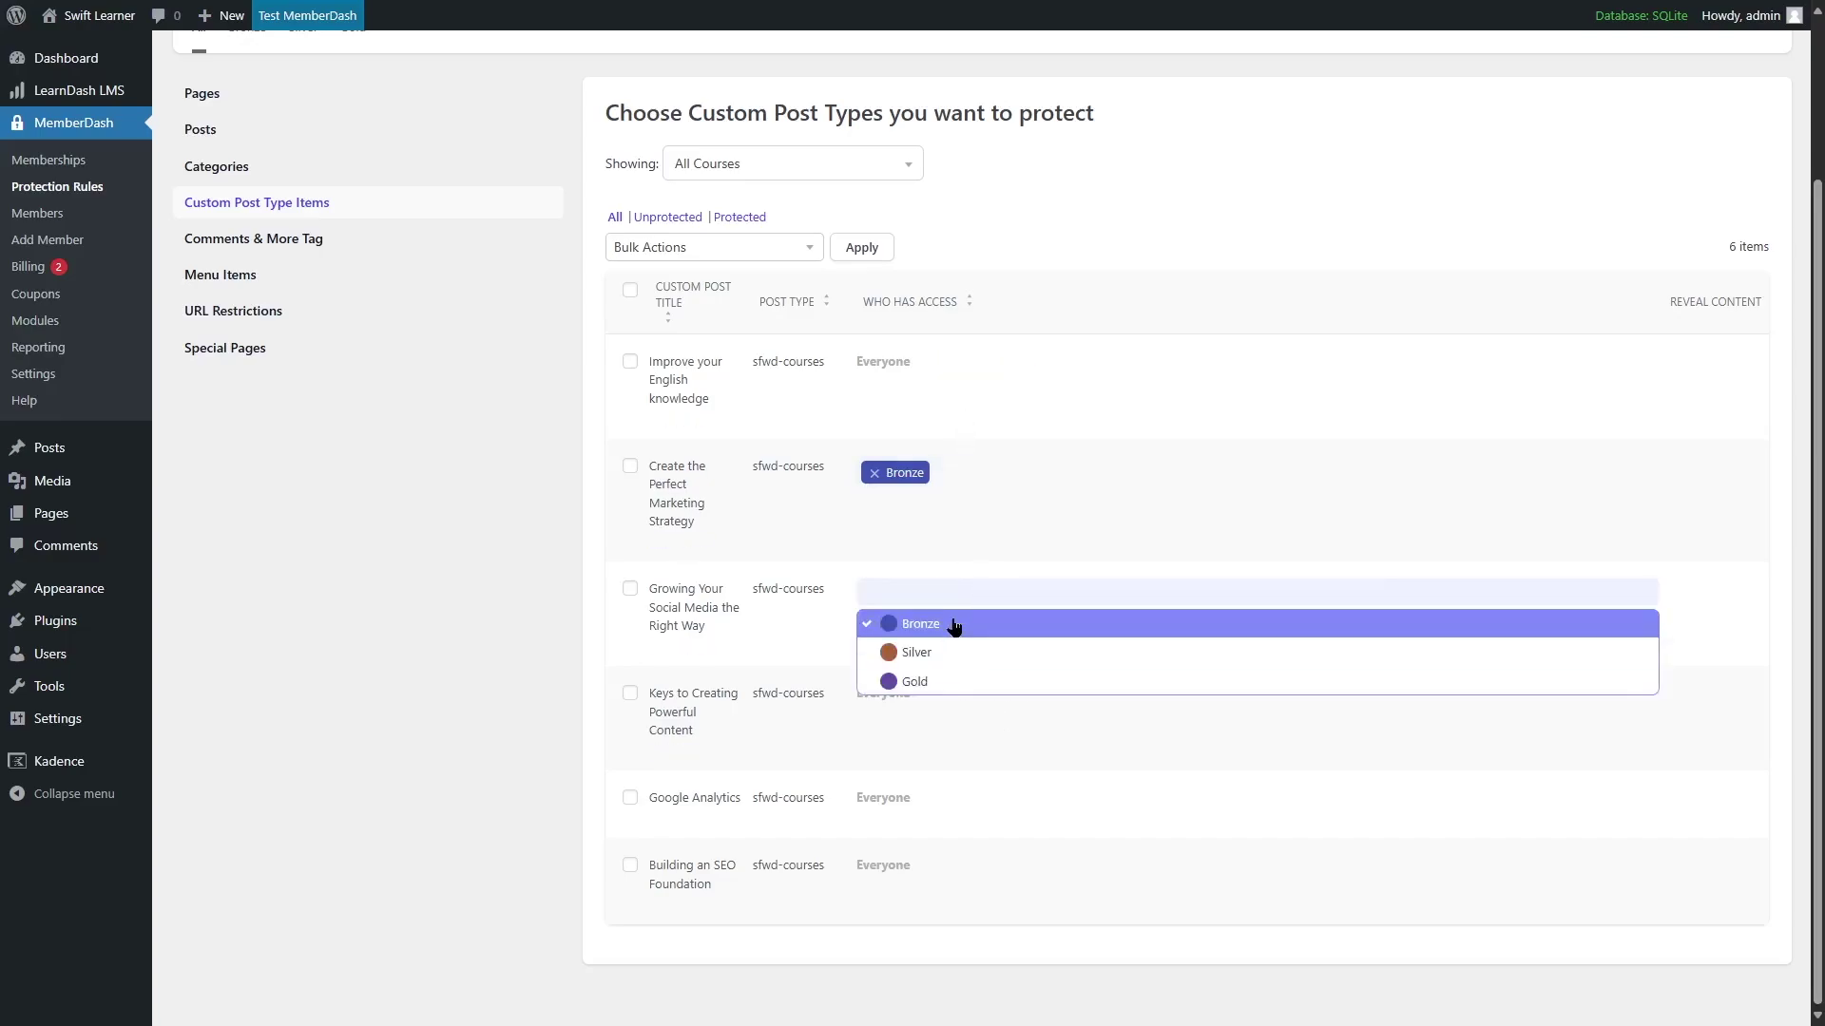
pyautogui.click(953, 623)
pyautogui.click(960, 705)
pyautogui.click(961, 727)
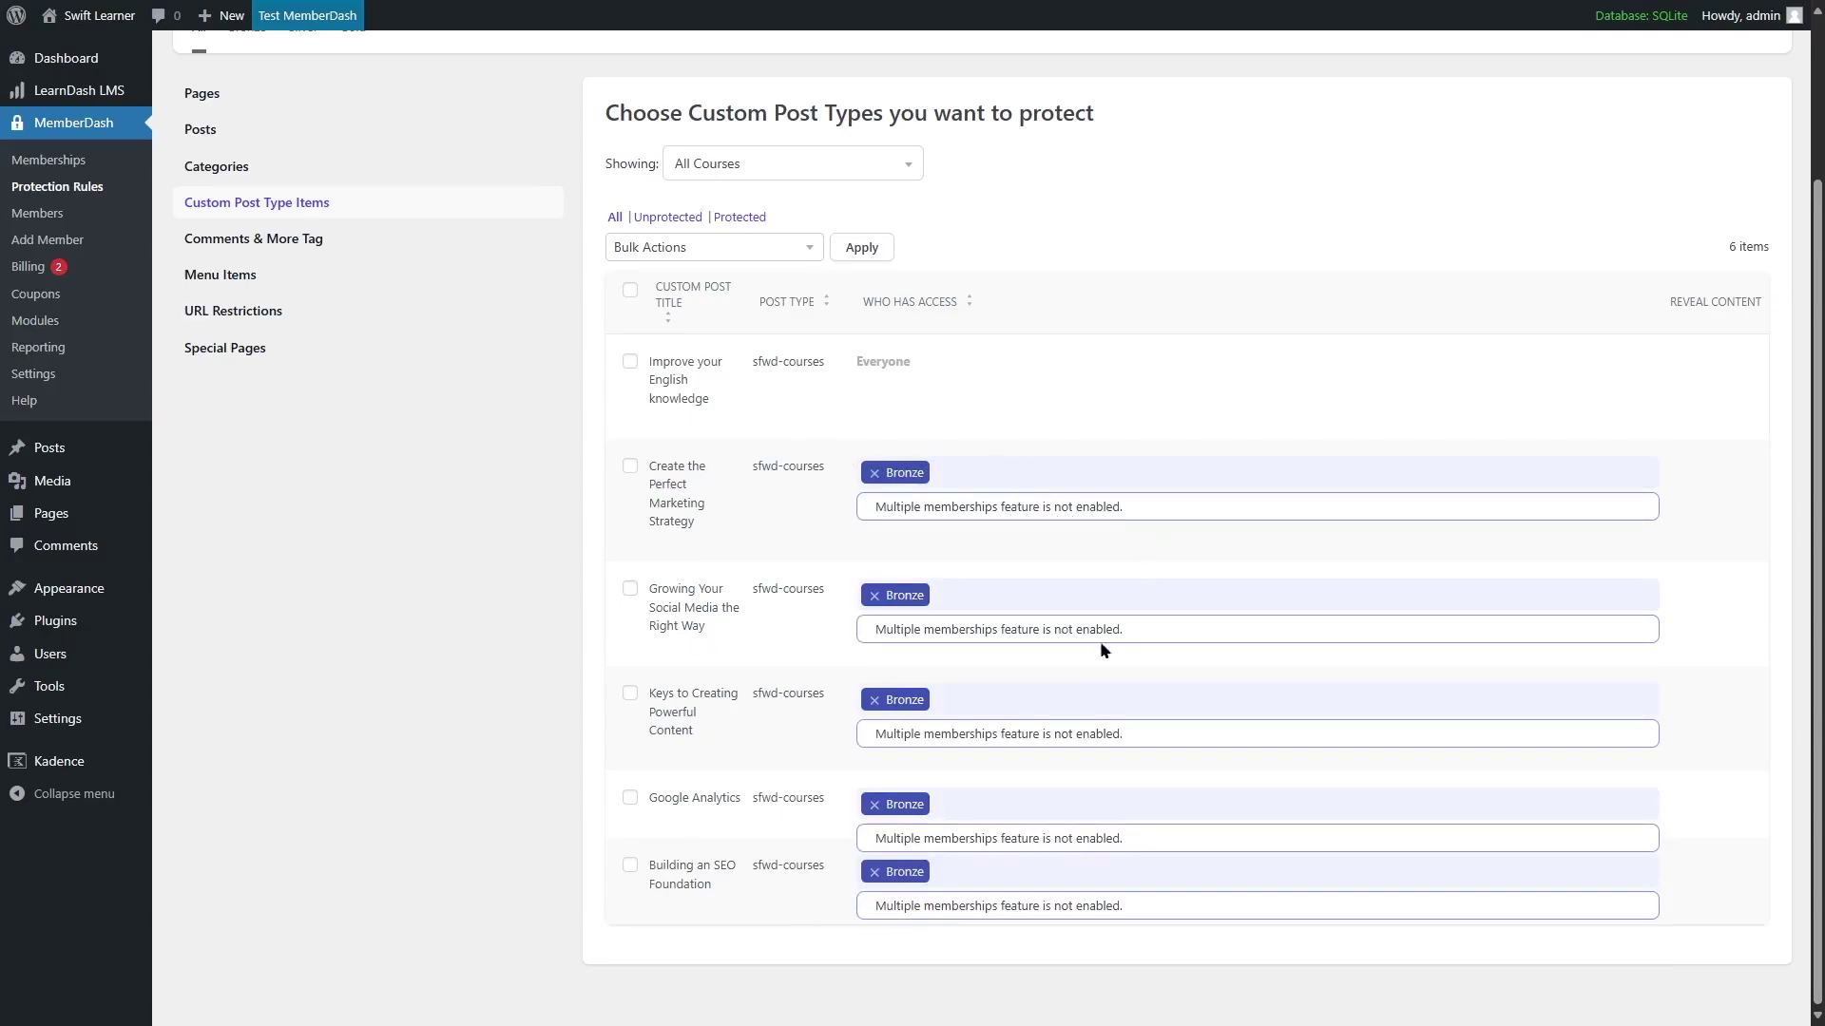
pyautogui.click(130, 321)
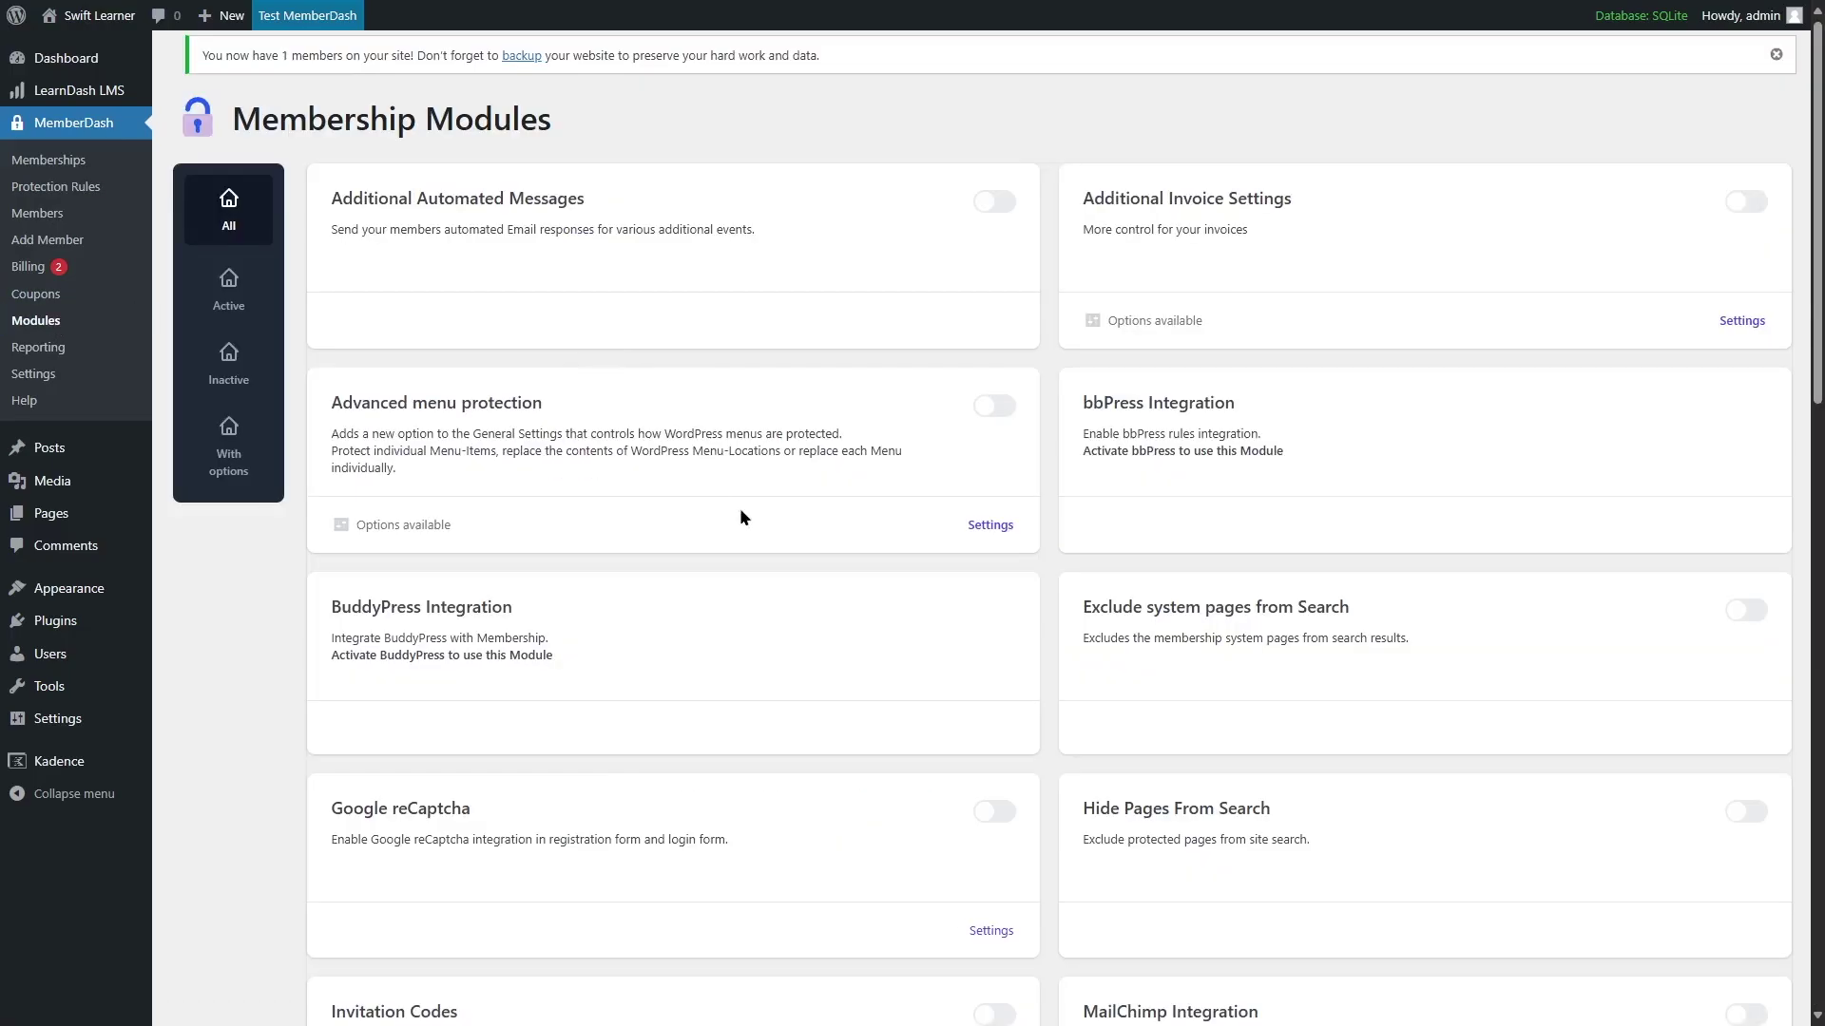
# Step: Enable the Multiple Memberships module and go back to Custom Post Type protection rules
pyautogui.scroll(-5, 740, 514)
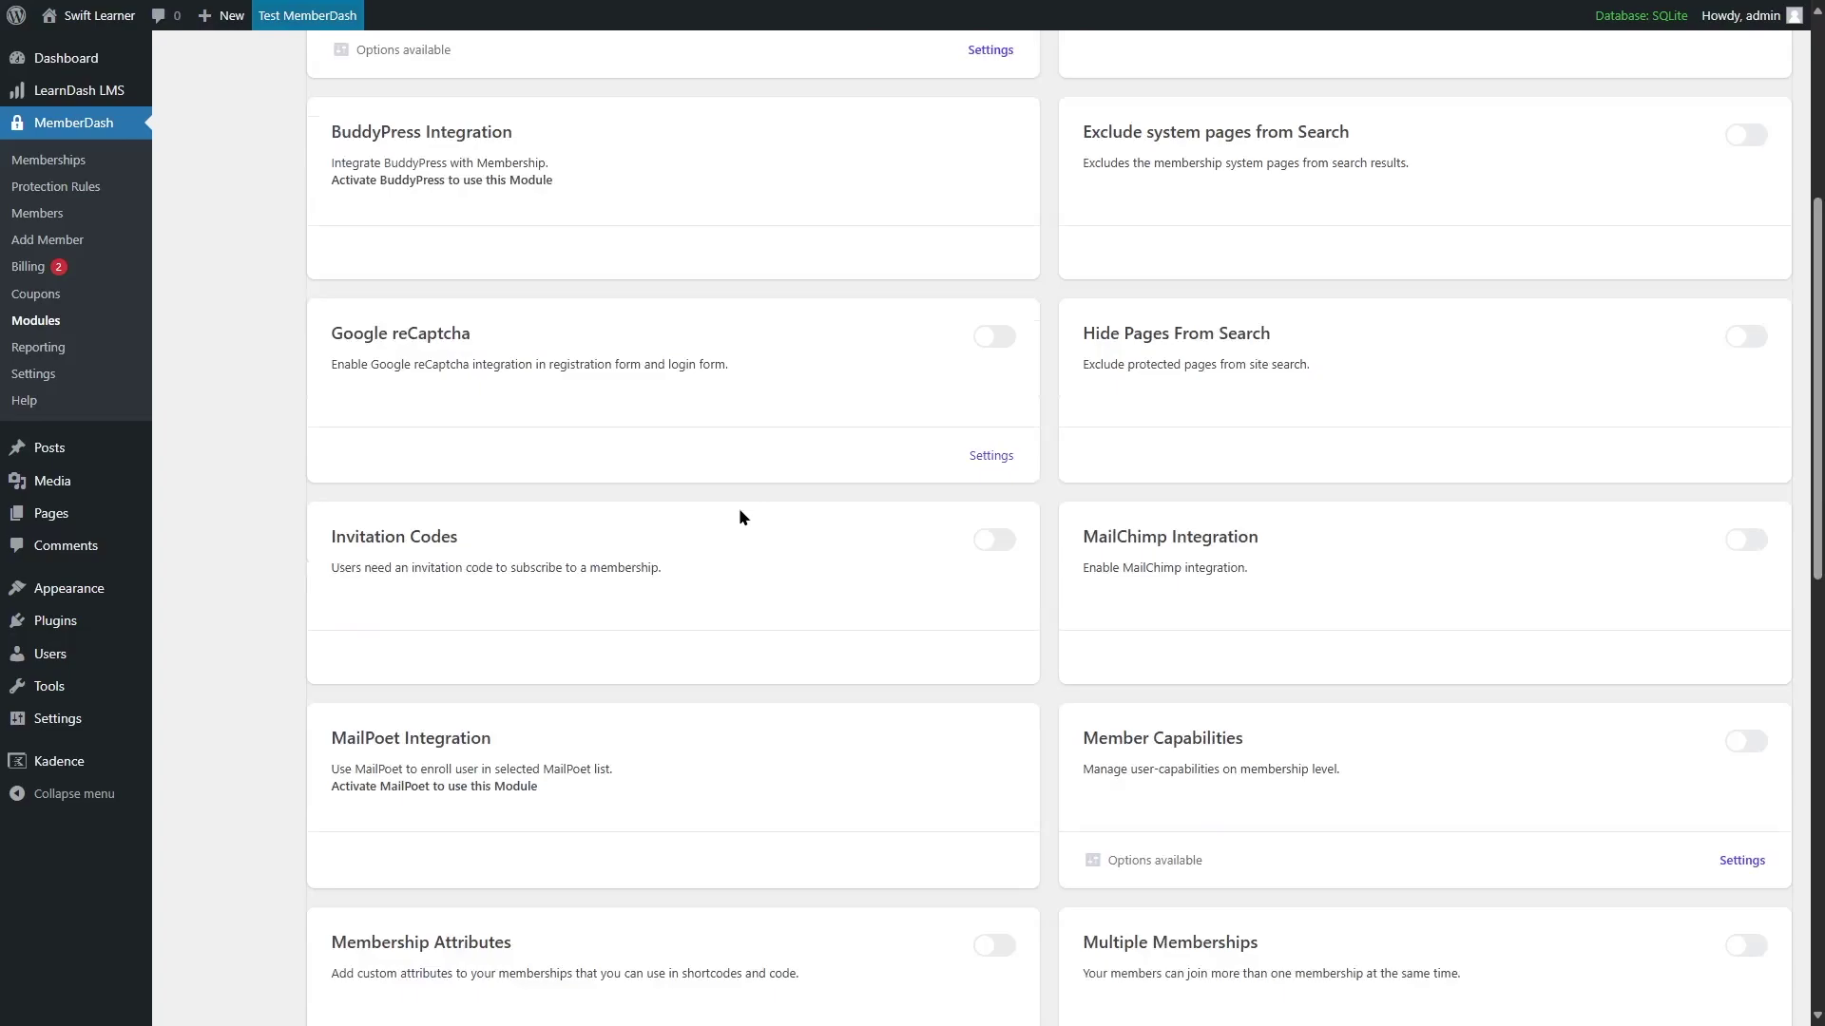
pyautogui.scroll(-2, 740, 516)
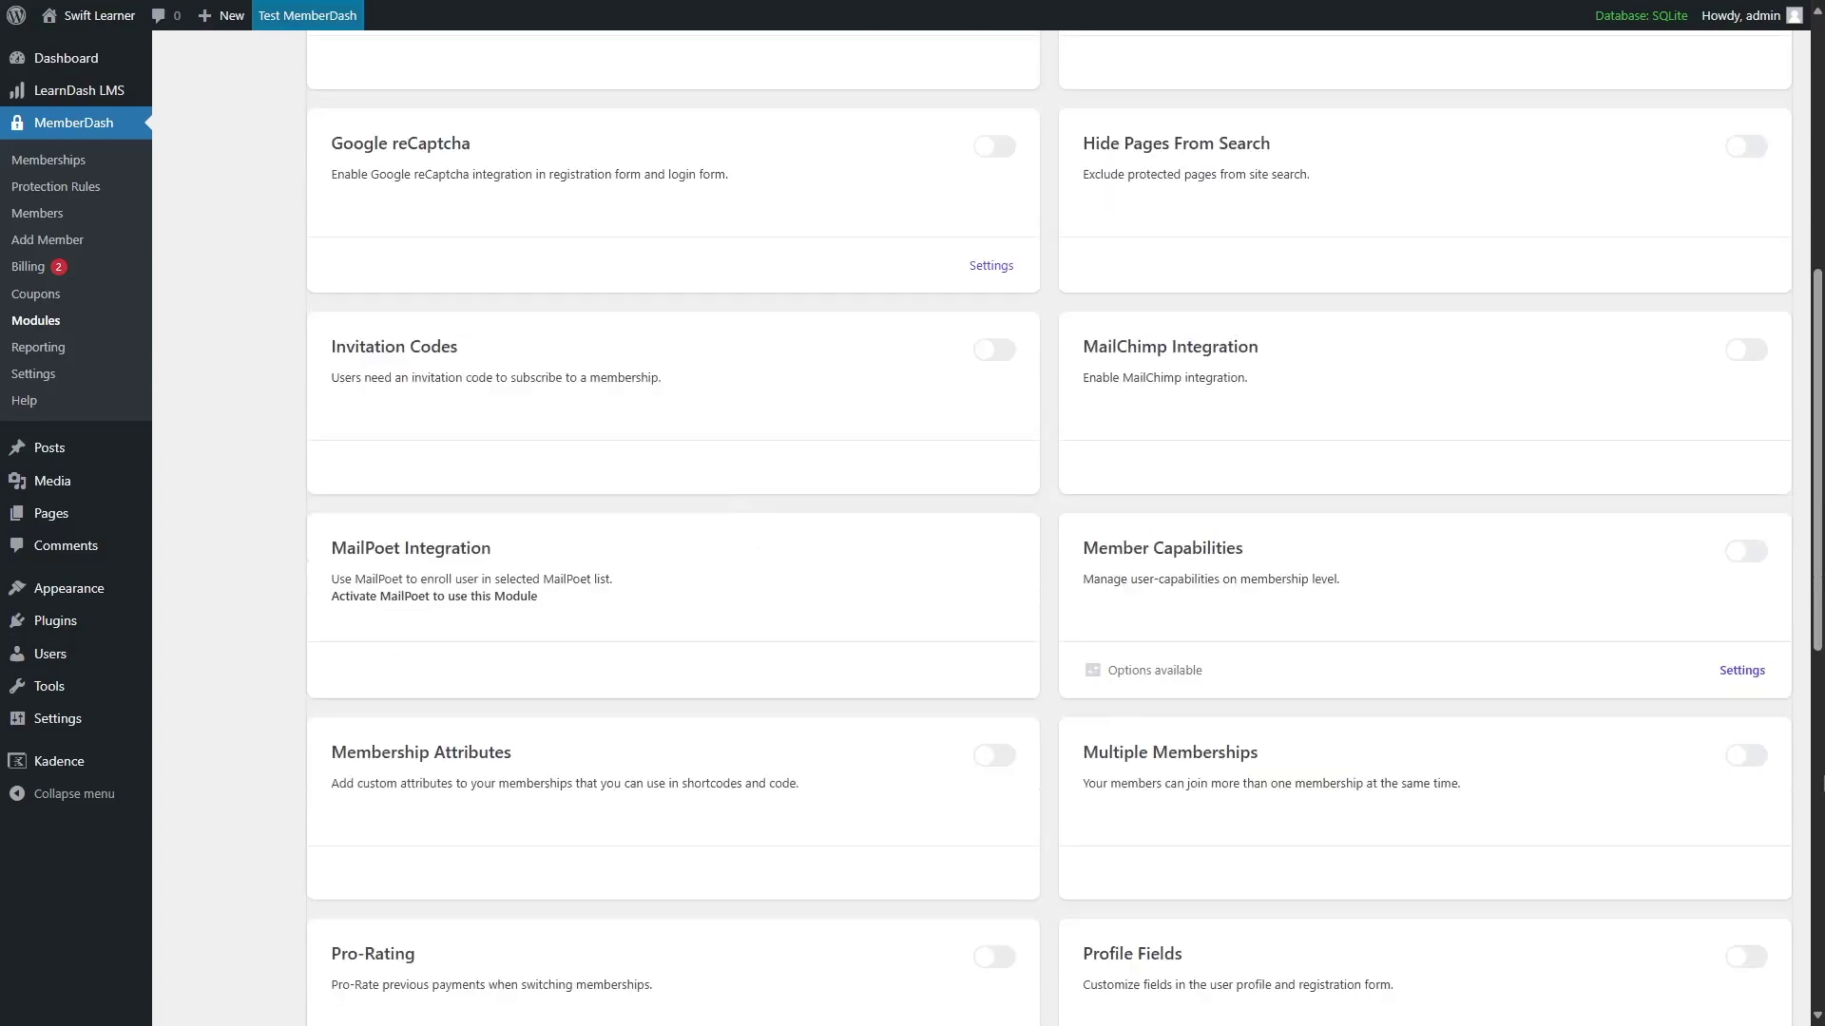
pyautogui.click(1744, 756)
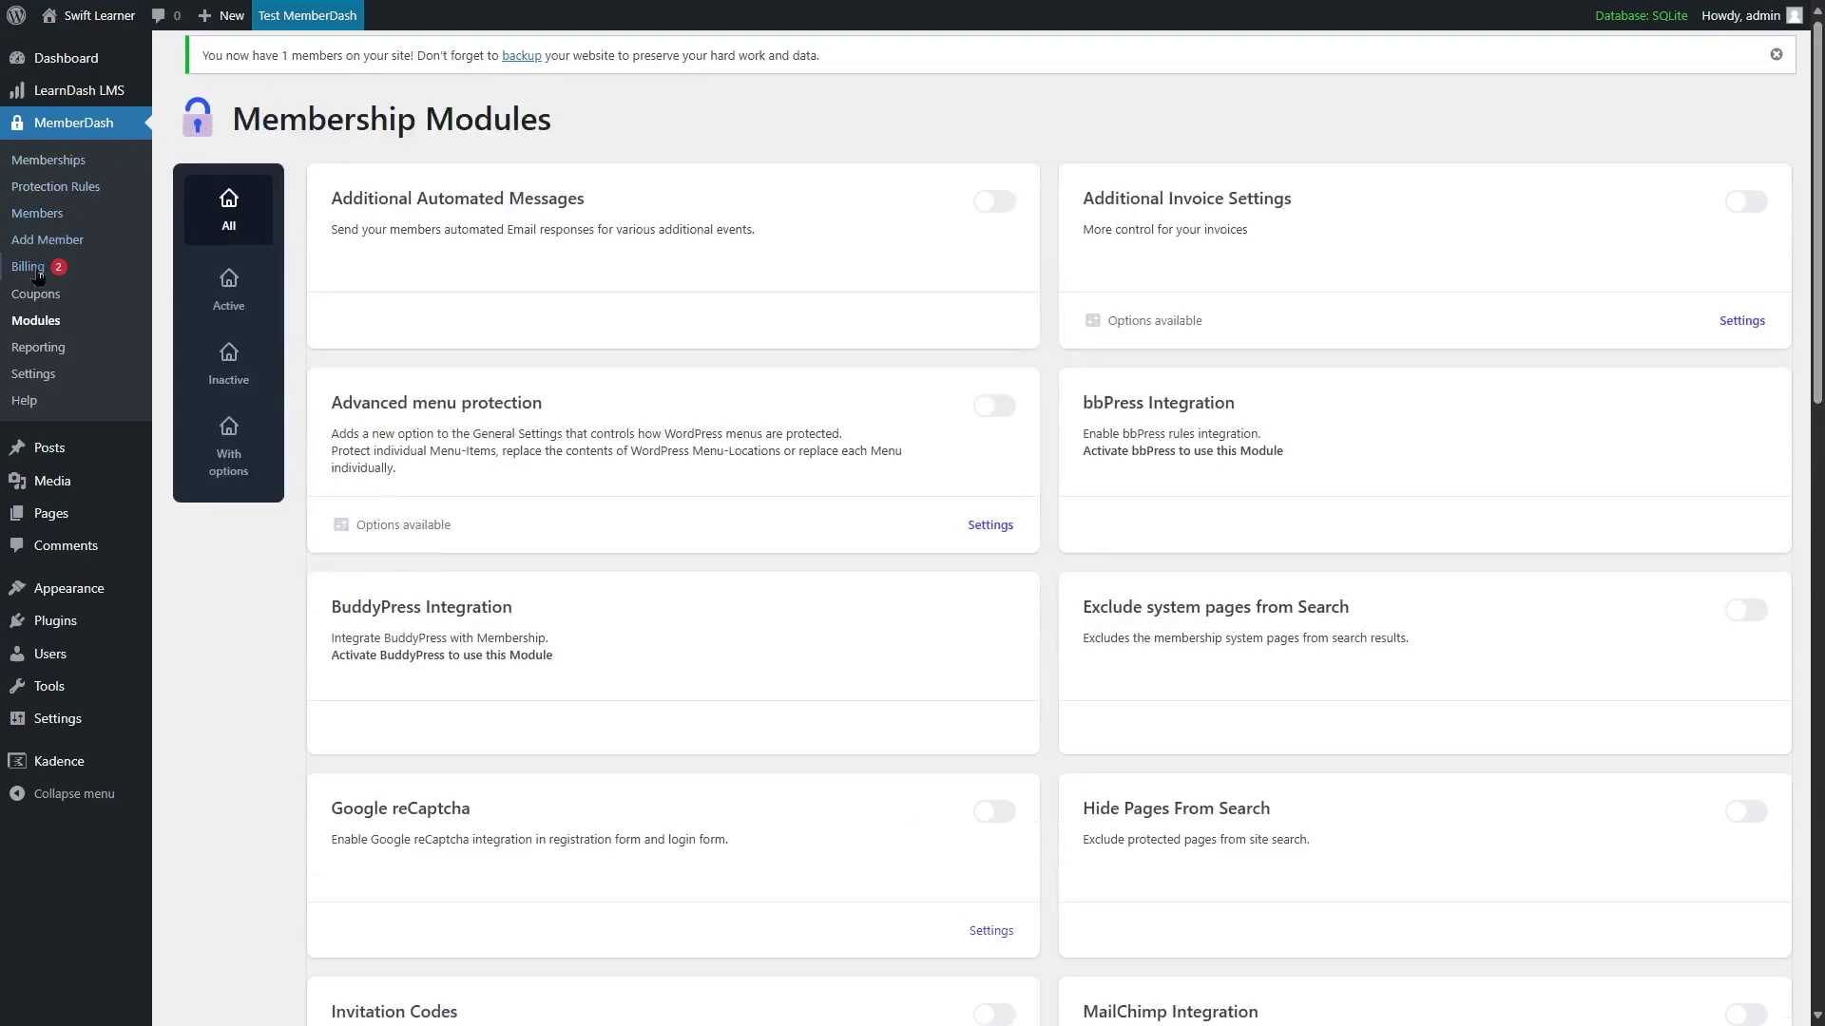
pyautogui.click(57, 188)
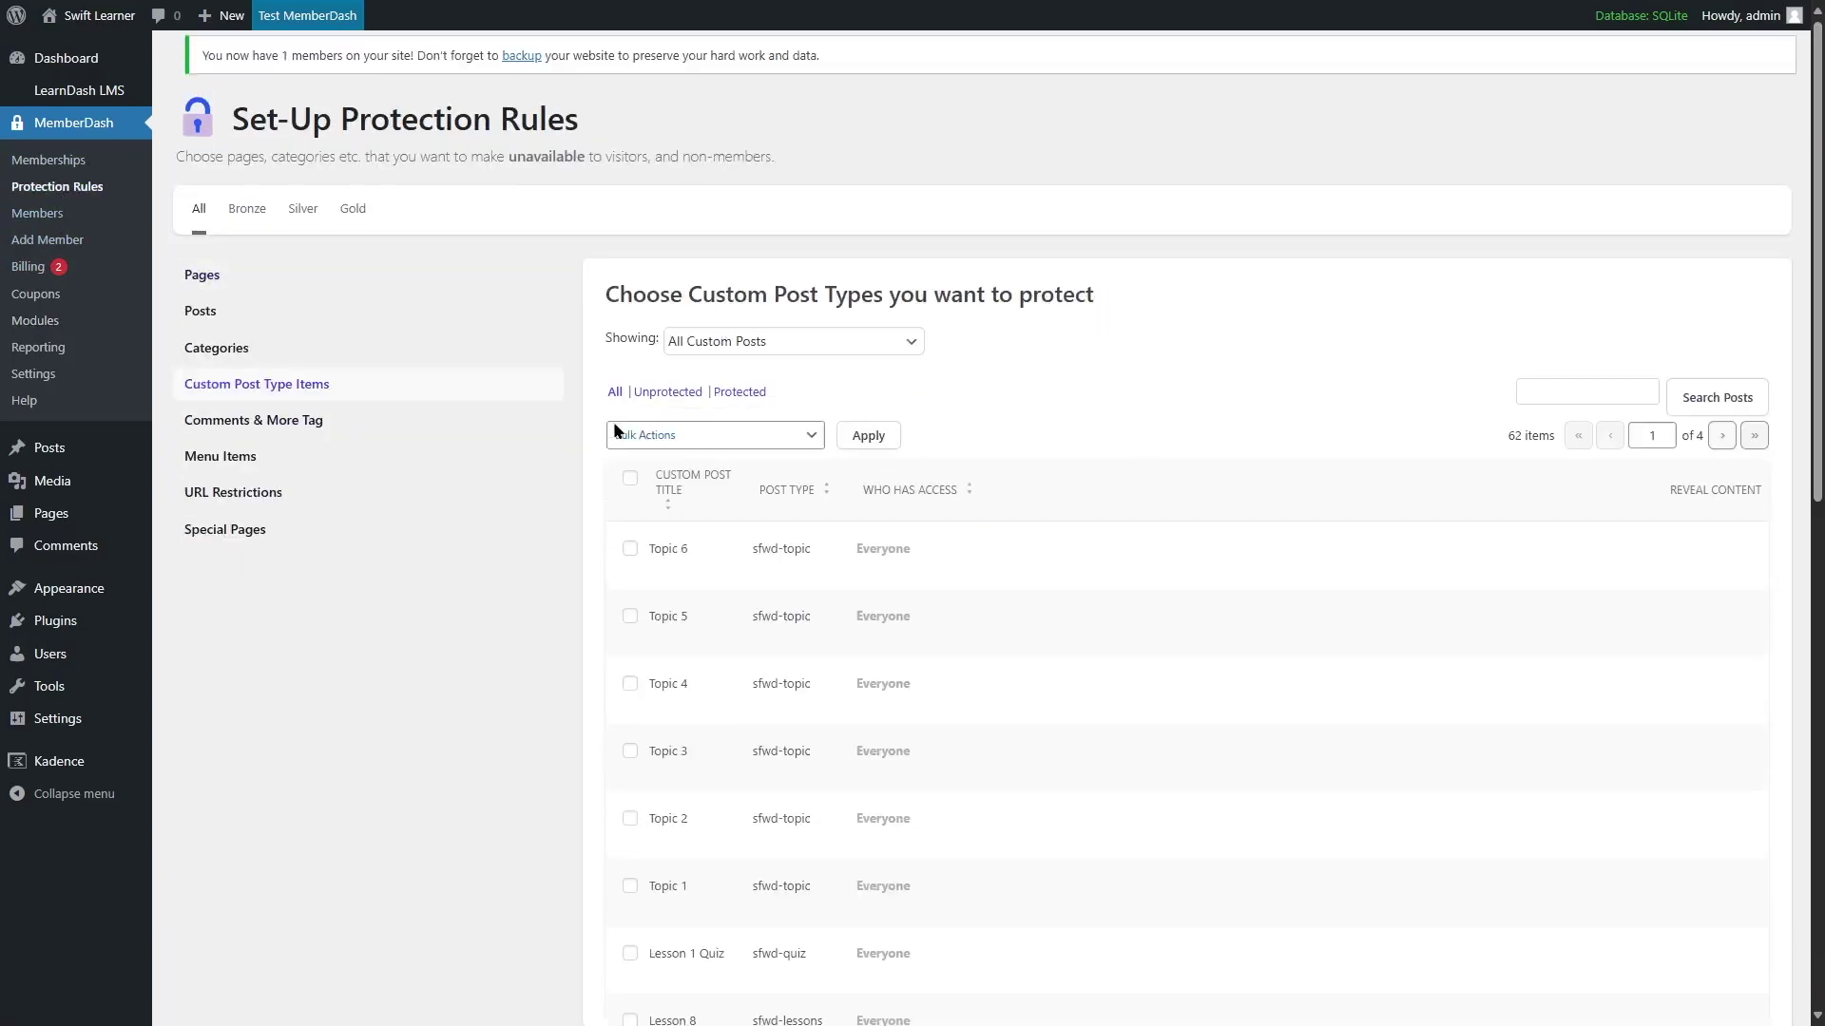
pyautogui.click(783, 361)
# Step: Remove Bronze from Building an SEO Foundation, Google Analytics and Keys to Creating
pyautogui.click(771, 458)
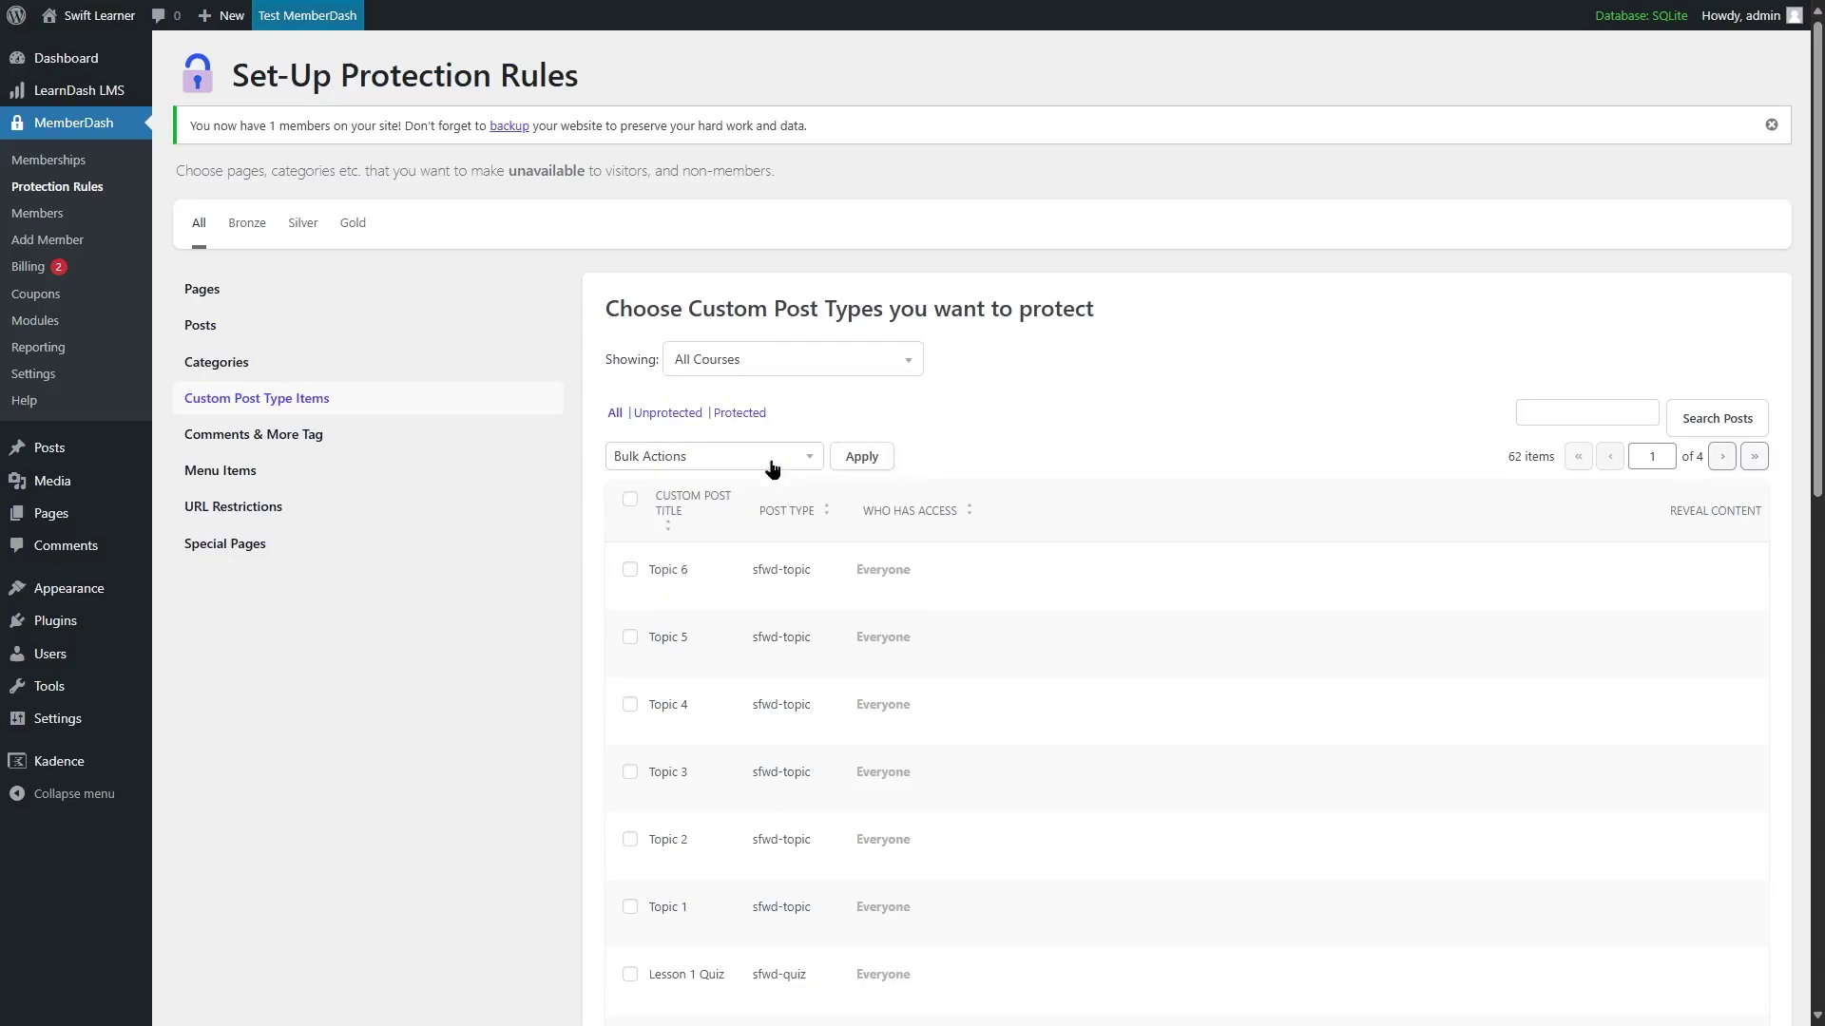
pyautogui.scroll(-2, 774, 479)
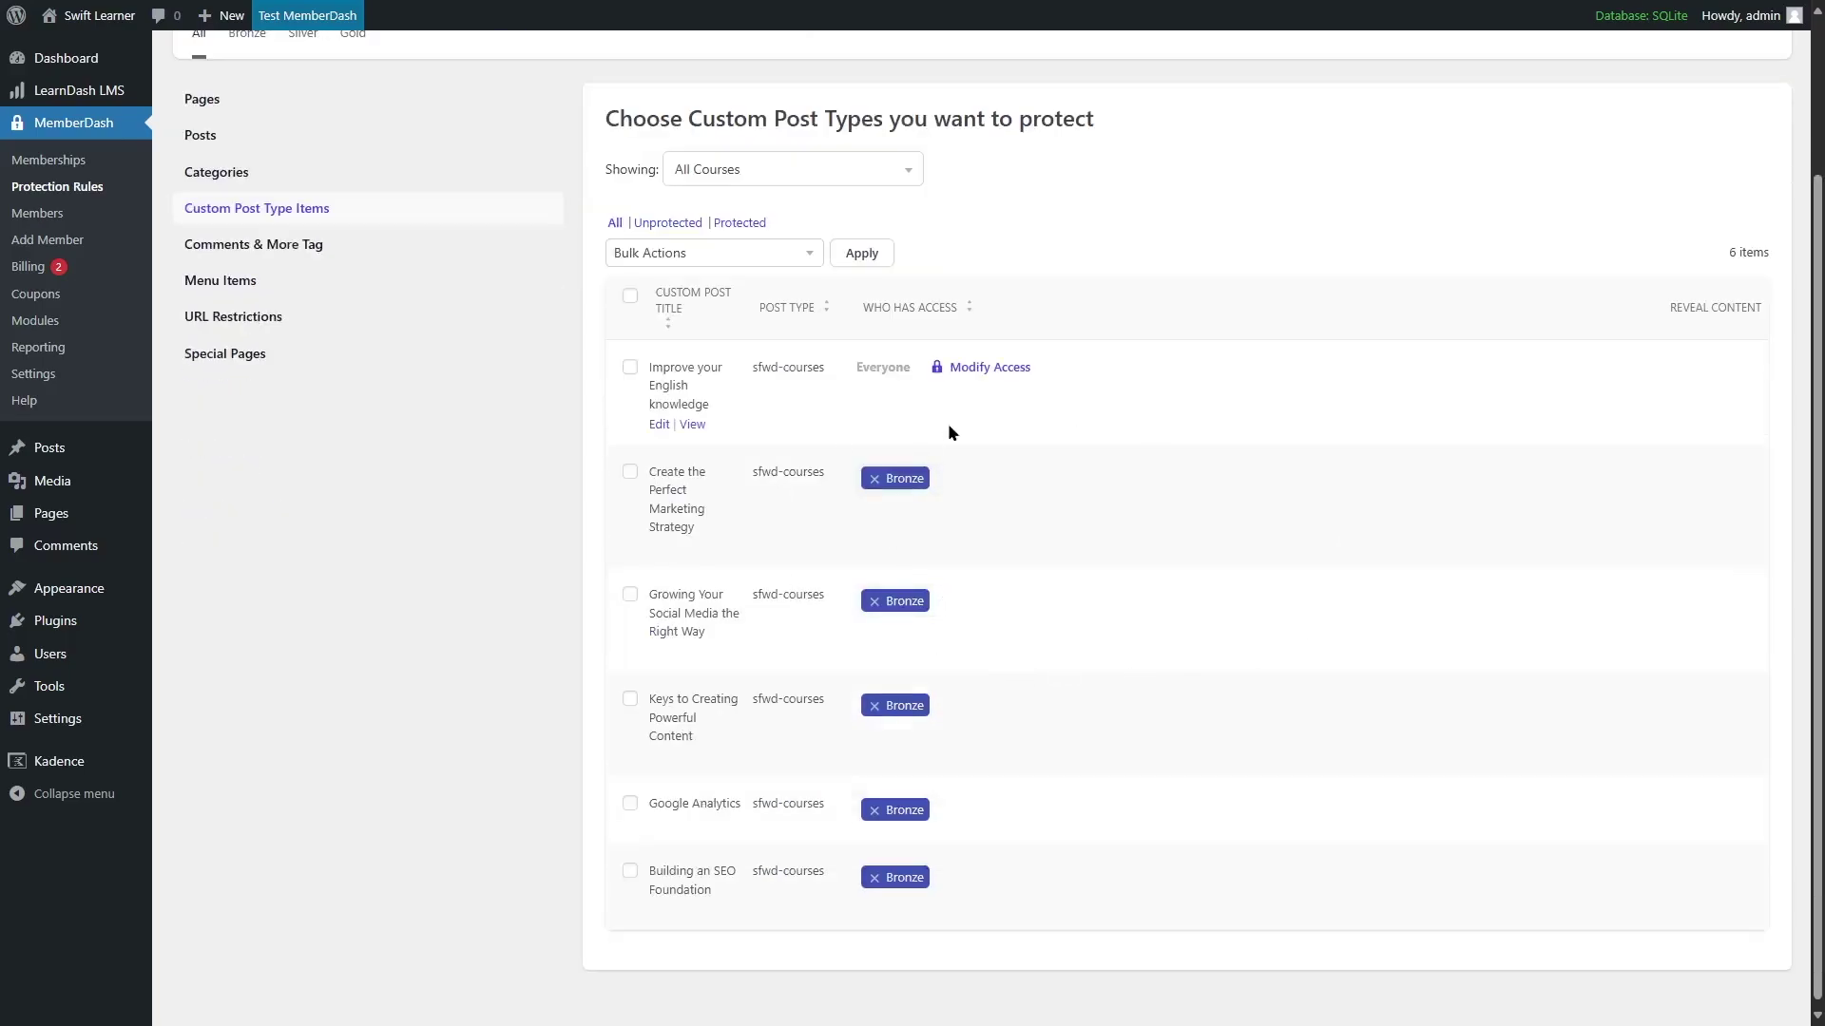
pyautogui.click(880, 874)
pyautogui.click(874, 811)
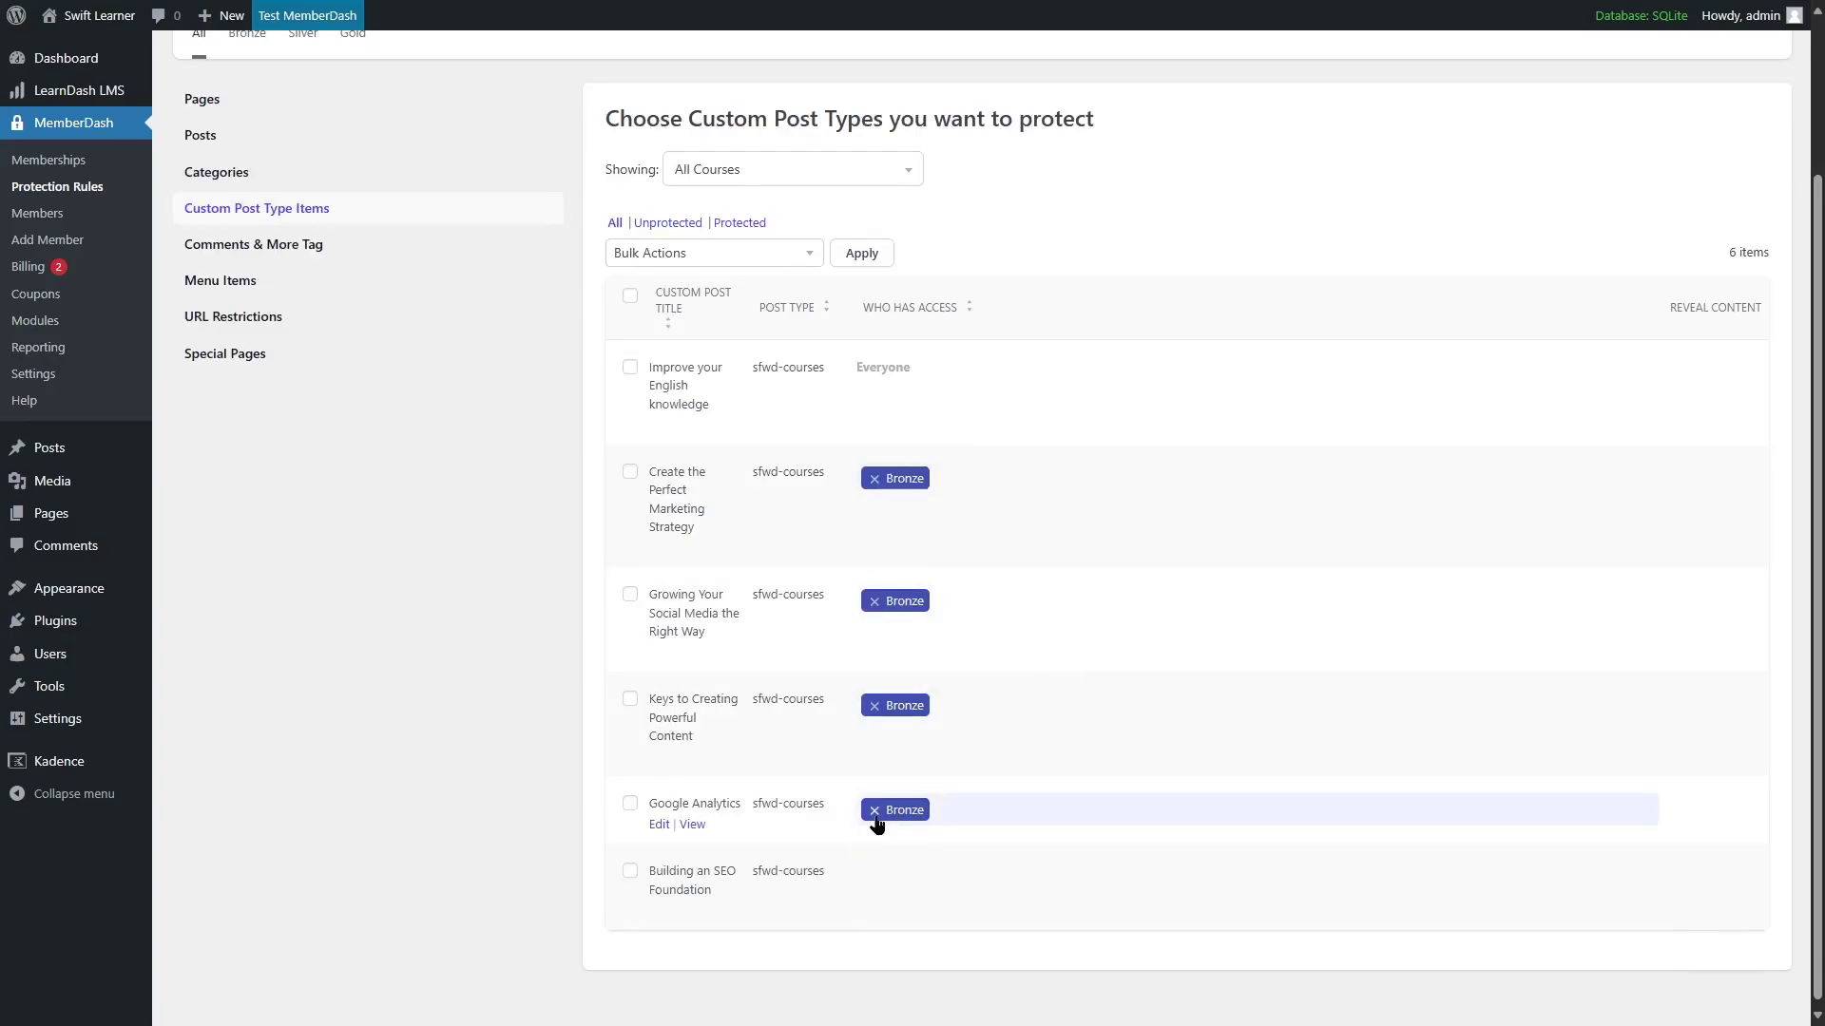
pyautogui.click(875, 705)
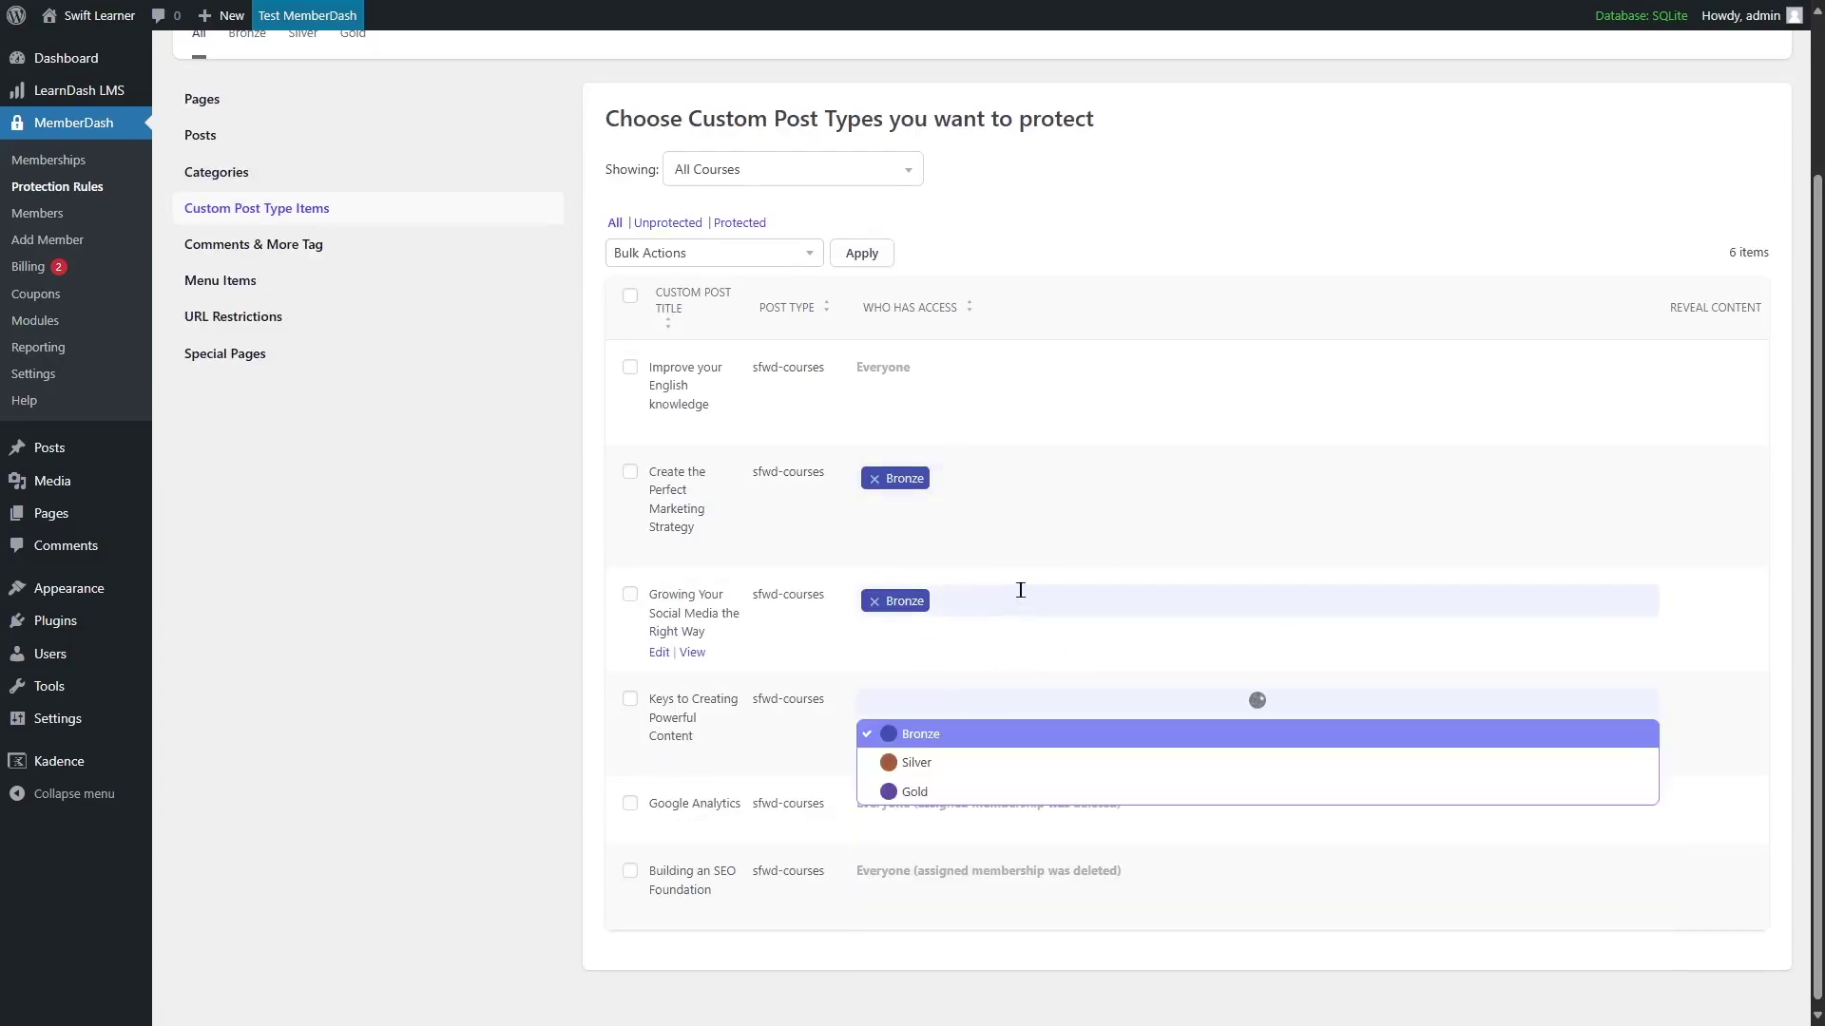
pyautogui.click(936, 719)
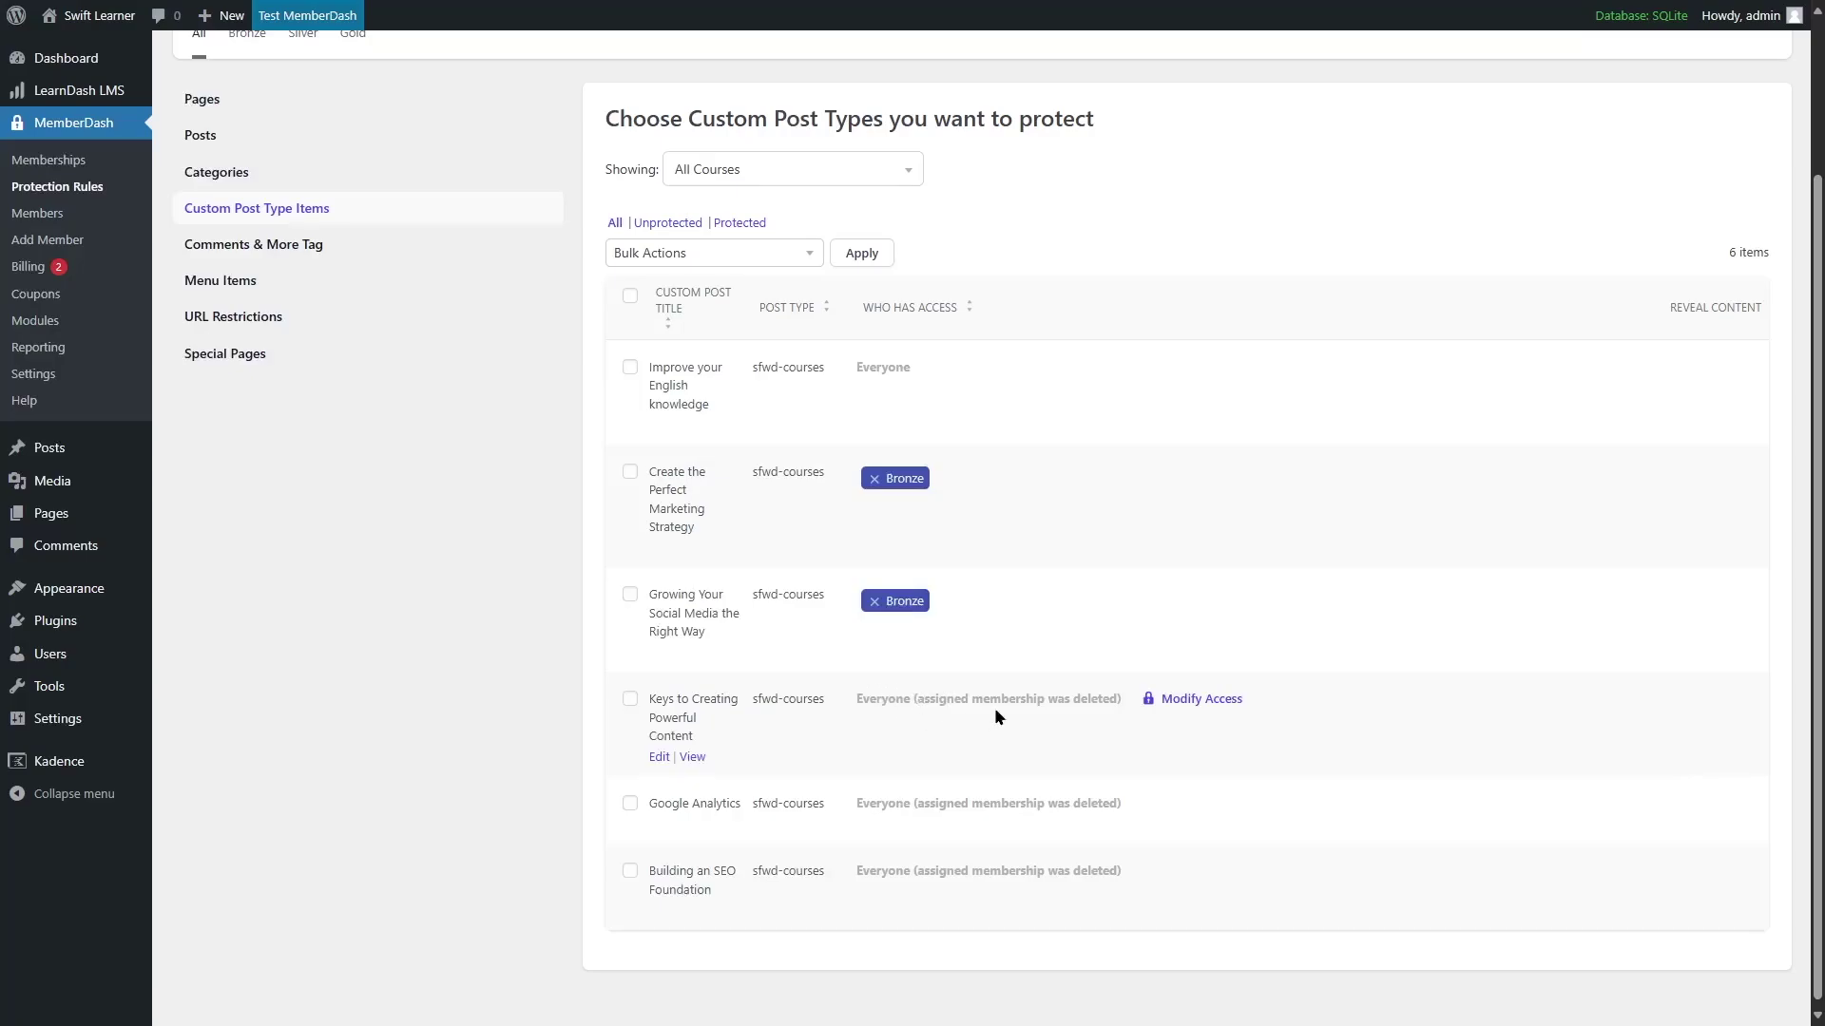
# Step: Give Keys to Creating and Google Analytics Silver access
pyautogui.click(1187, 700)
pyautogui.click(1046, 770)
pyautogui.click(983, 800)
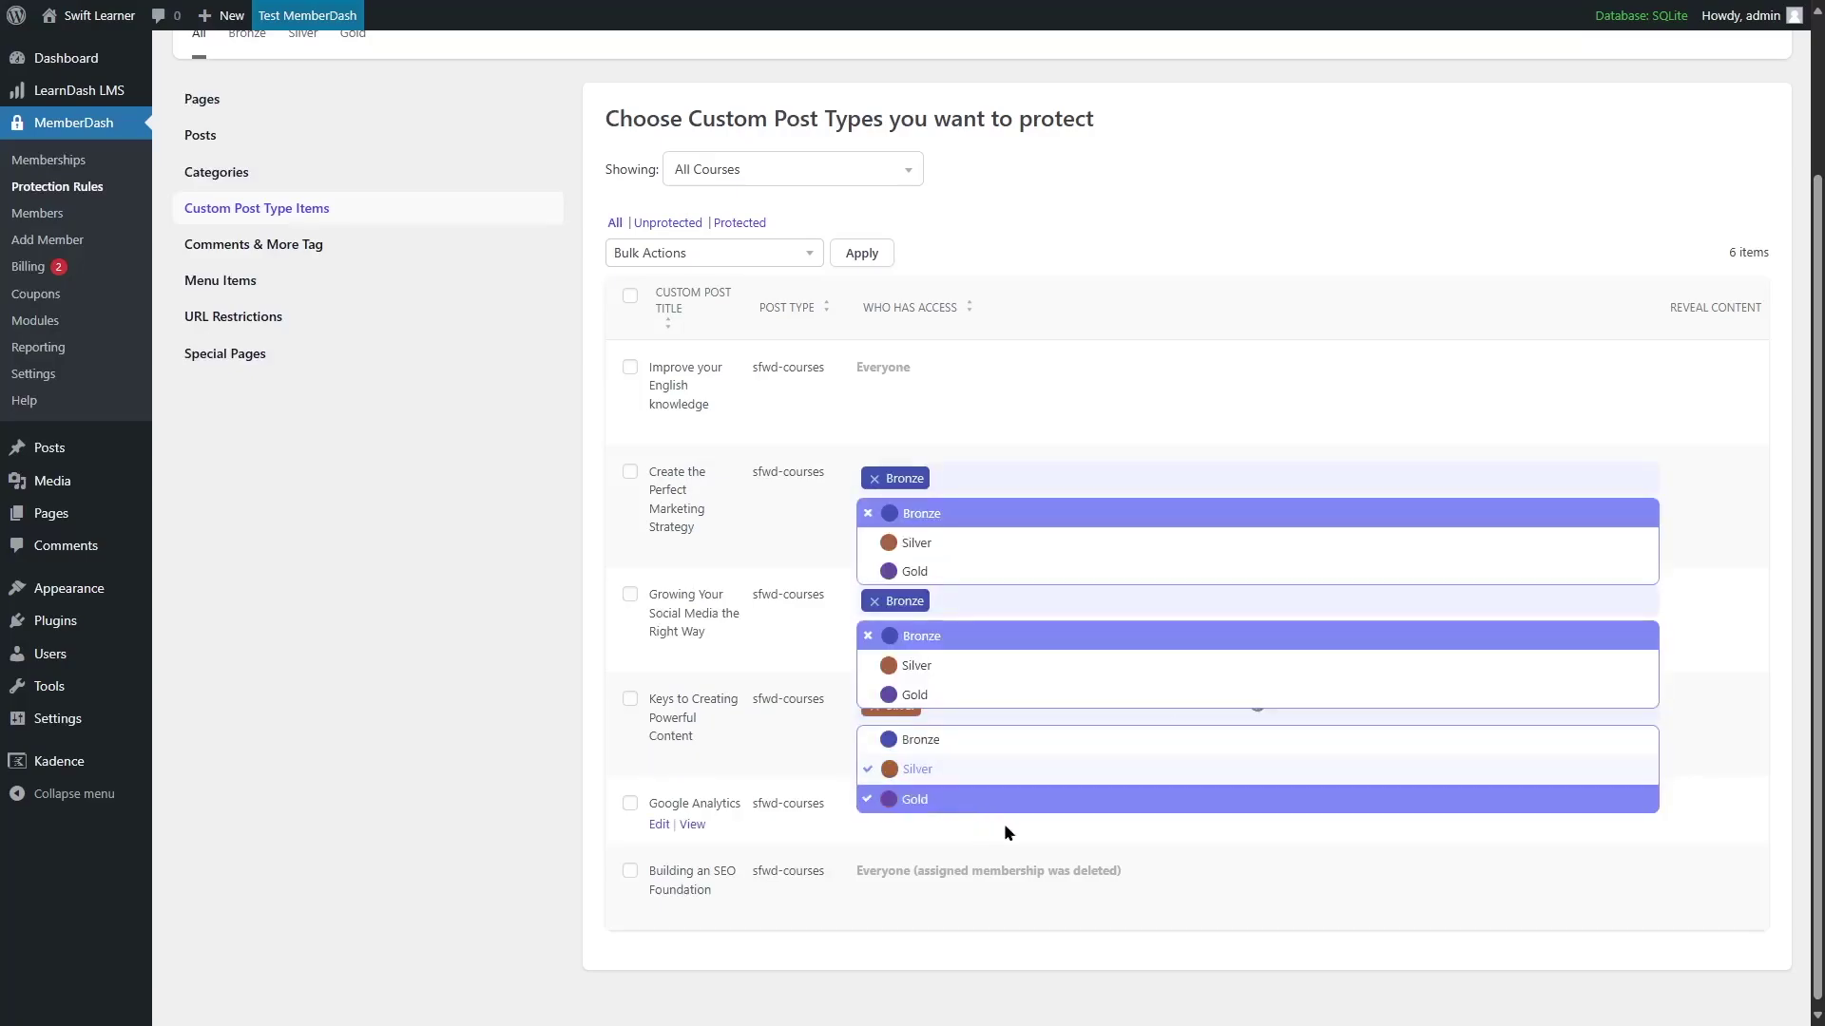
pyautogui.click(1000, 829)
pyautogui.click(1187, 808)
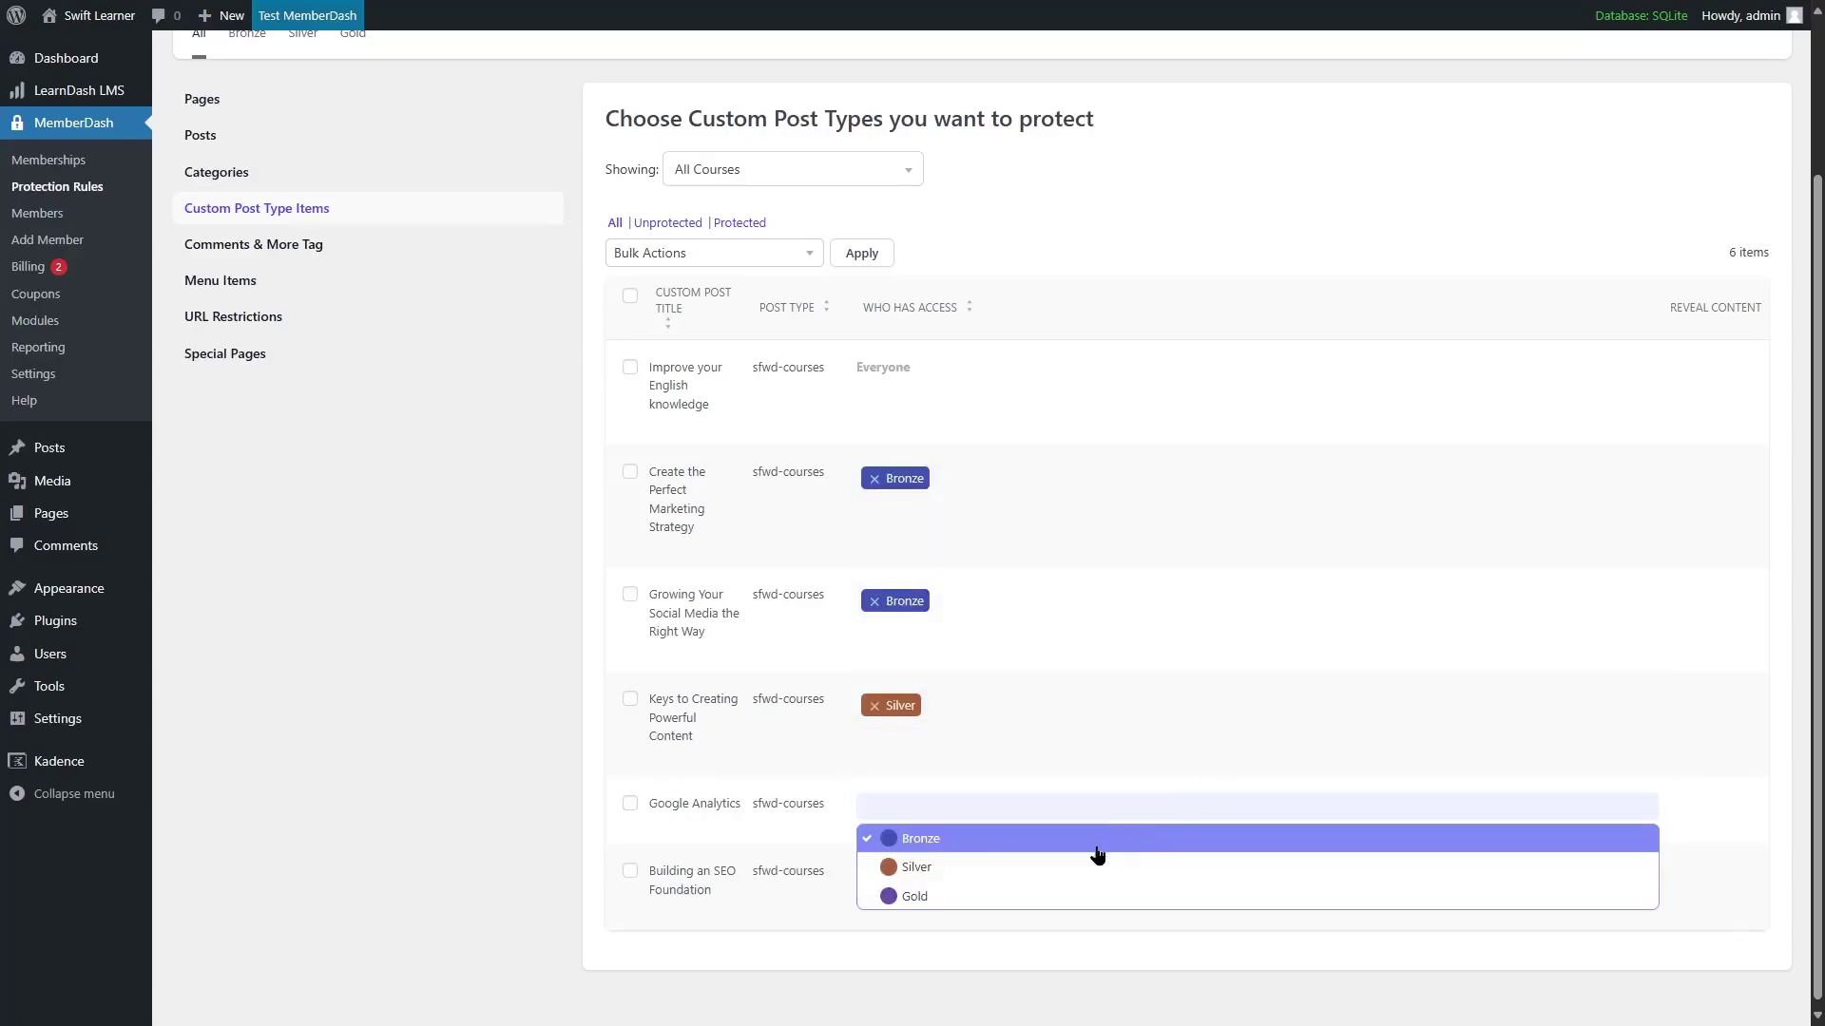
pyautogui.click(1075, 868)
pyautogui.click(420, 655)
# Step: Give Building an SEO Foundation Gold access and add Silver to the marketing course
pyautogui.moveTo(997, 870)
pyautogui.click(1182, 869)
pyautogui.click(1063, 936)
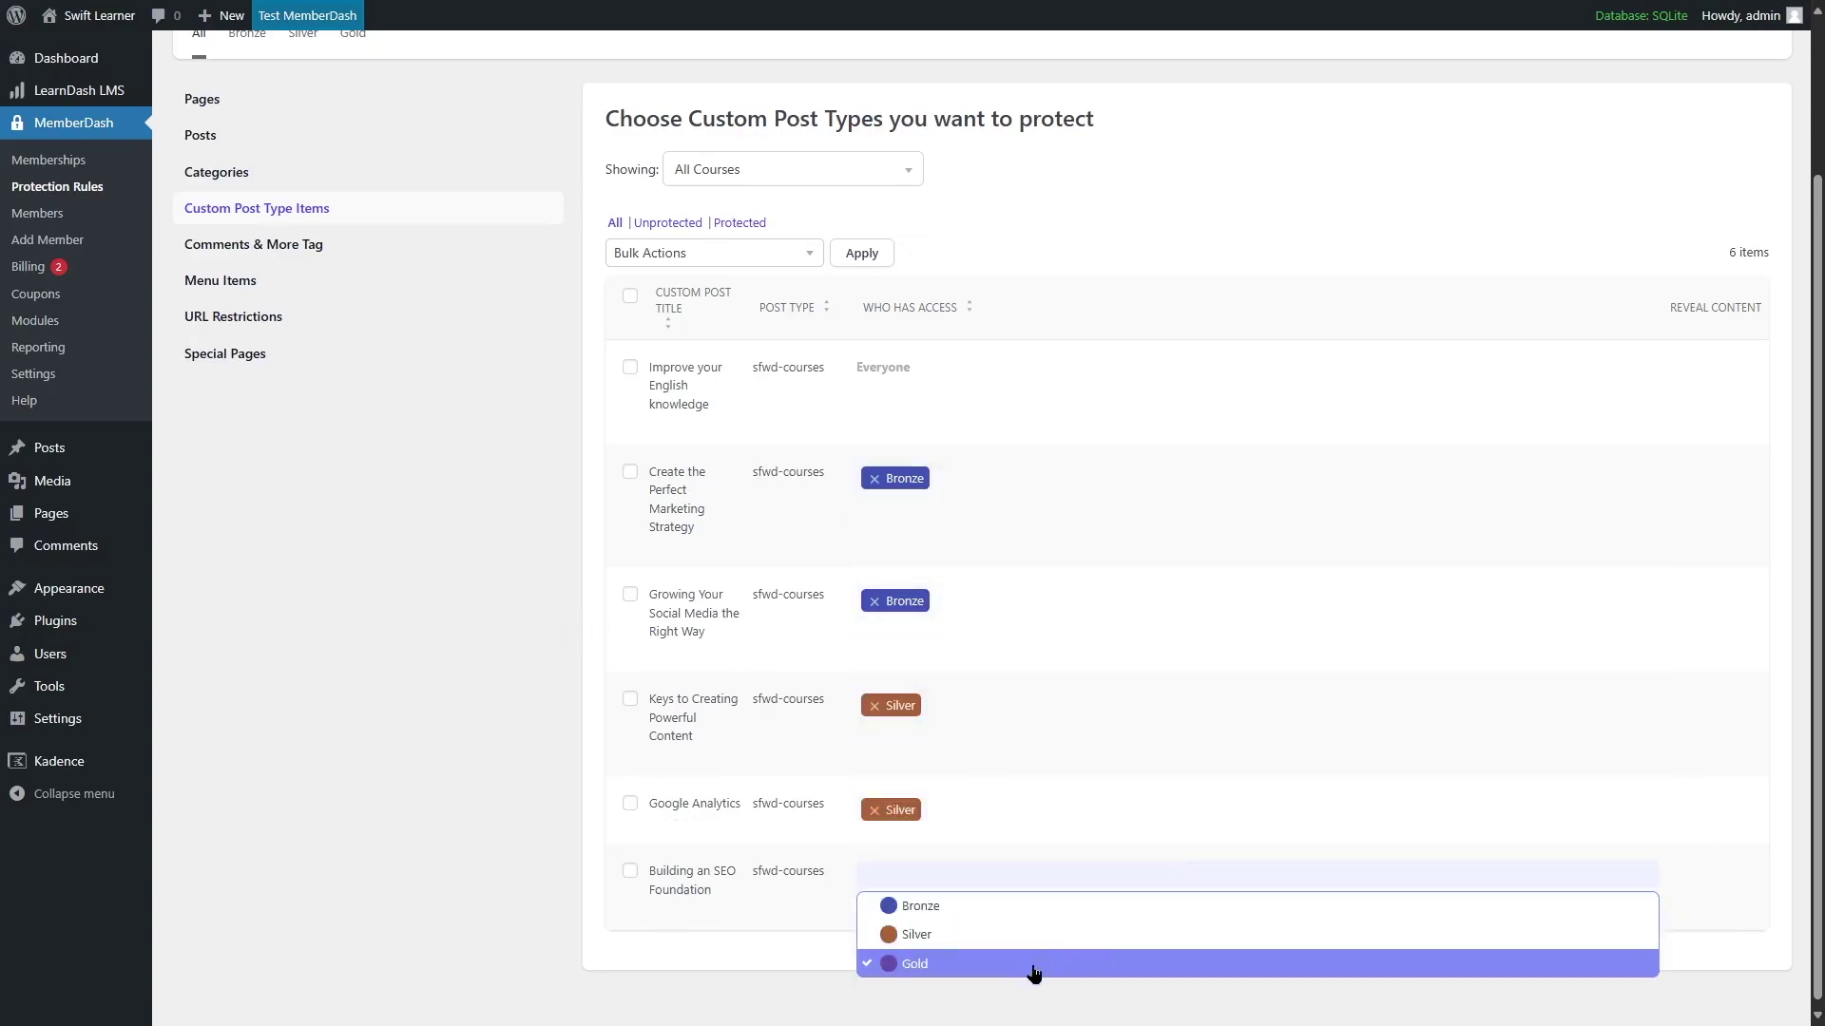
pyautogui.click(1035, 964)
pyautogui.click(358, 770)
pyautogui.click(1055, 475)
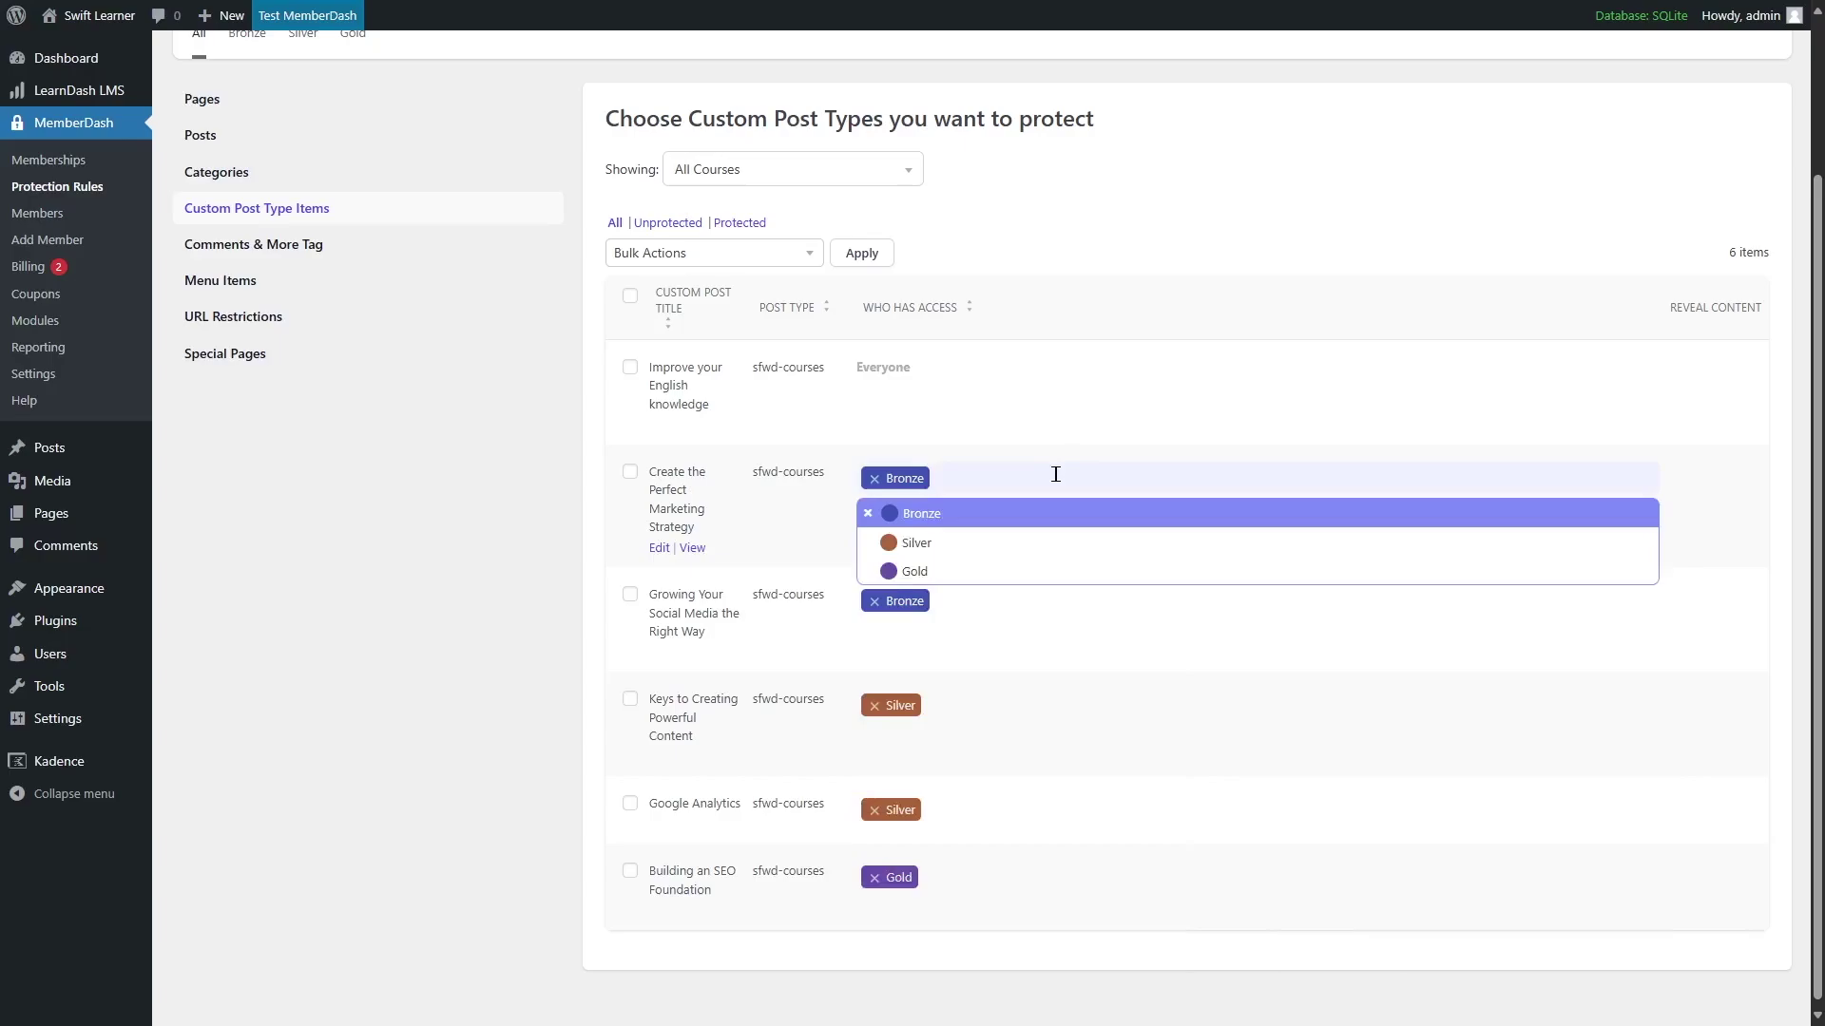
pyautogui.click(1018, 540)
pyautogui.click(796, 508)
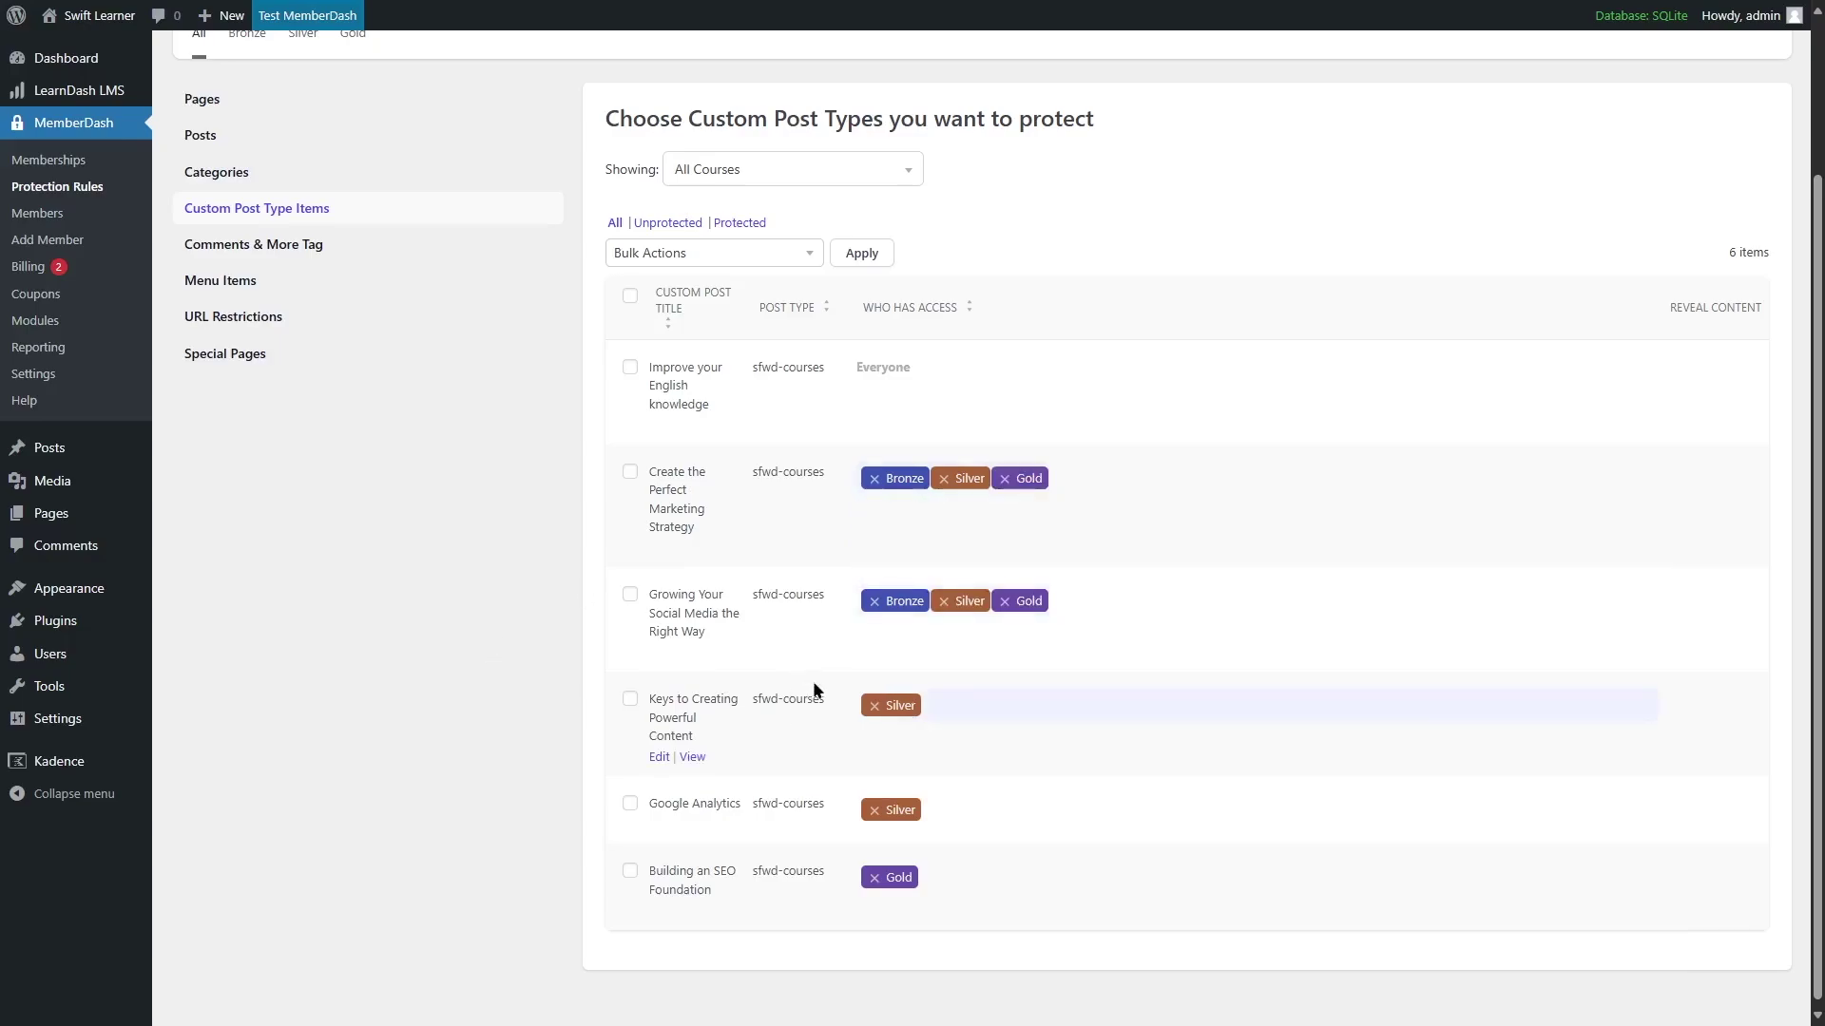
# Step: Add Gold access to Keys to Creating and Google Analytics
pyautogui.click(970, 703)
pyautogui.click(941, 792)
pyautogui.moveTo(941, 814); pyautogui.dragTo(521, 785)
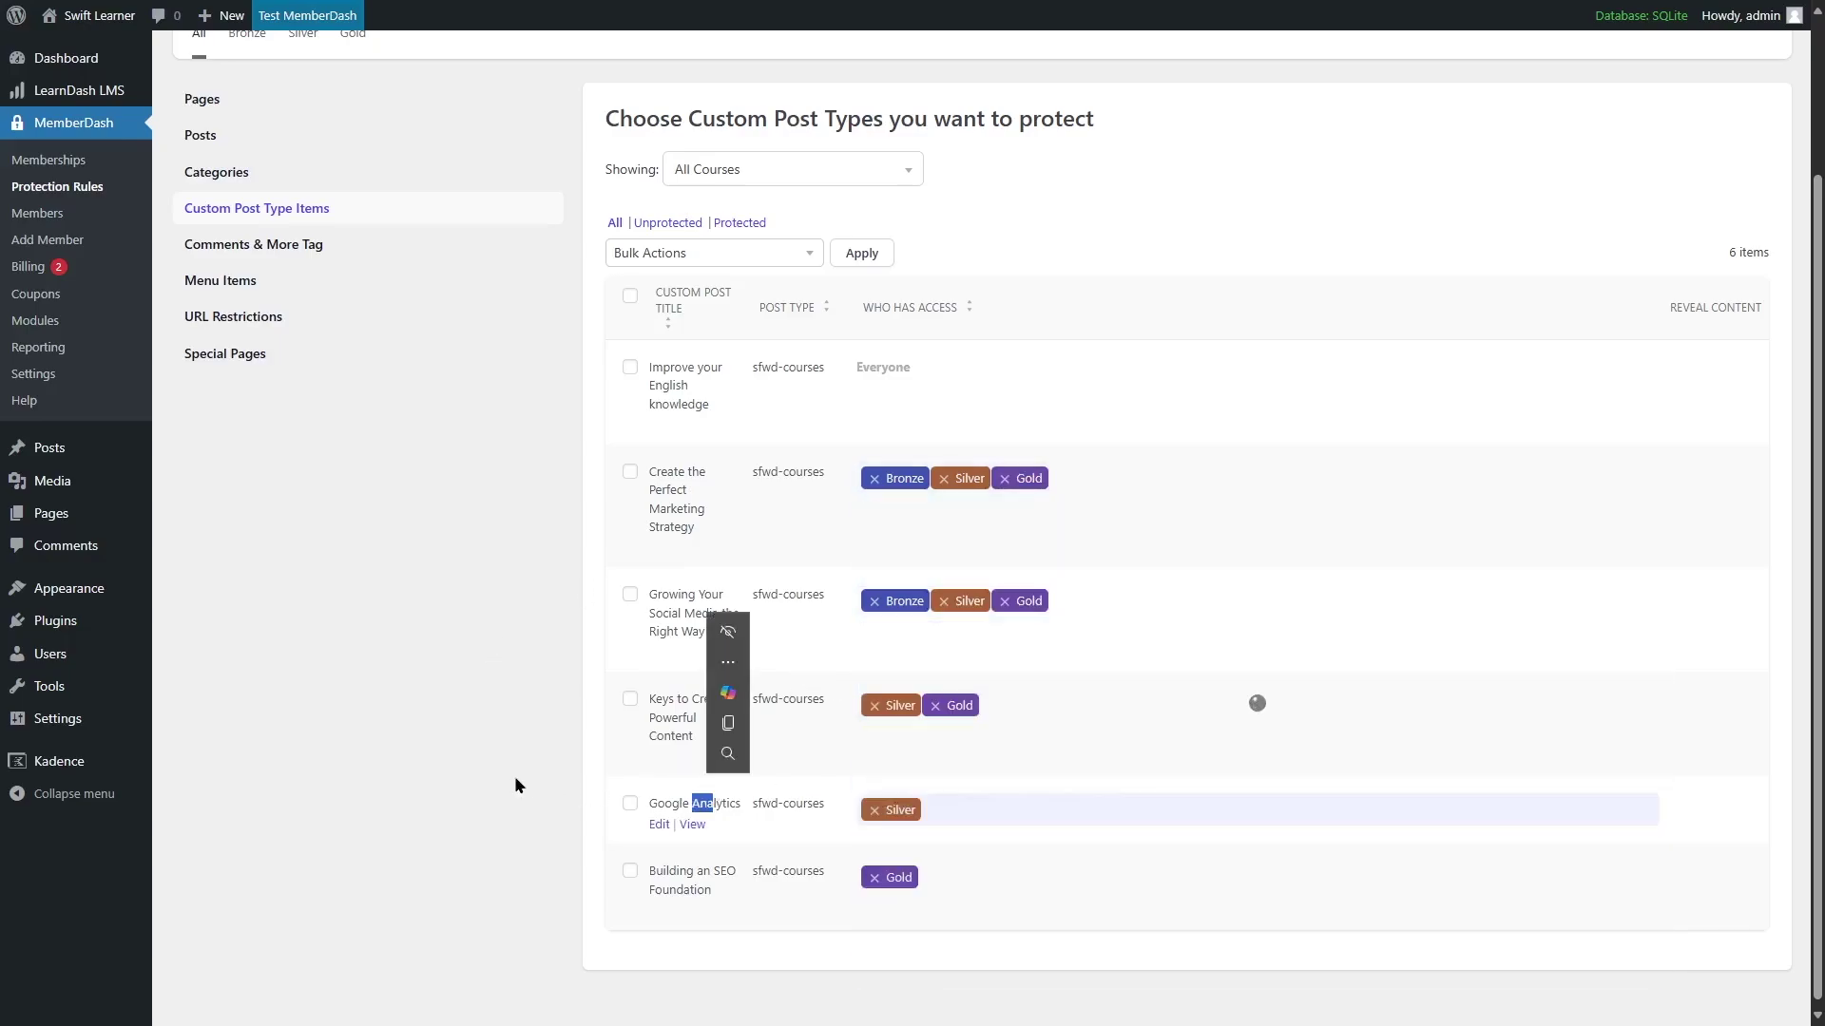
pyautogui.click(969, 807)
pyautogui.click(941, 903)
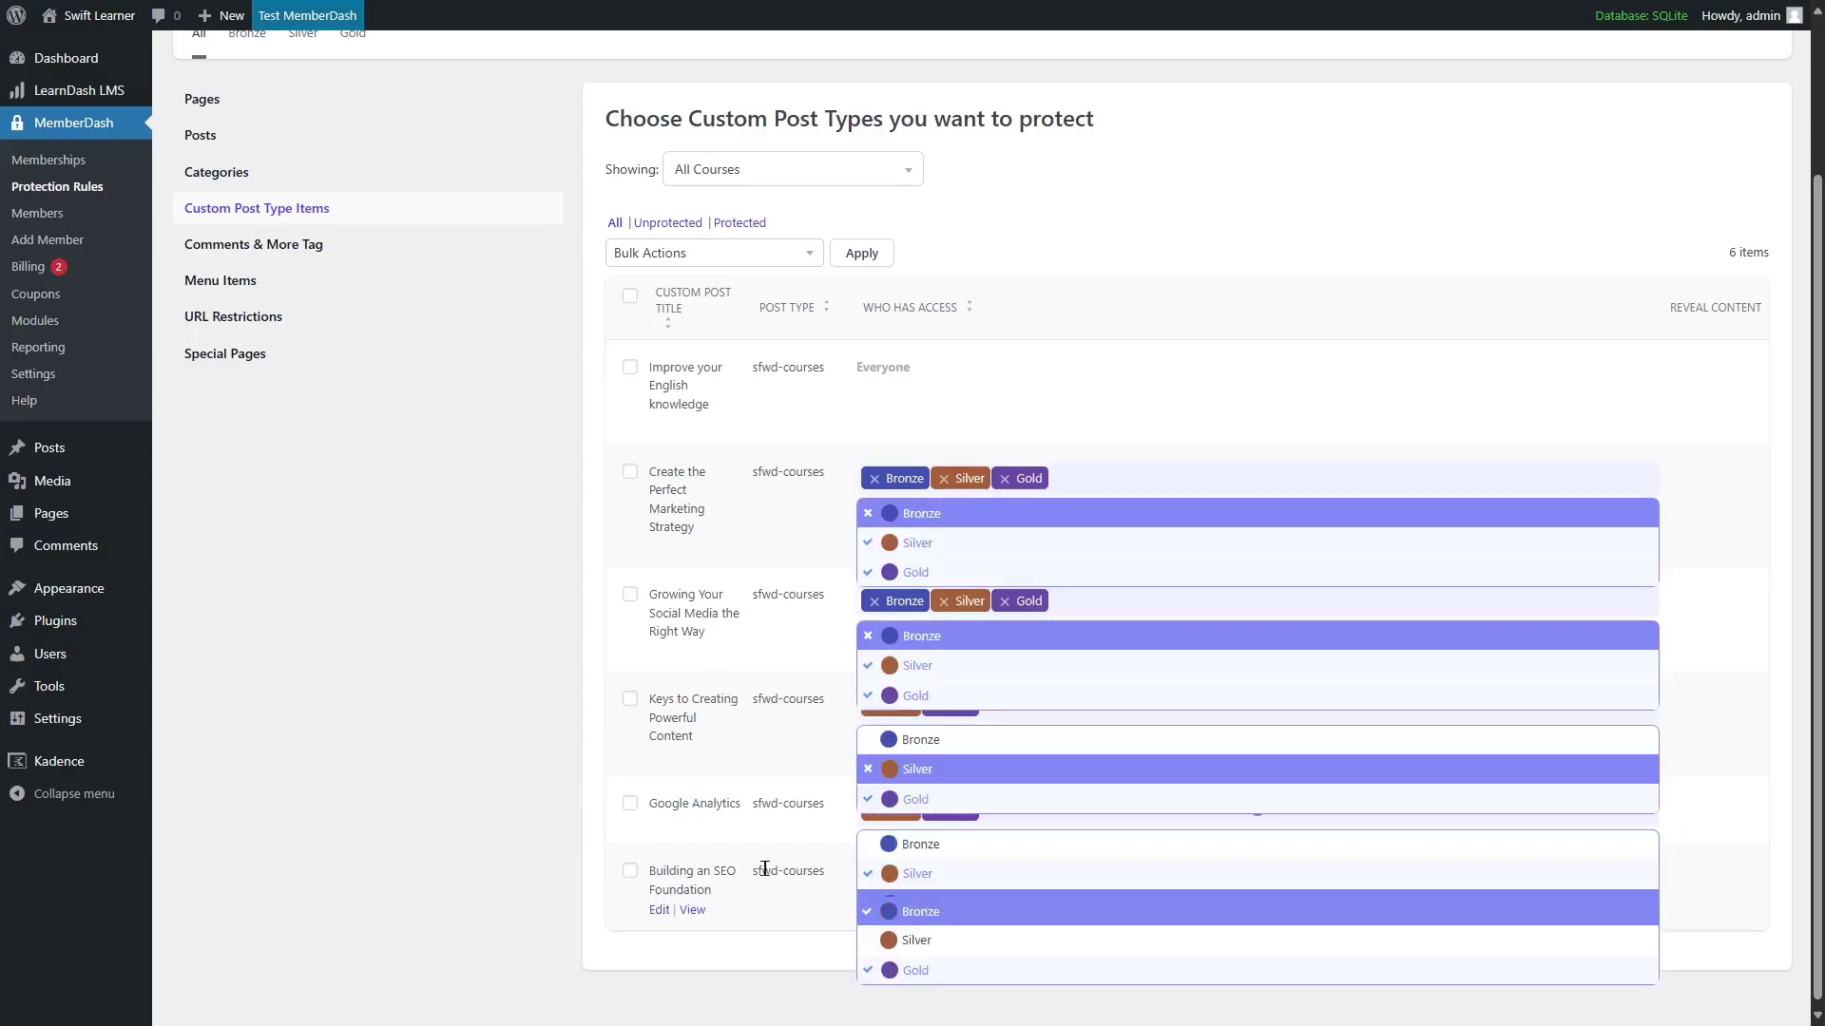
pyautogui.click(447, 797)
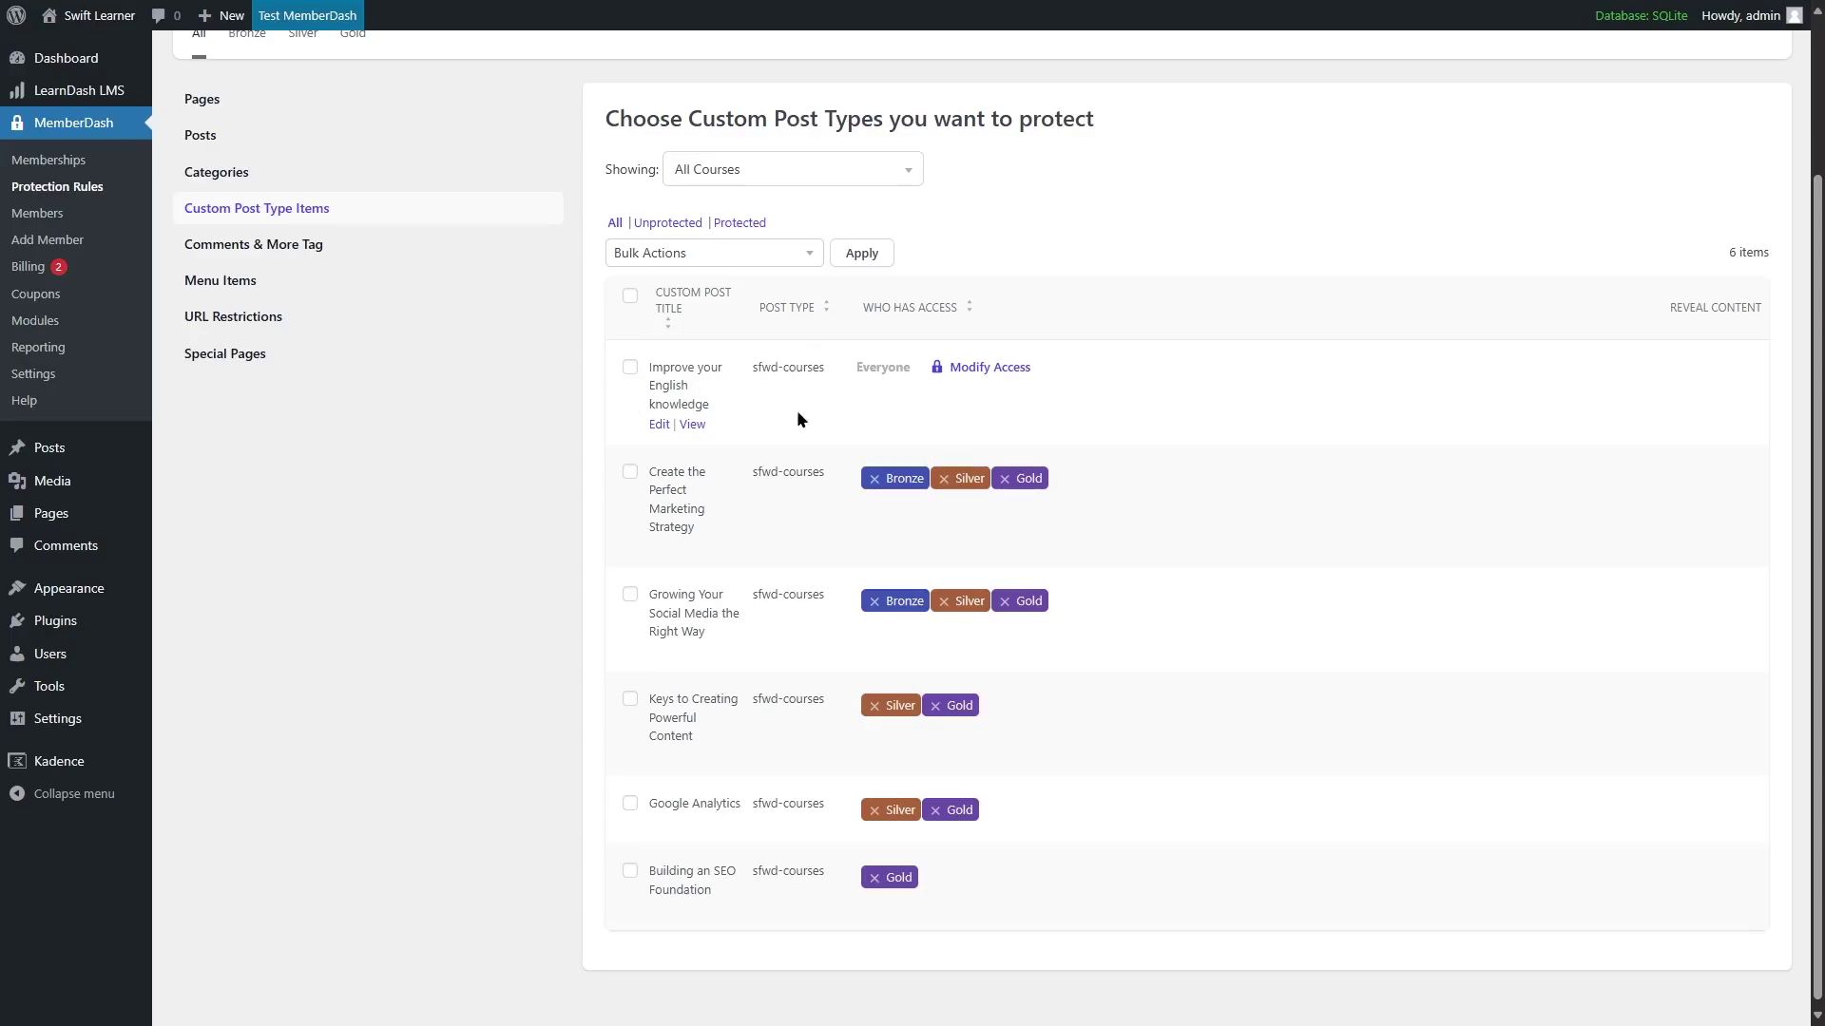
# Step: Review the course protections and filter the list to the Bronze tab
pyautogui.scroll(2, 1361, 795)
pyautogui.scroll(-2, 1359, 804)
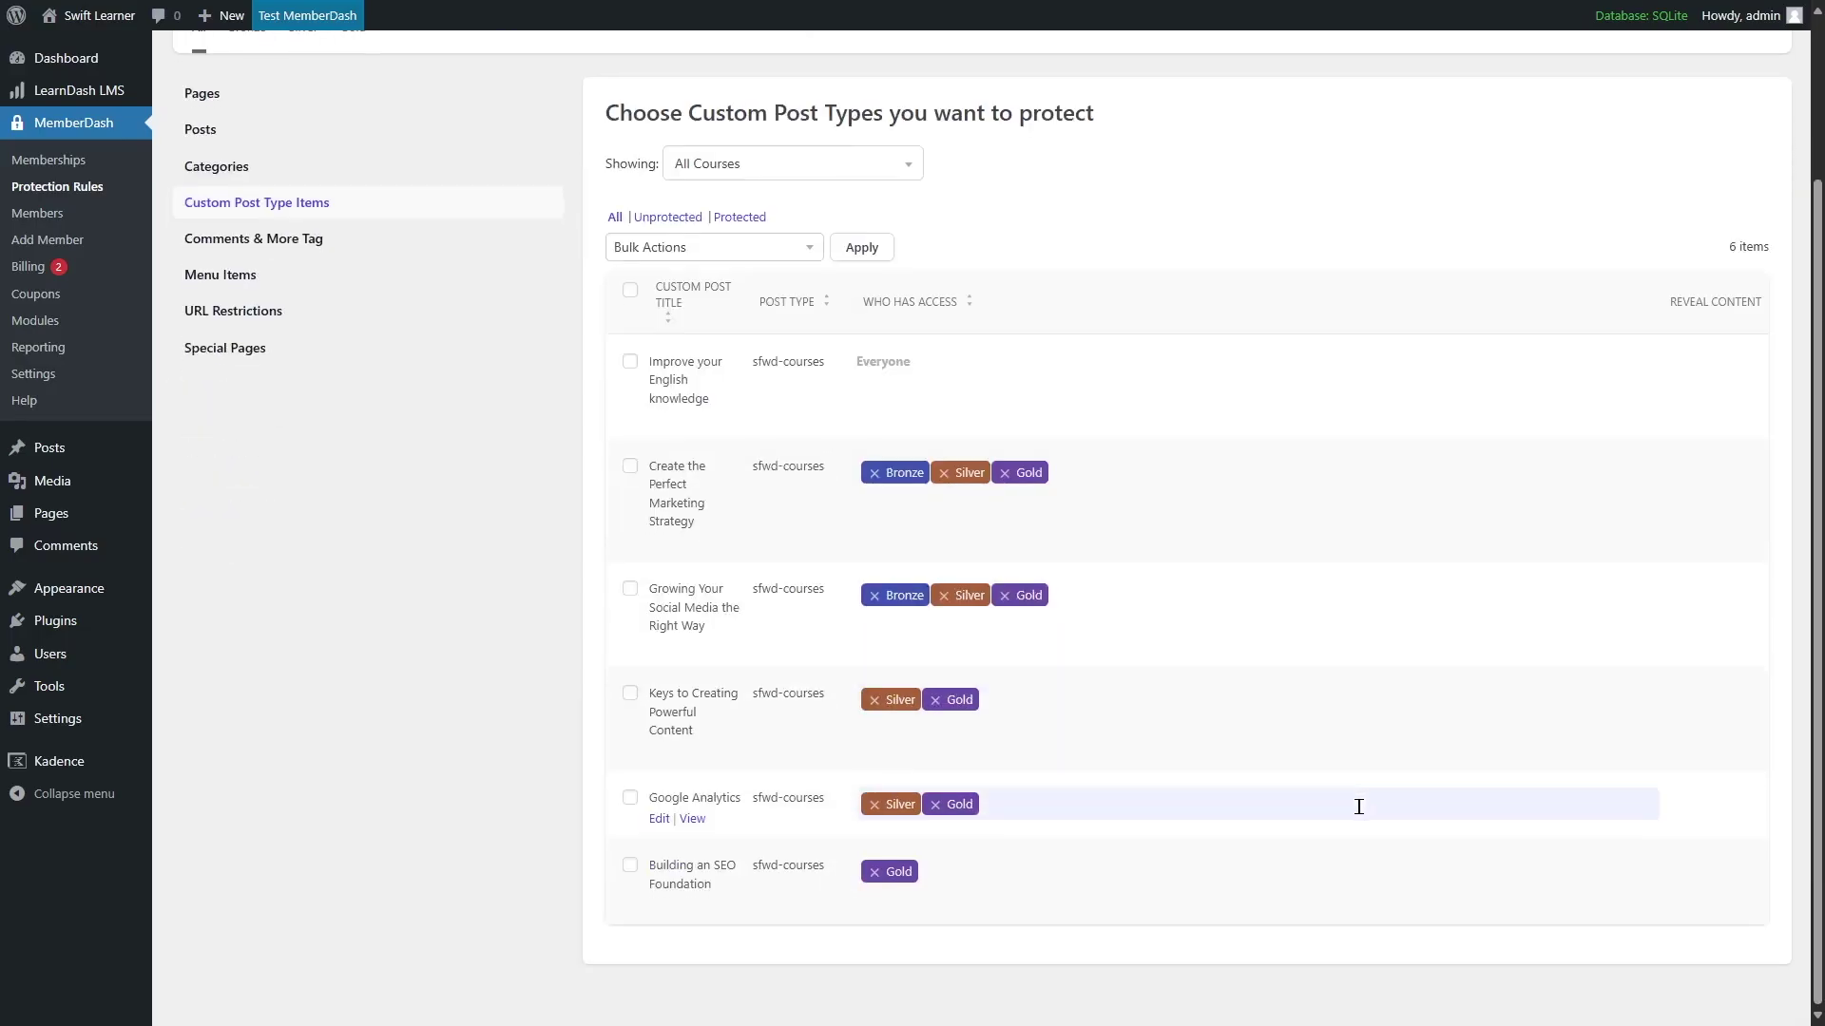
pyautogui.scroll(1, 1359, 807)
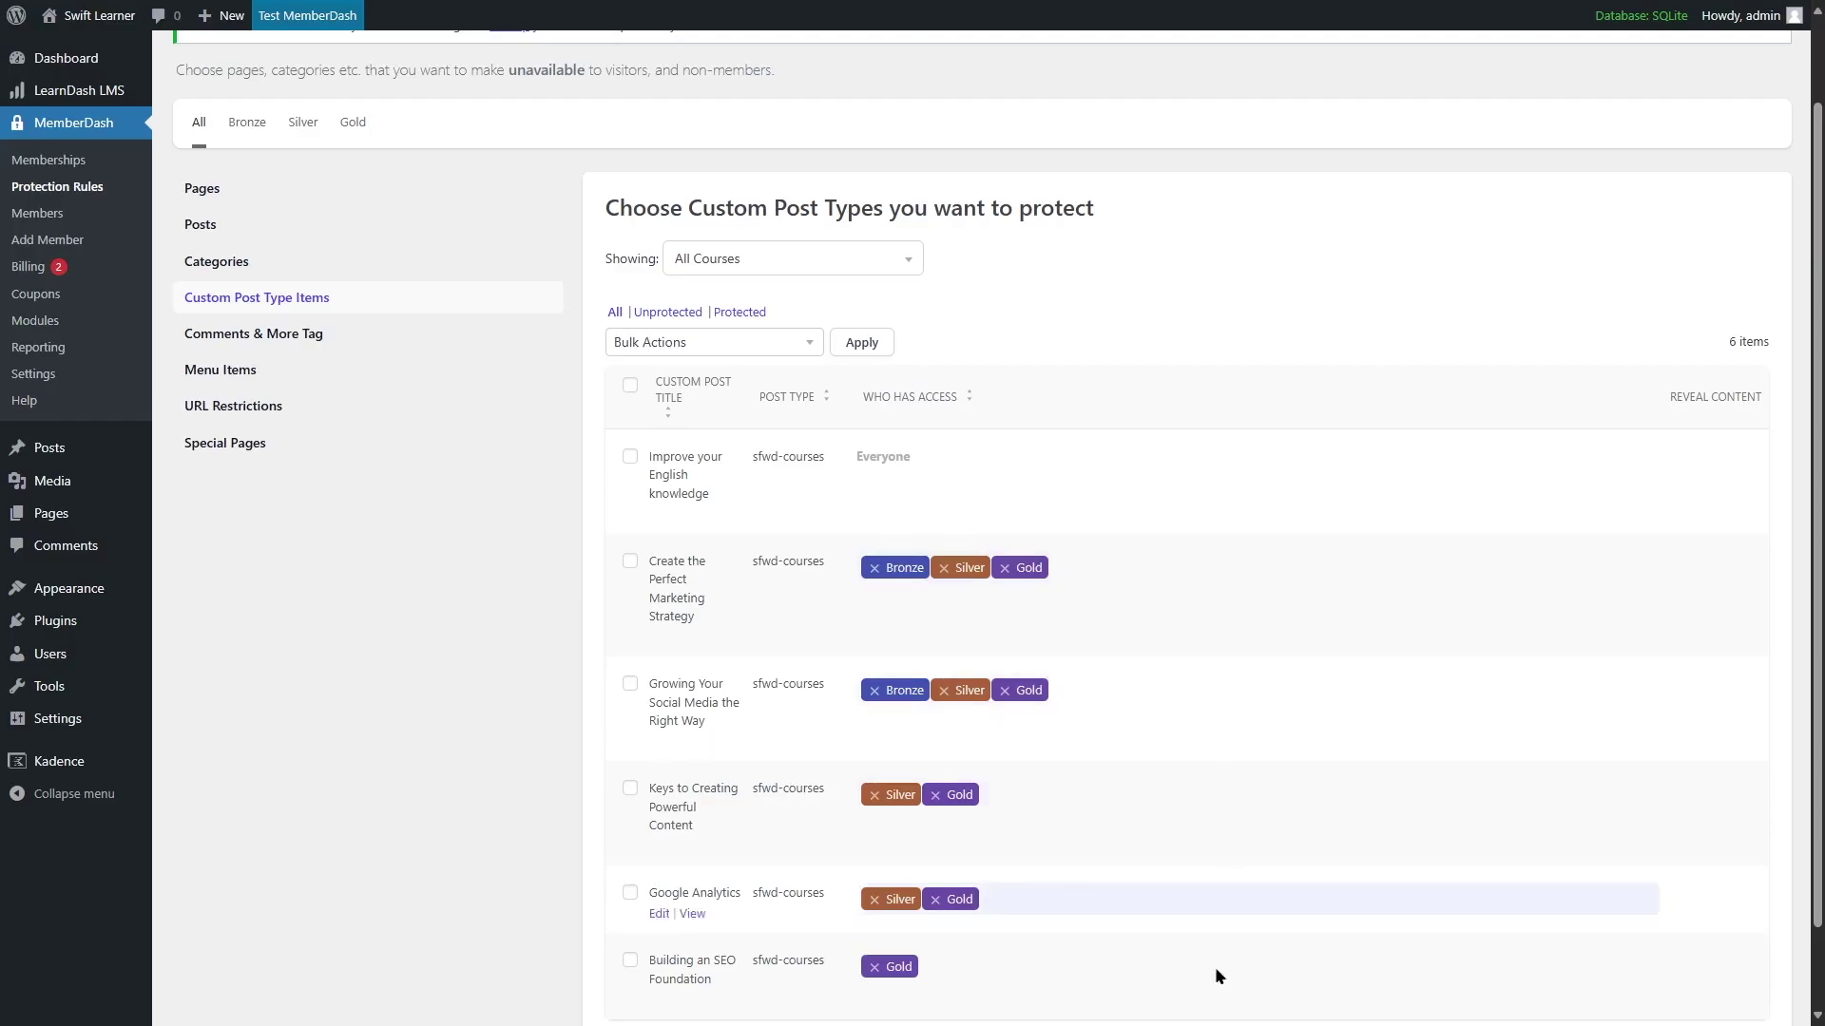
pyautogui.scroll(1, 1238, 779)
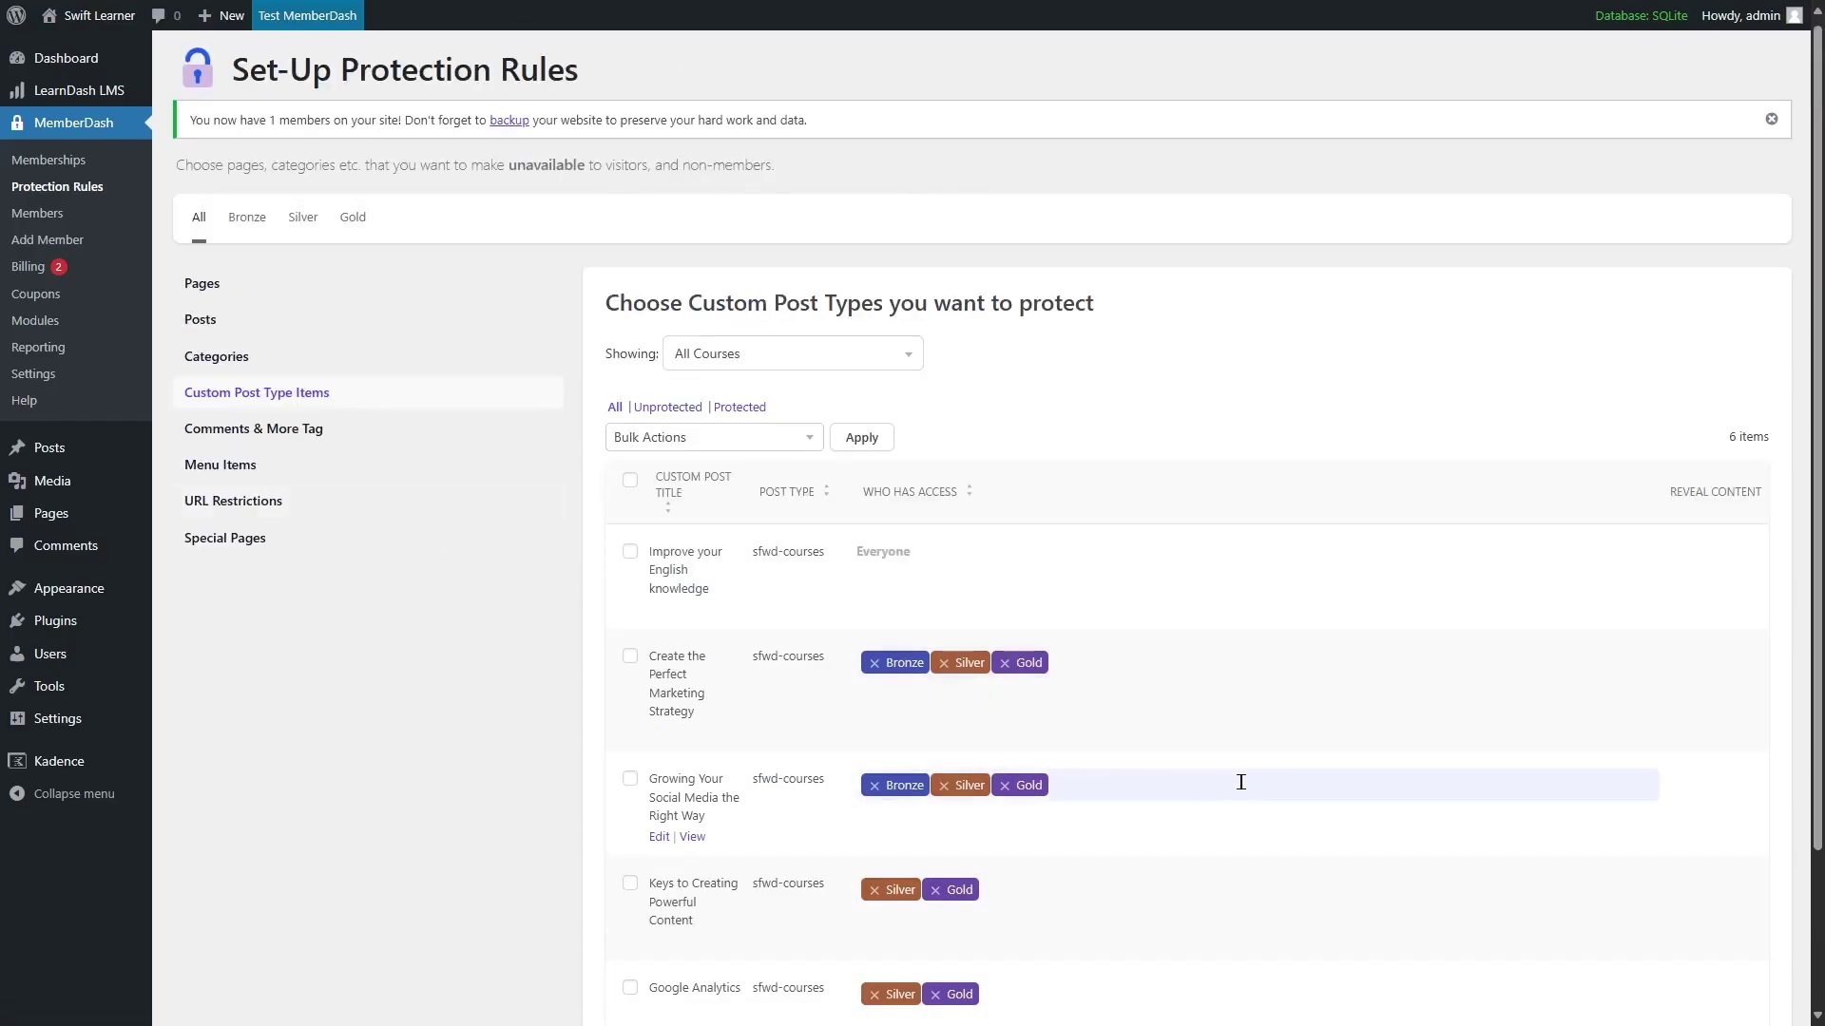
pyautogui.scroll(-2, 1240, 784)
pyautogui.scroll(2, 1241, 789)
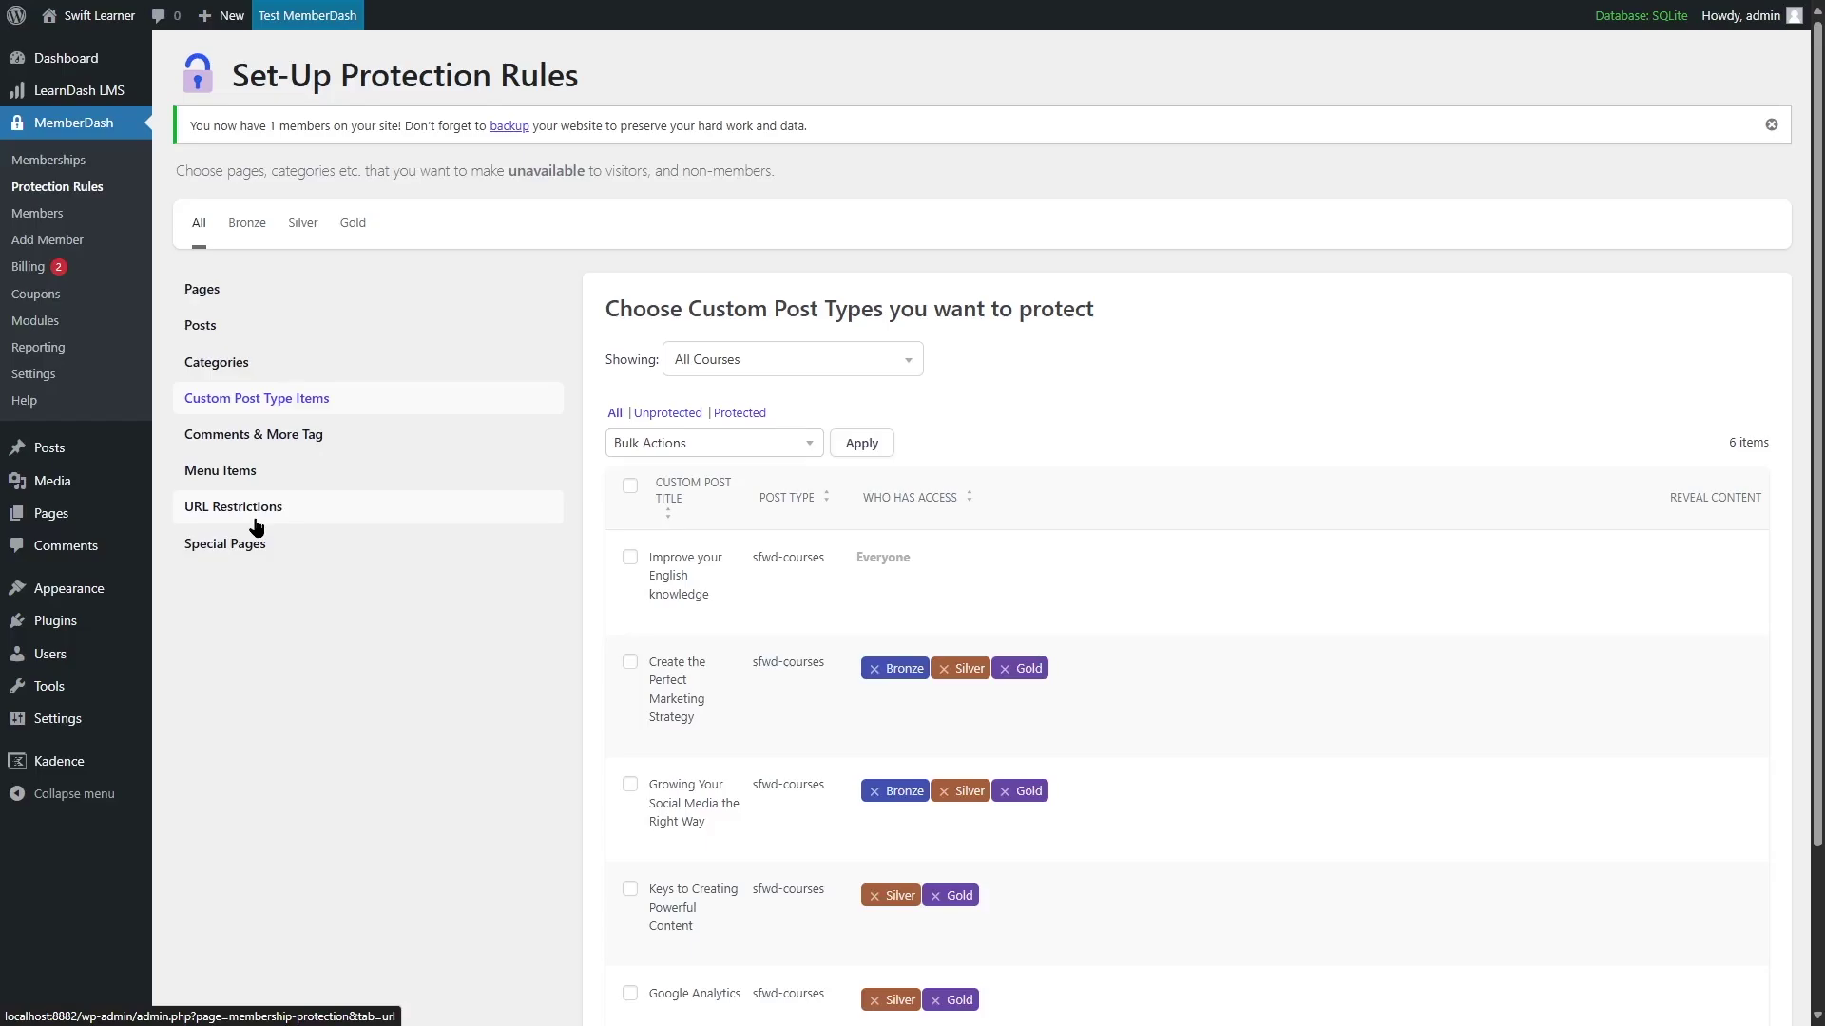
pyautogui.click(249, 168)
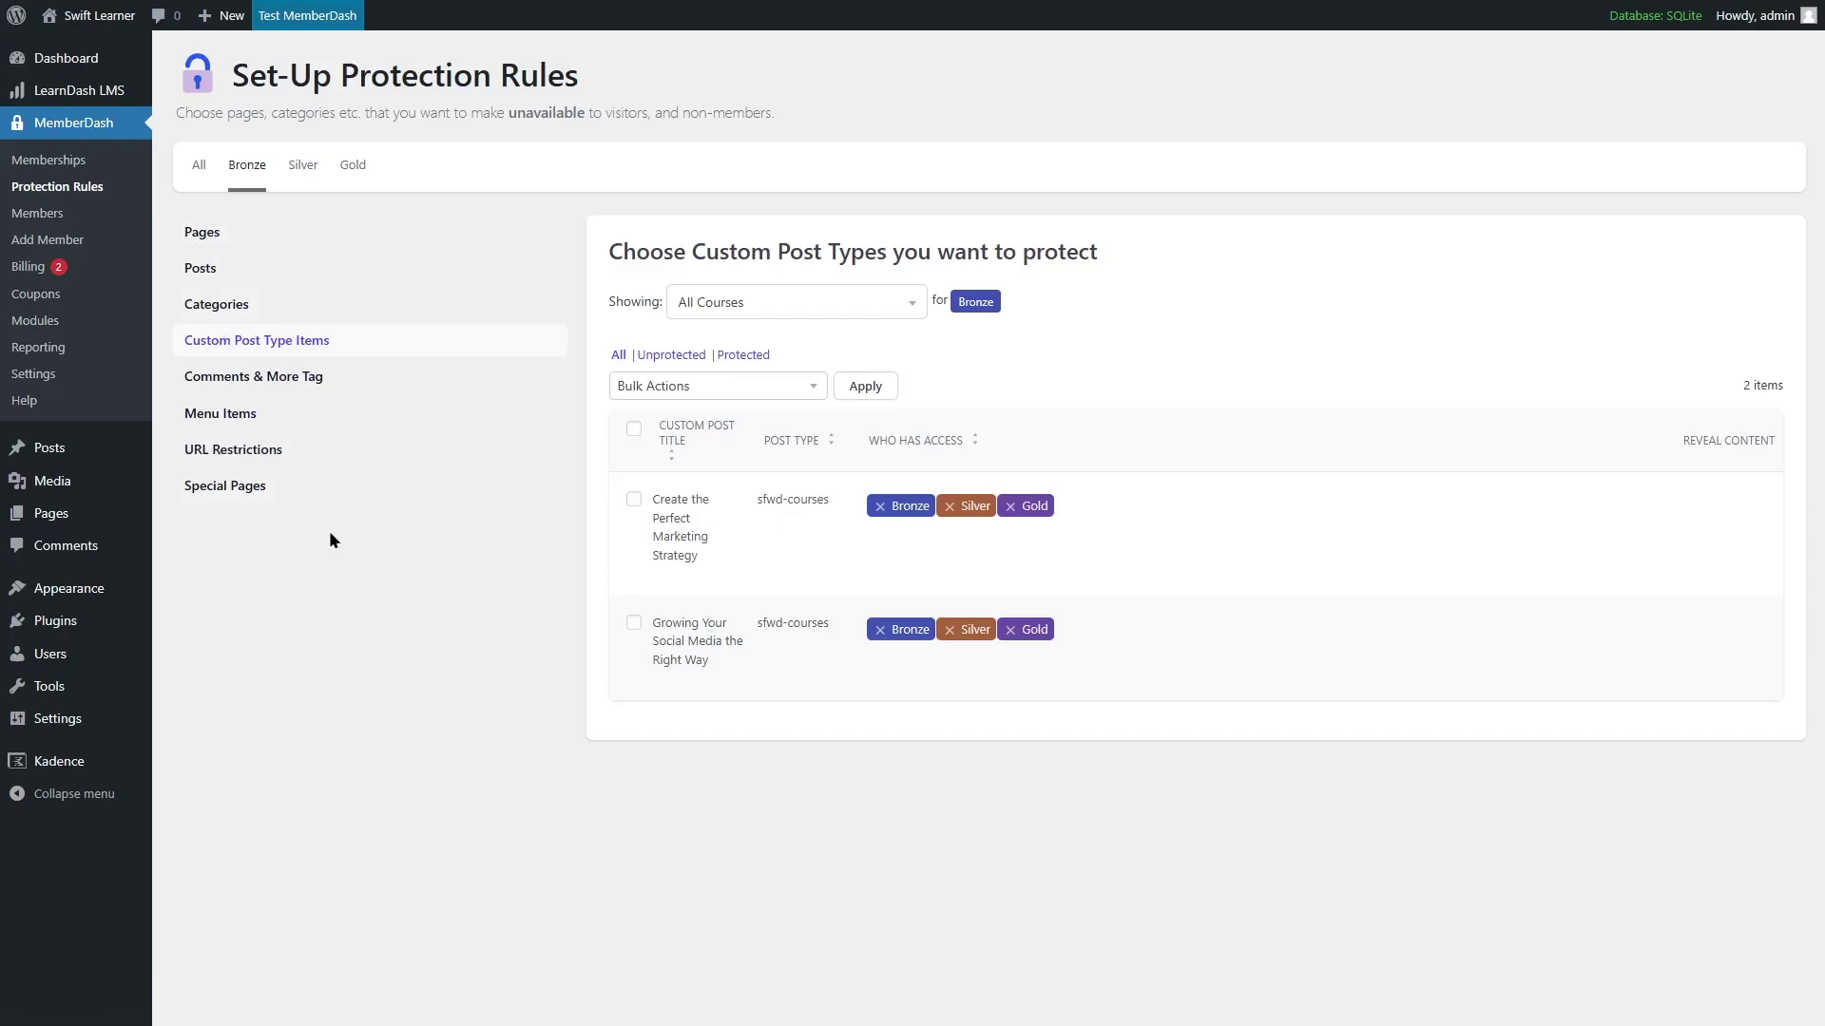
# Step: Leave the protection rules and visit the Swift Learner site's front page
pyautogui.moveTo(95, 15)
pyautogui.click(104, 47)
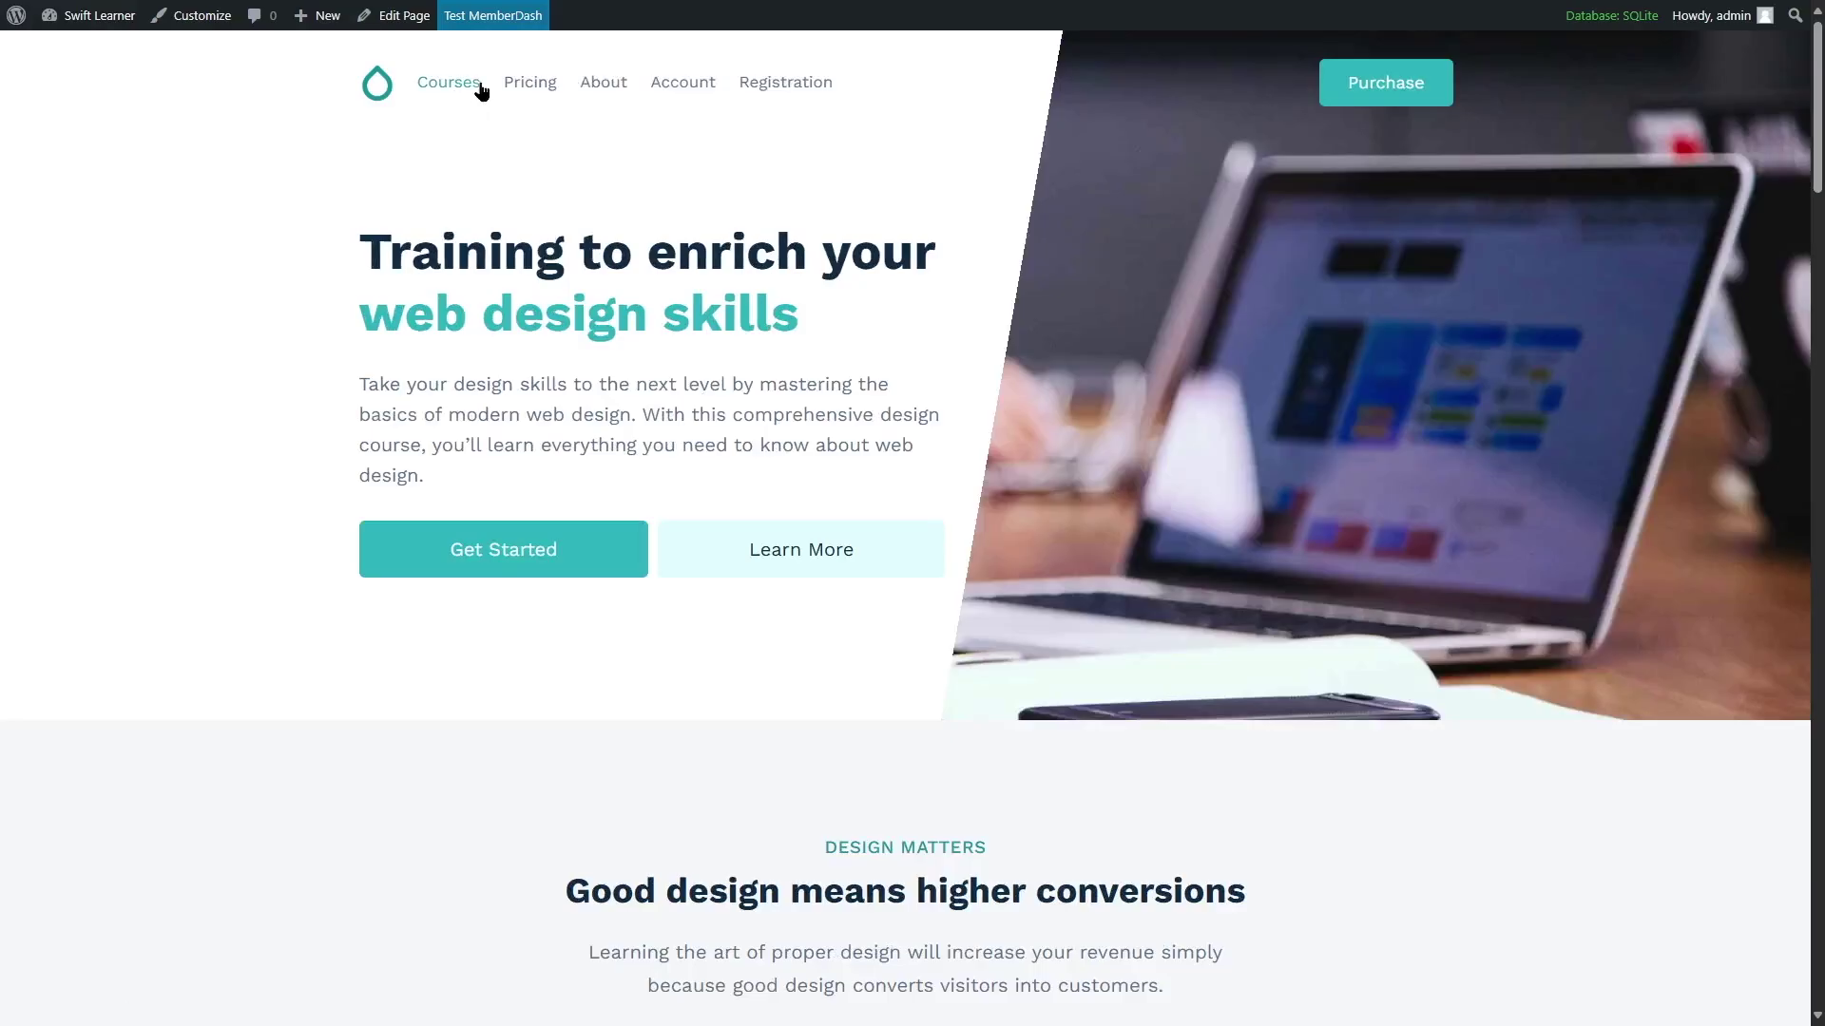
# Step: Browse the Courses page as the test member
pyautogui.click(448, 82)
pyautogui.scroll(4, 937, 542)
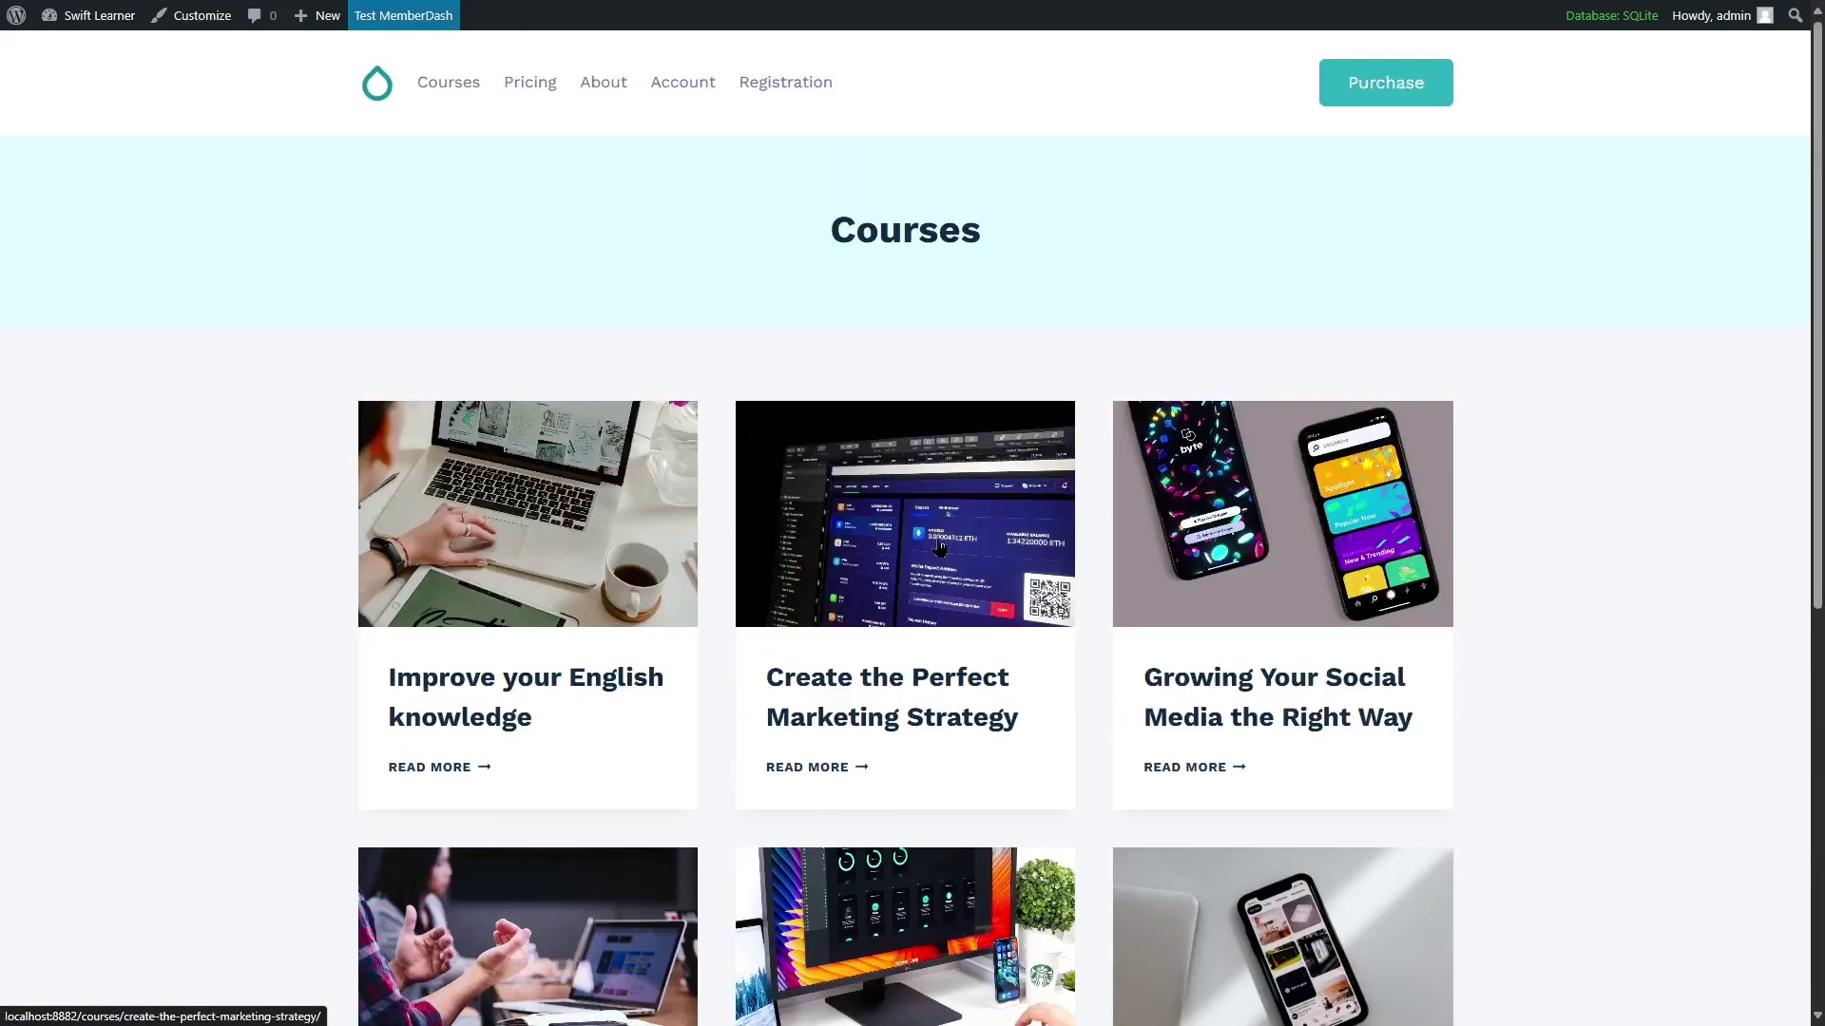
pyautogui.moveTo(1732, 29)
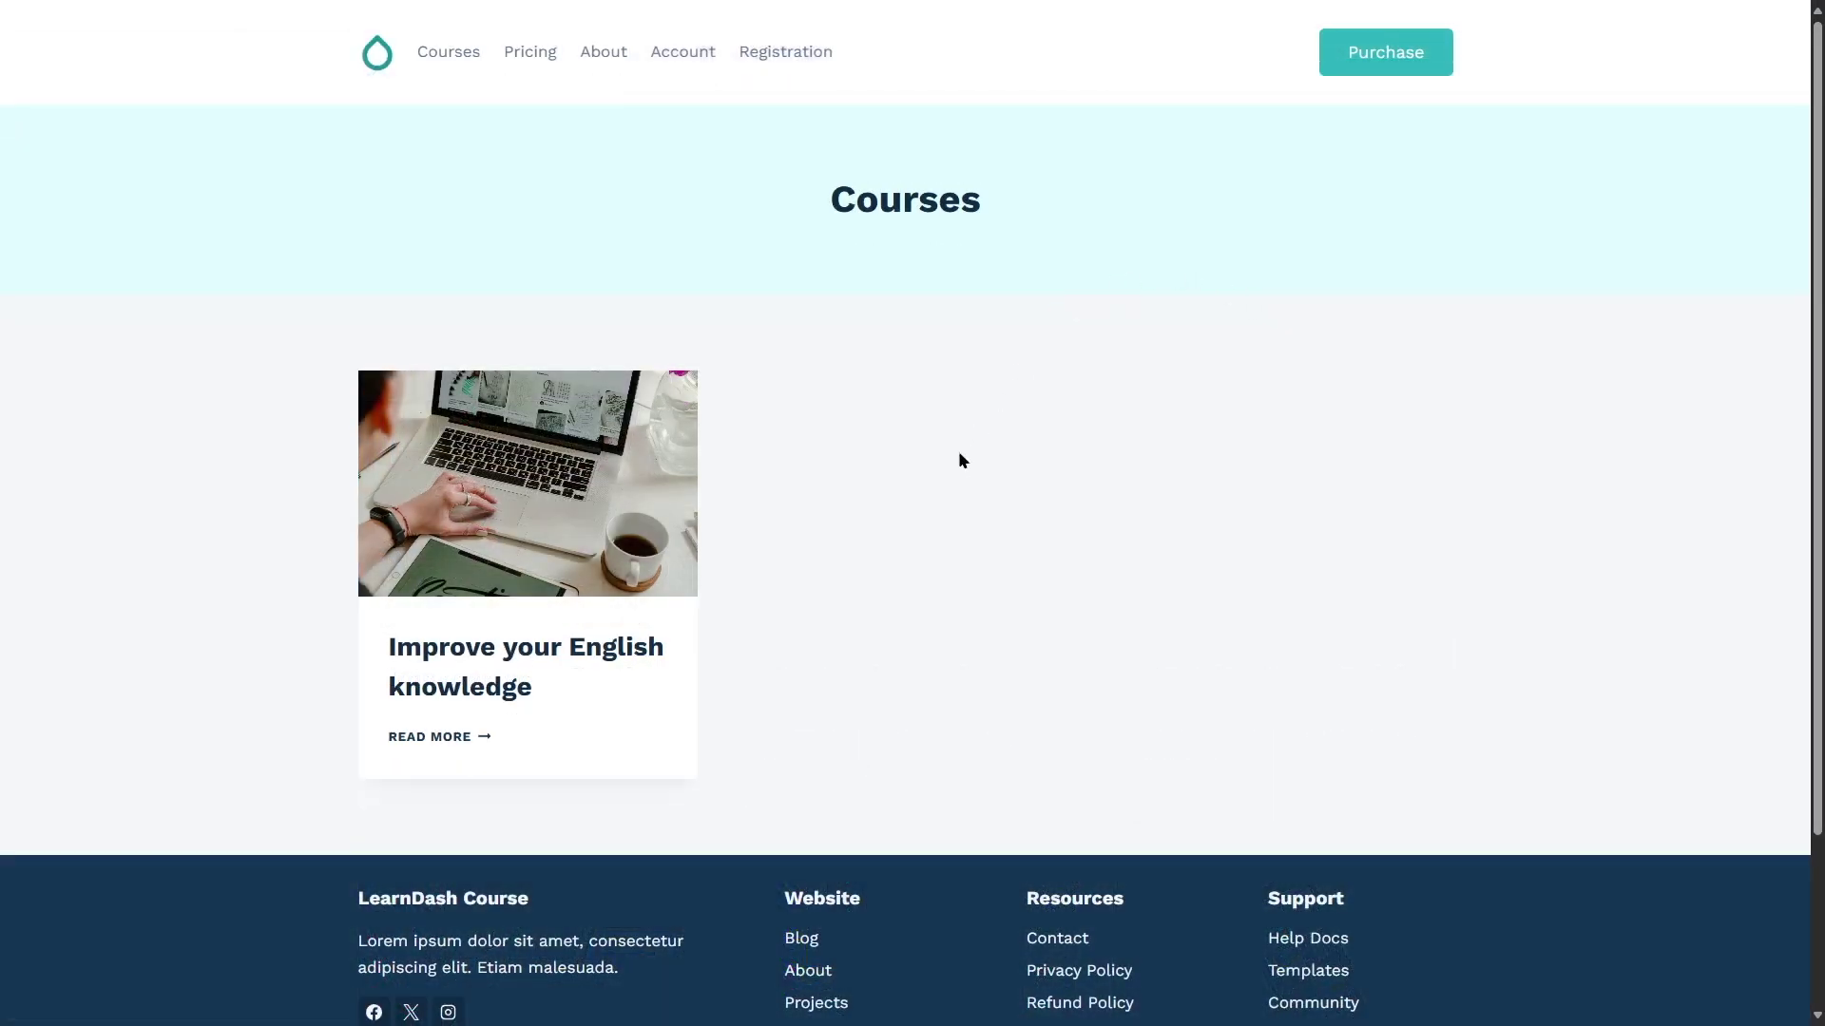
pyautogui.scroll(-3, 1470, 580)
pyautogui.scroll(3, 1470, 577)
# Step: Log out of the test account from its Account page and reopen Courses as admin
pyautogui.click(684, 53)
pyautogui.click(383, 283)
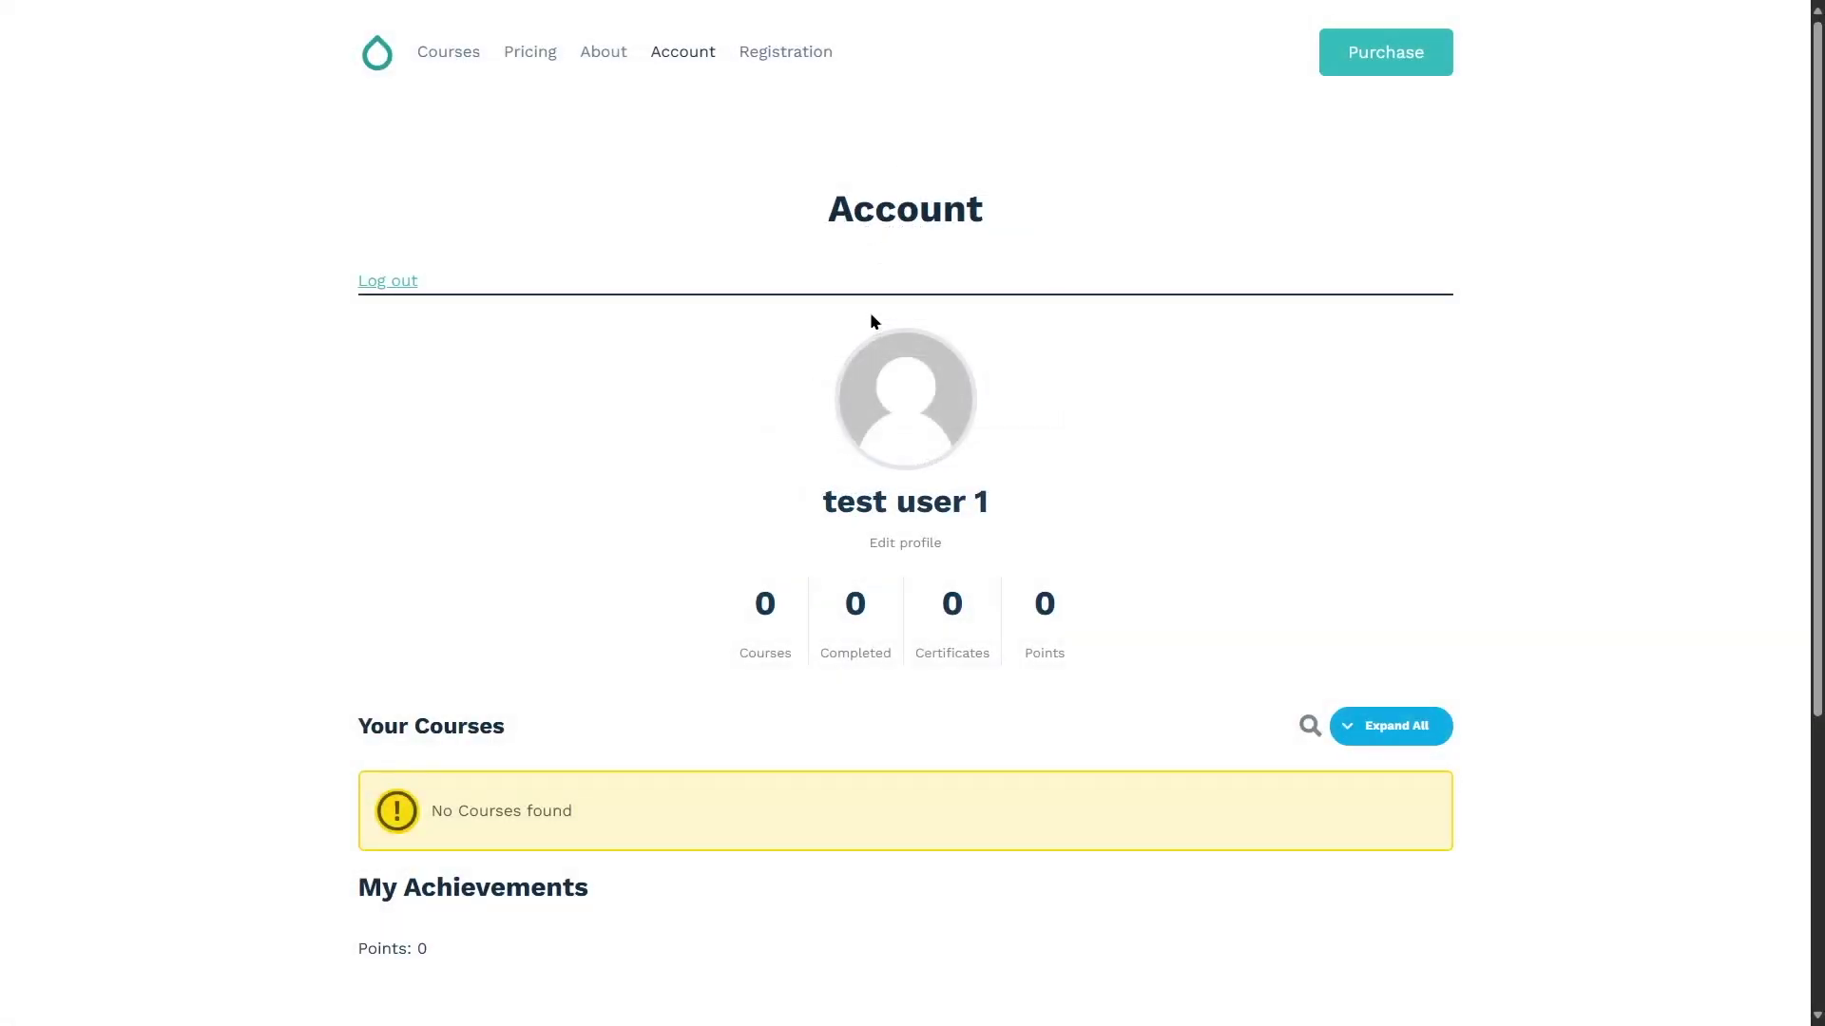
pyautogui.click(466, 55)
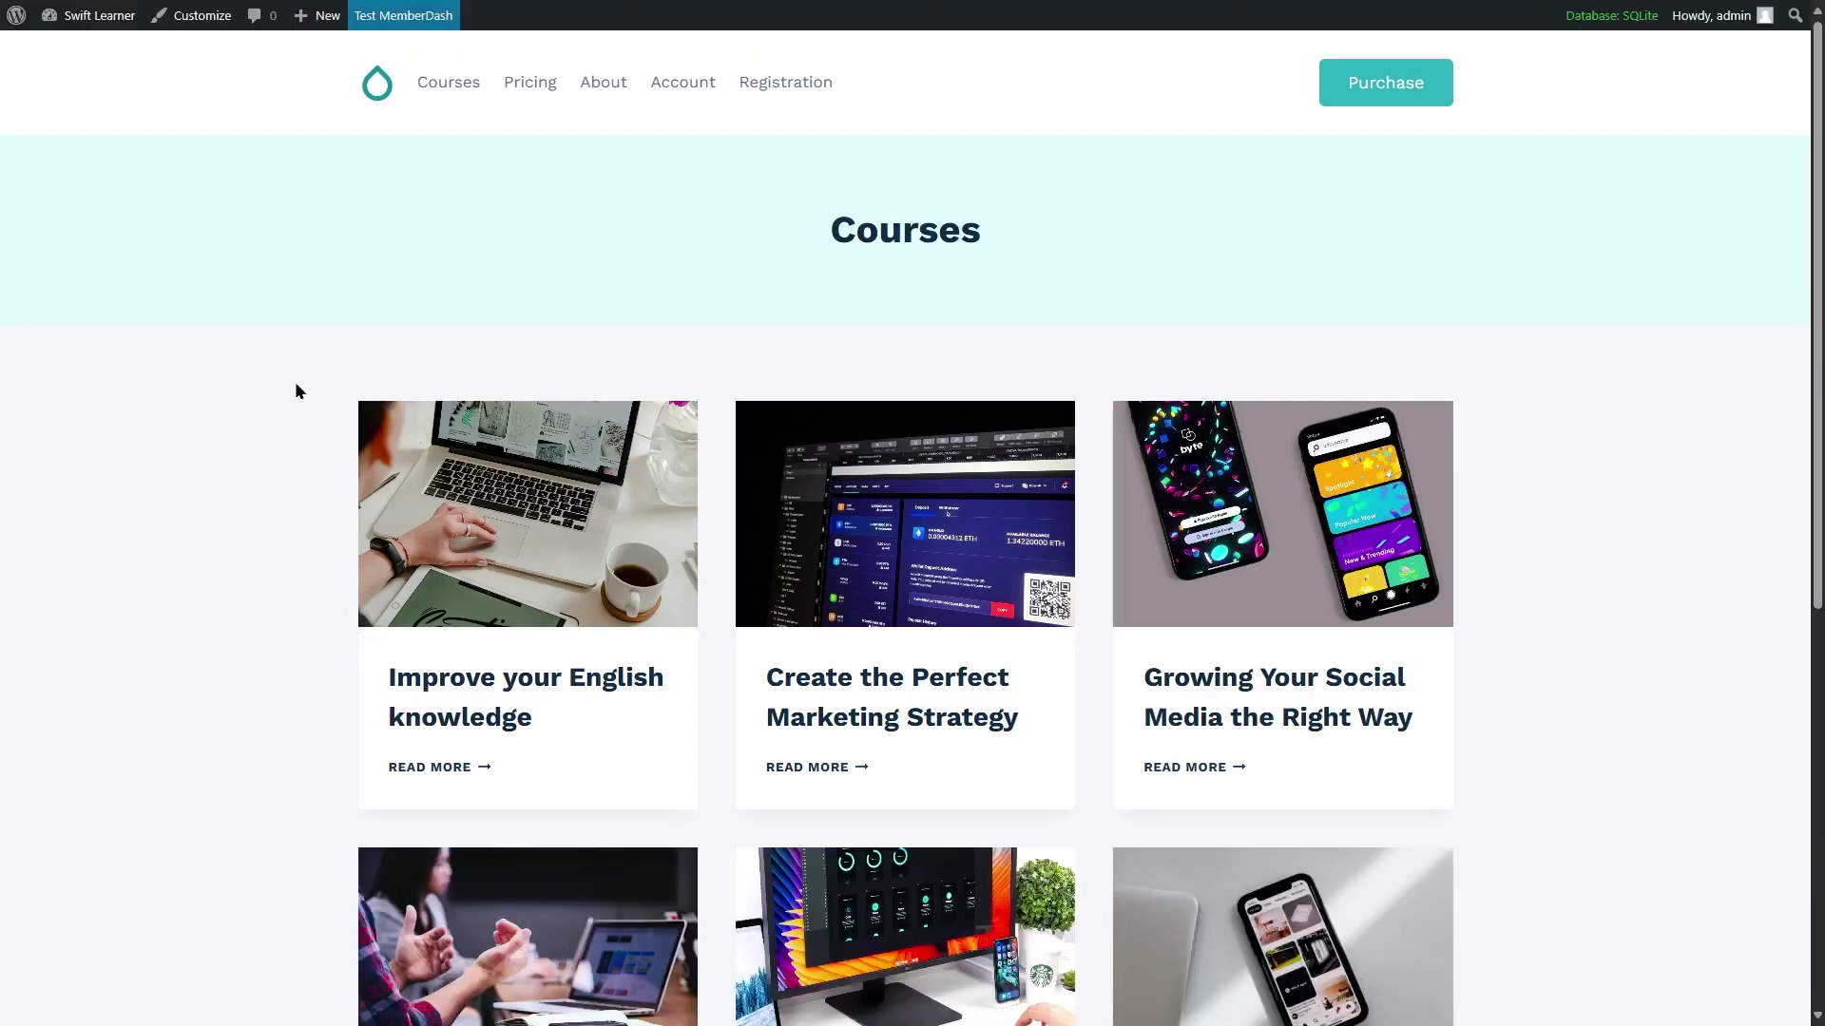
# Step: Go to the Registration page's membership plans and start the Gold signup
pyautogui.scroll(-4, 297, 389)
pyautogui.scroll(4, 298, 389)
pyautogui.click(788, 86)
pyautogui.scroll(-4, 676, 446)
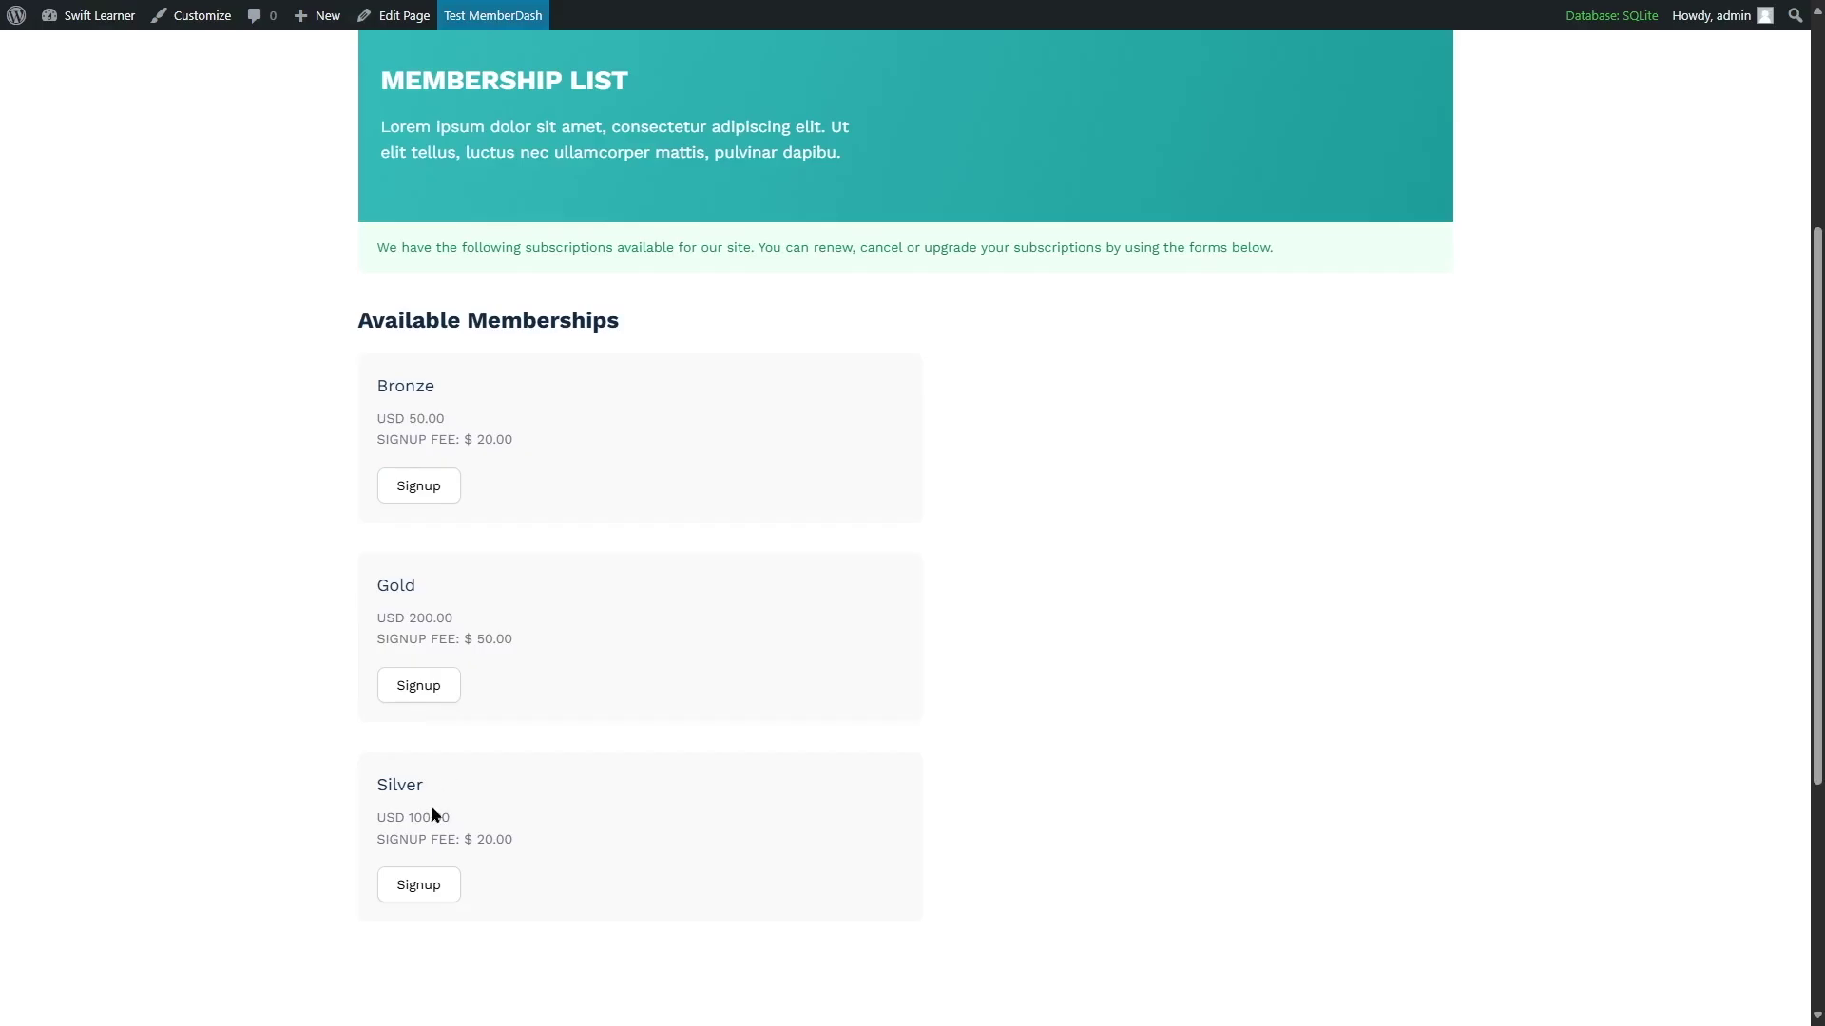
pyautogui.click(425, 696)
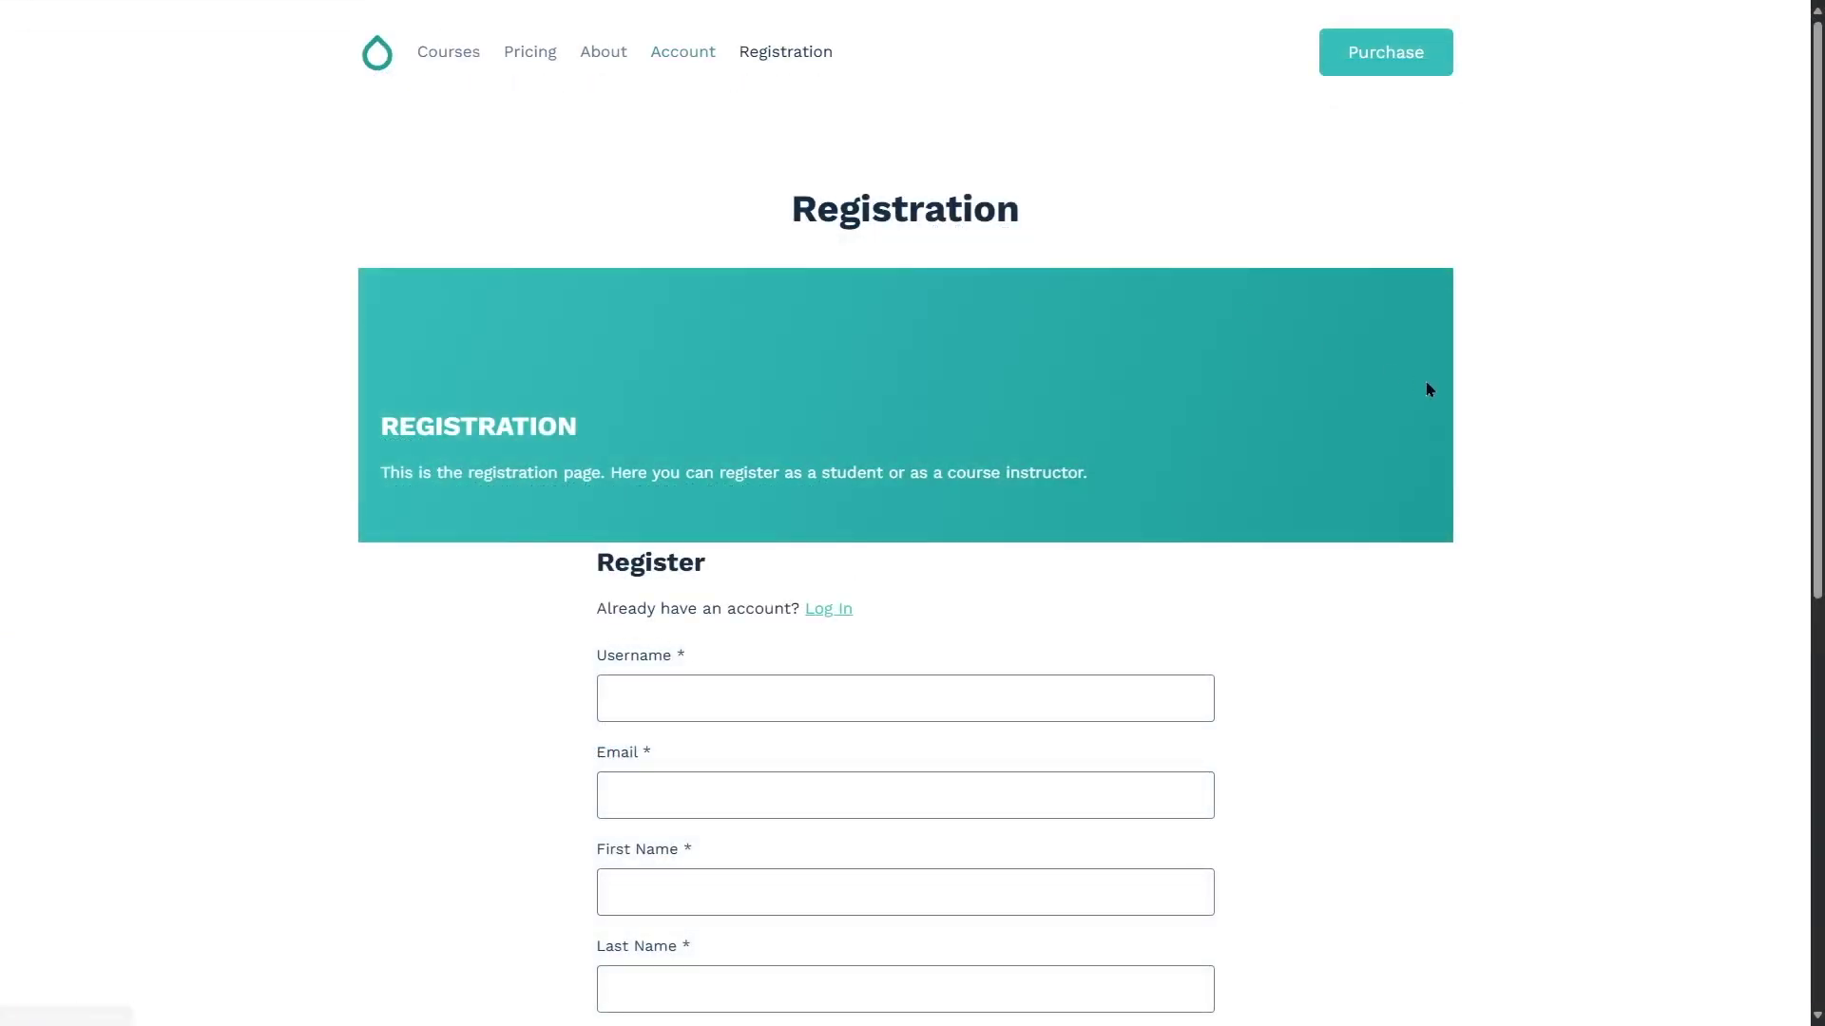
pyautogui.scroll(-4, 1425, 390)
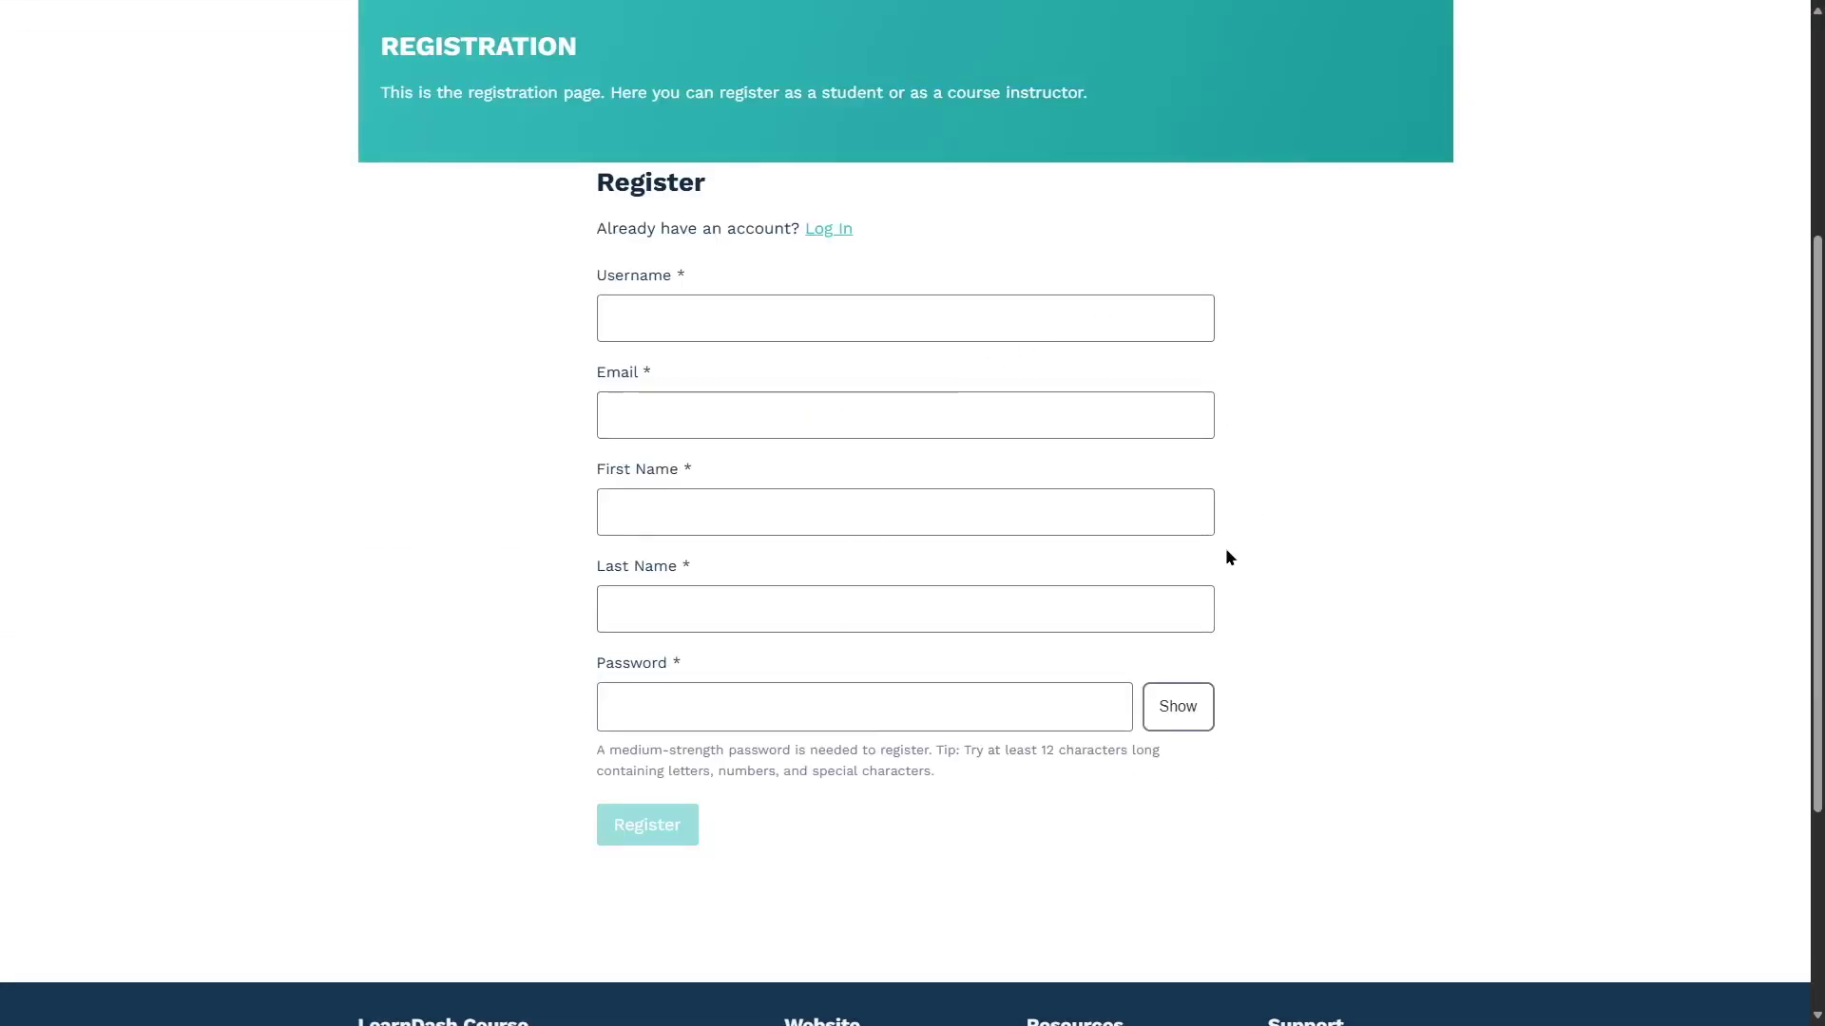
# Step: Register a second test user, then start its Gold signup showing USD 250.00 due
pyautogui.click(846, 428)
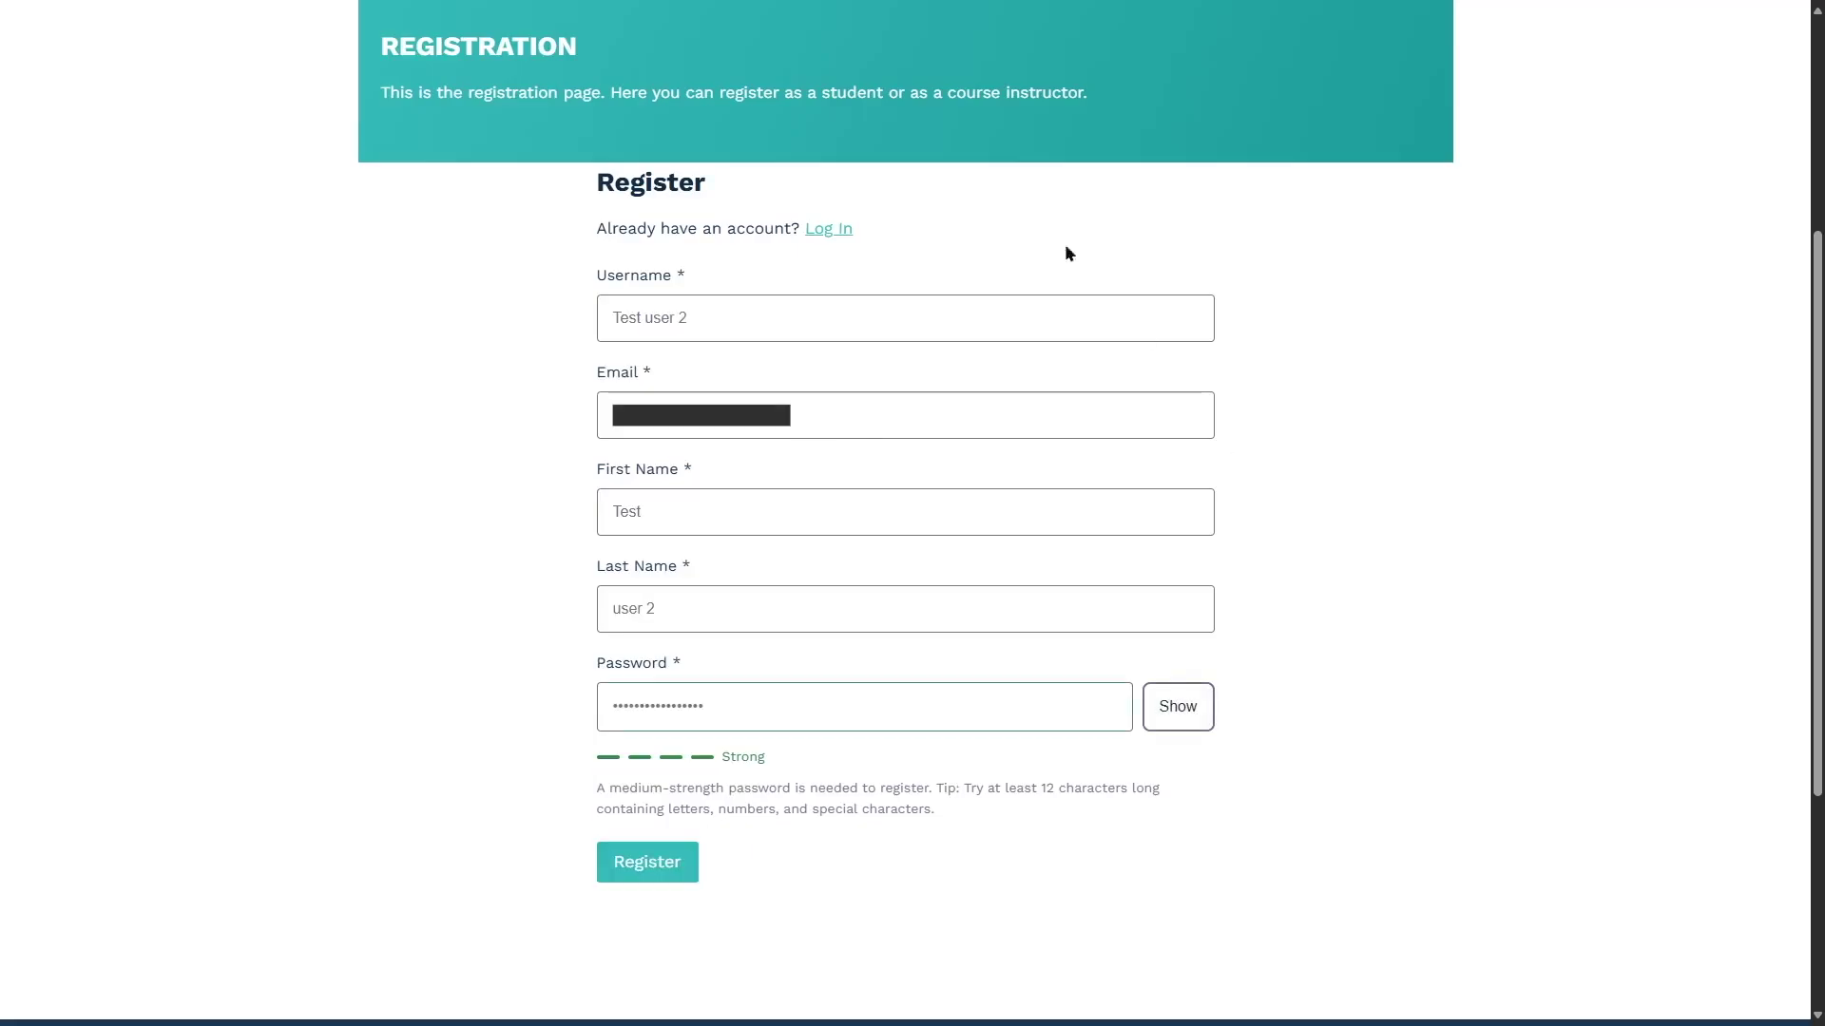
pyautogui.click(660, 868)
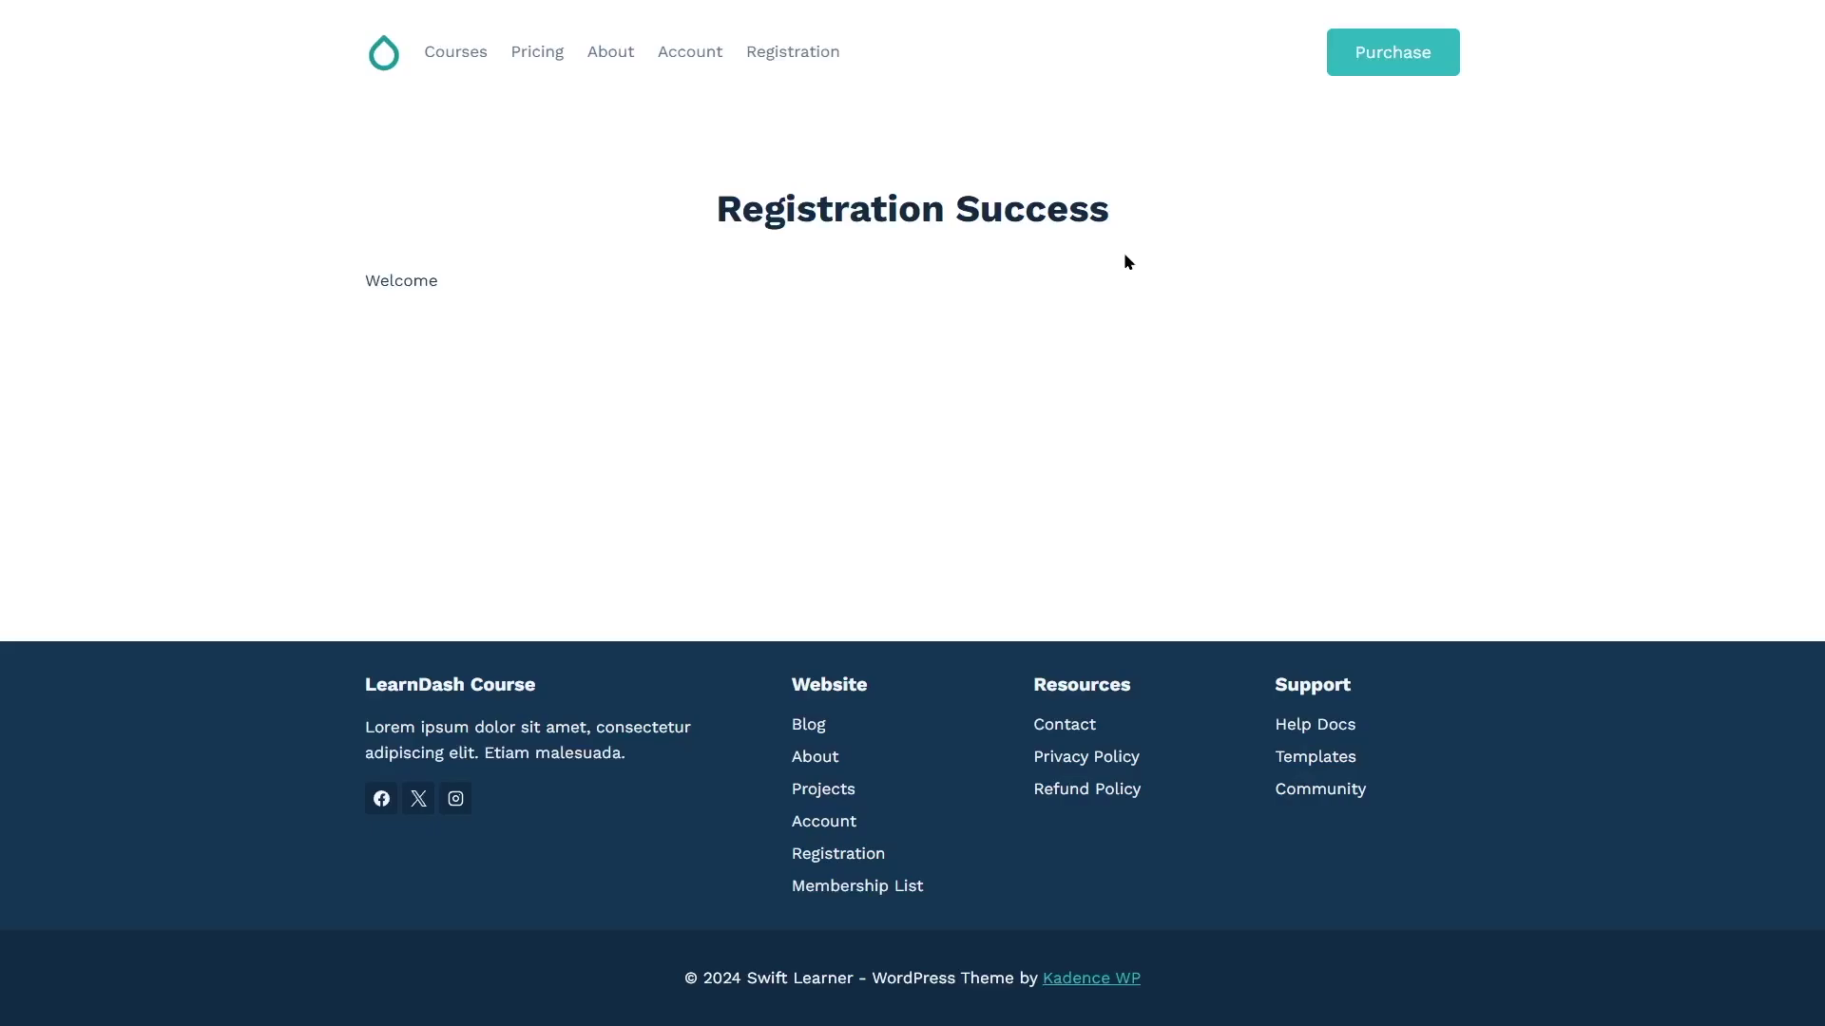
pyautogui.click(815, 55)
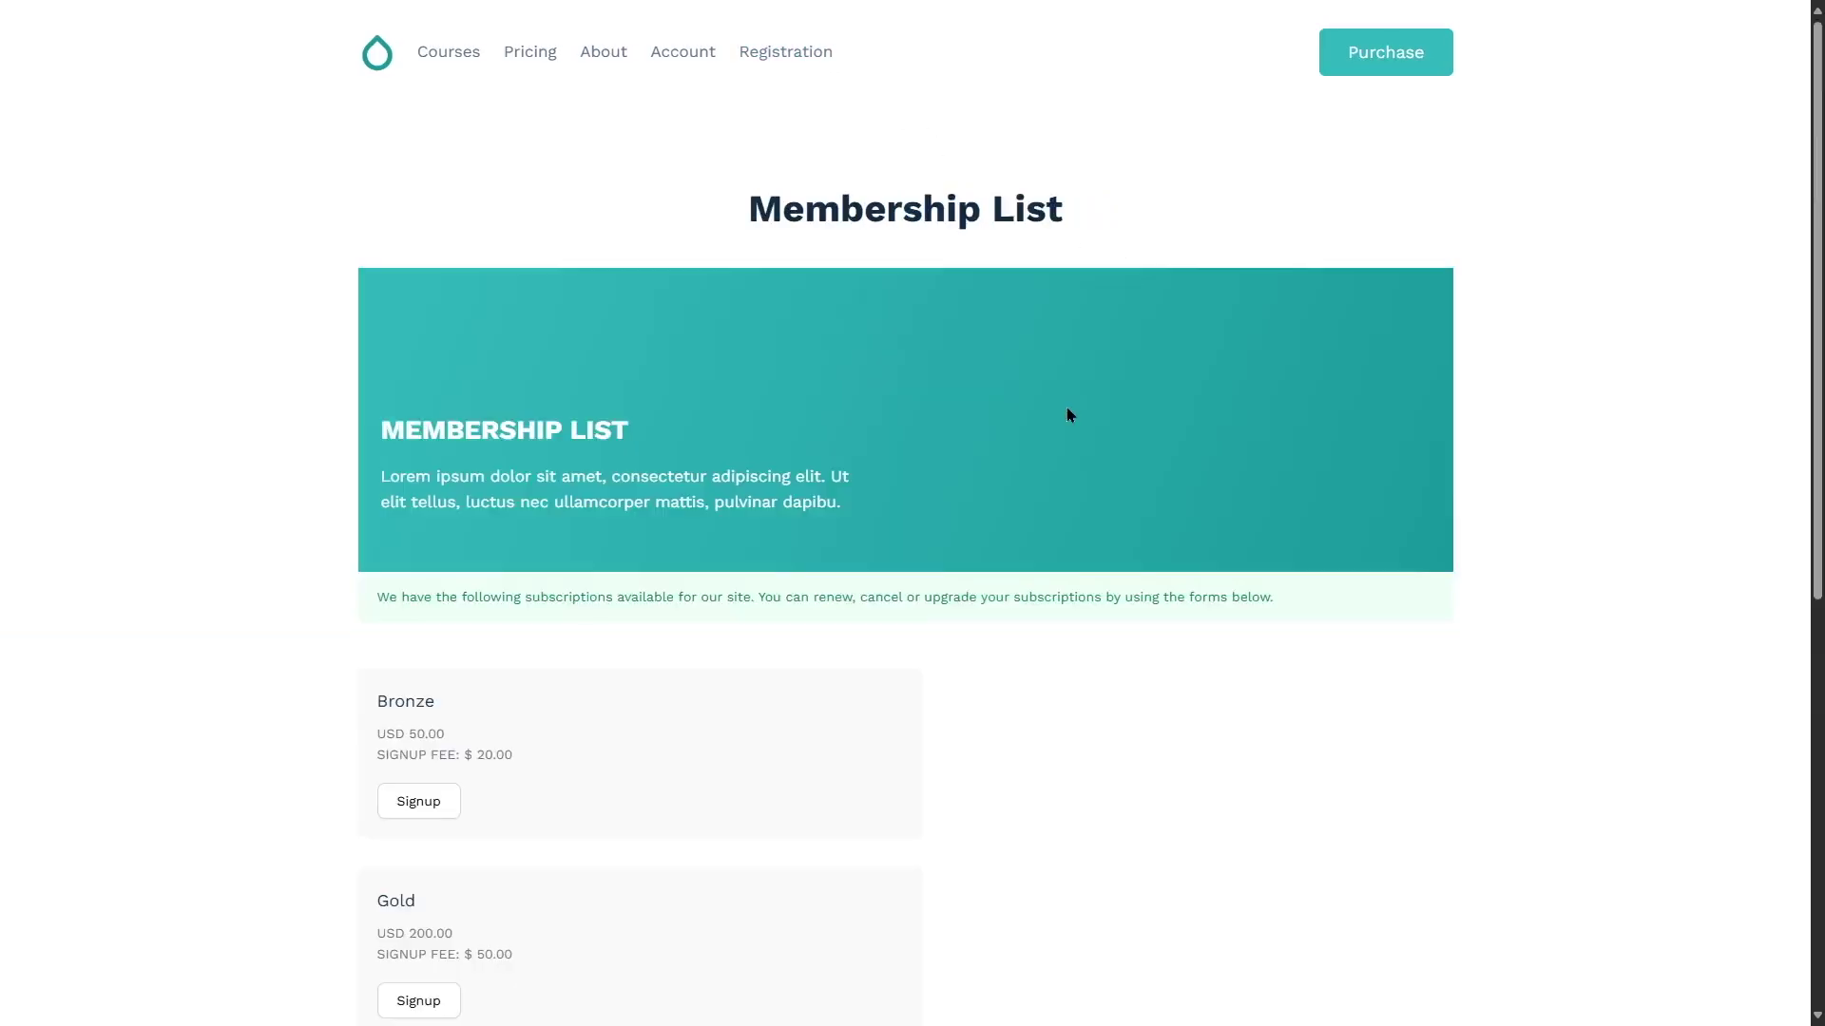
pyautogui.scroll(-5, 1069, 415)
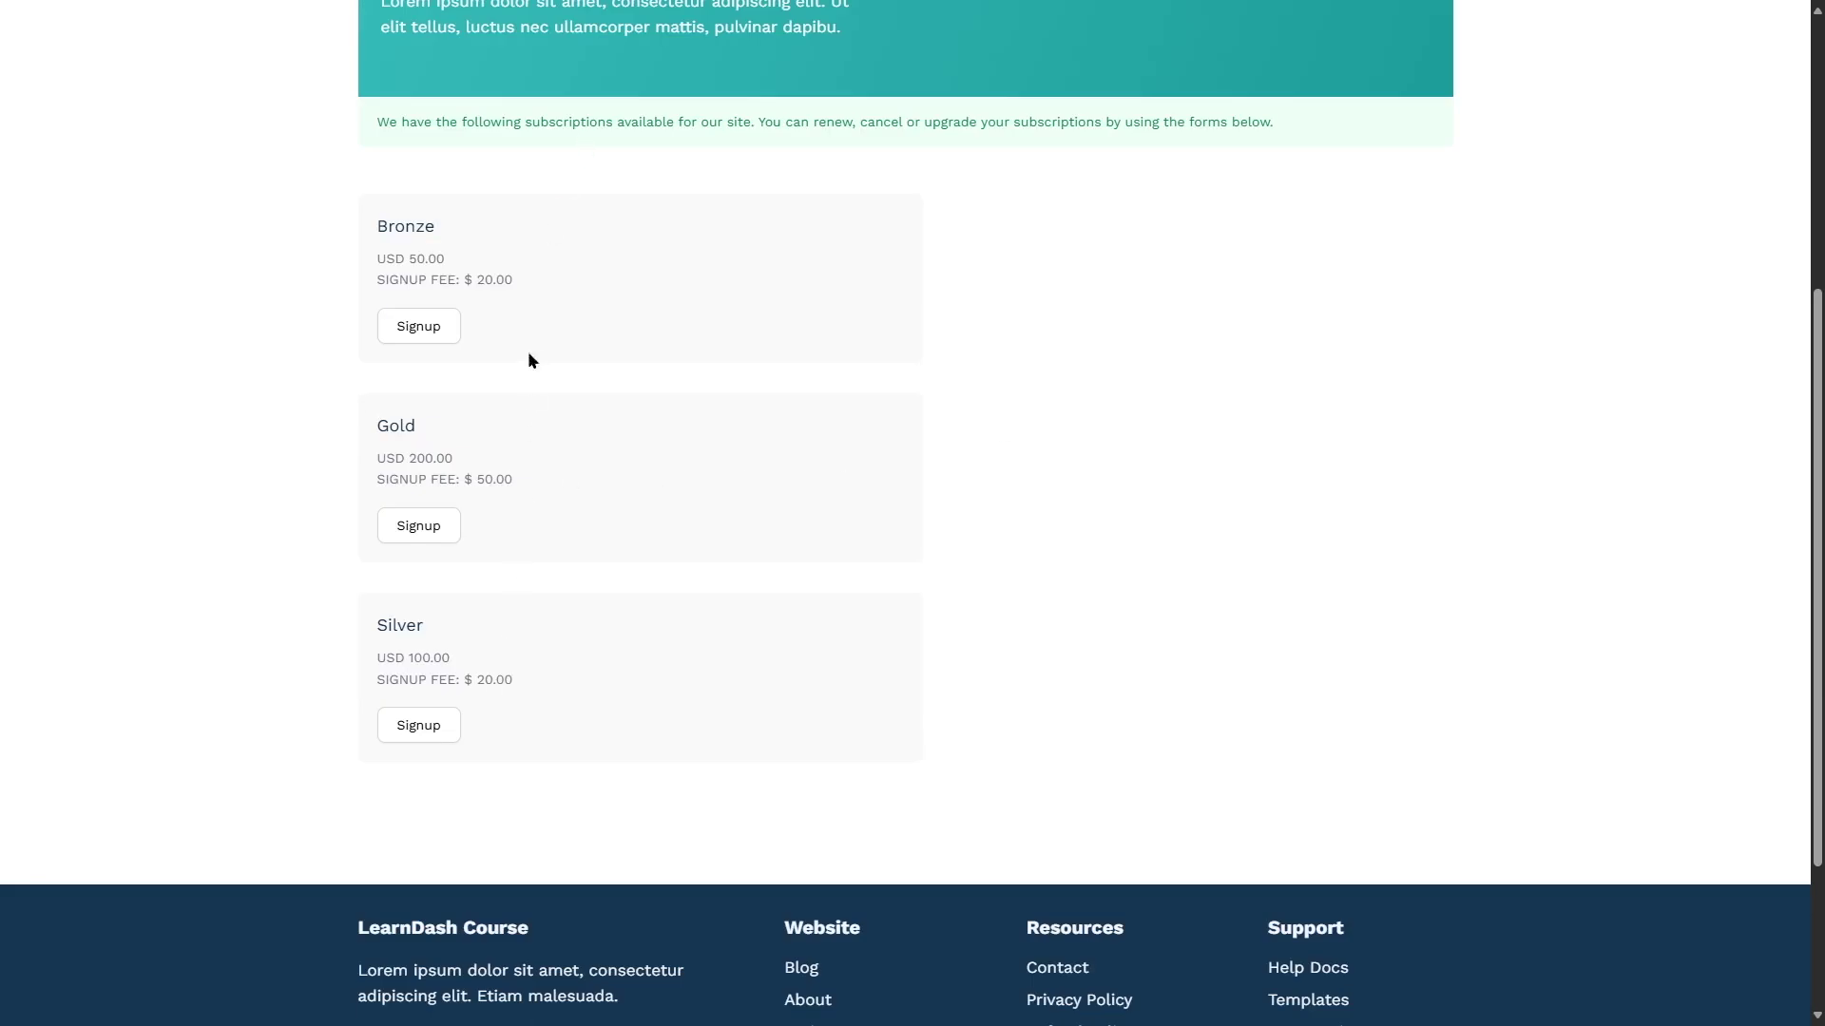
pyautogui.click(416, 542)
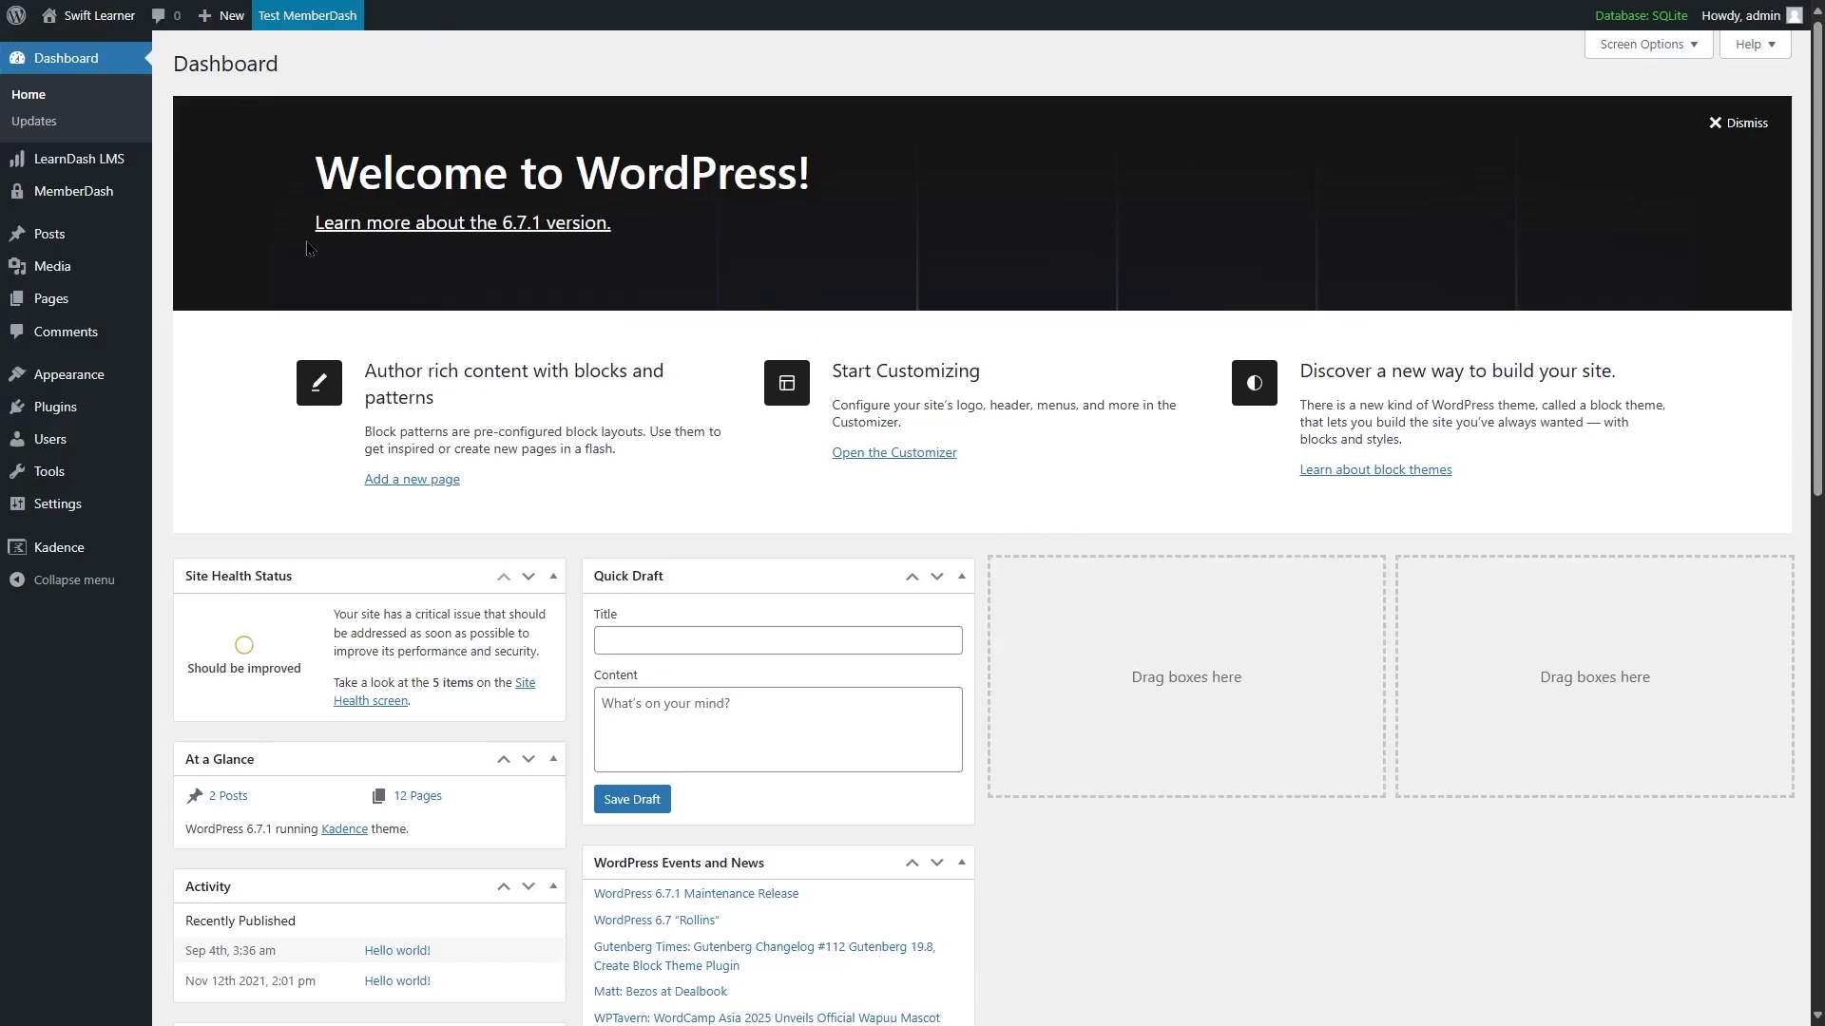
# Step: Edit the Gold membership and switch off 'This is a paid membership' to make it free
pyautogui.moveTo(133, 202)
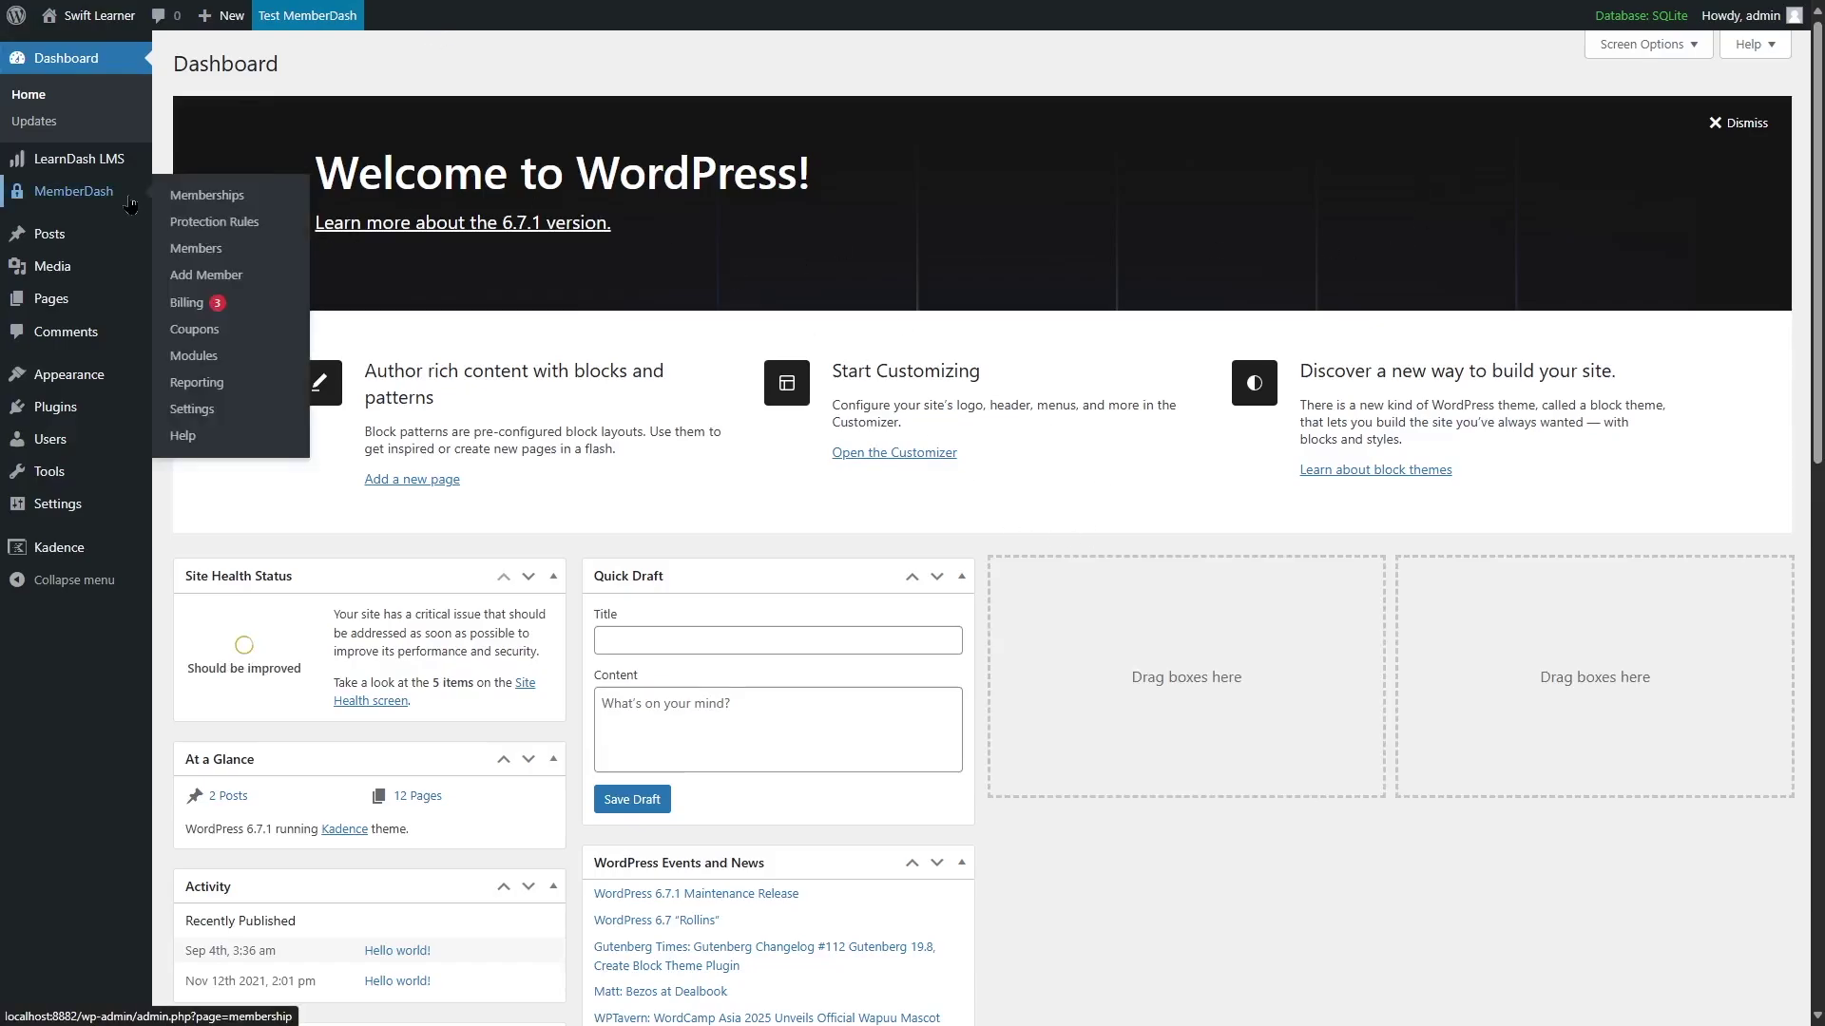
pyautogui.click(245, 195)
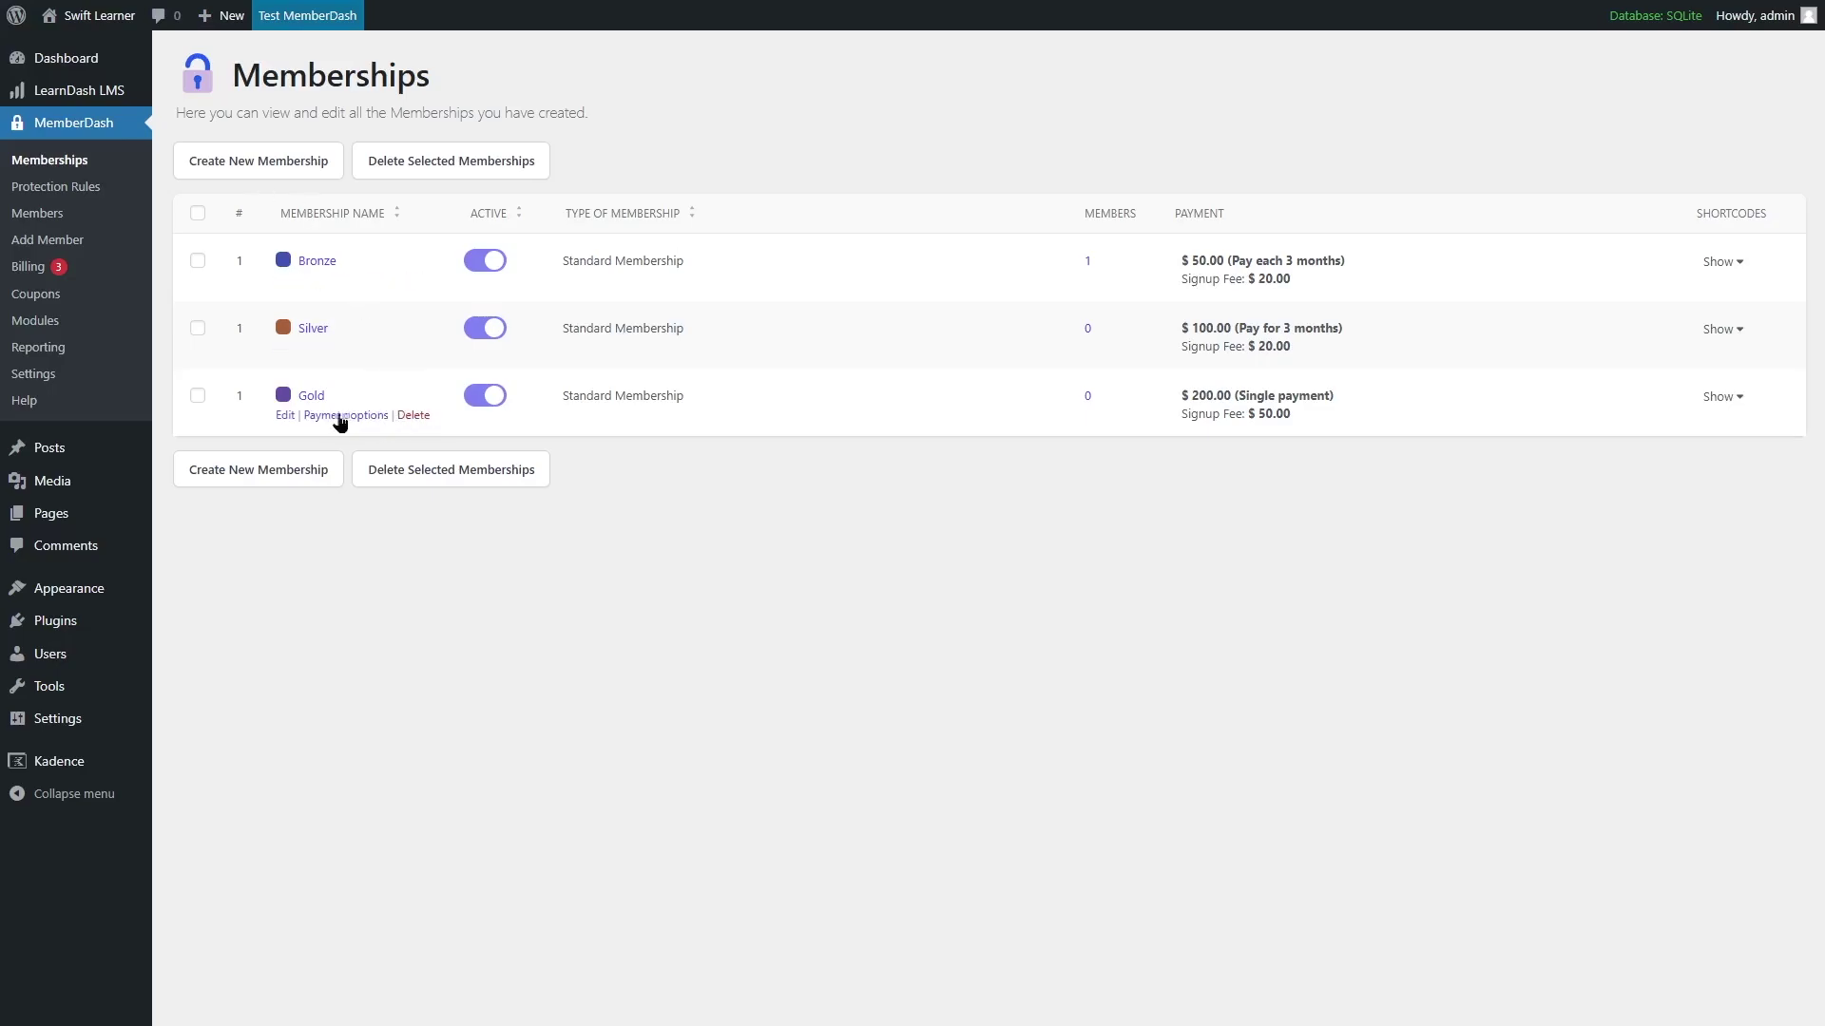
pyautogui.click(286, 417)
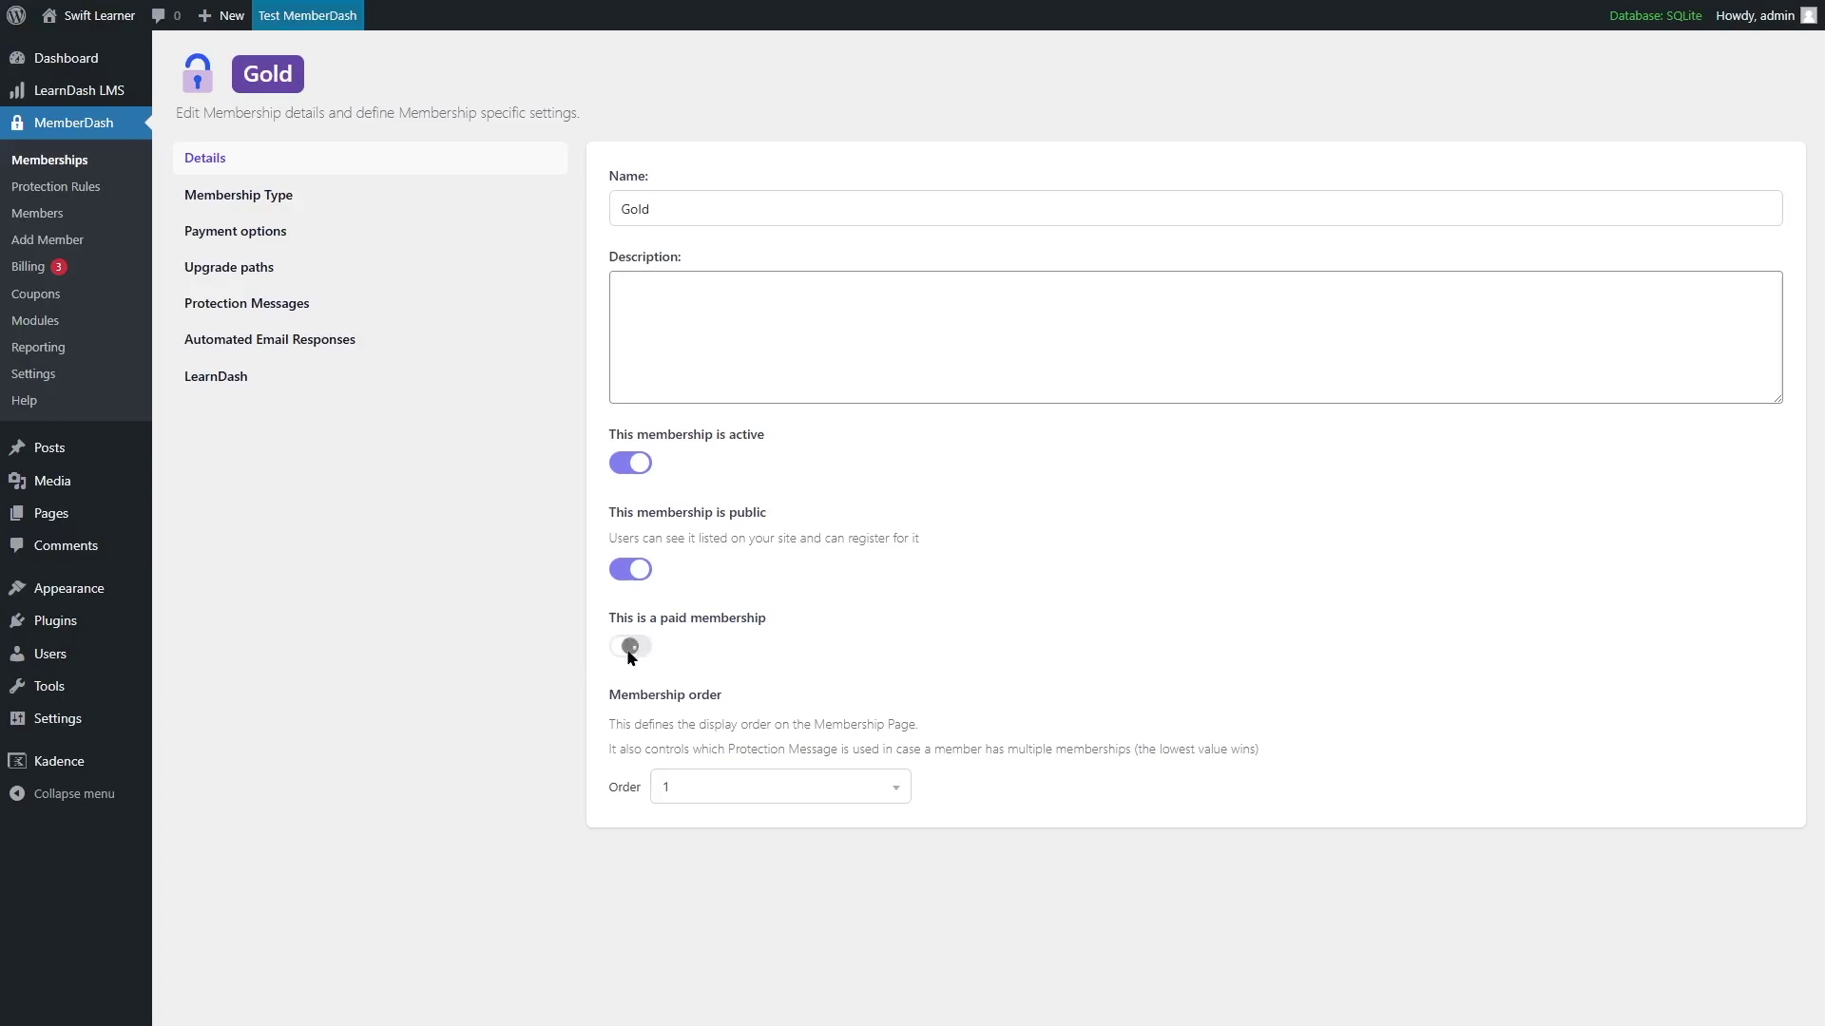
pyautogui.click(629, 648)
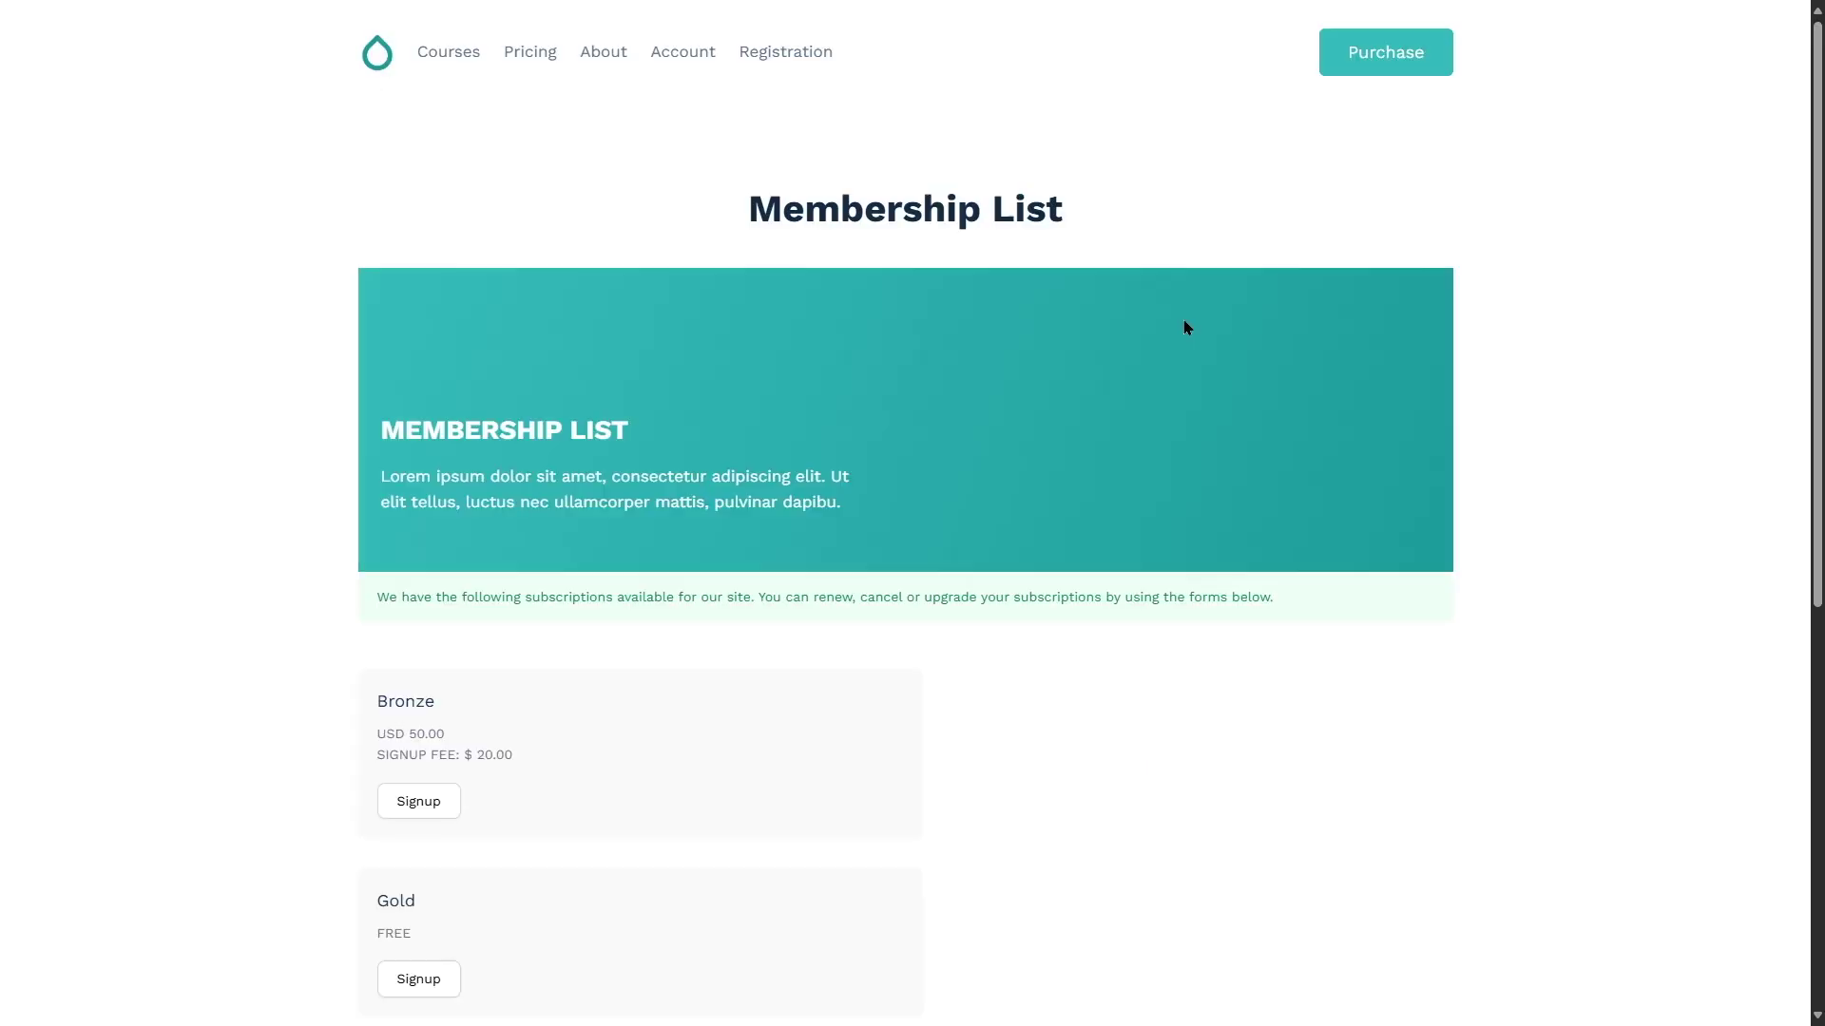
pyautogui.scroll(-5, 1188, 328)
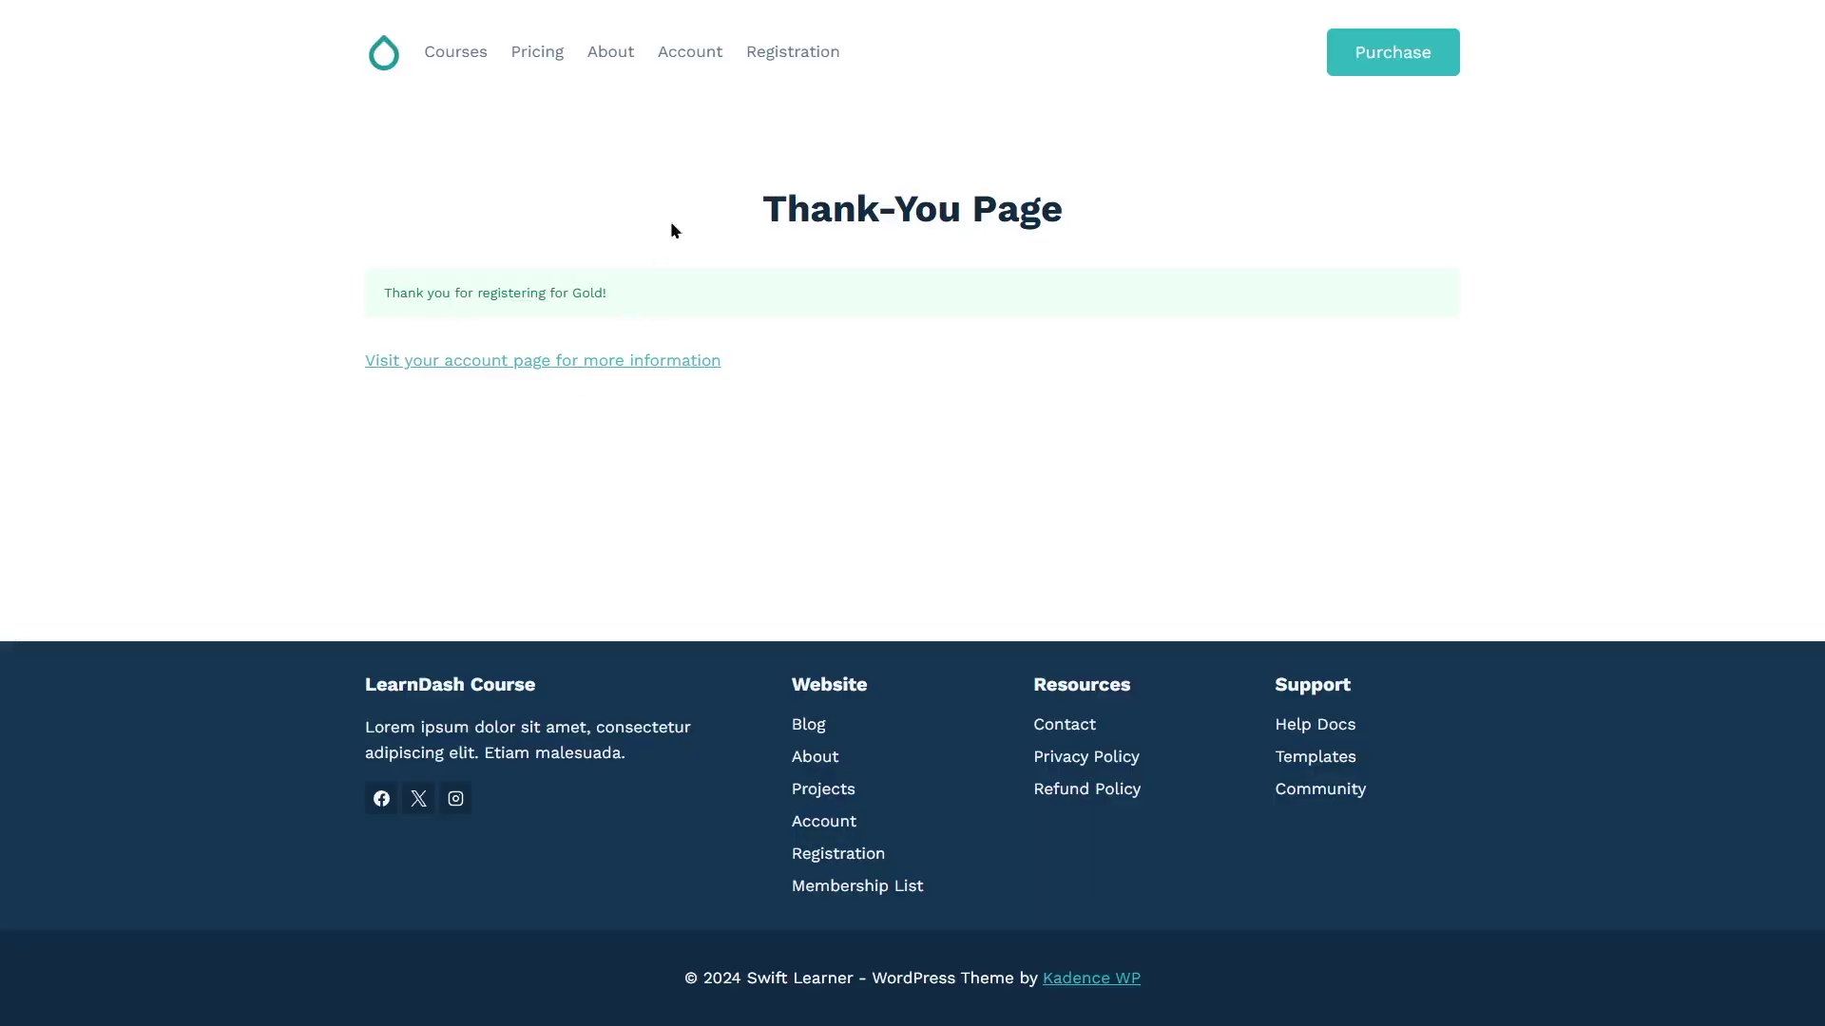
# Step: View the front-end Courses page to see which courses the new Gold member can access
pyautogui.click(482, 60)
pyautogui.scroll(-5, 1188, 542)
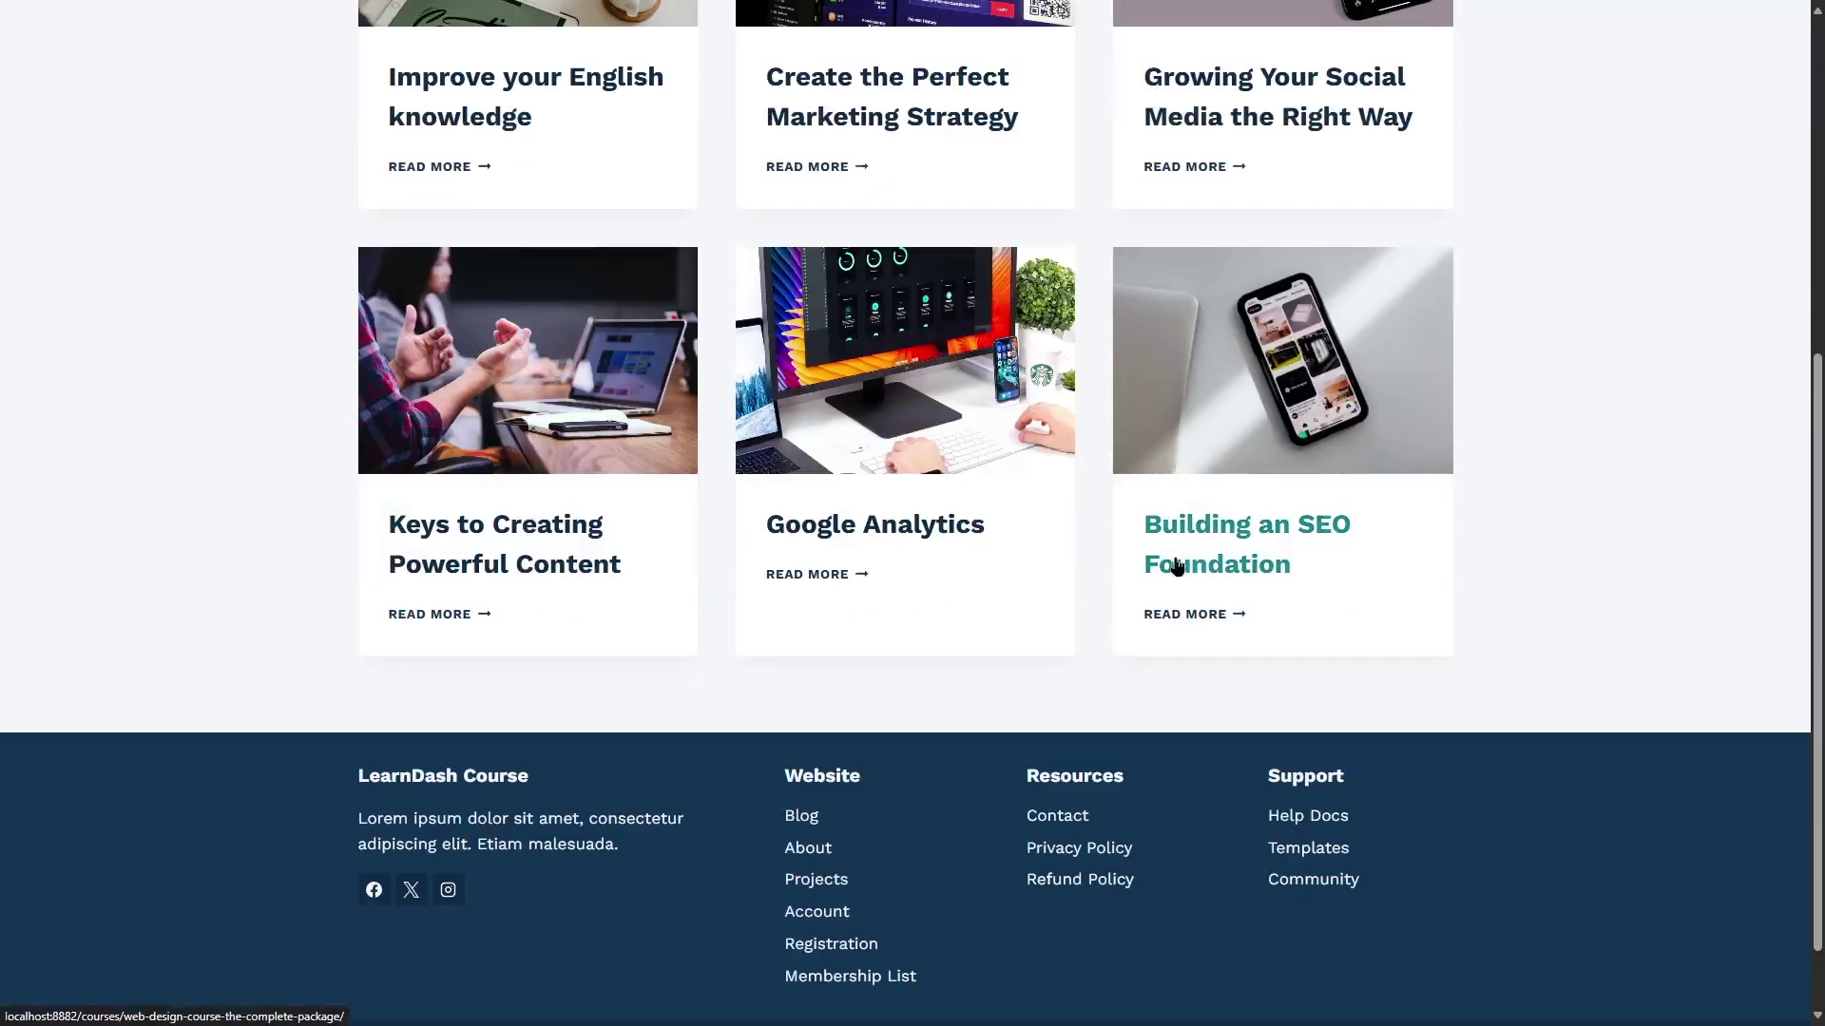
pyautogui.scroll(5, 676, 574)
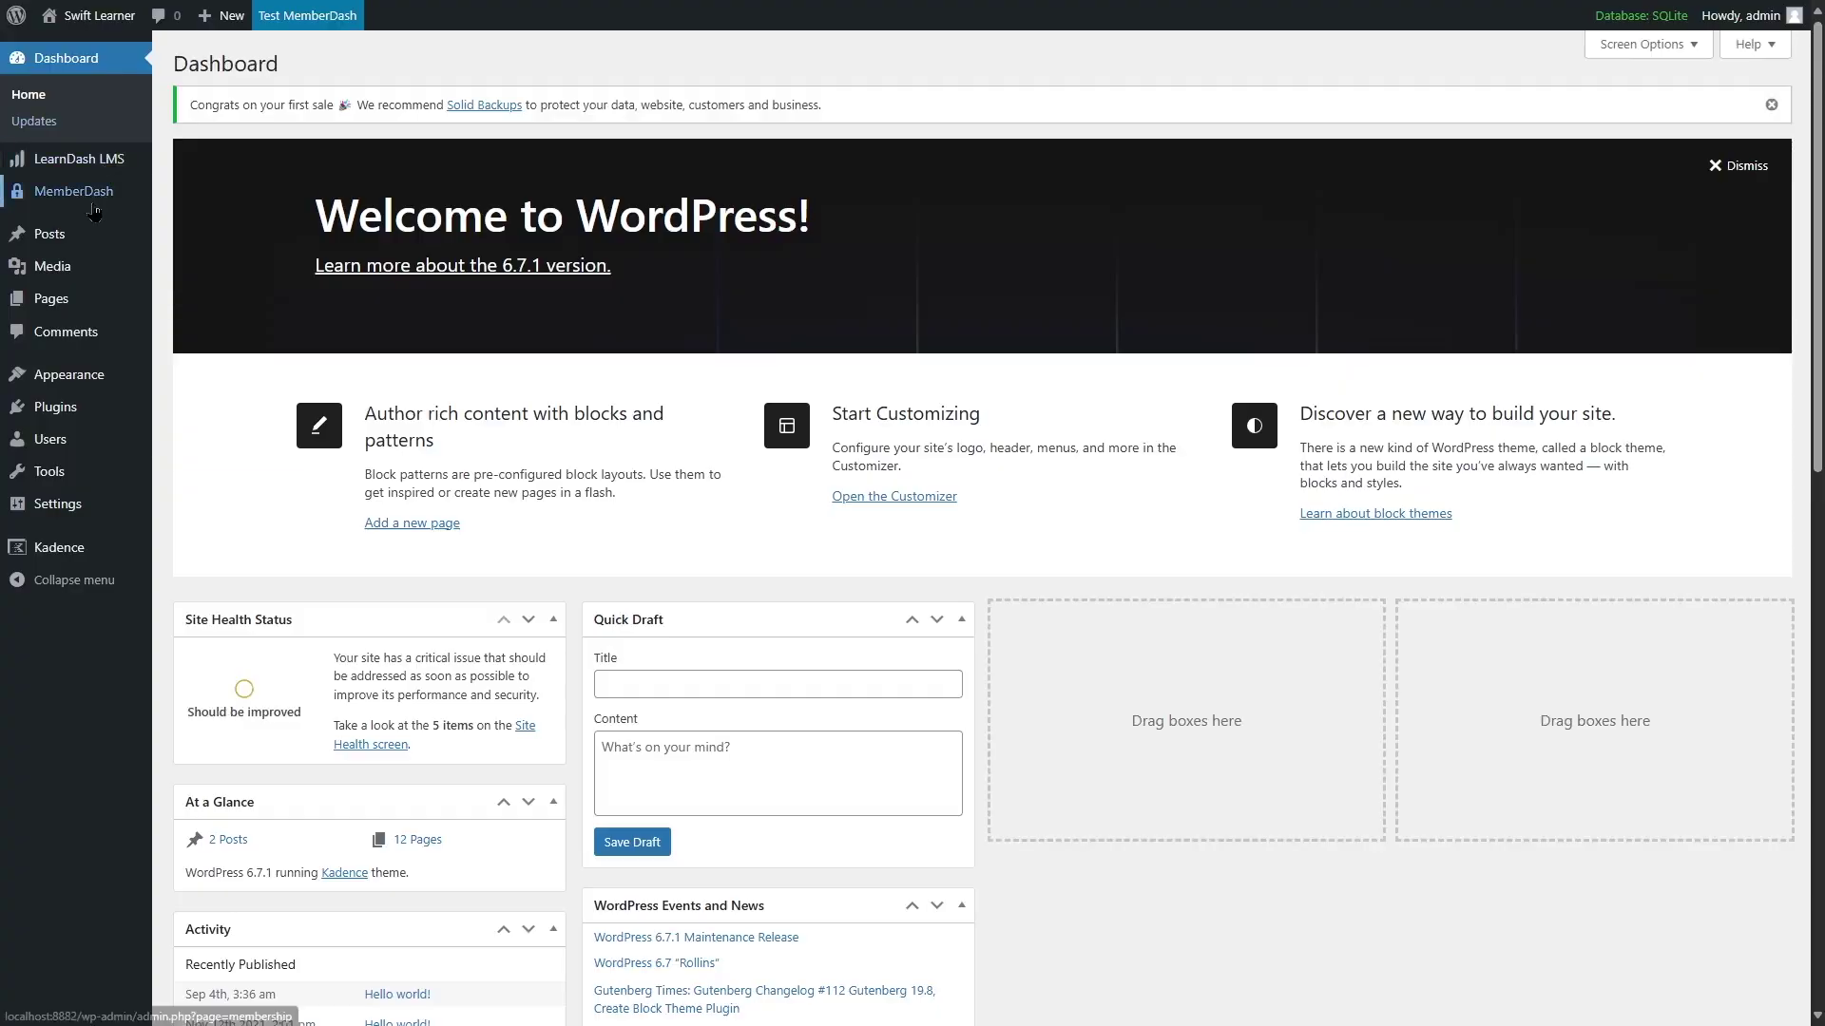
# Step: Check MemberDash general settings, then open the Appearance > Menus editor showing the Primary Menu
pyautogui.moveTo(94, 211)
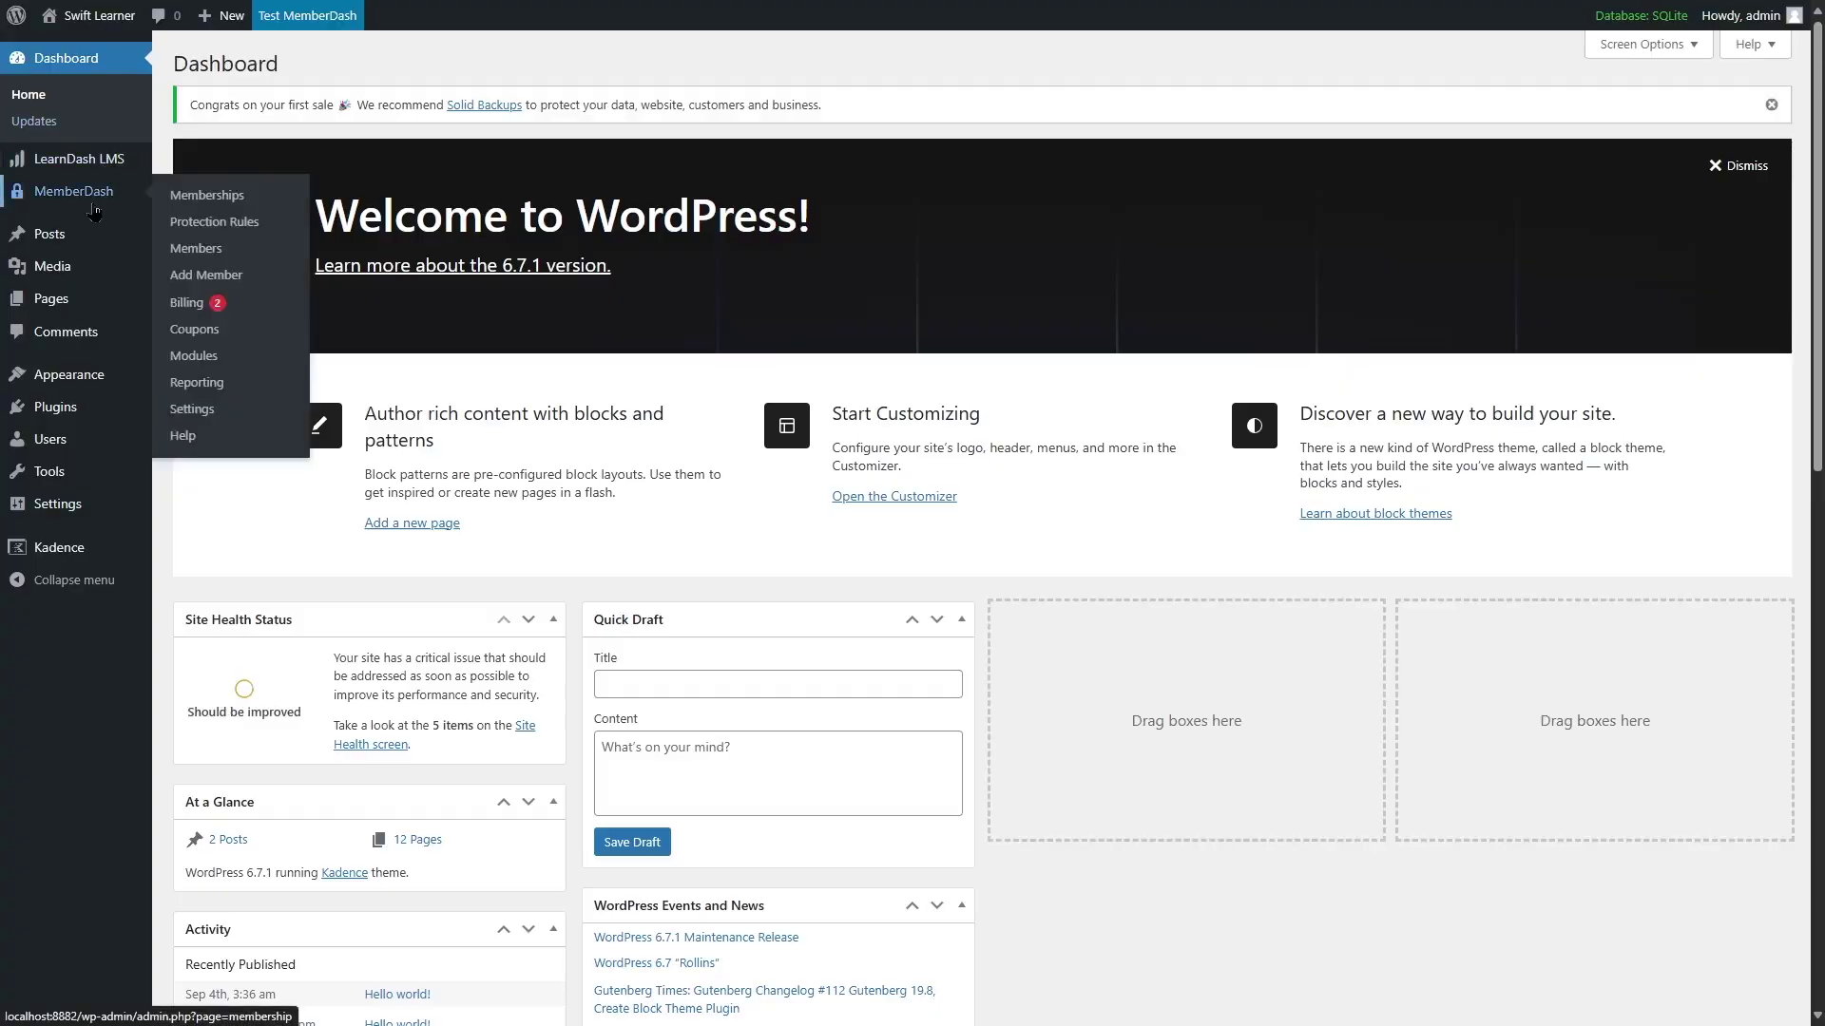
pyautogui.click(215, 424)
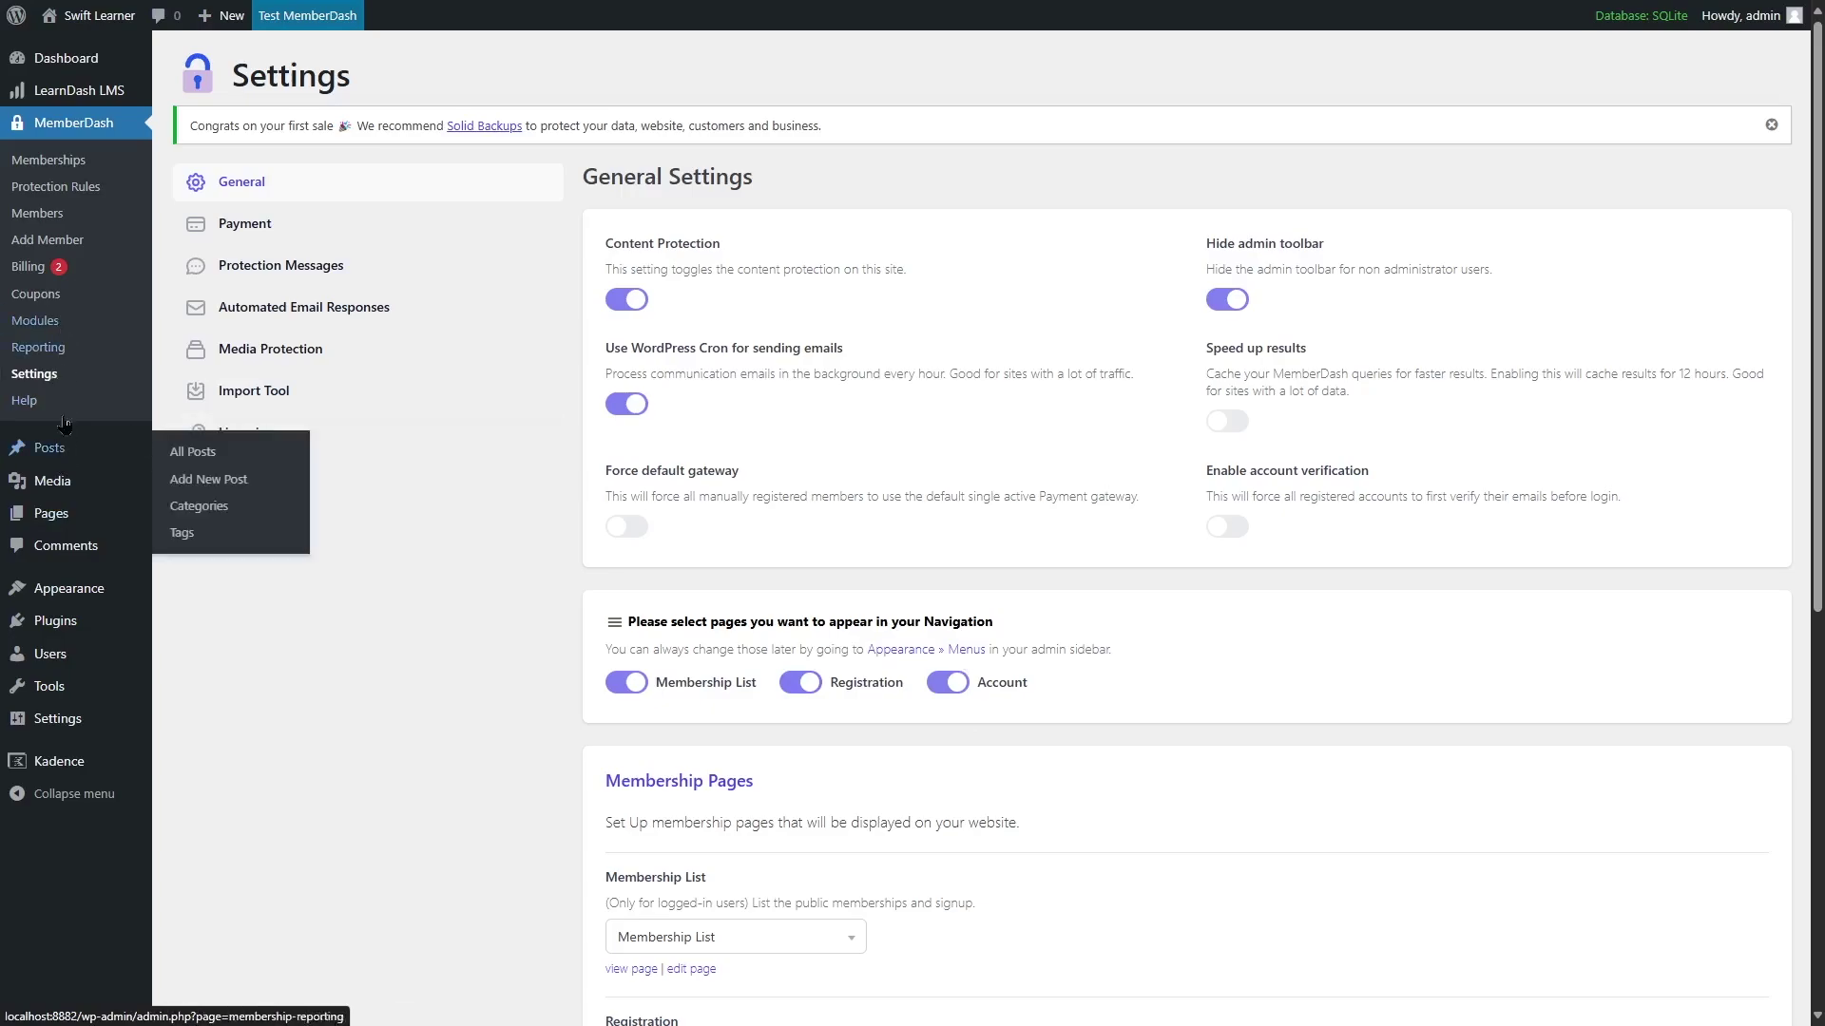
pyautogui.moveTo(81, 598)
pyautogui.click(228, 709)
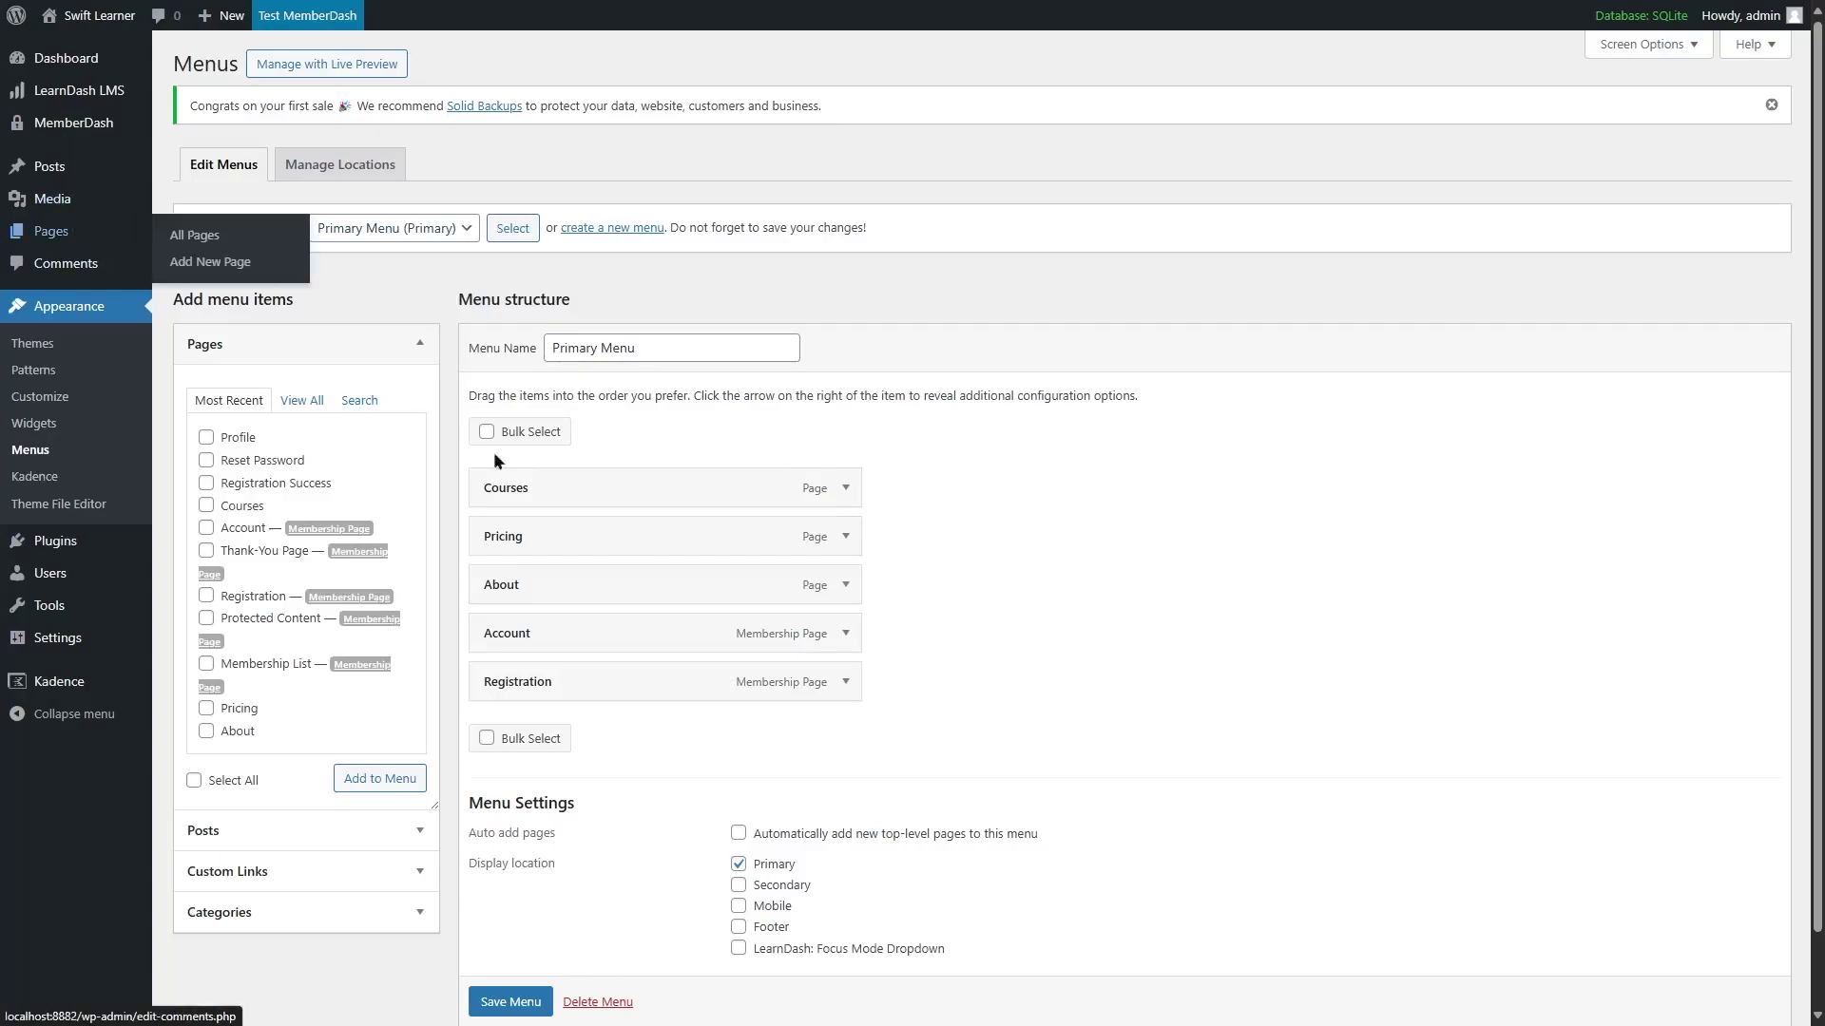
# Step: Go to the site's Pages list and open the Account page for editing
pyautogui.moveTo(41, 244)
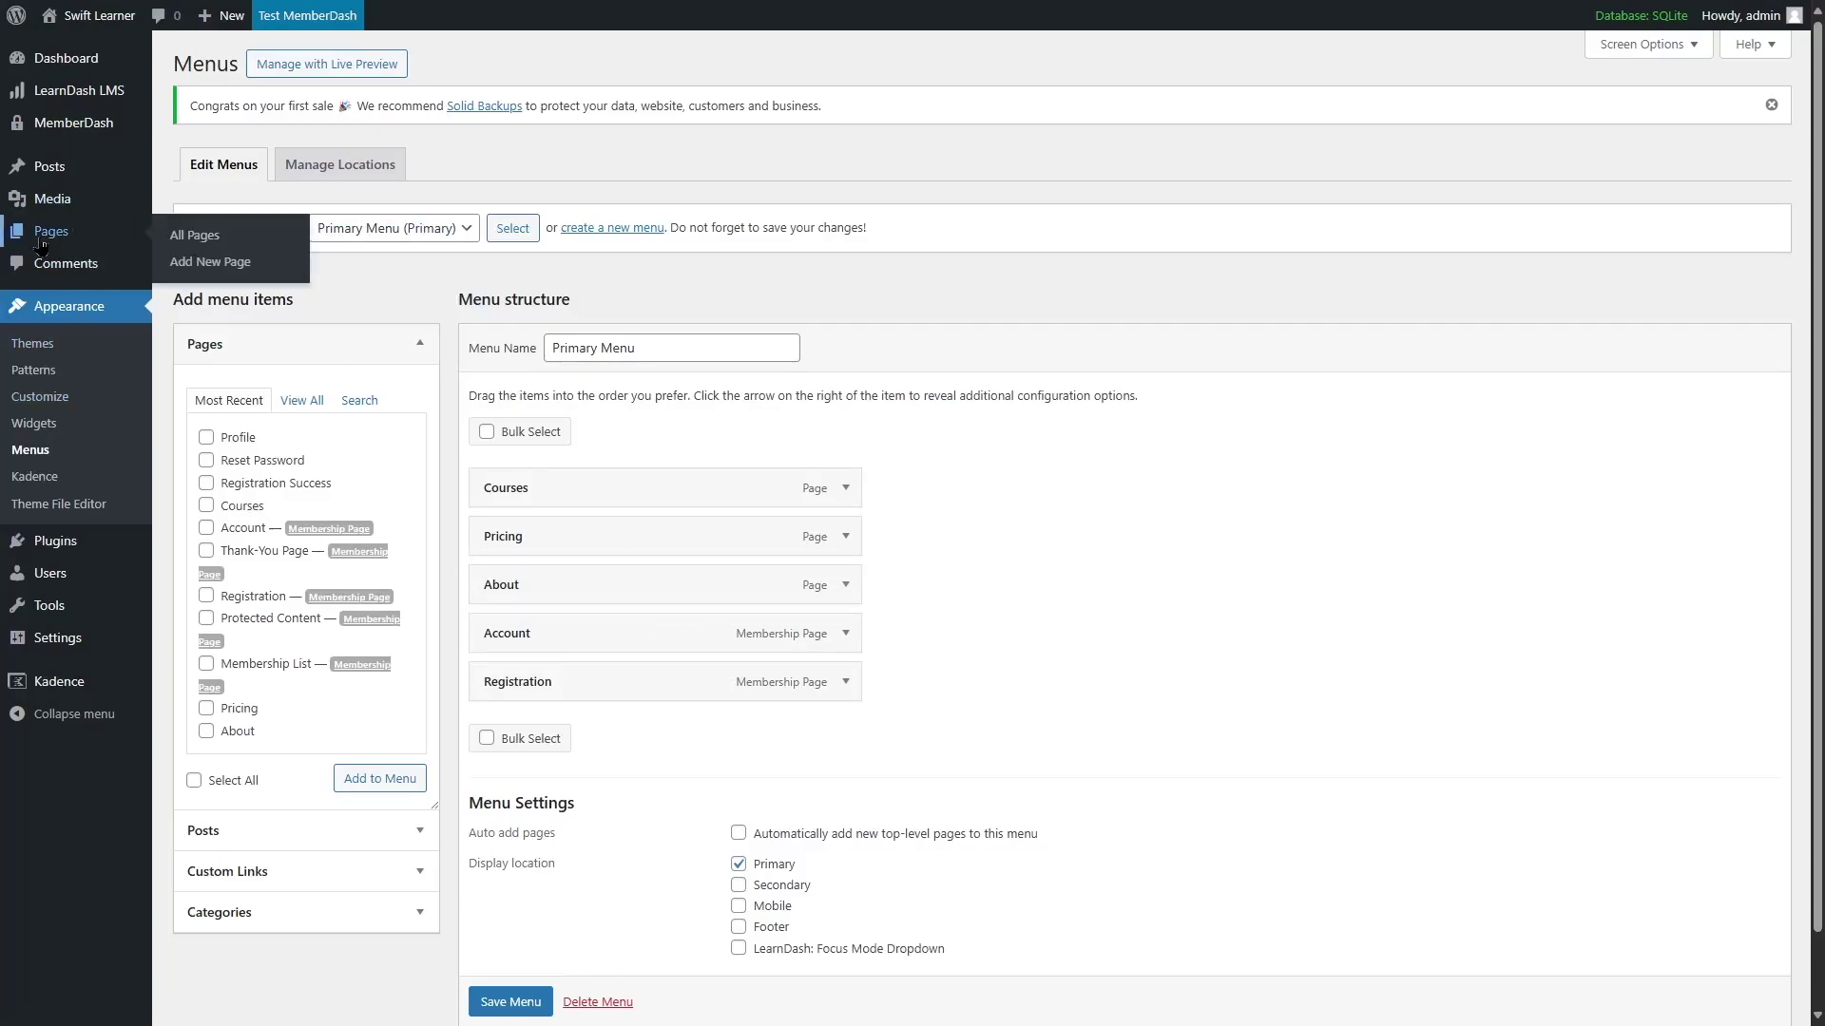
pyautogui.click(41, 244)
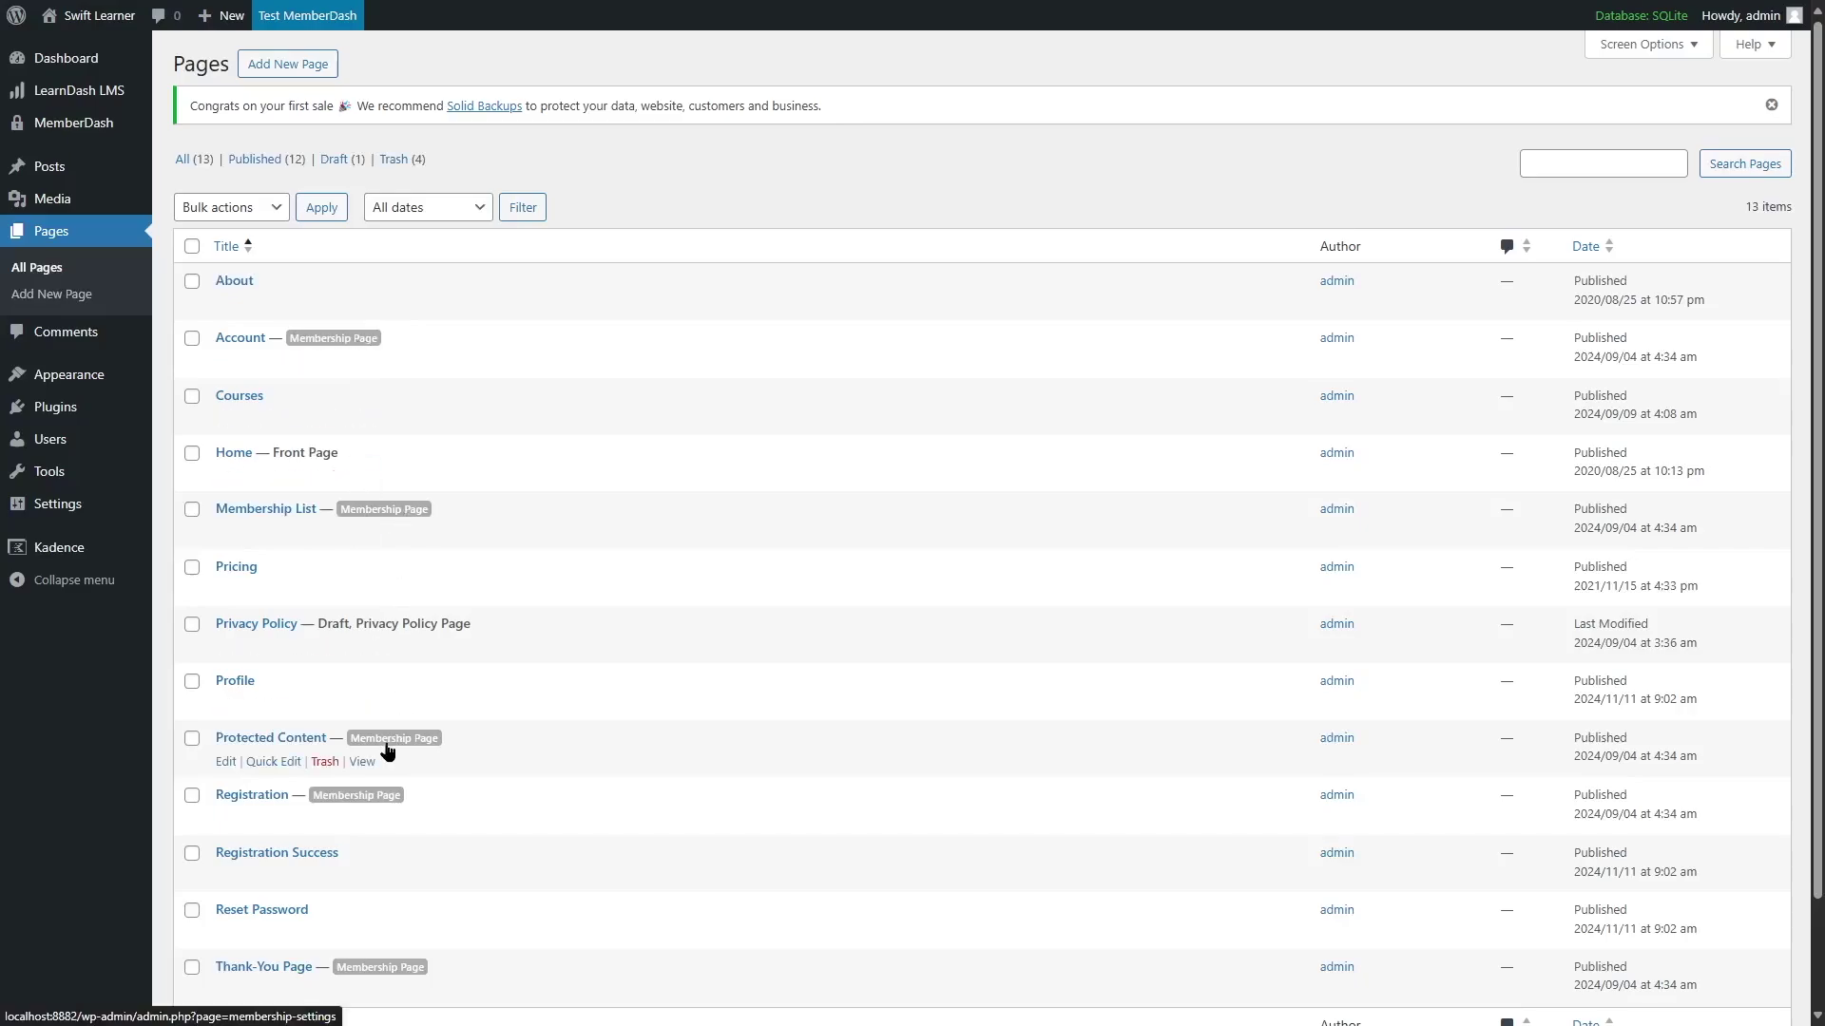
pyautogui.click(225, 363)
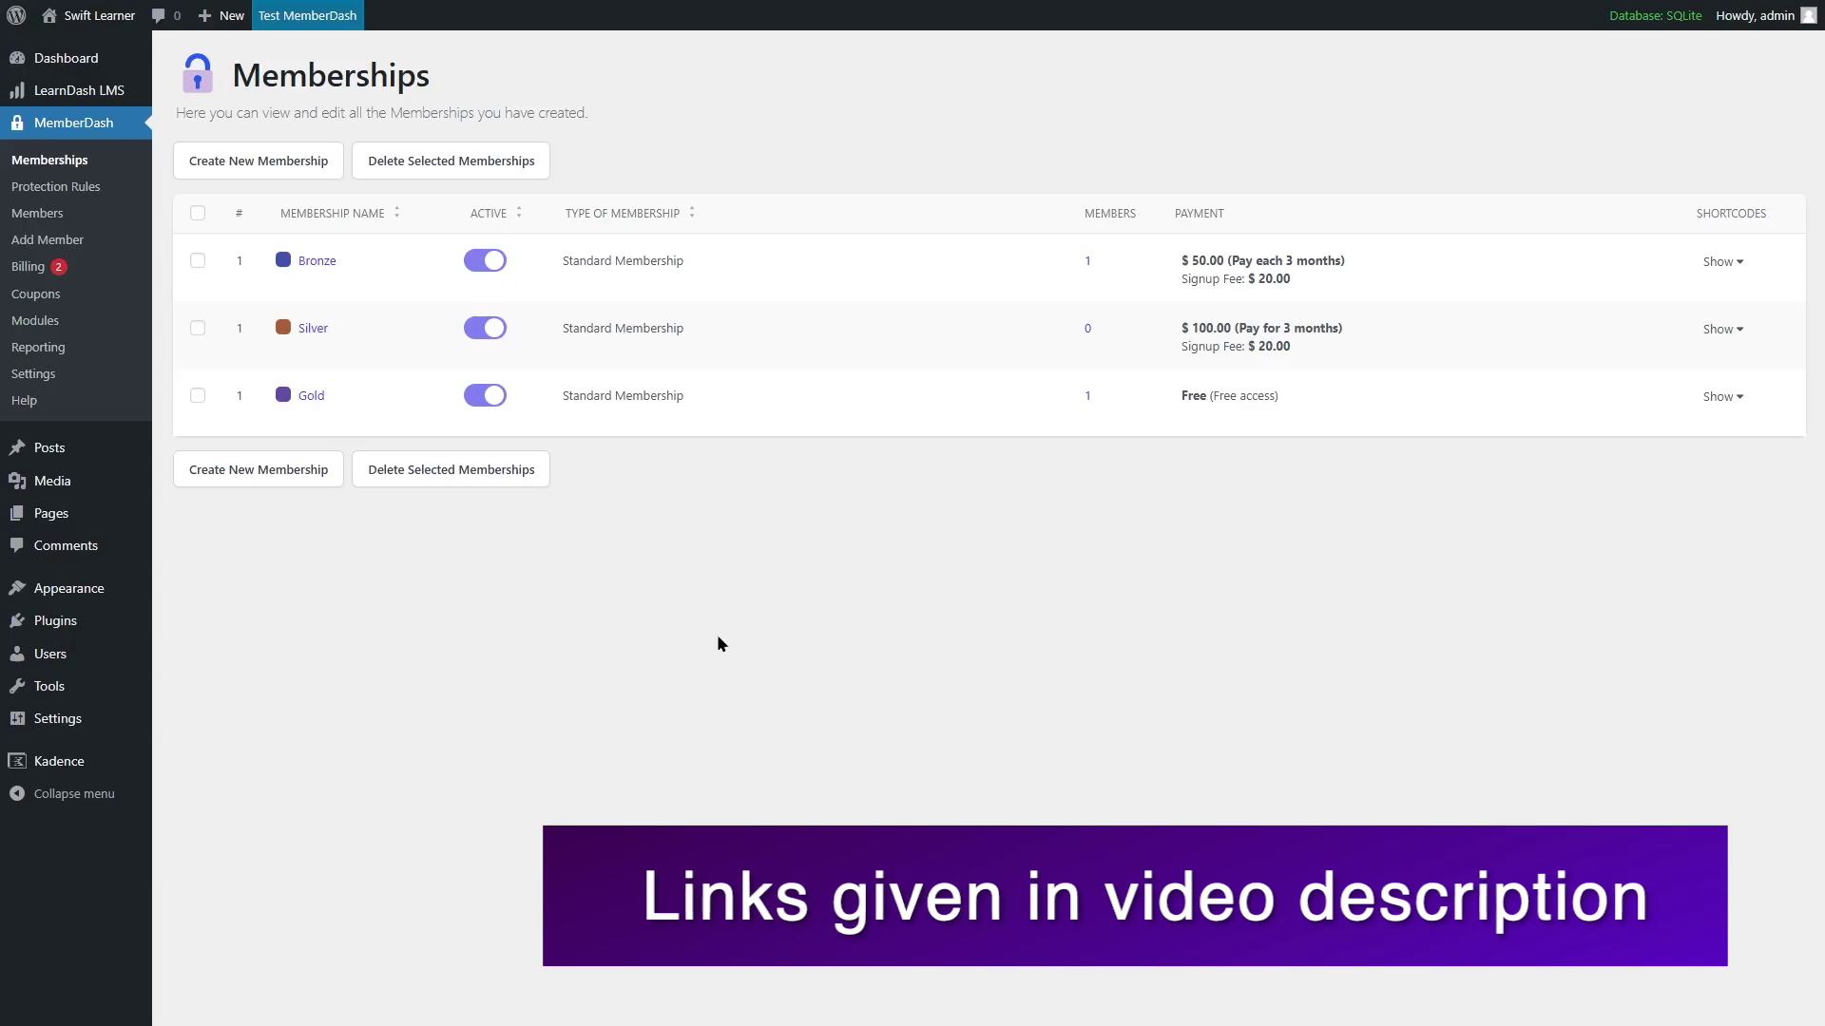
pyautogui.moveTo(123, 91)
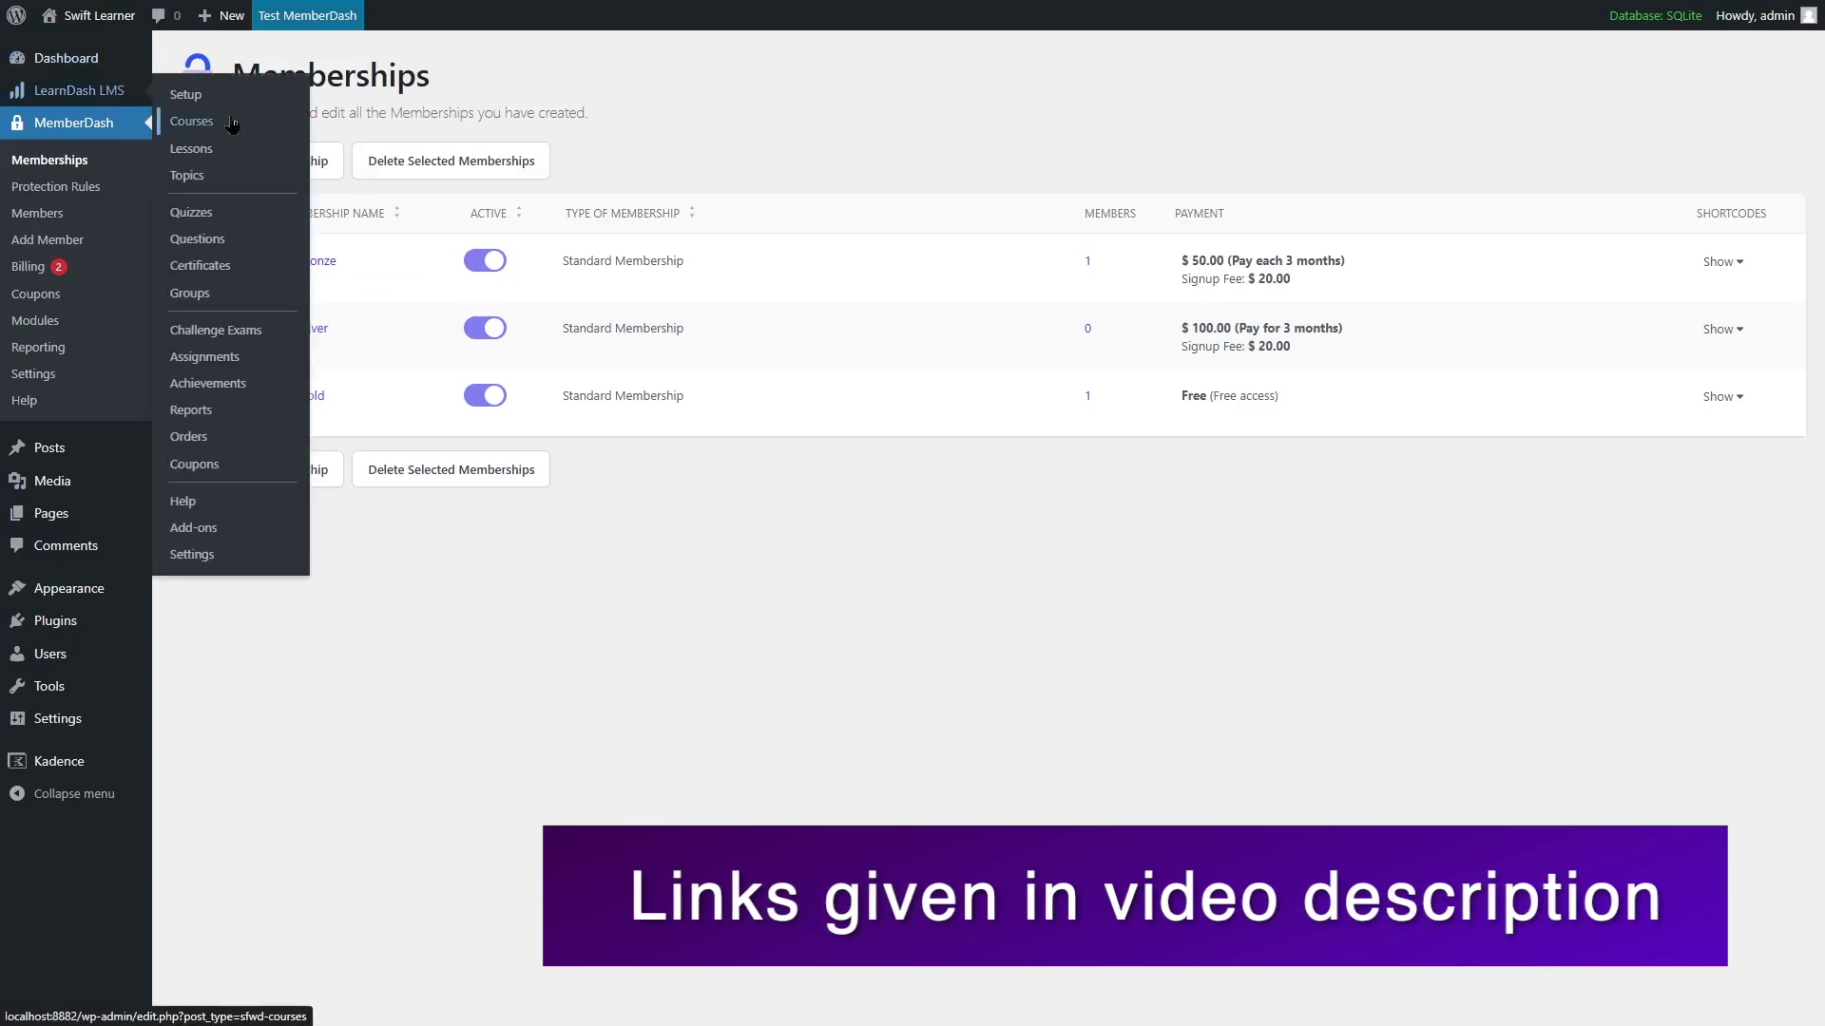